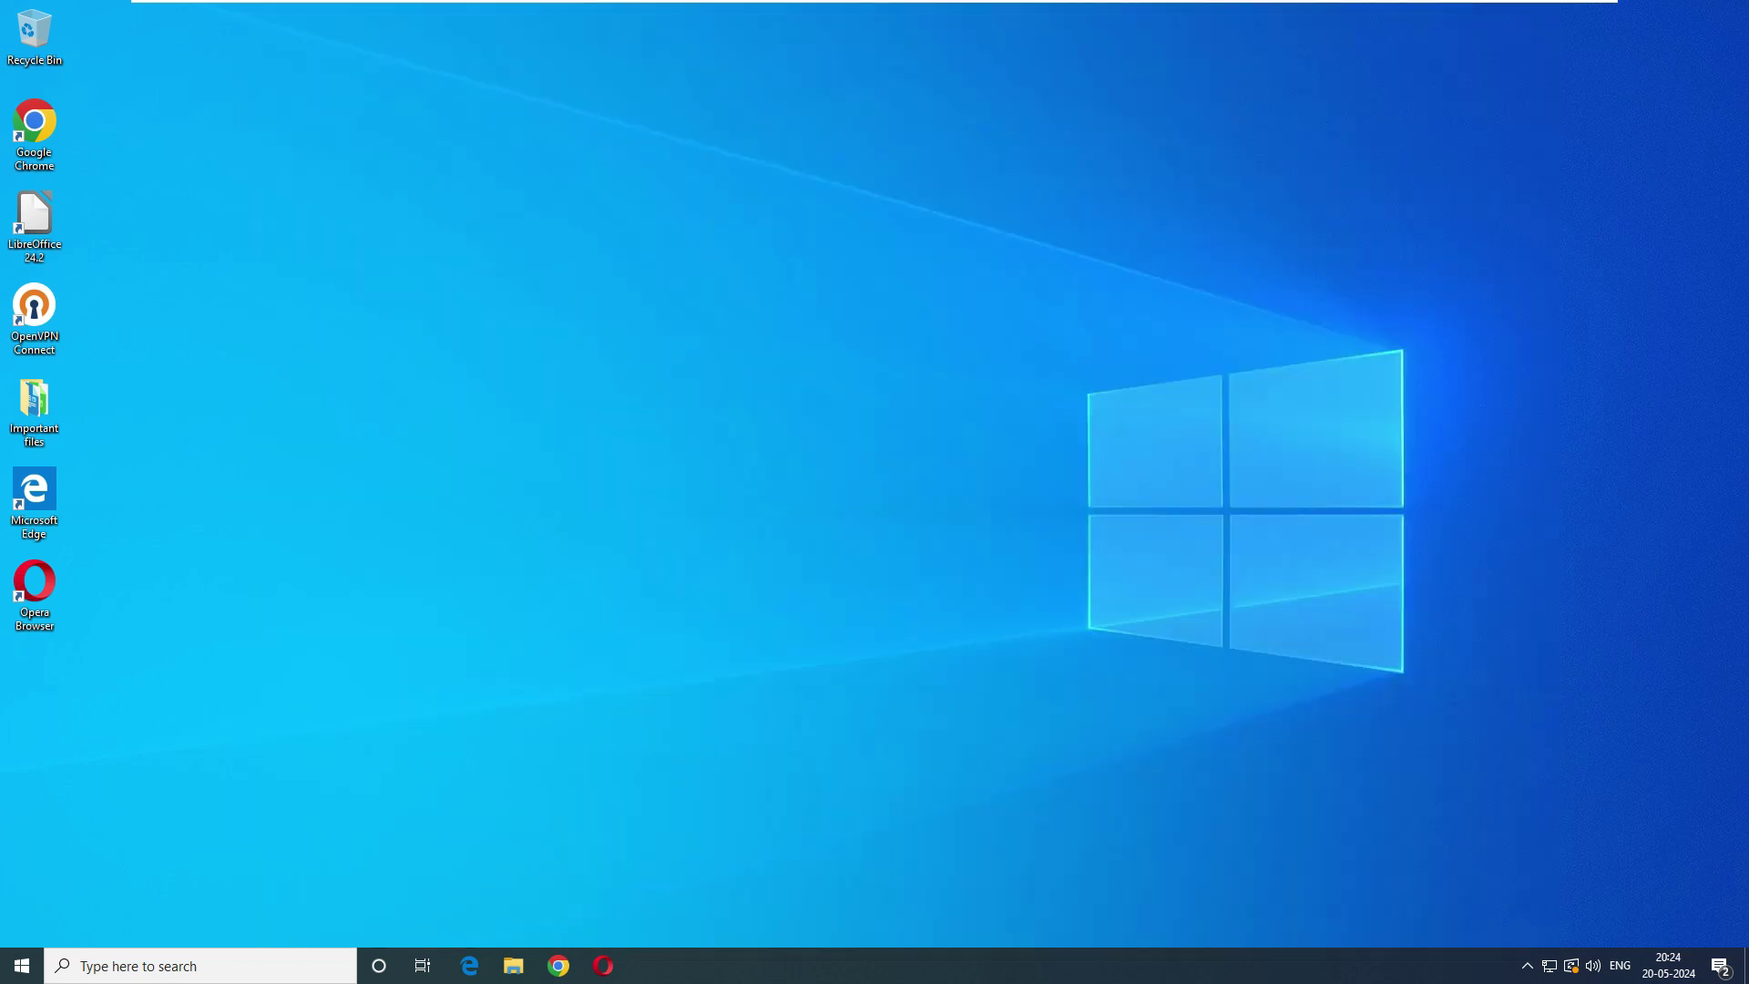
Search Google in Chrome for "recoverit wondershare" and open the sponsored Recoverit Free Download result
right_click(593, 266)
left_click(638, 320)
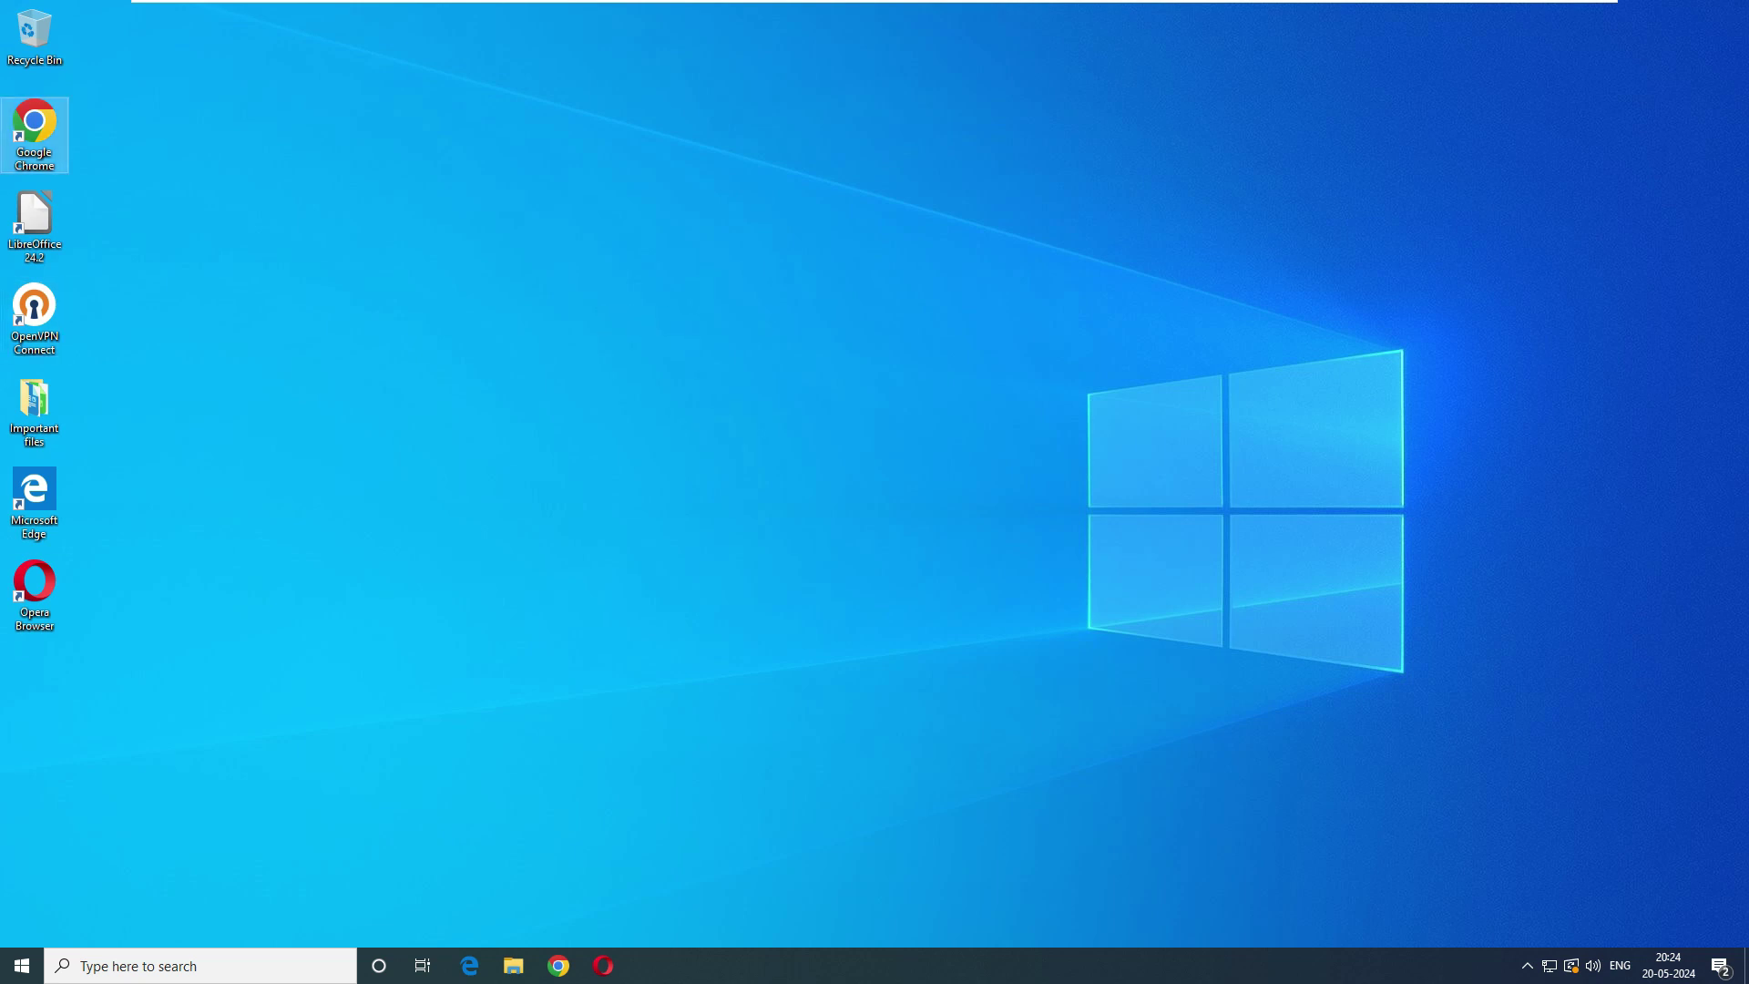
double_click(35, 135)
left_click(747, 415)
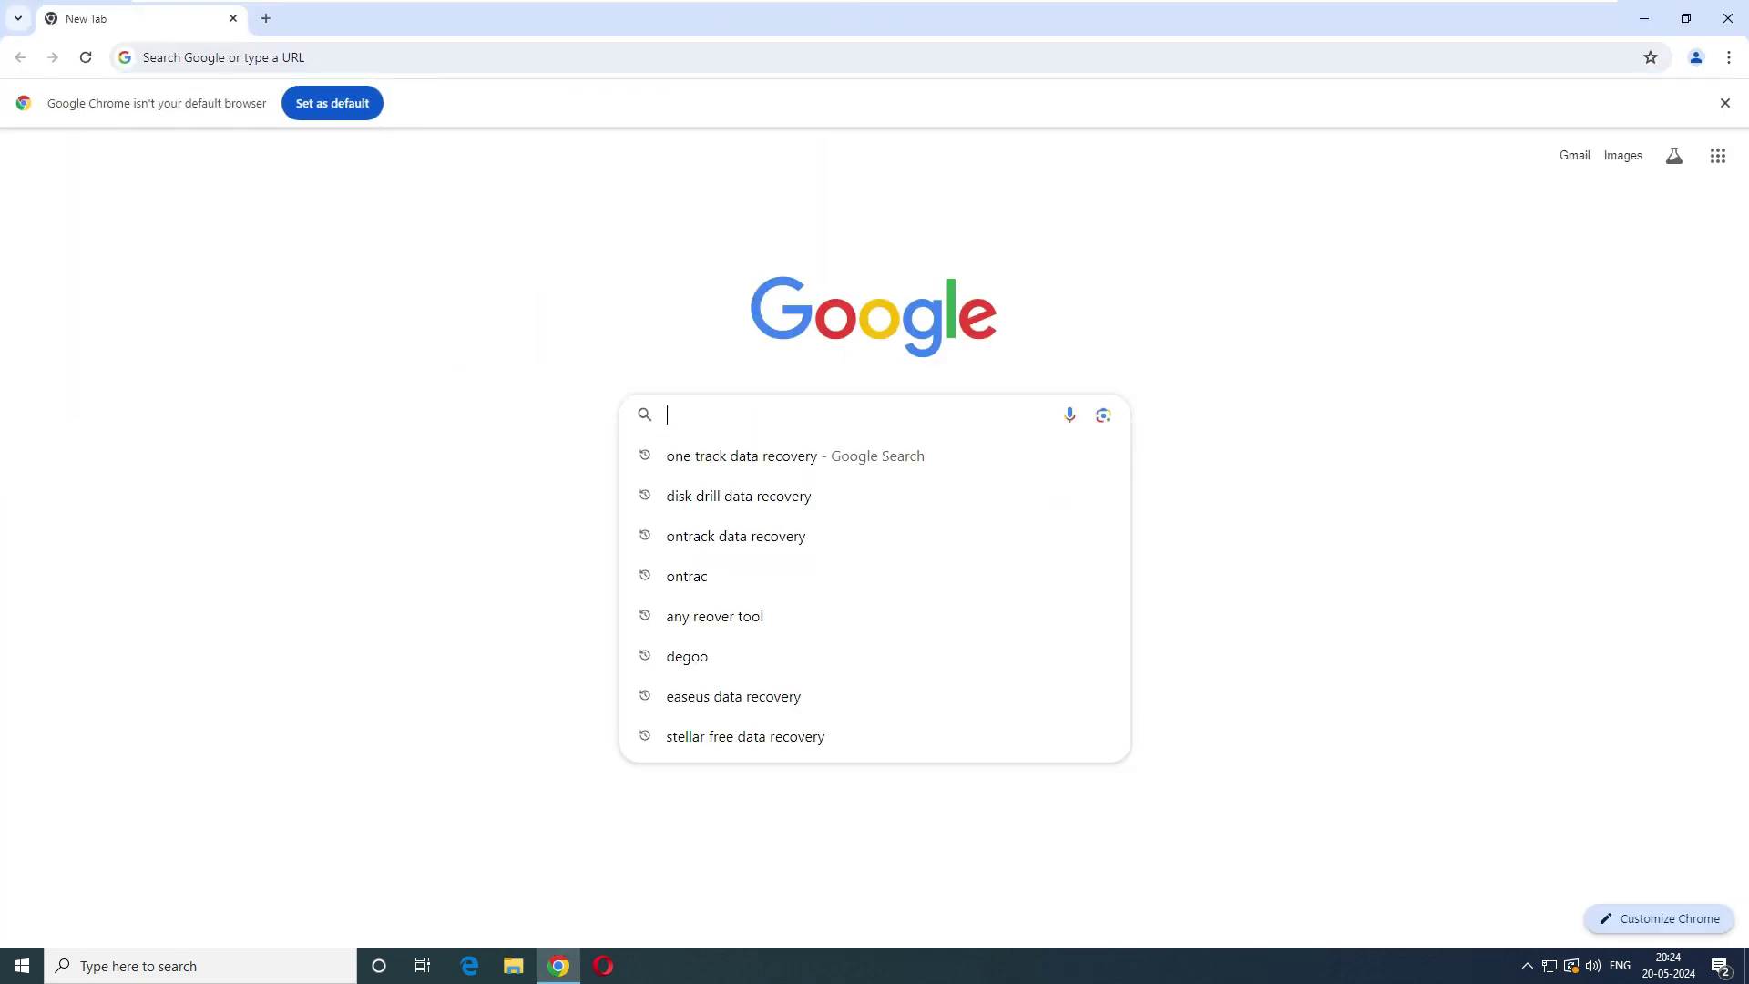
type("recover it wondershare")
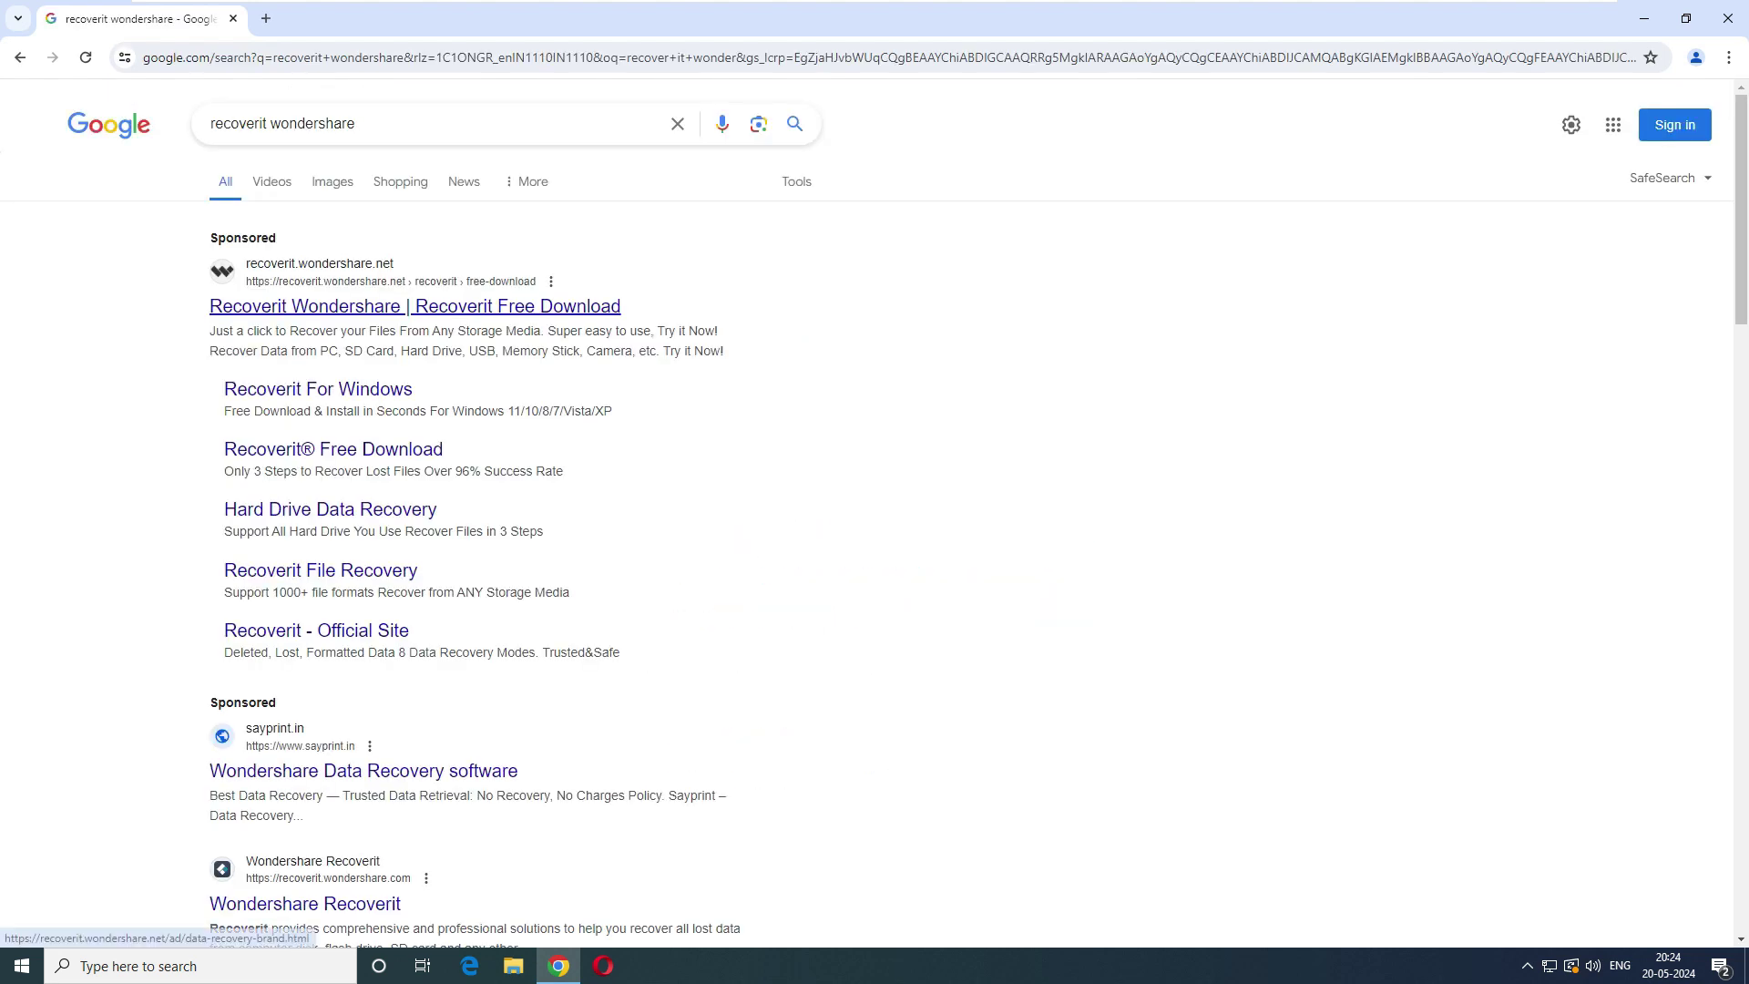
left_click(415, 306)
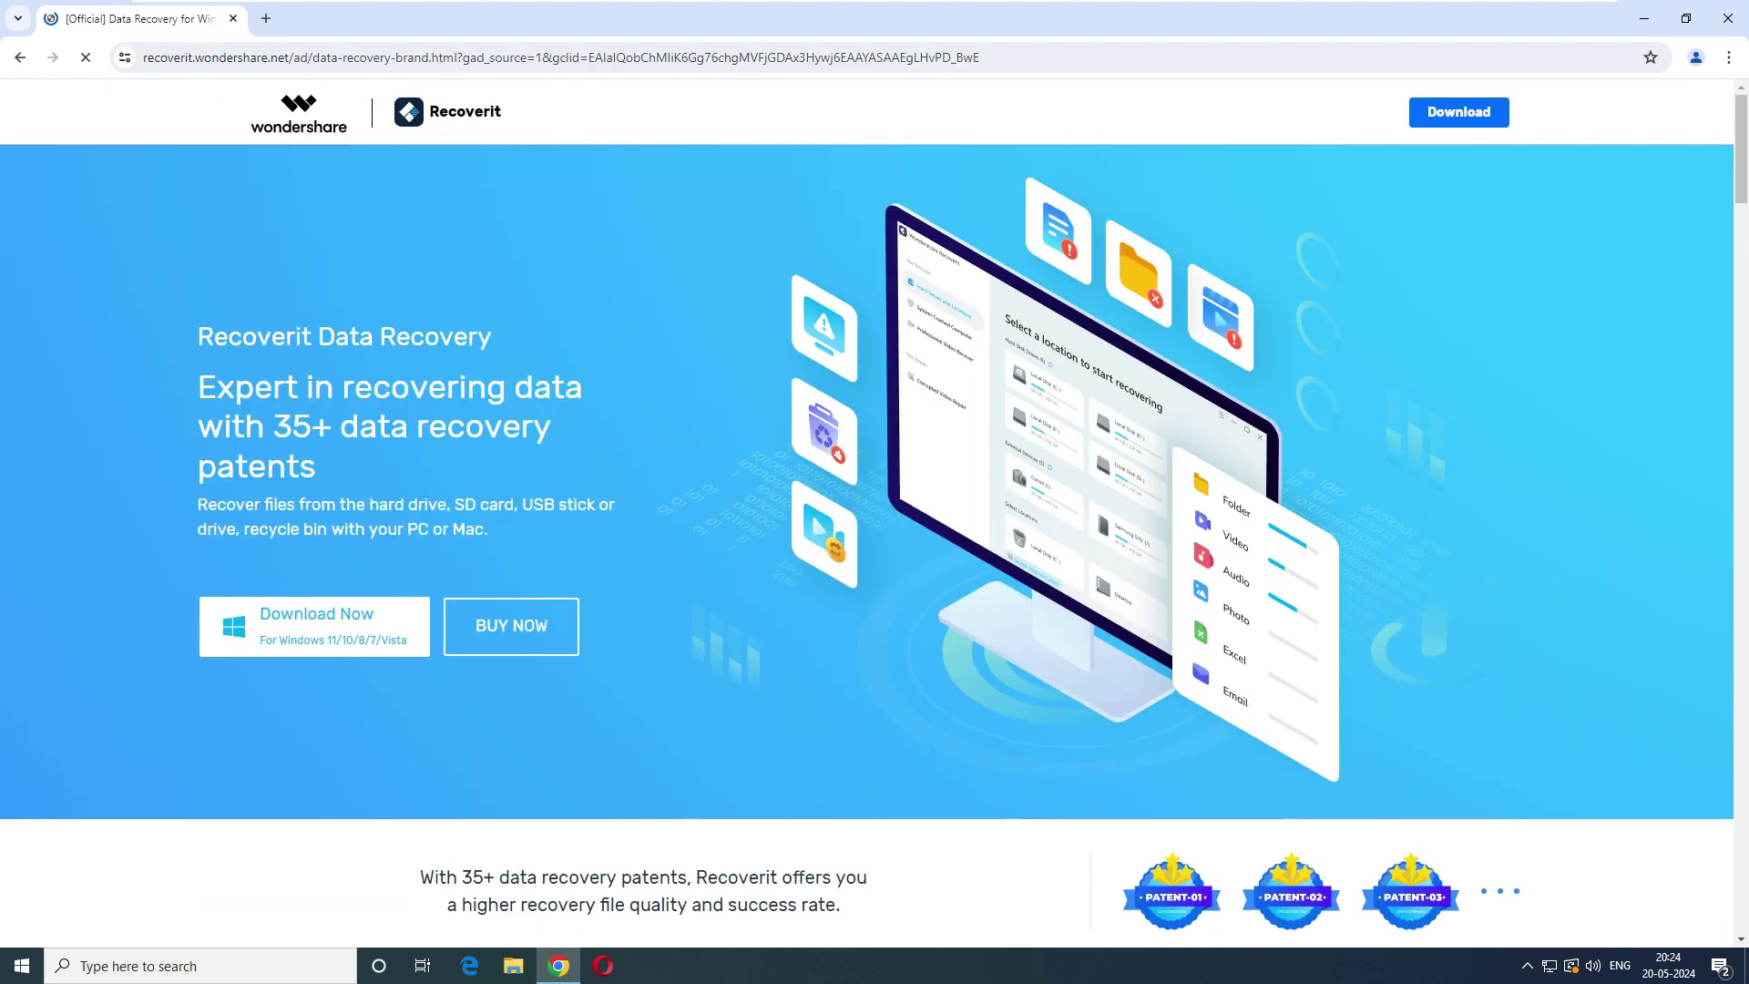
Read the Recoverit Data Recovery introduction and its headline about data recovery patents
left_click_drag(213, 338, 453, 338)
left_click(453, 338)
left_click_drag(321, 468, 218, 390)
left_click(218, 390)
left_click_drag(321, 468, 218, 390)
left_click(217, 389)
scroll(203, 421, "down", 2)
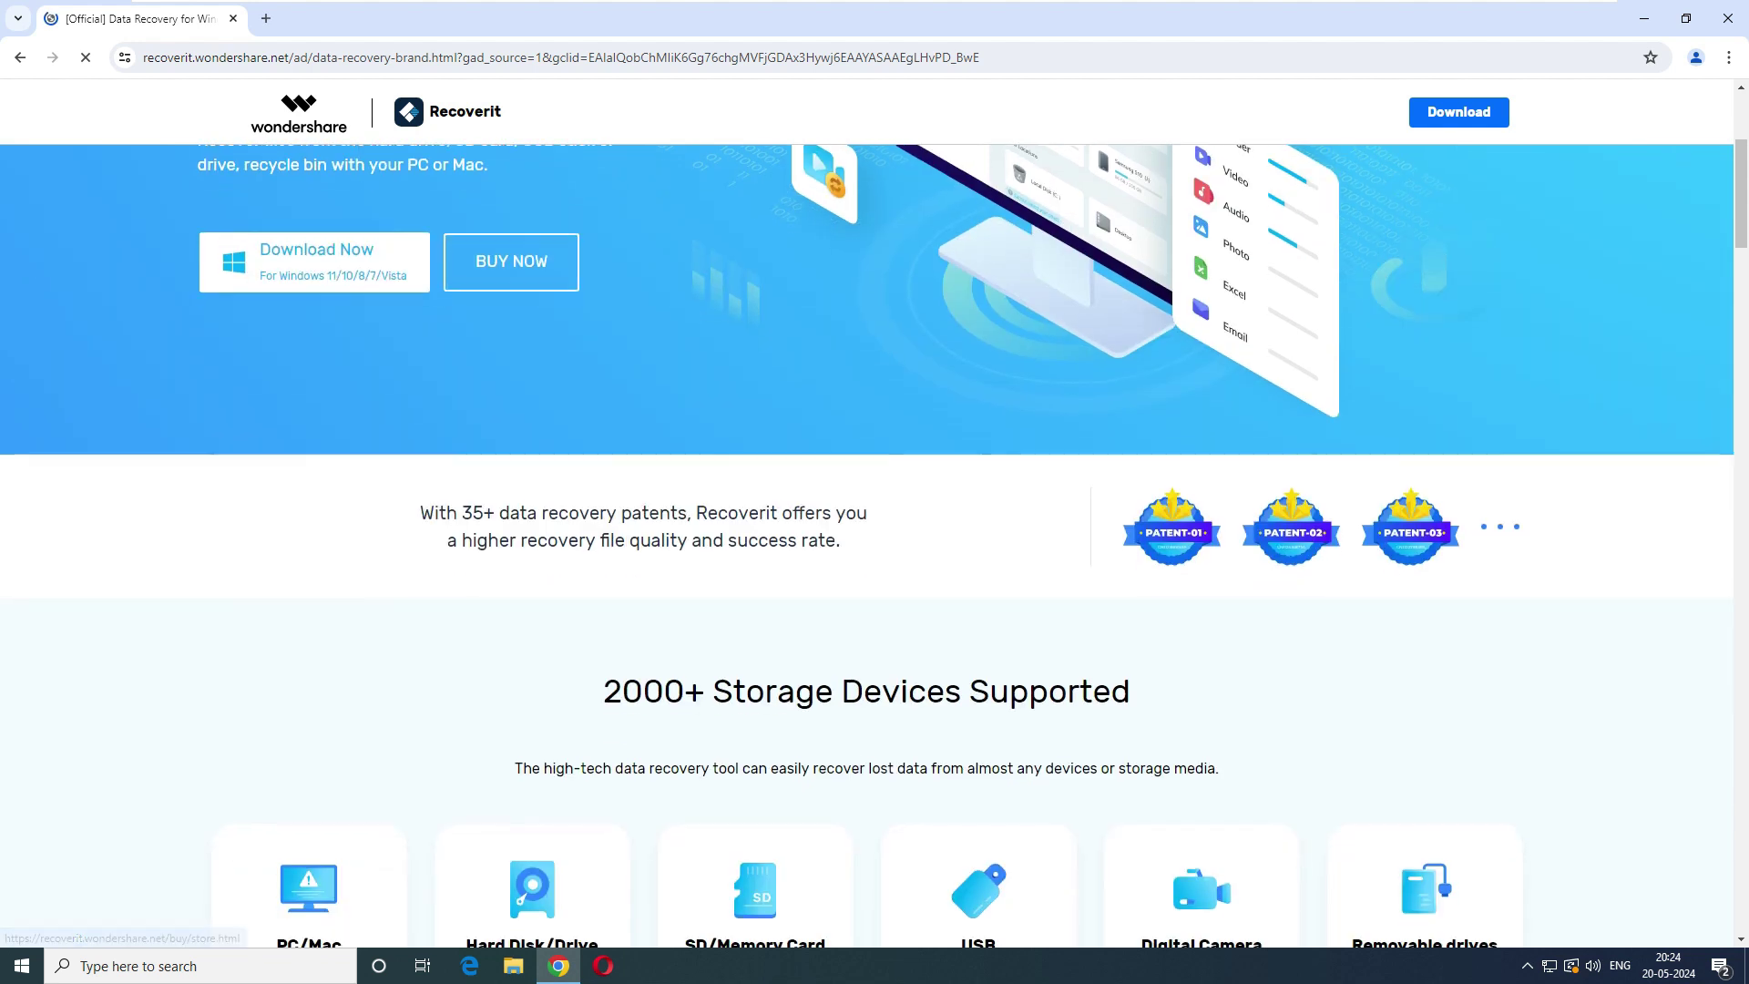
scroll(865, 547, "down", 2)
scroll(866, 365, "up", 1)
scroll(865, 364, "down", 2)
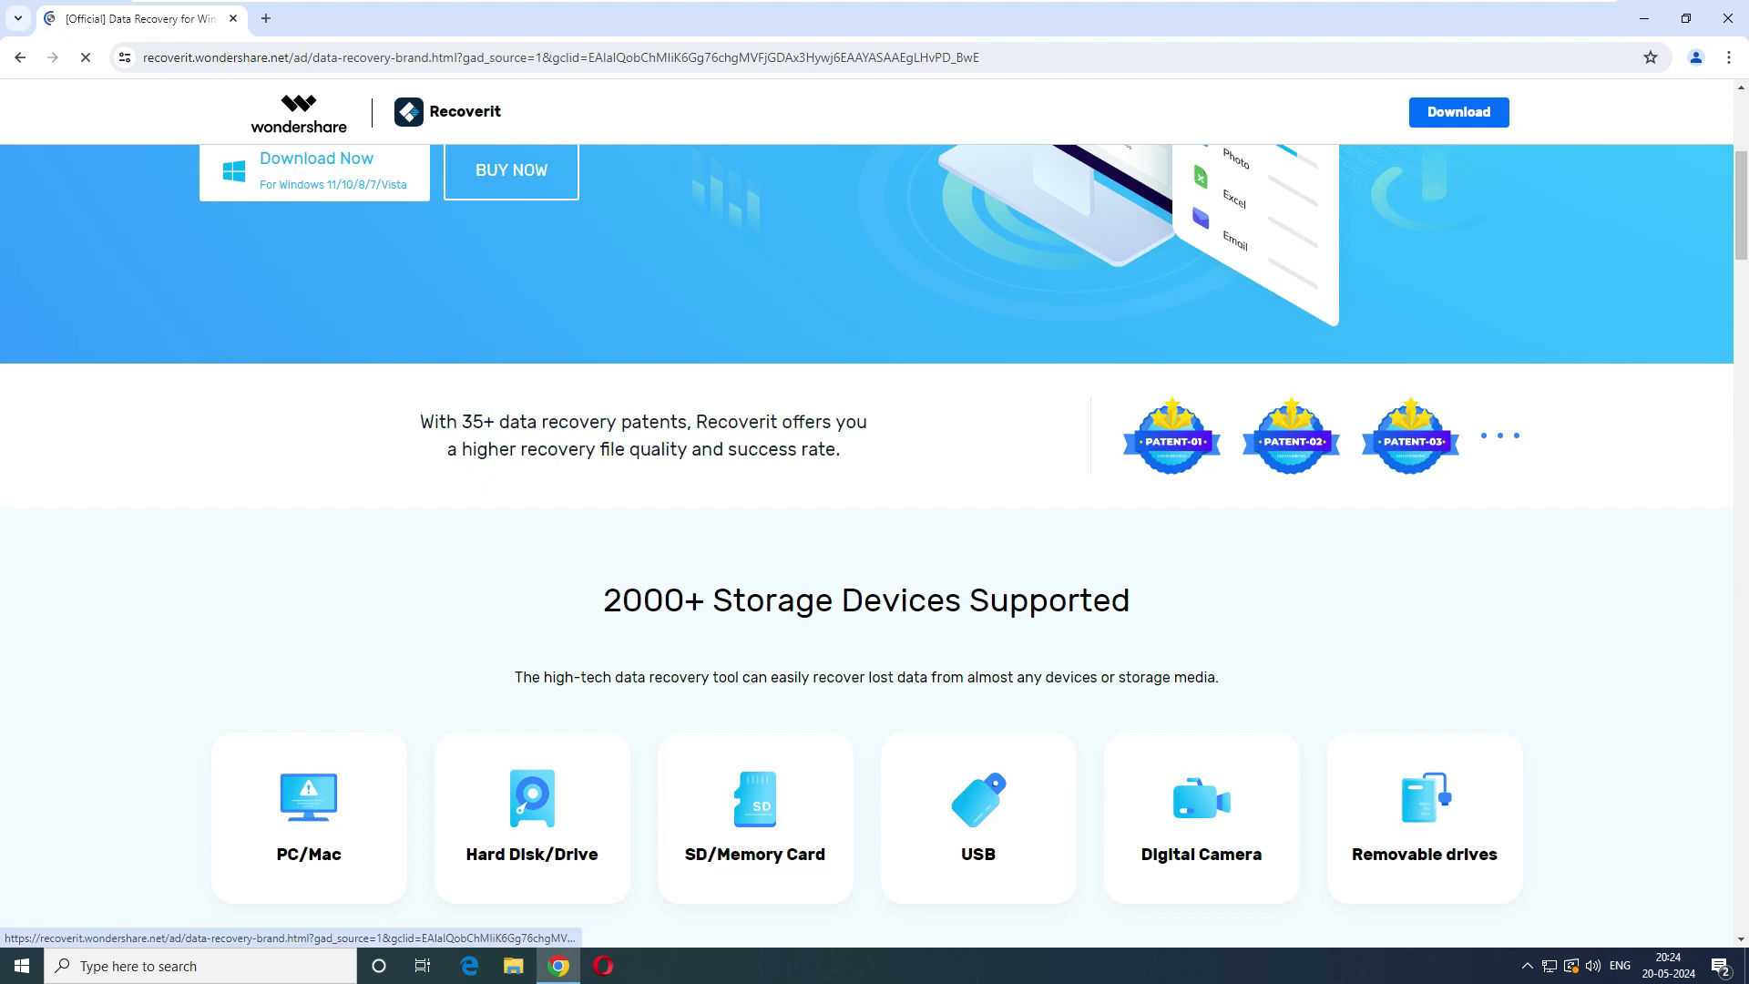
Examine the descriptions of the three patents in the "Higher success rate, Higher quality" section
scroll(866, 547, "down", 15)
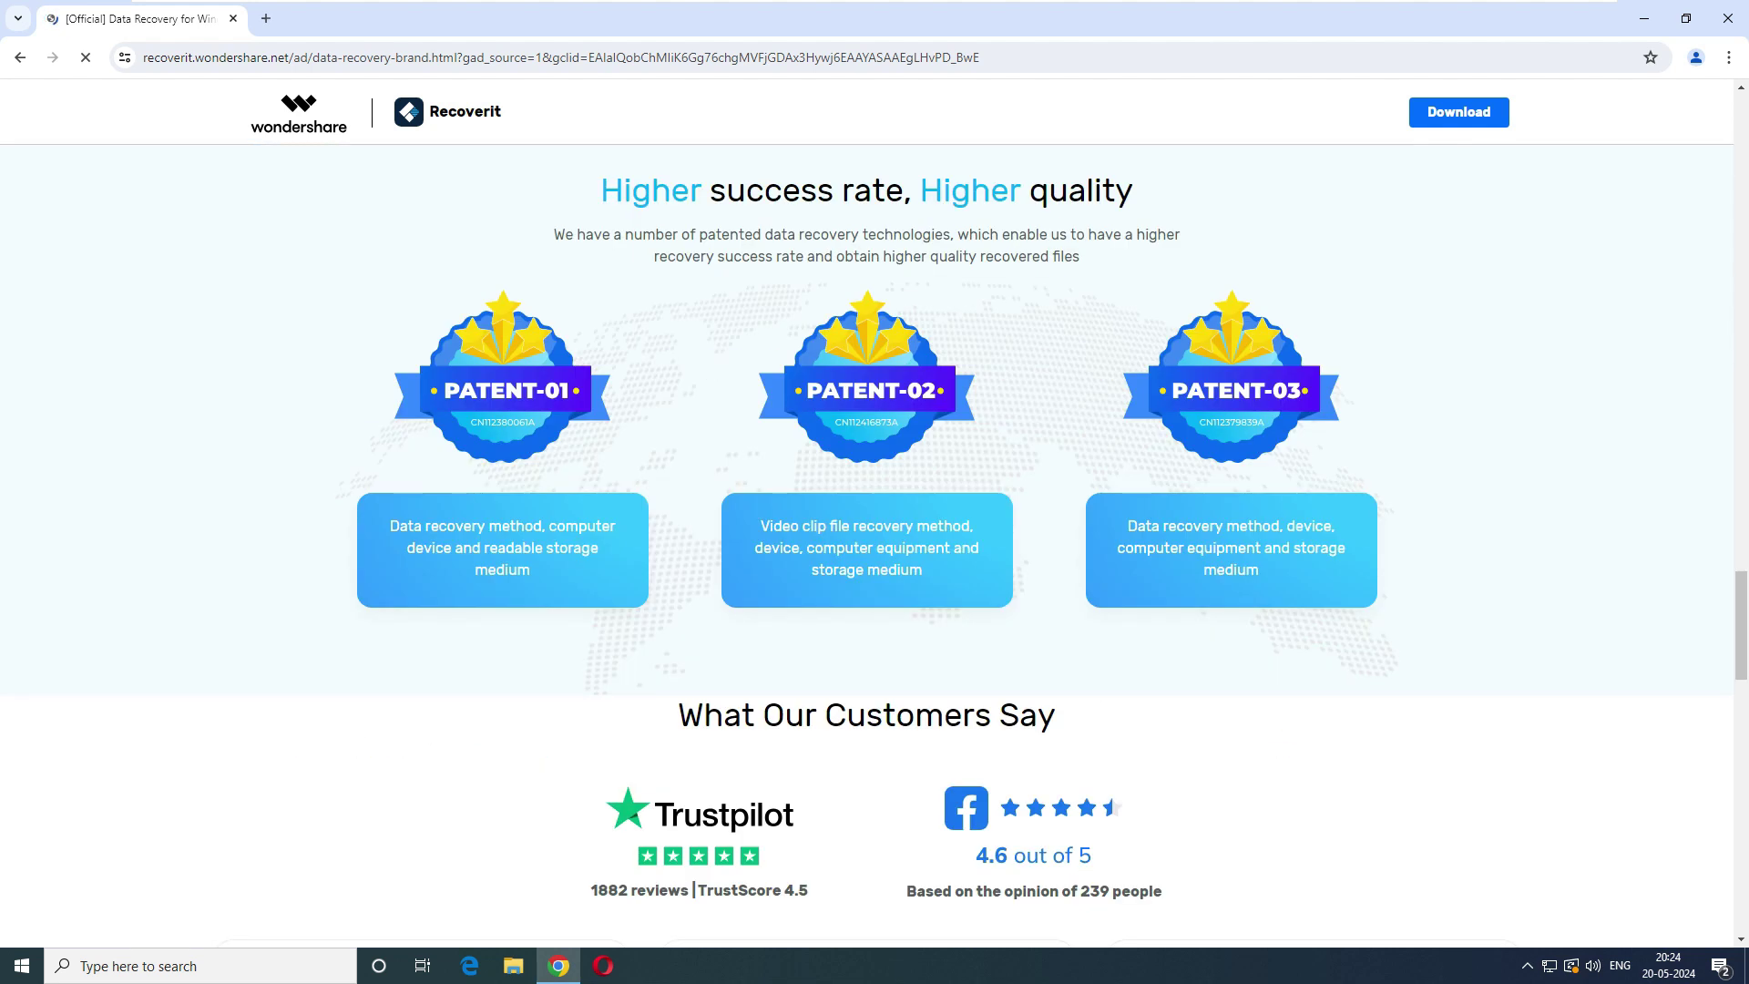
left_click_drag(530, 571, 462, 547)
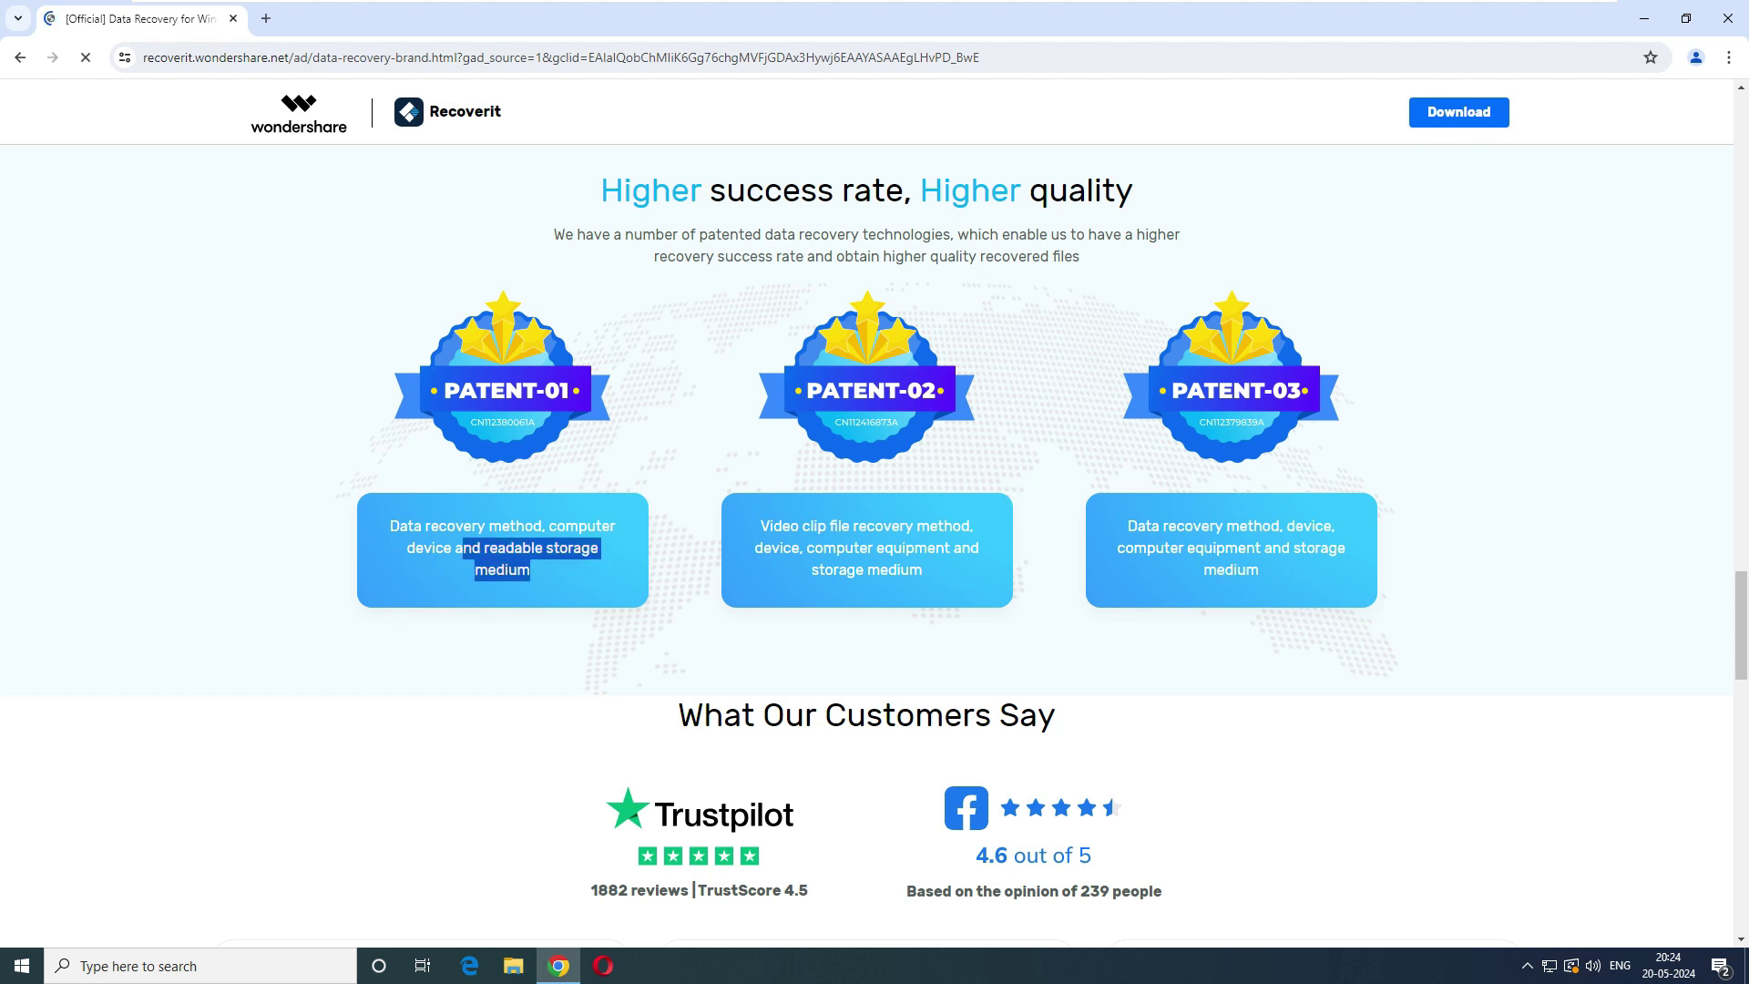
left_click_drag(909, 571, 761, 526)
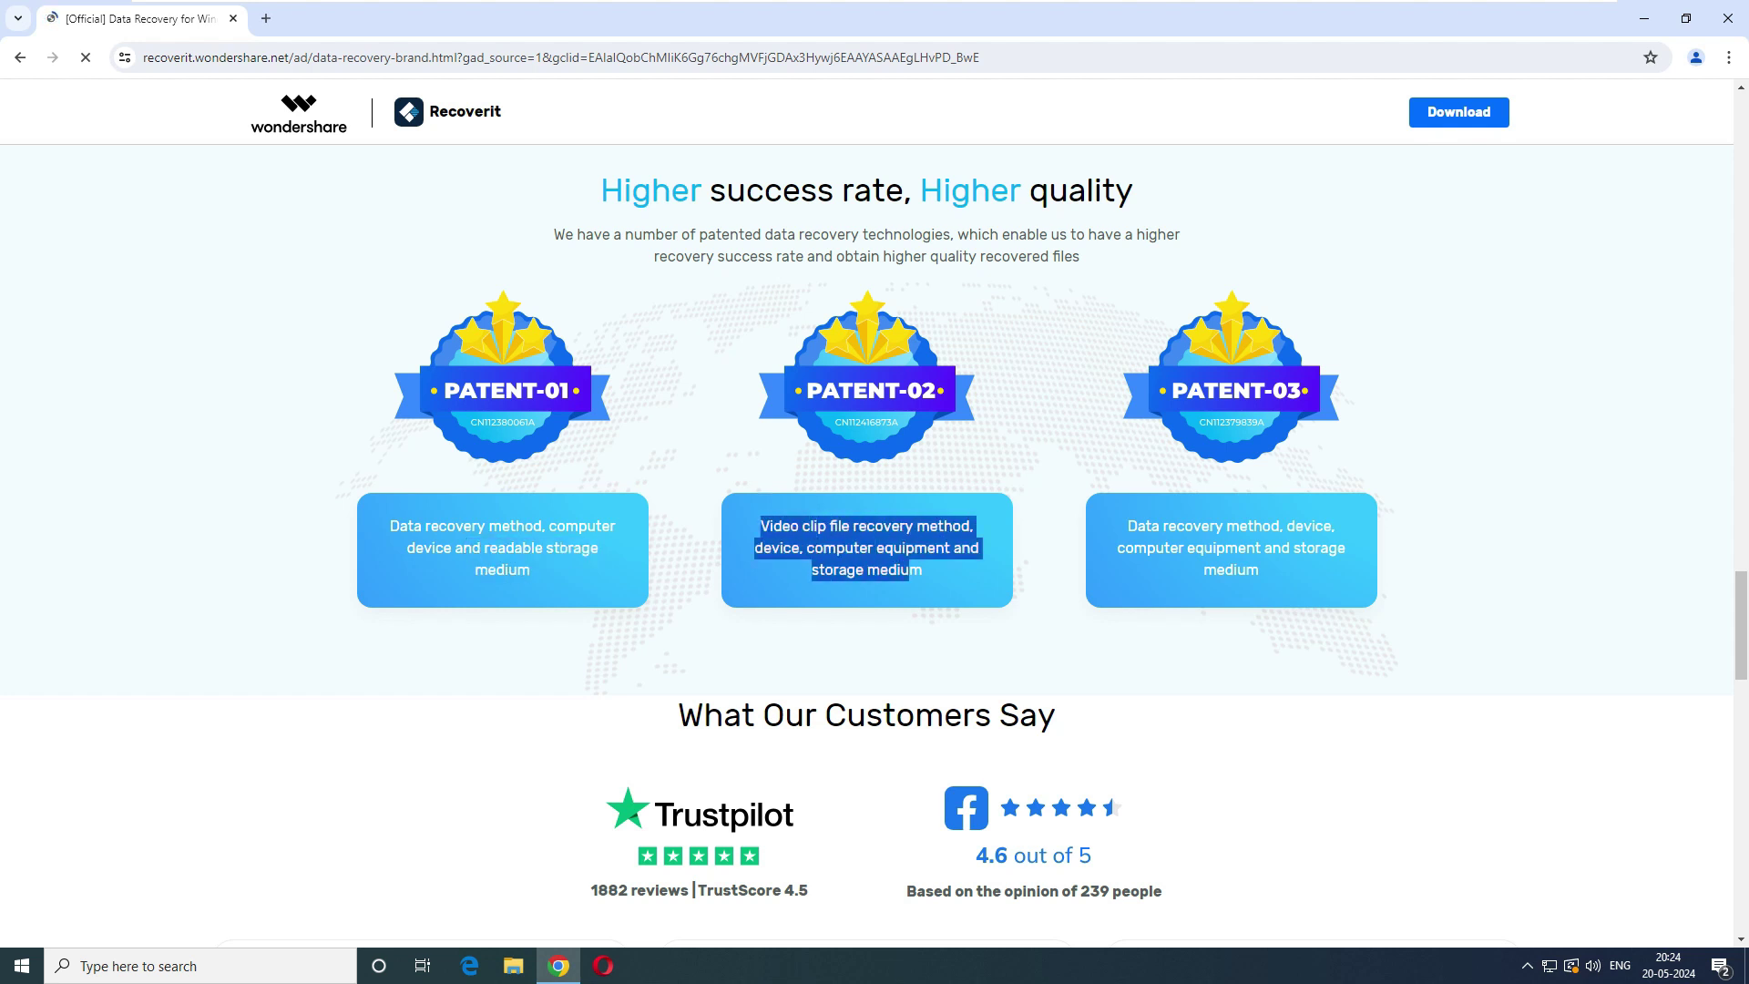
left_click_drag(1260, 570, 1127, 526)
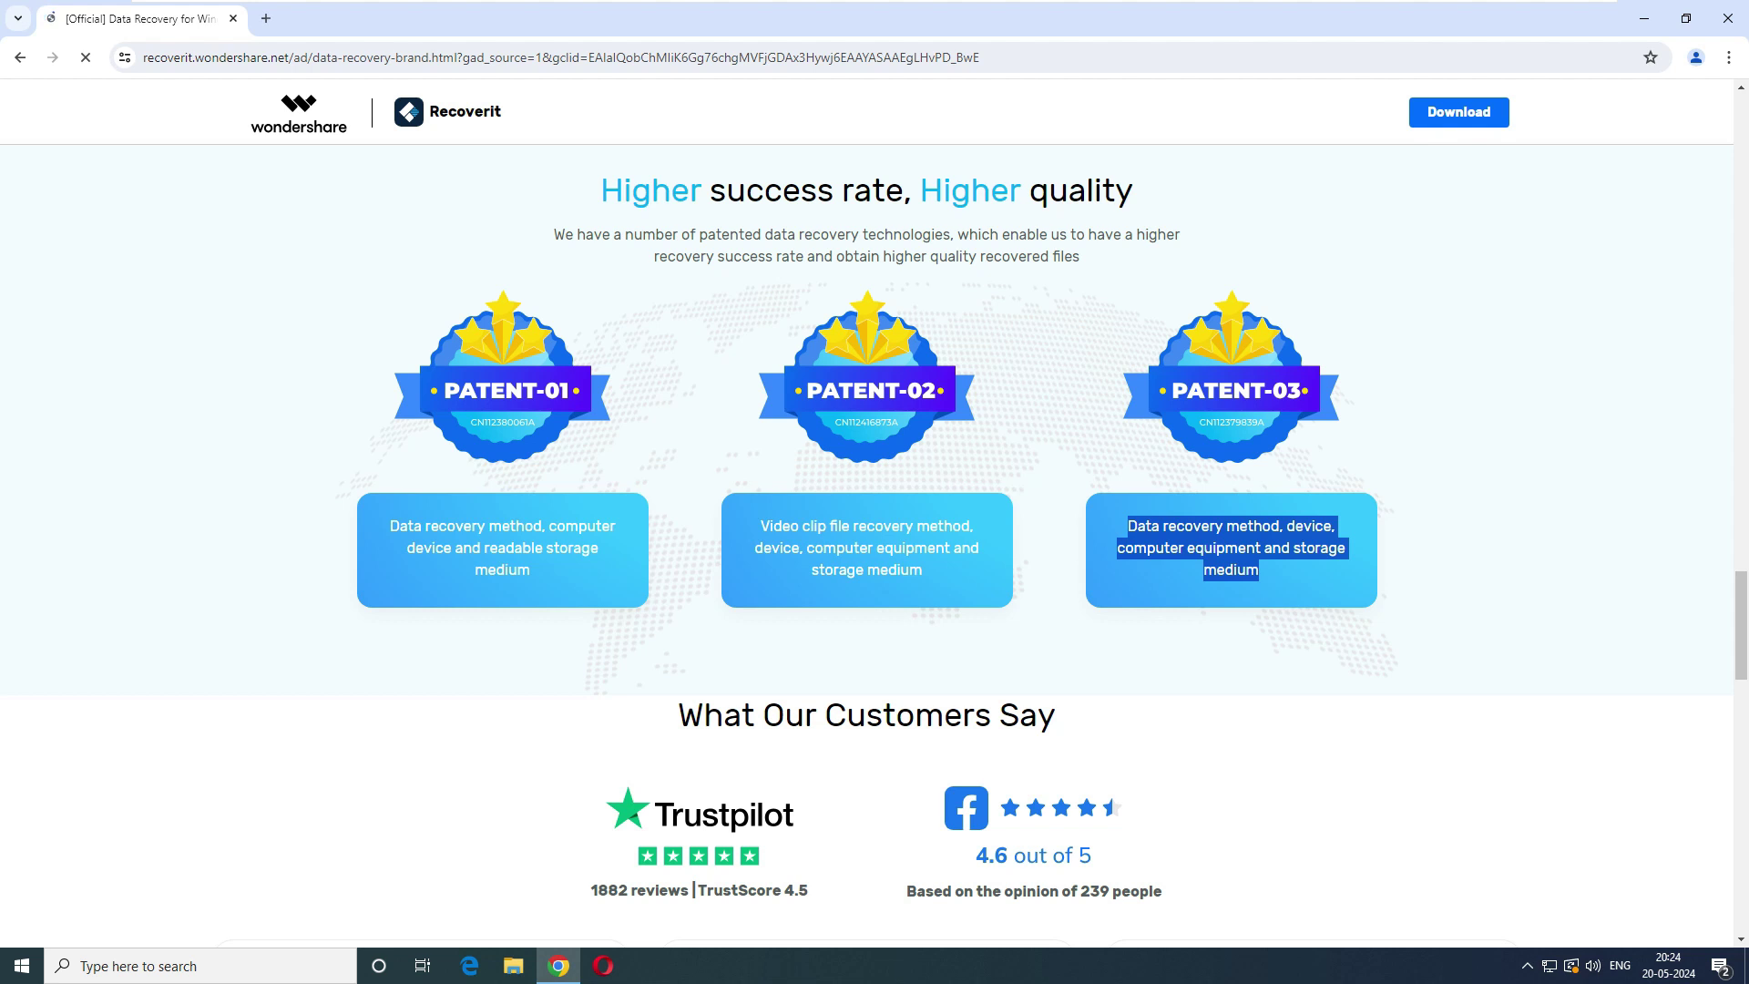
scroll(865, 547, "up", 20)
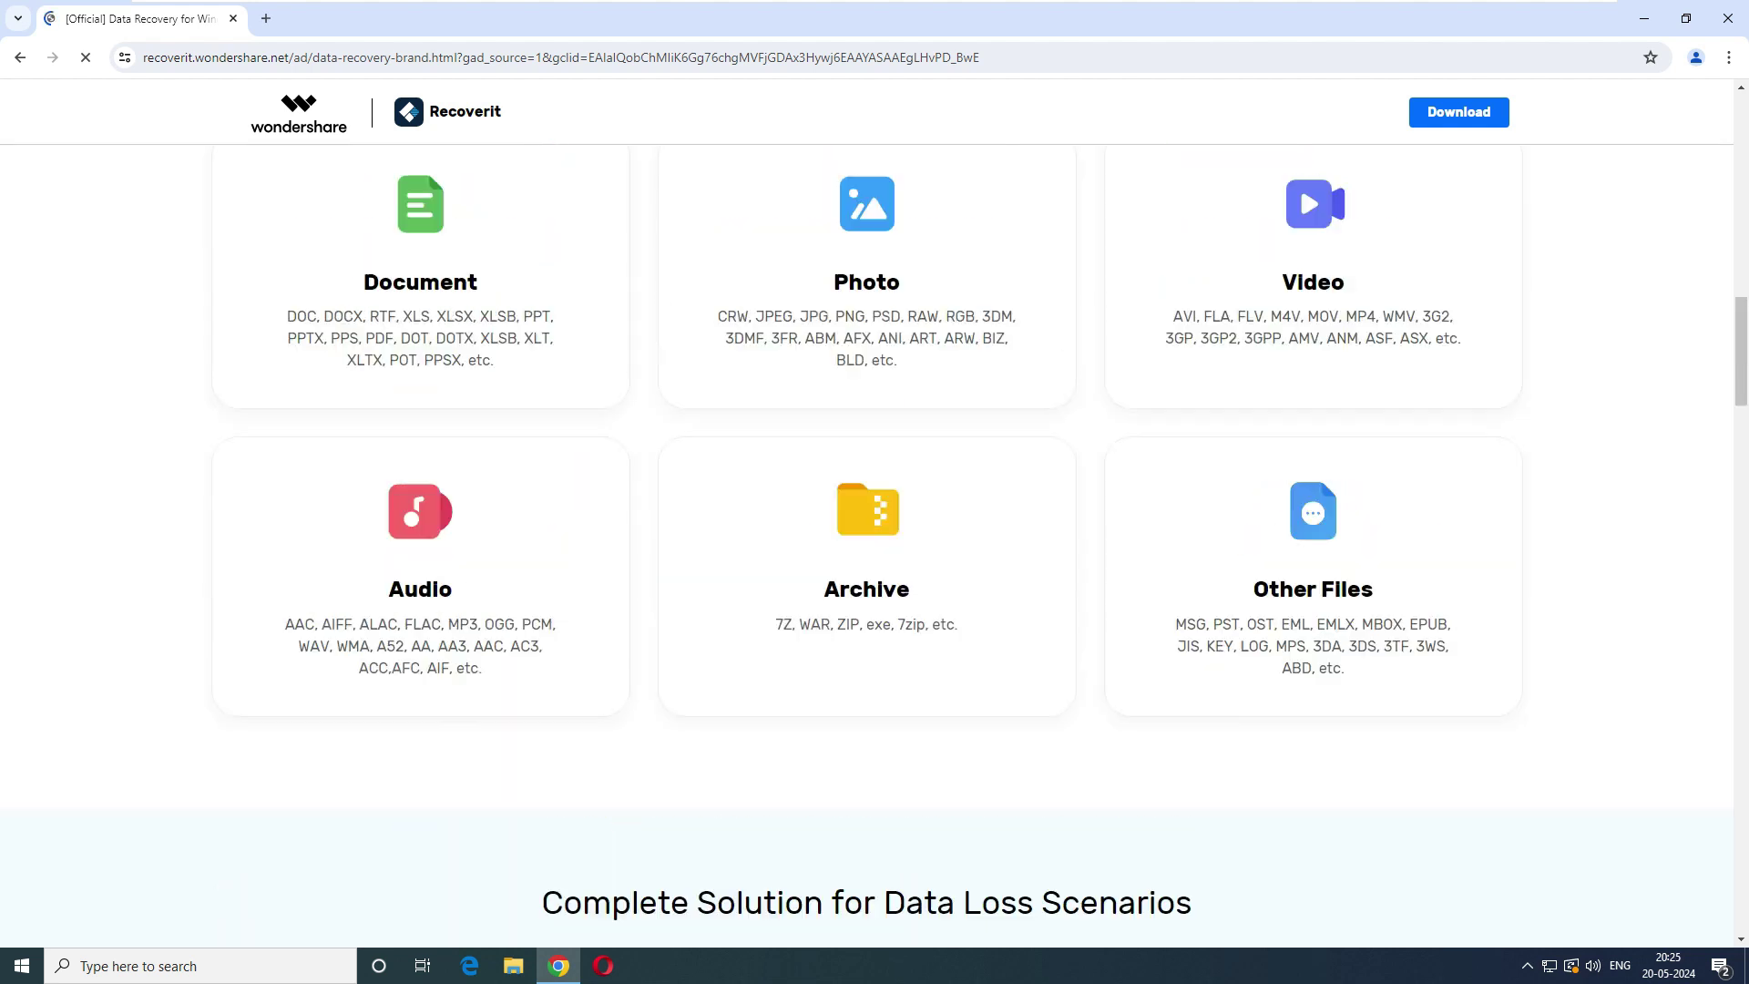
Review the supported storage devices, from PC/Mac and hard disk to digital camera and removable drives
scroll(866, 547, "down", 8)
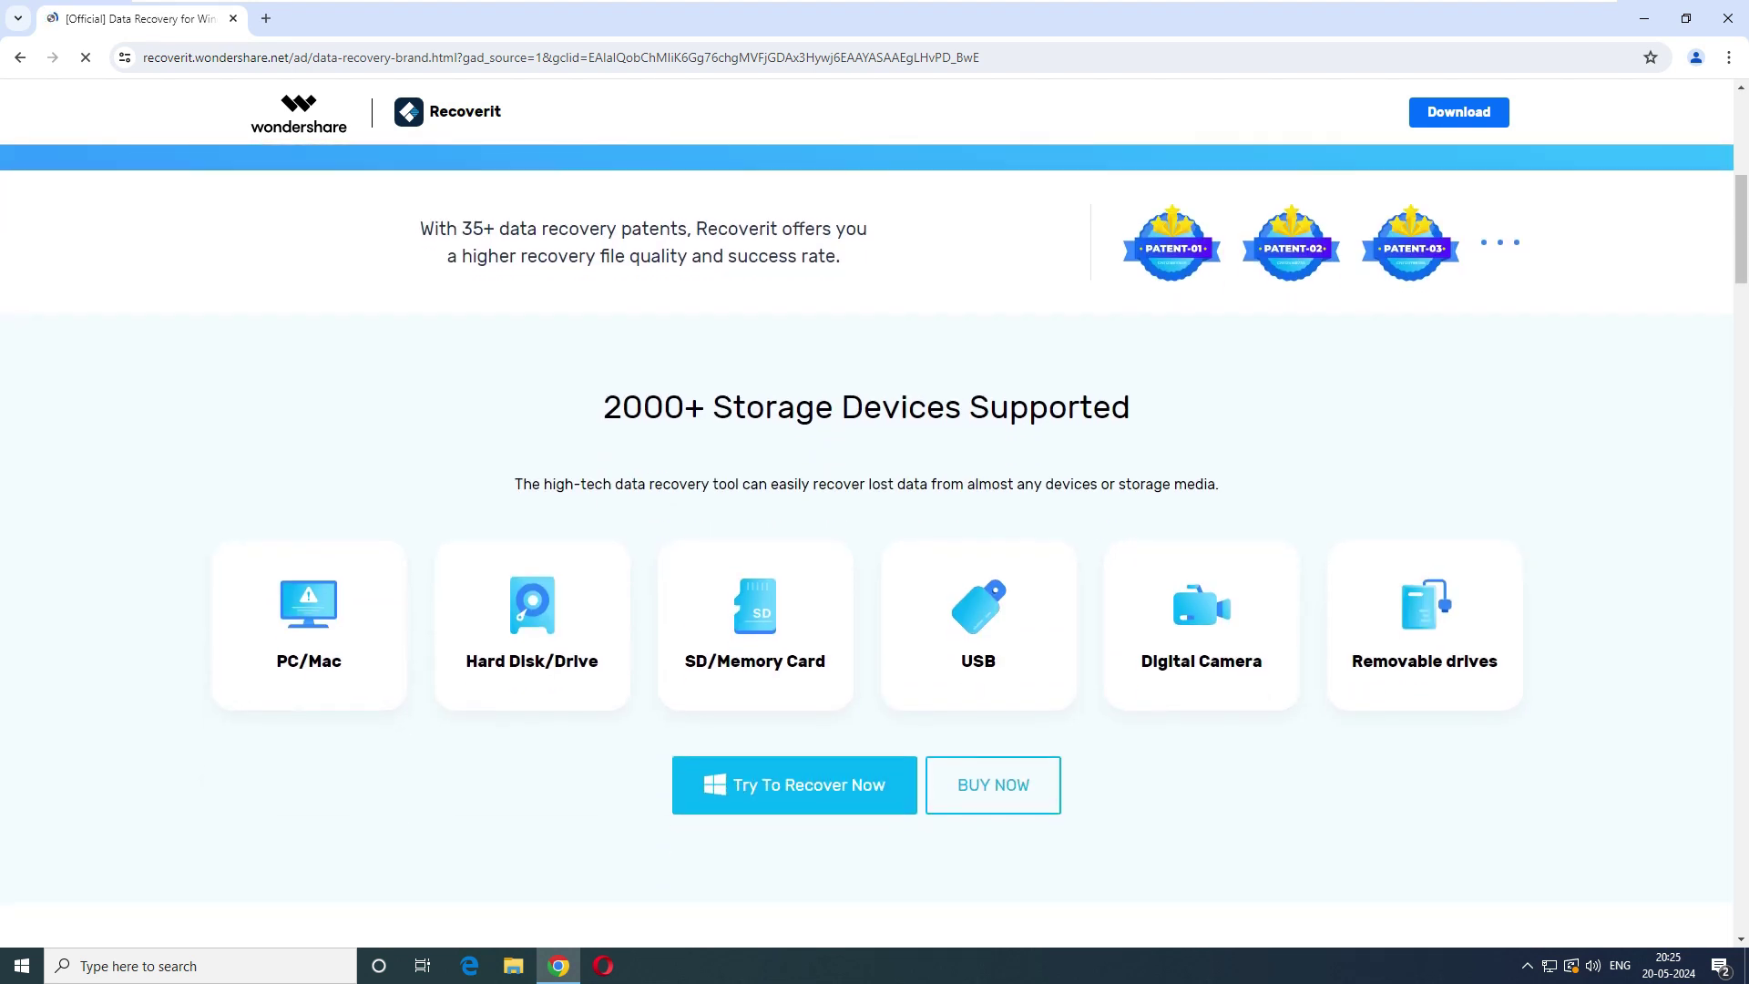
left_click_drag(1130, 327, 602, 326)
left_click_drag(342, 582, 276, 581)
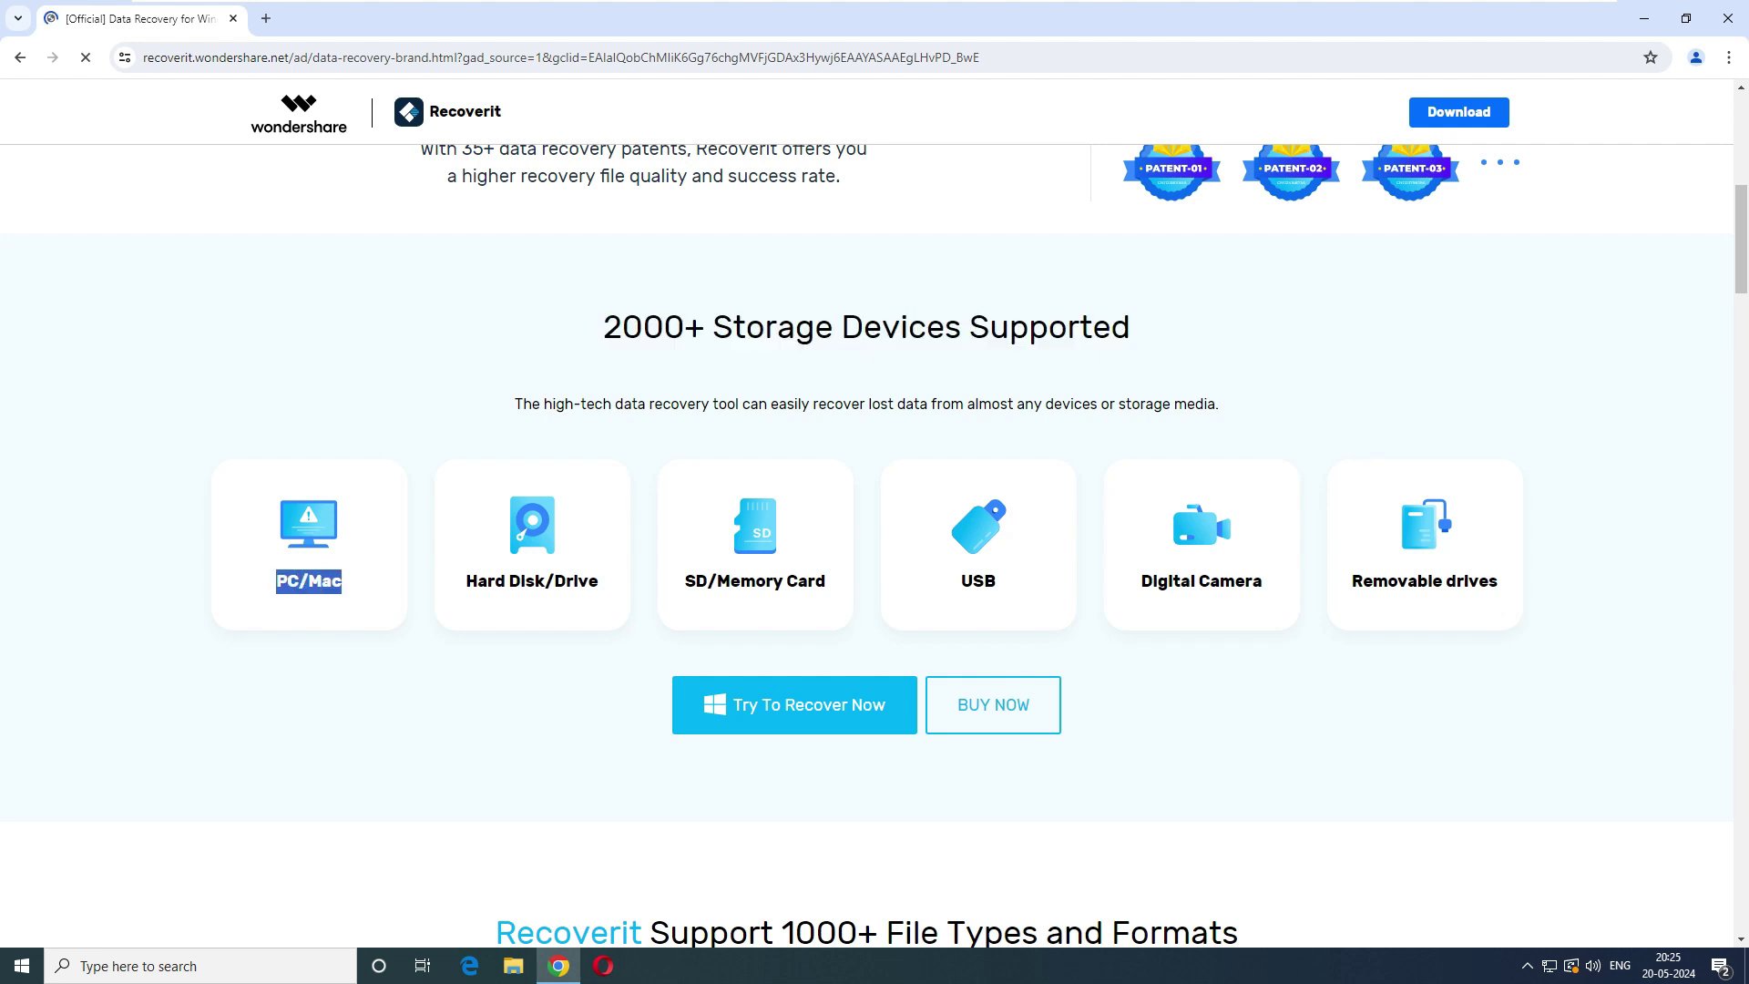
left_click_drag(598, 581, 465, 582)
left_click_drag(826, 582, 684, 579)
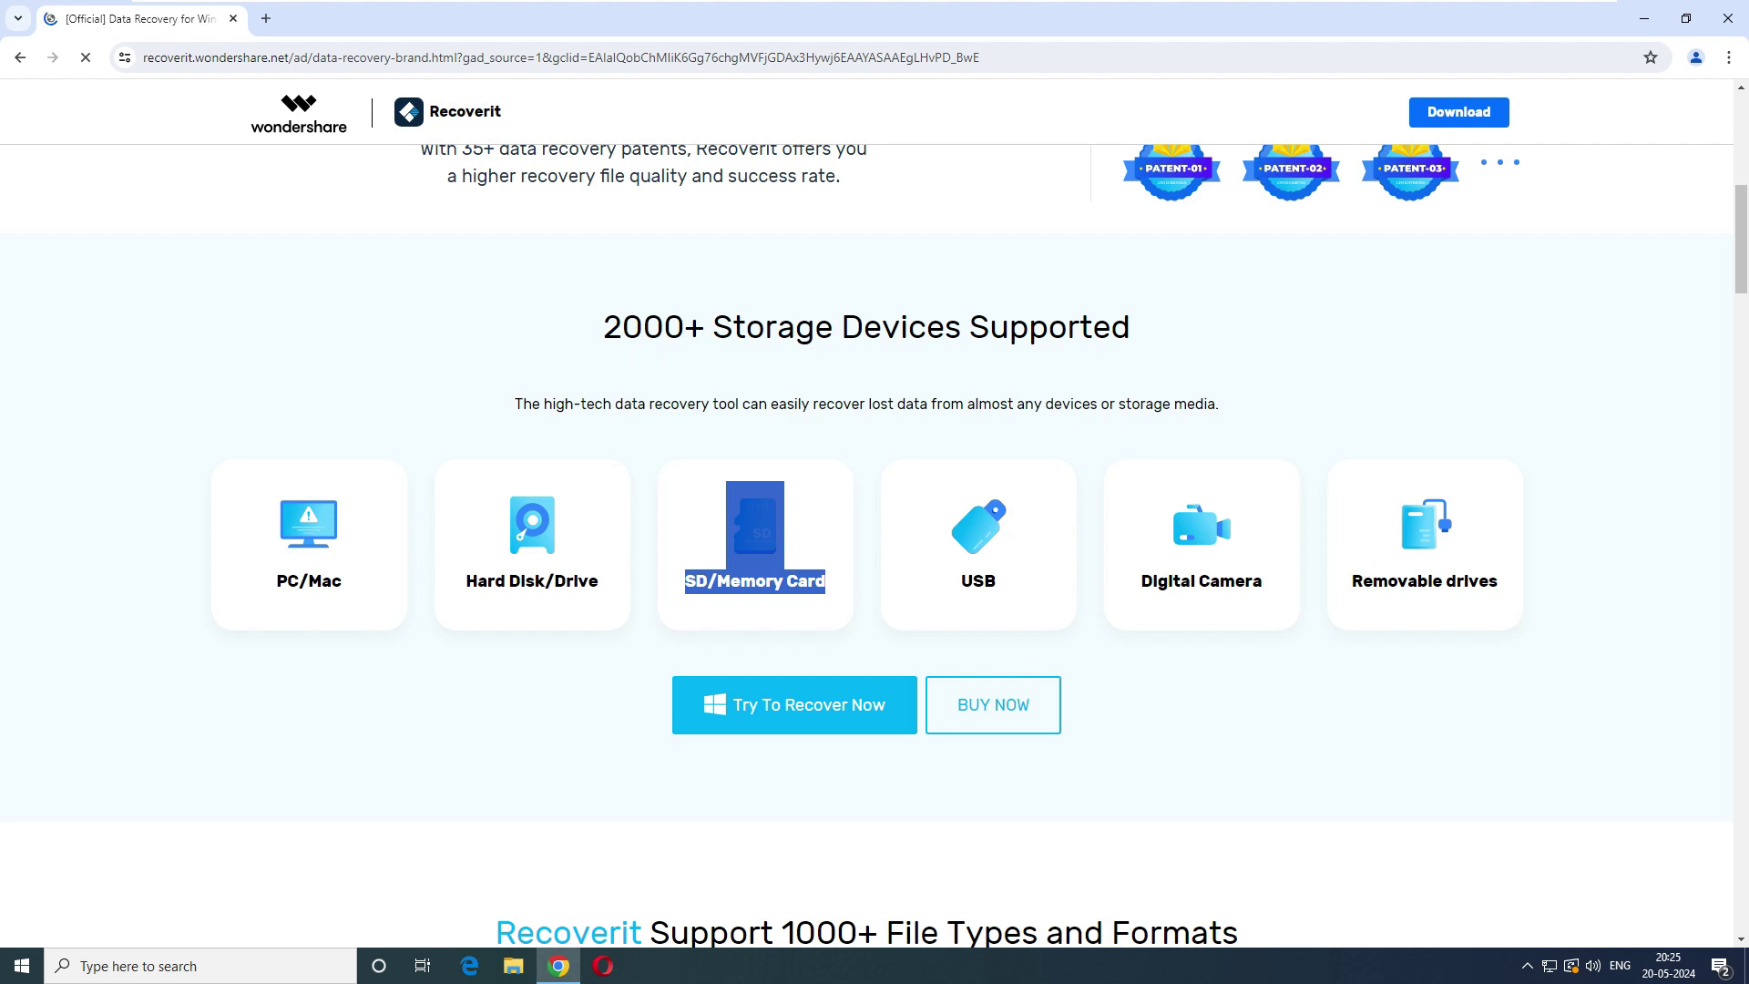
left_click_drag(996, 582, 960, 582)
left_click_drag(1262, 581, 1141, 581)
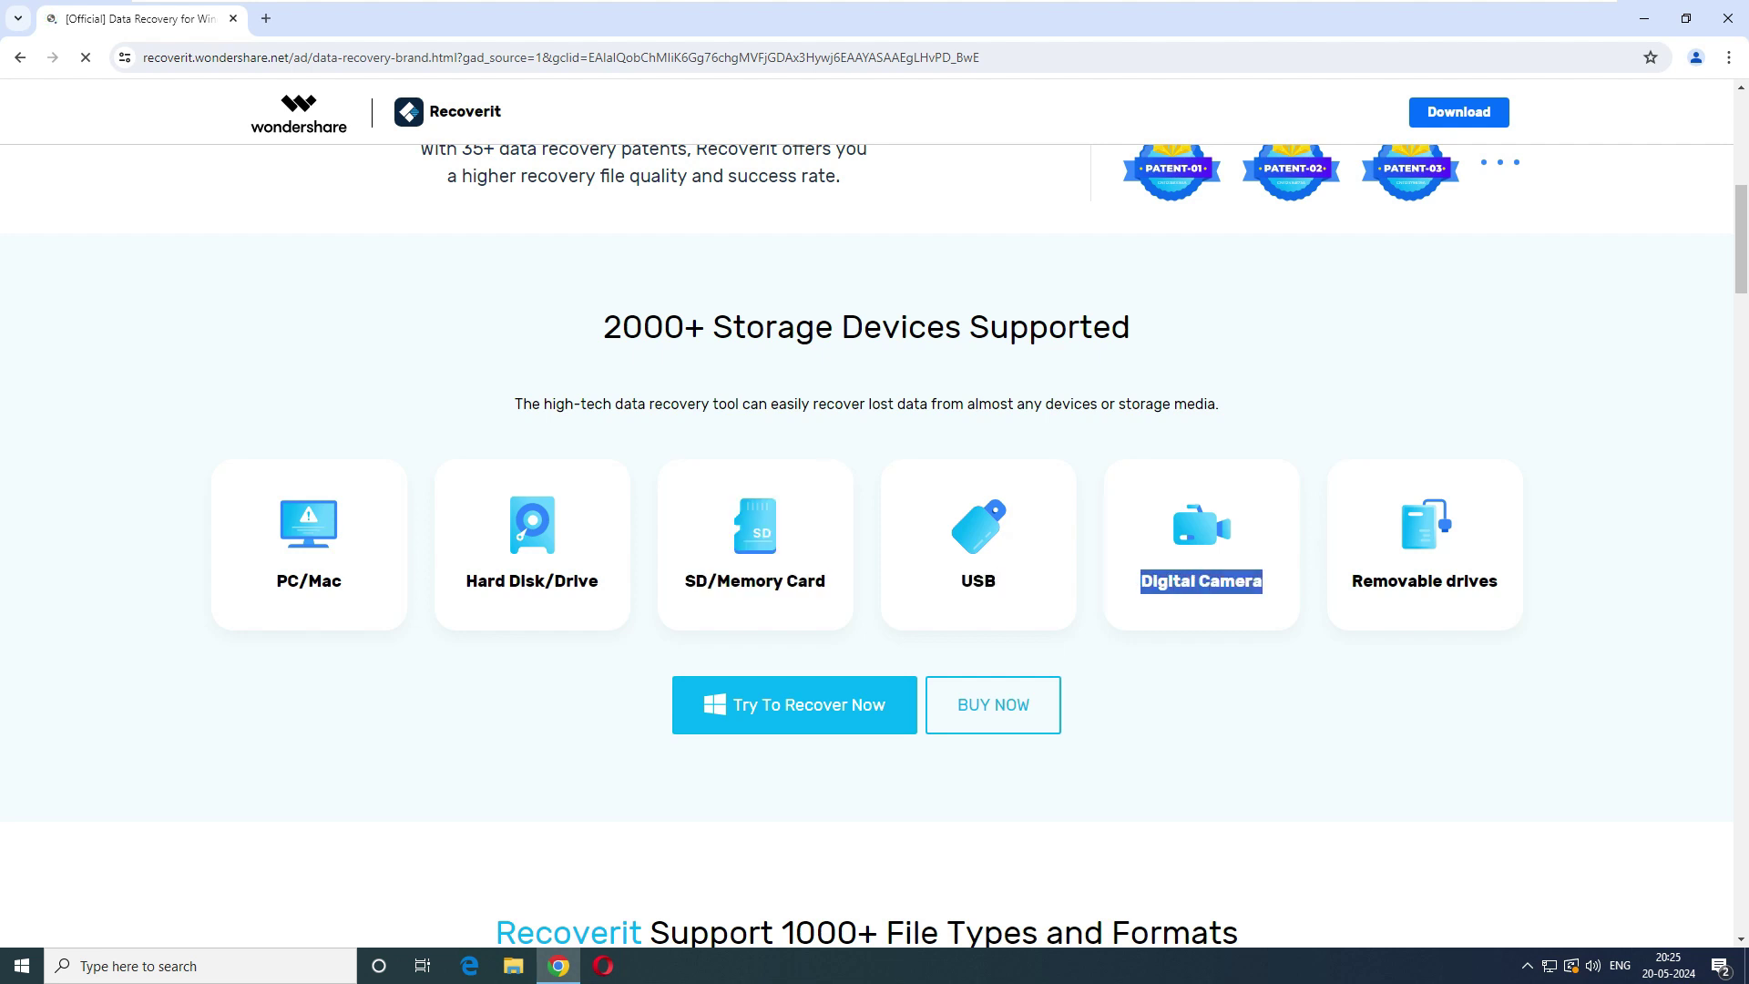
left_click_drag(1498, 582, 1352, 581)
Read which file systems are covered under the "File Types and Formats" heading
scroll(1352, 581, "down", 6)
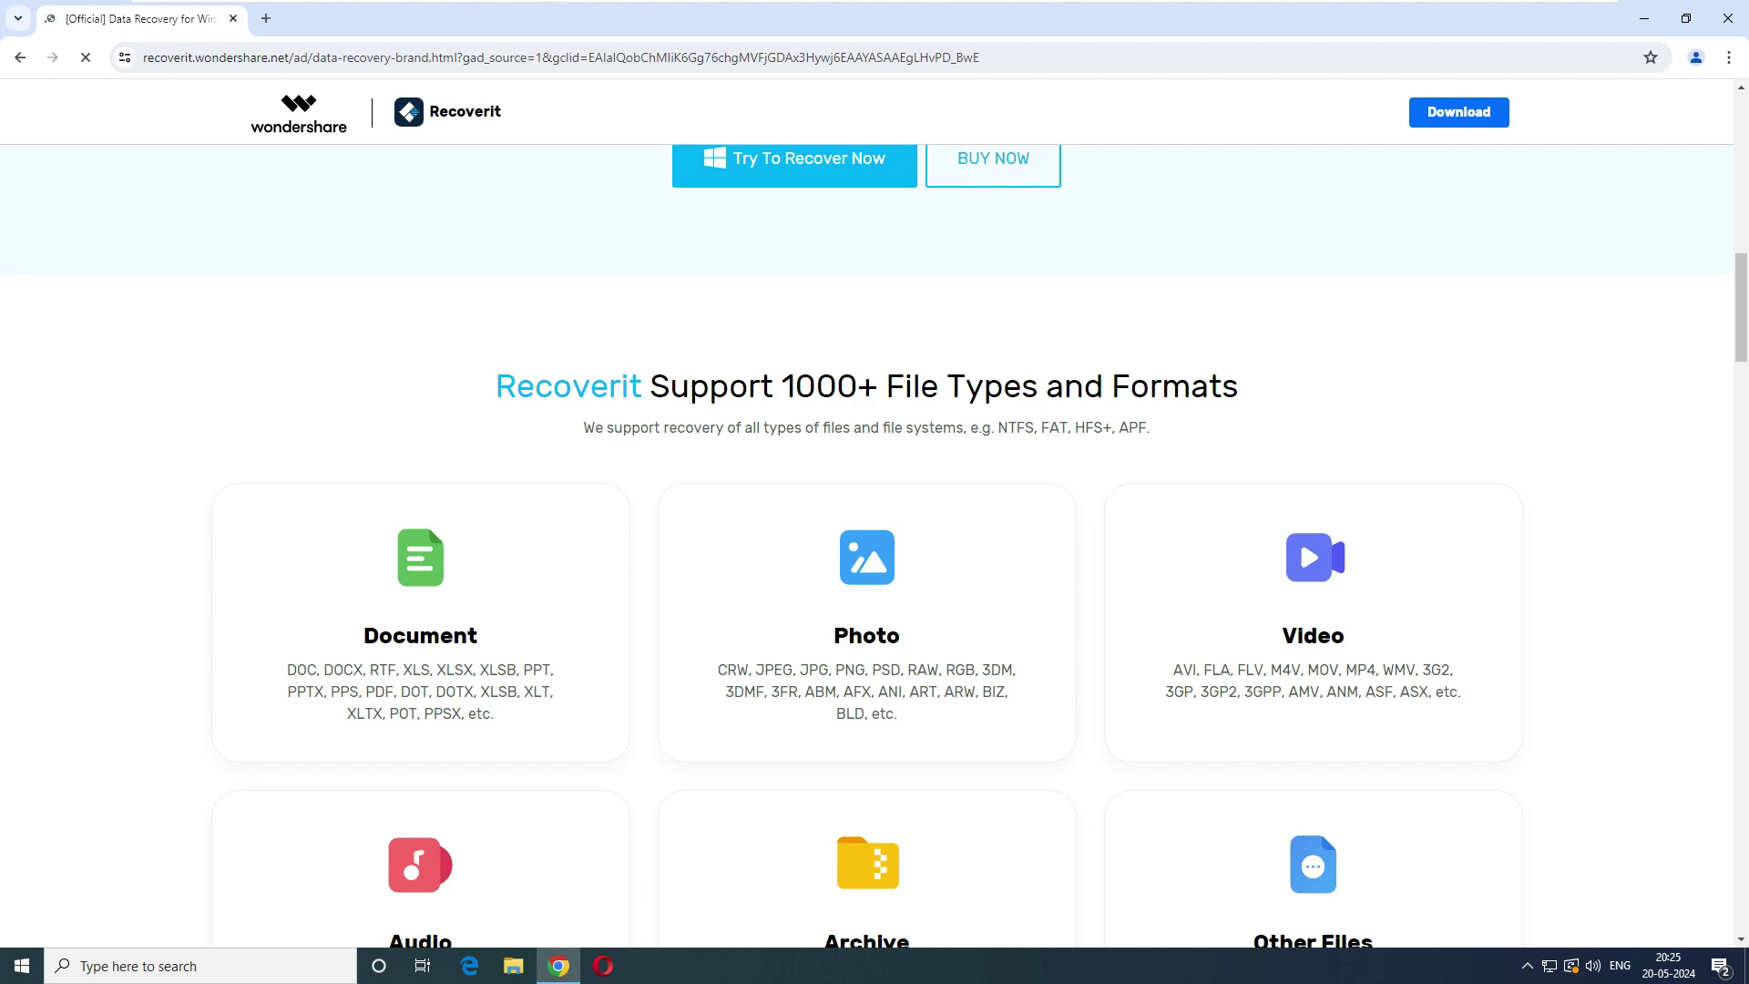
left_click_drag(1035, 428, 982, 428)
left_click(984, 428)
mouse_move(1112, 427)
left_mouse_down()
mouse_move(1058, 427)
mouse_move(1102, 427)
left_mouse_up()
left_click(1061, 427)
scroll(867, 546, "down", 2)
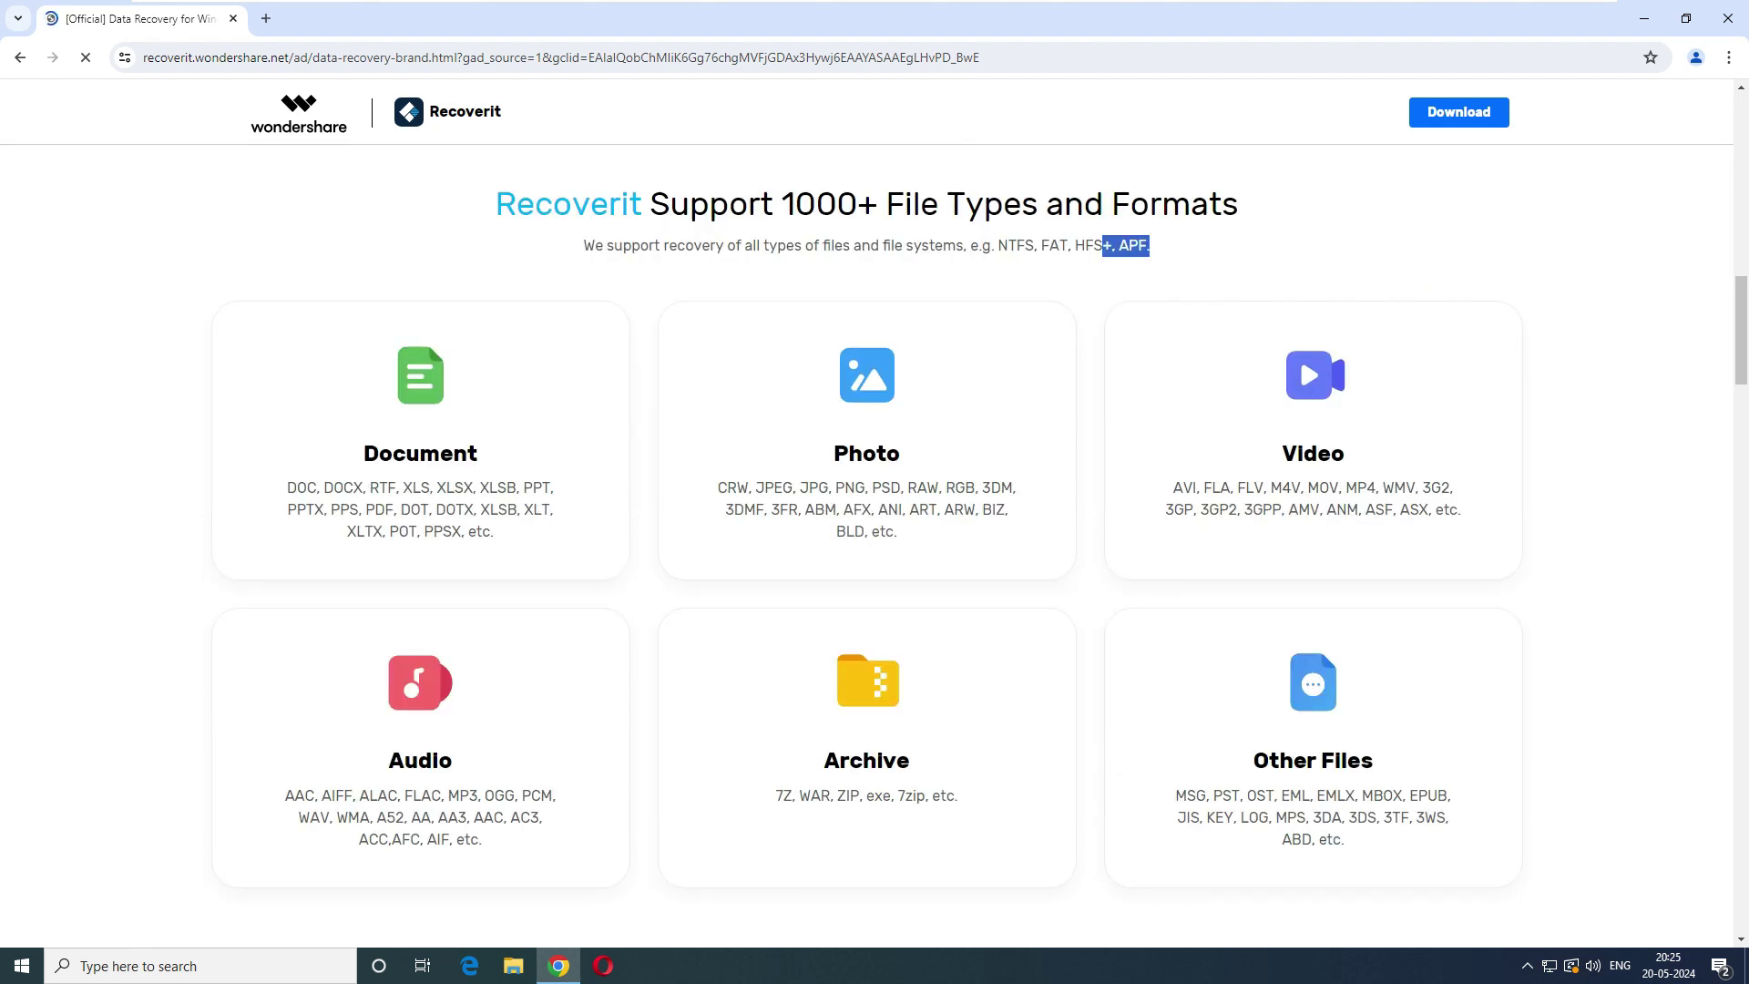
Review the supported document, photo, video and archive formats on the Recoverit page
left_click_drag(499, 533, 365, 392)
left_click(364, 392)
left_click_drag(495, 533, 362, 453)
left_click(363, 452)
left_click_drag(898, 532, 834, 453)
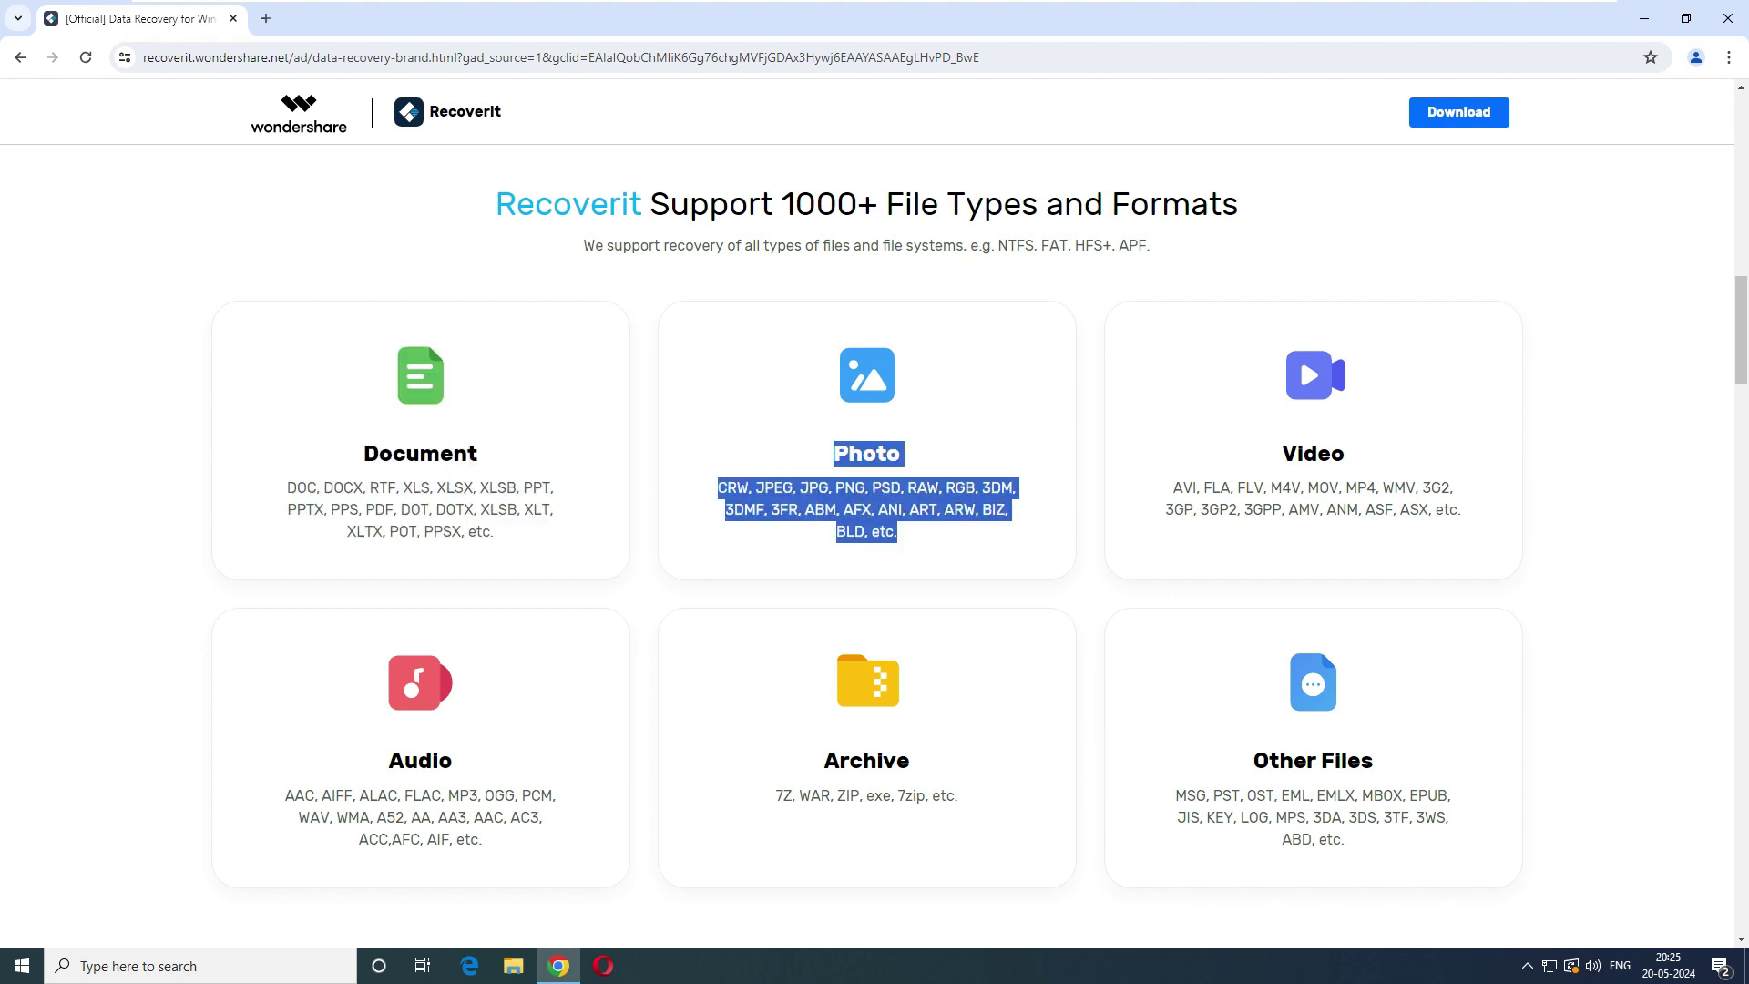
left_click(834, 452)
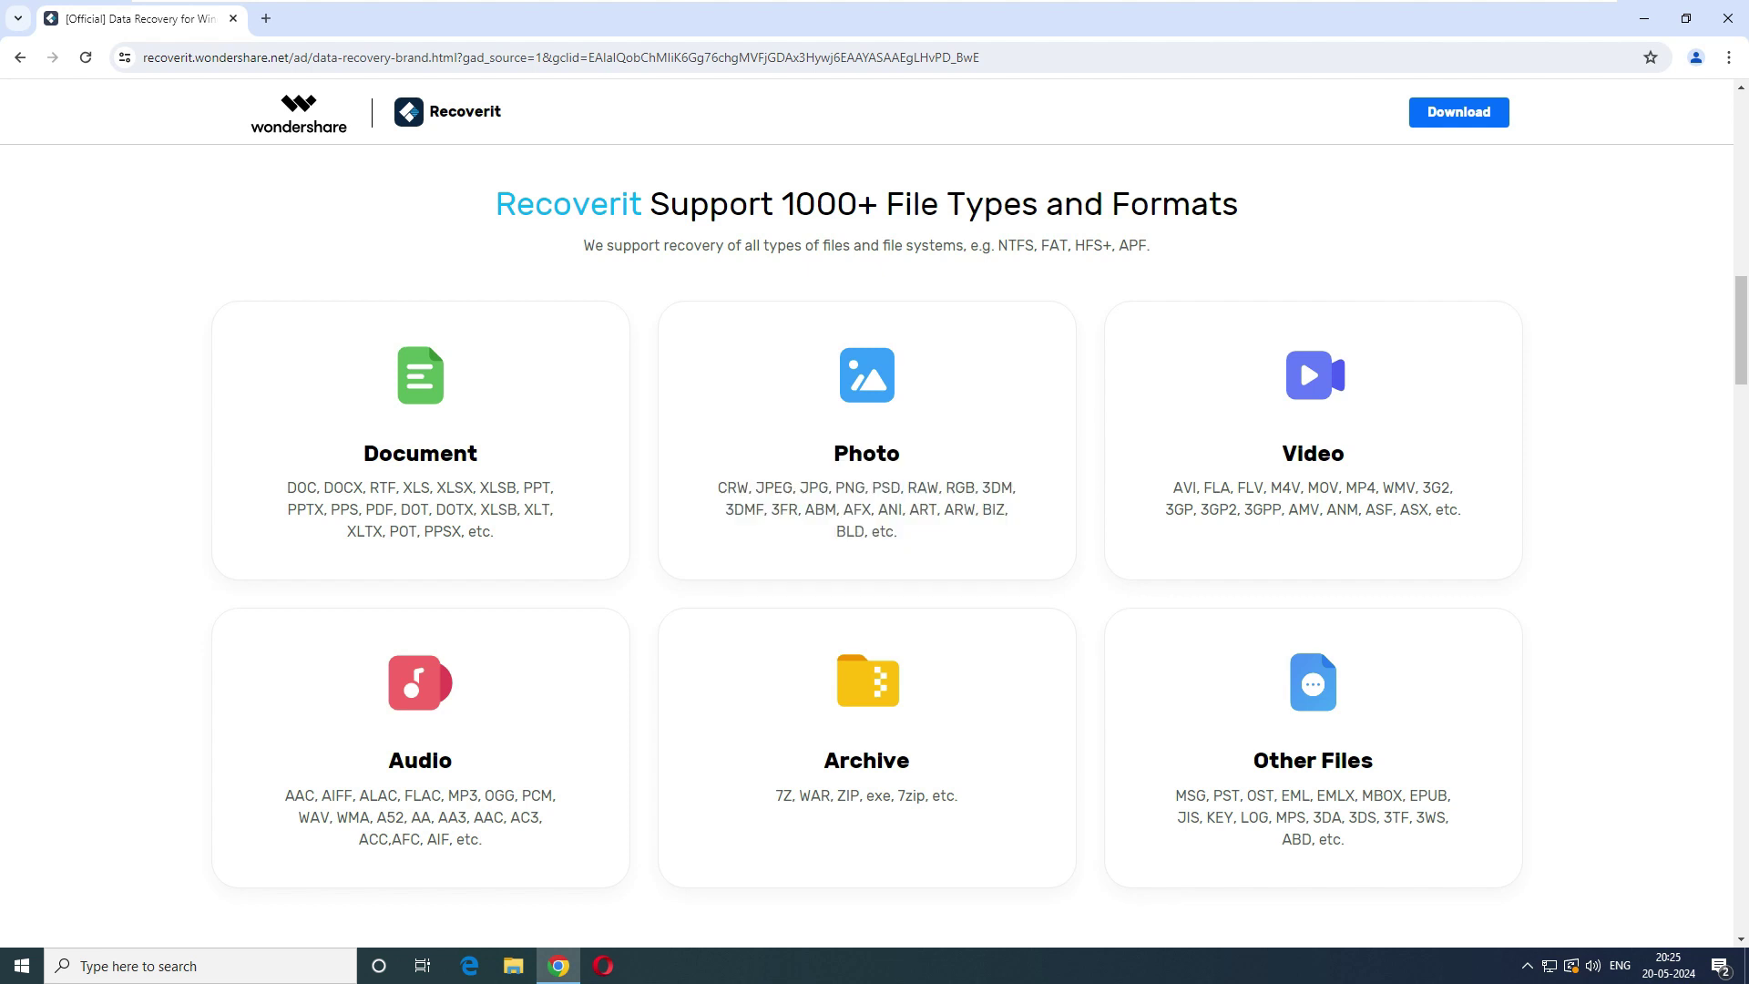
left_click_drag(898, 532, 834, 453)
left_click(834, 453)
left_click_drag(1462, 510, 1200, 488)
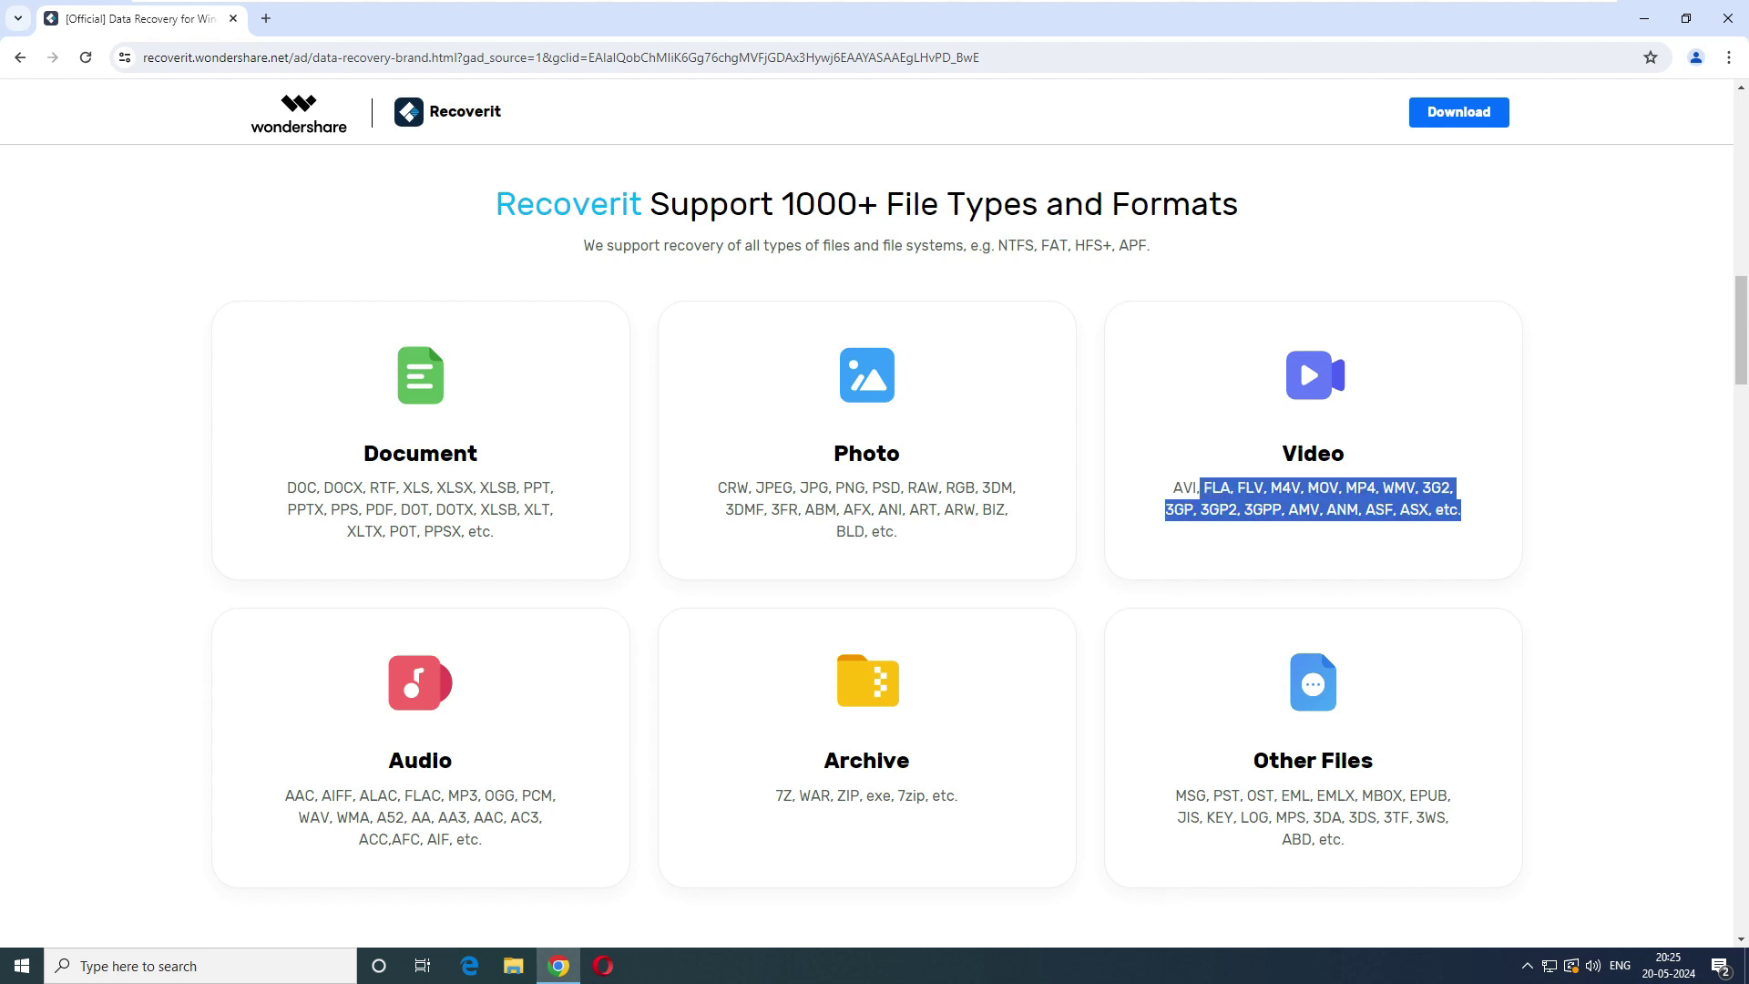
scroll(1200, 489, "down", 3)
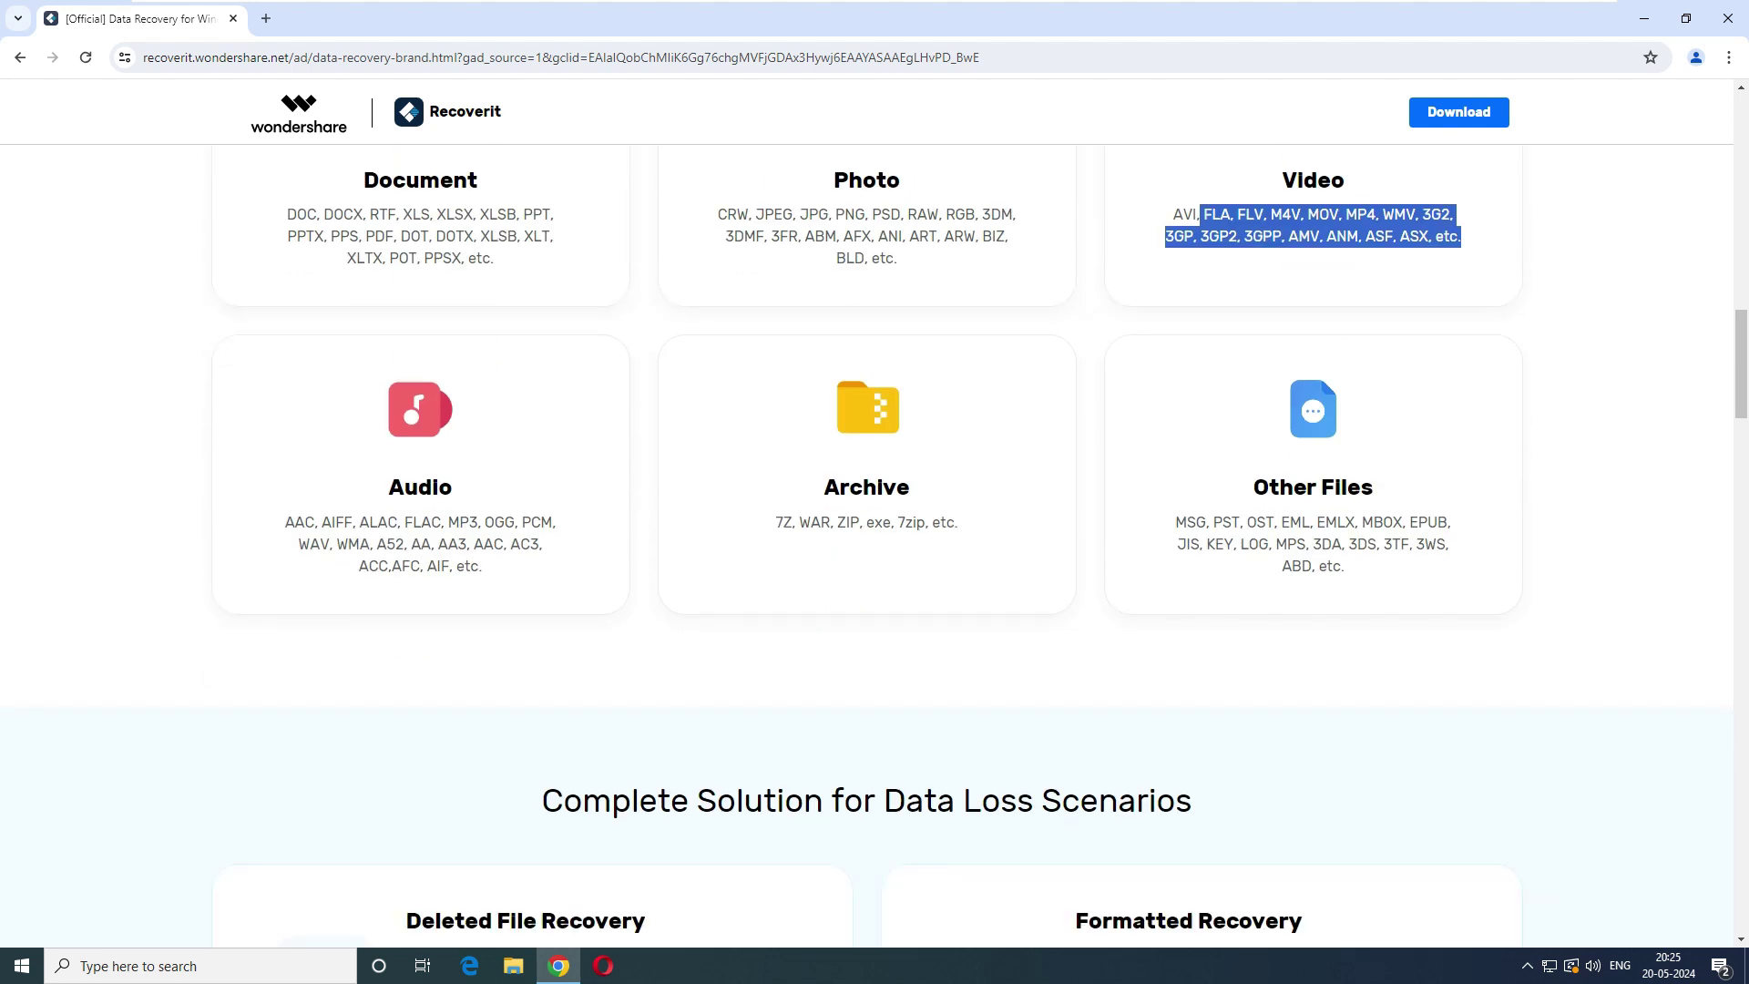
left_click_drag(955, 524, 824, 483)
left_click(961, 525)
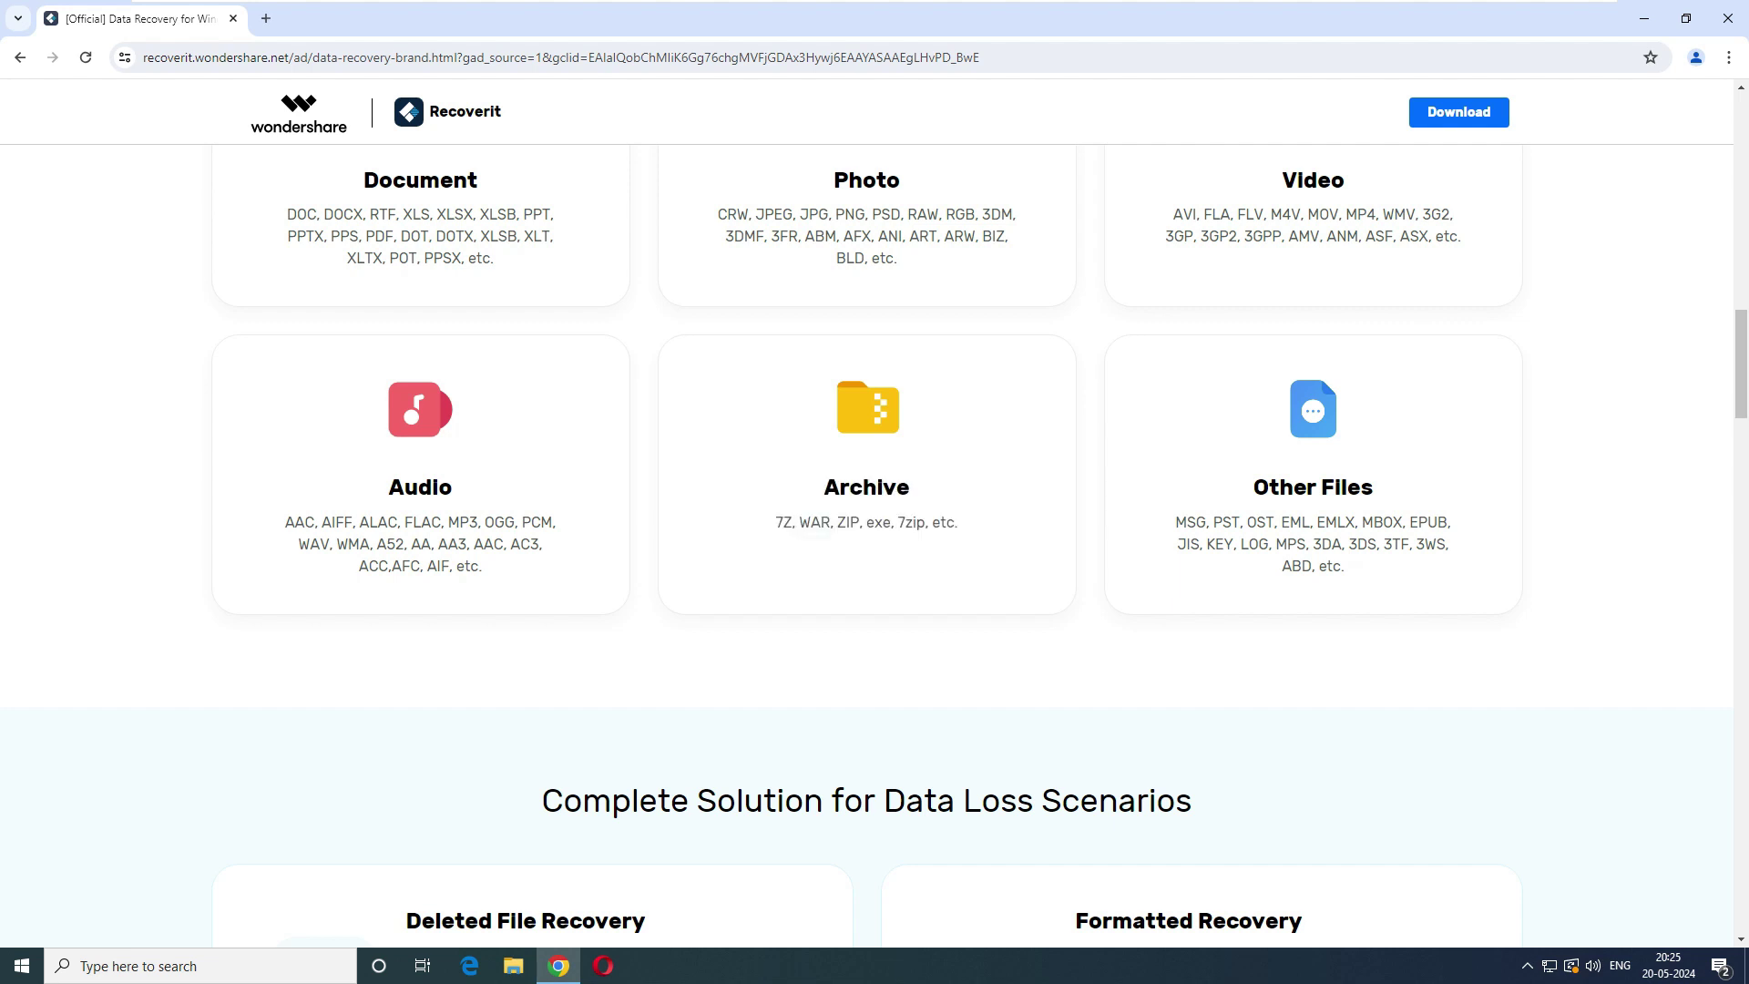
left_click_drag(962, 526, 833, 446)
left_click(832, 446)
Examine the data loss scenarios covered, including deleted file, formatted and partition recovery and the other cases
scroll(871, 546, "down", 7)
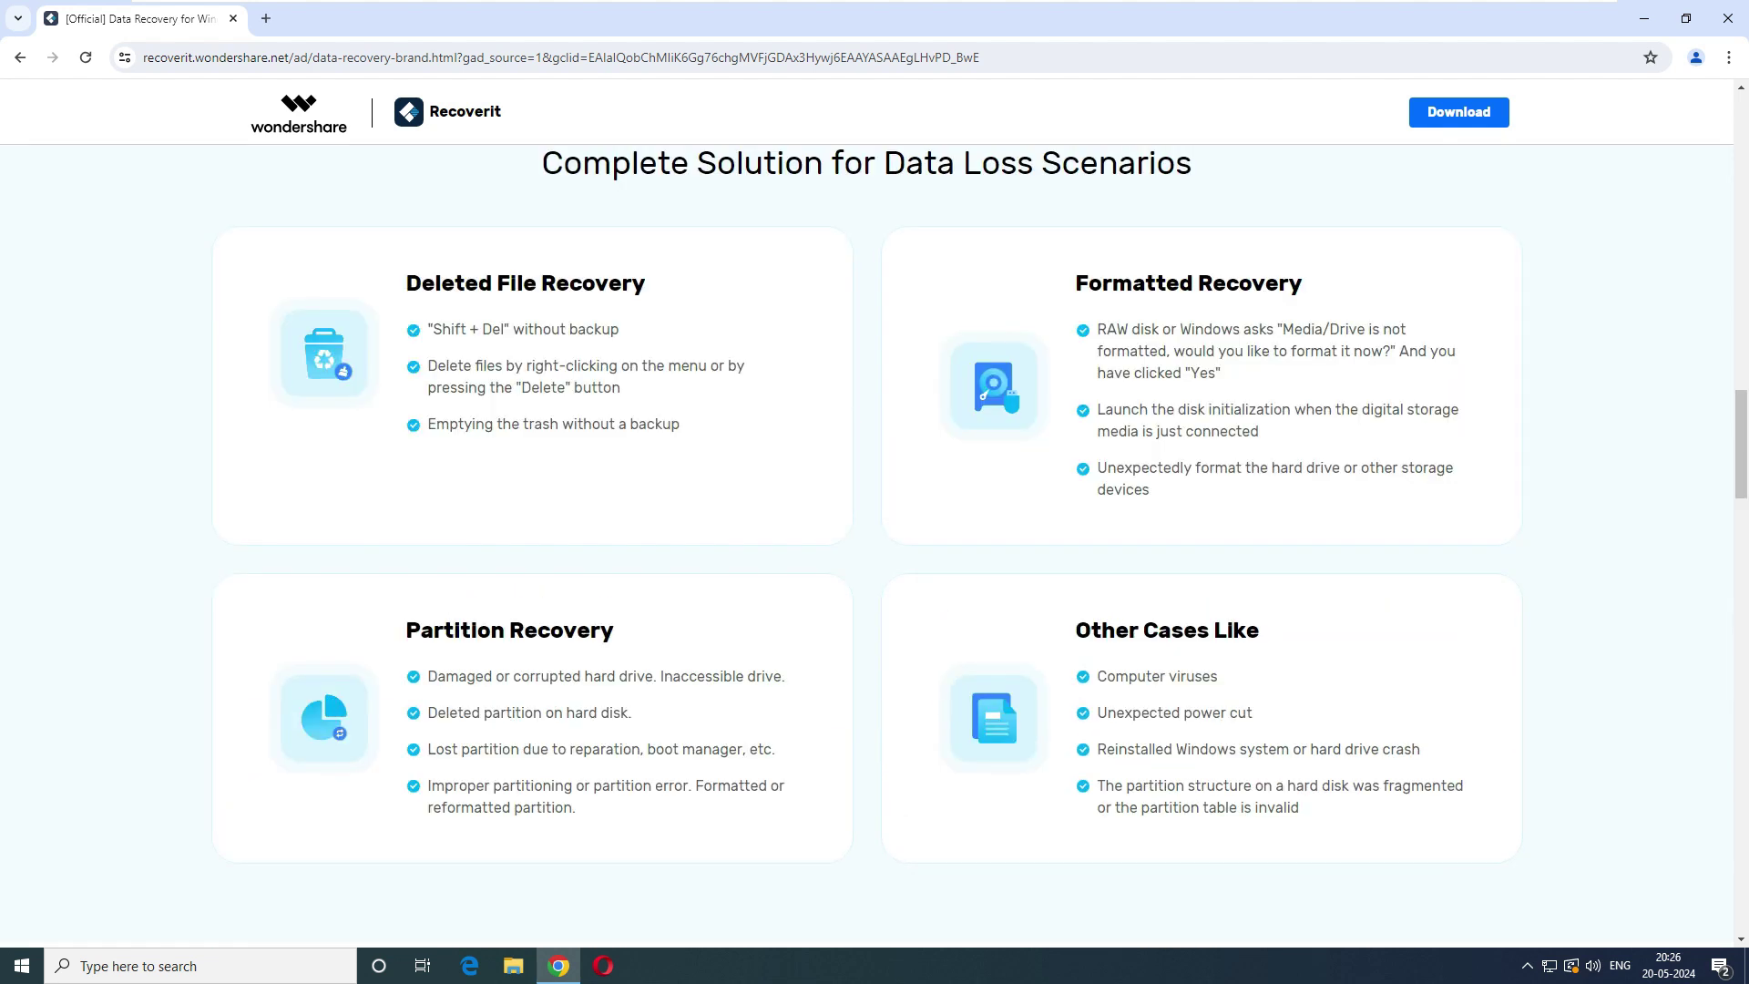
left_click_drag(647, 284, 620, 329)
left_click(421, 285)
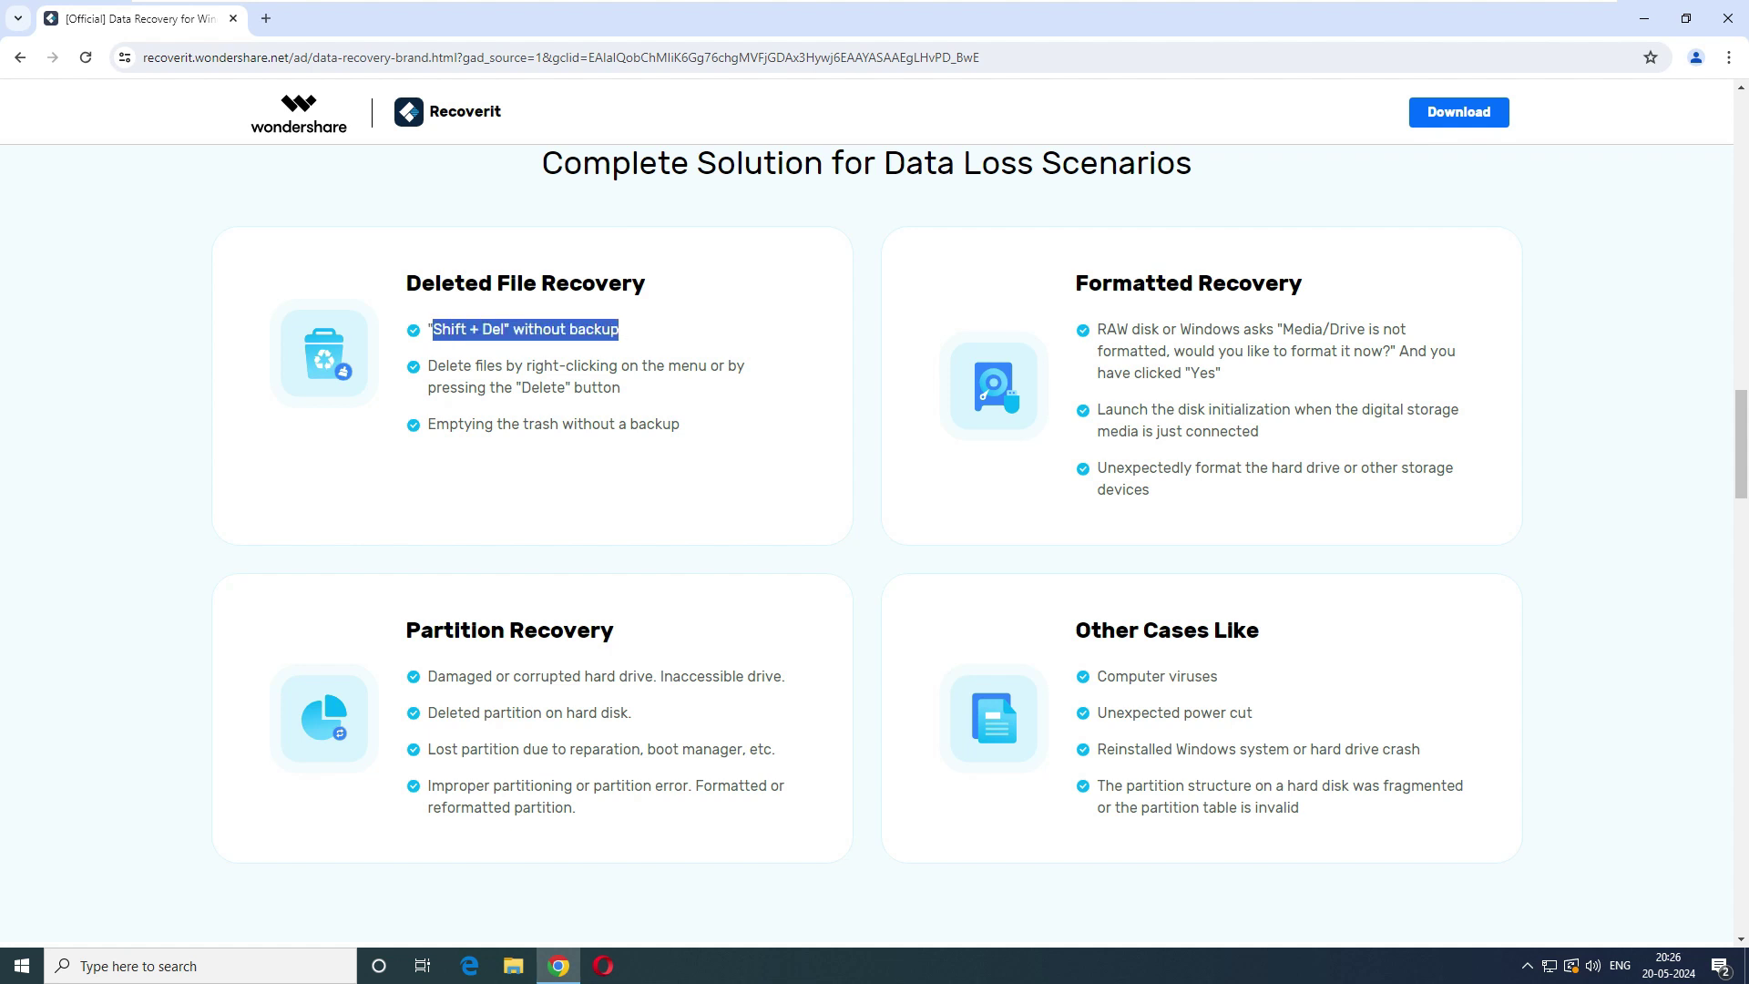
left_click_drag(1076, 284, 1304, 285)
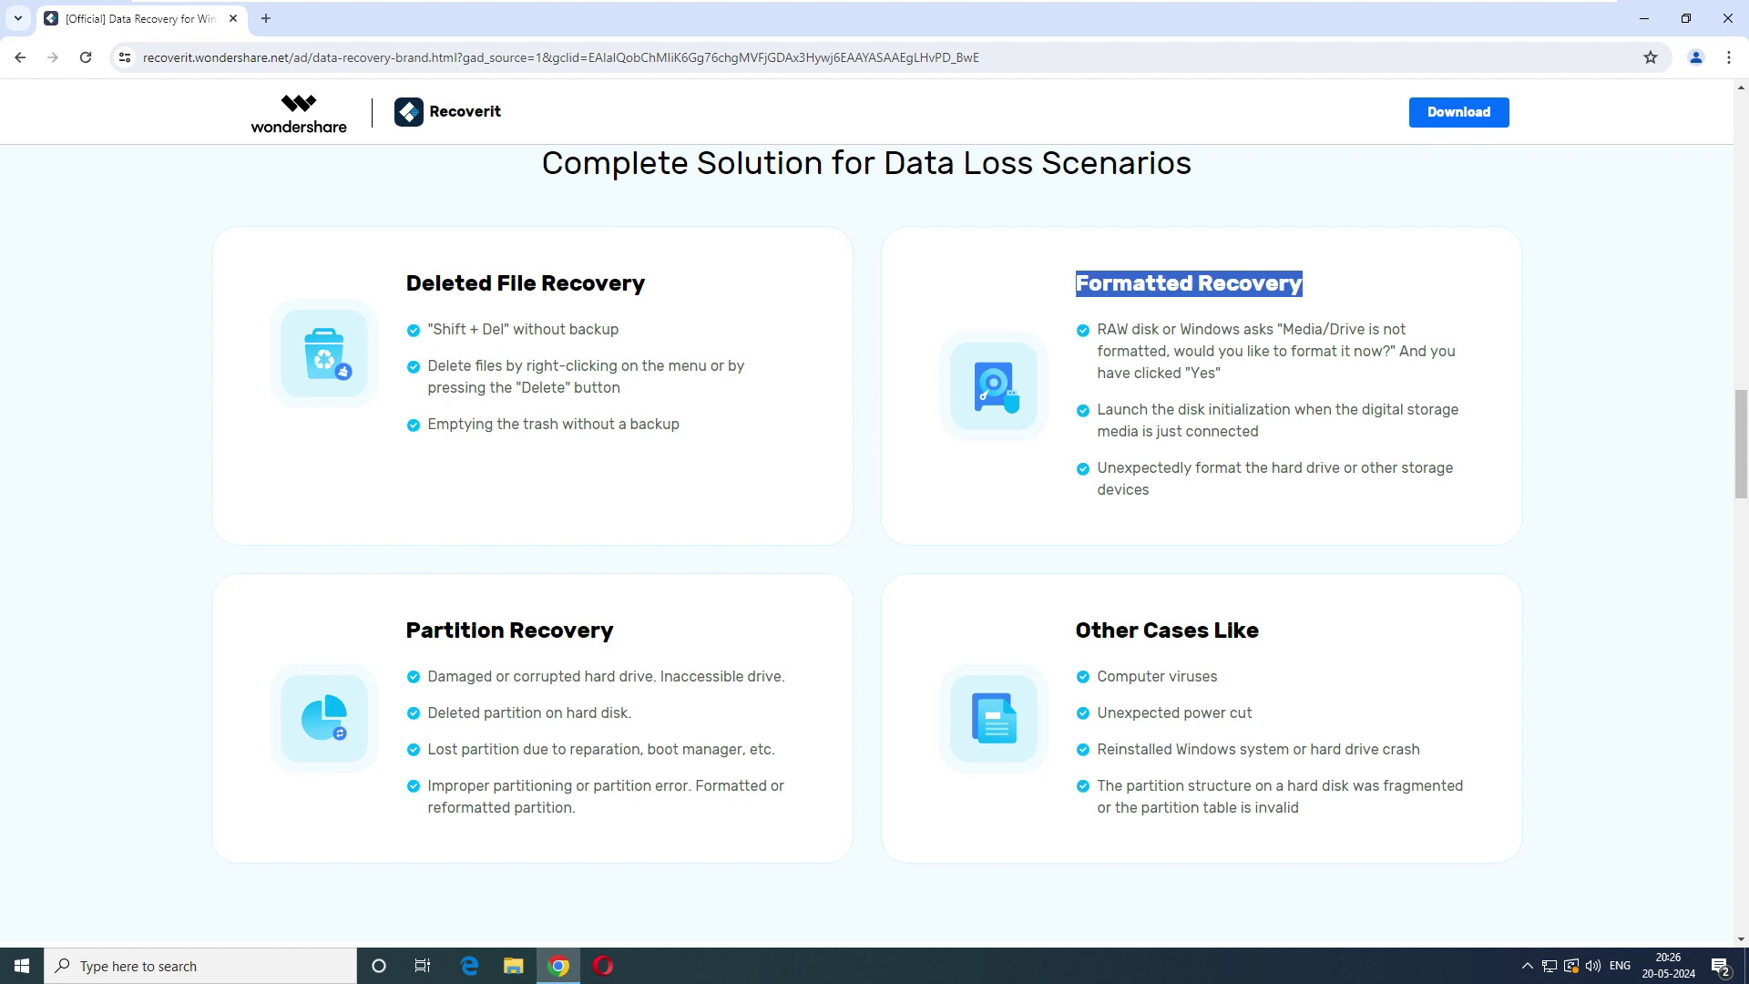
left_click_drag(615, 630, 406, 631)
left_click_drag(571, 676, 581, 676)
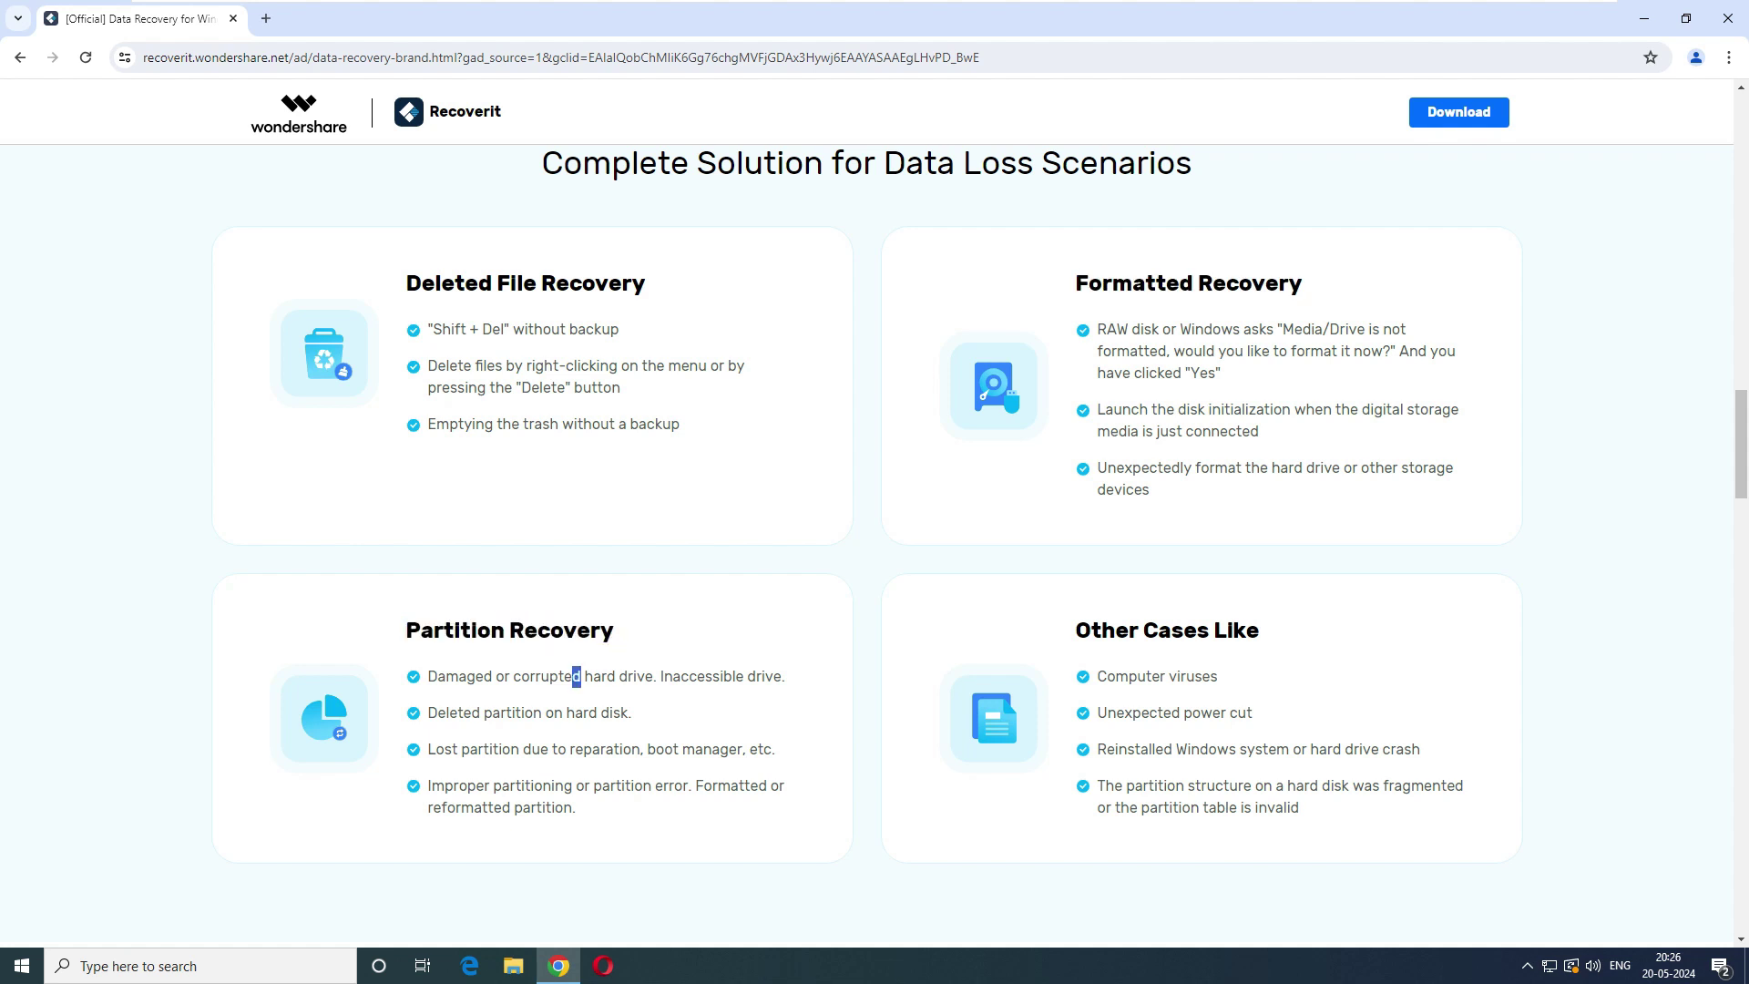
scroll(582, 676, "down", 3)
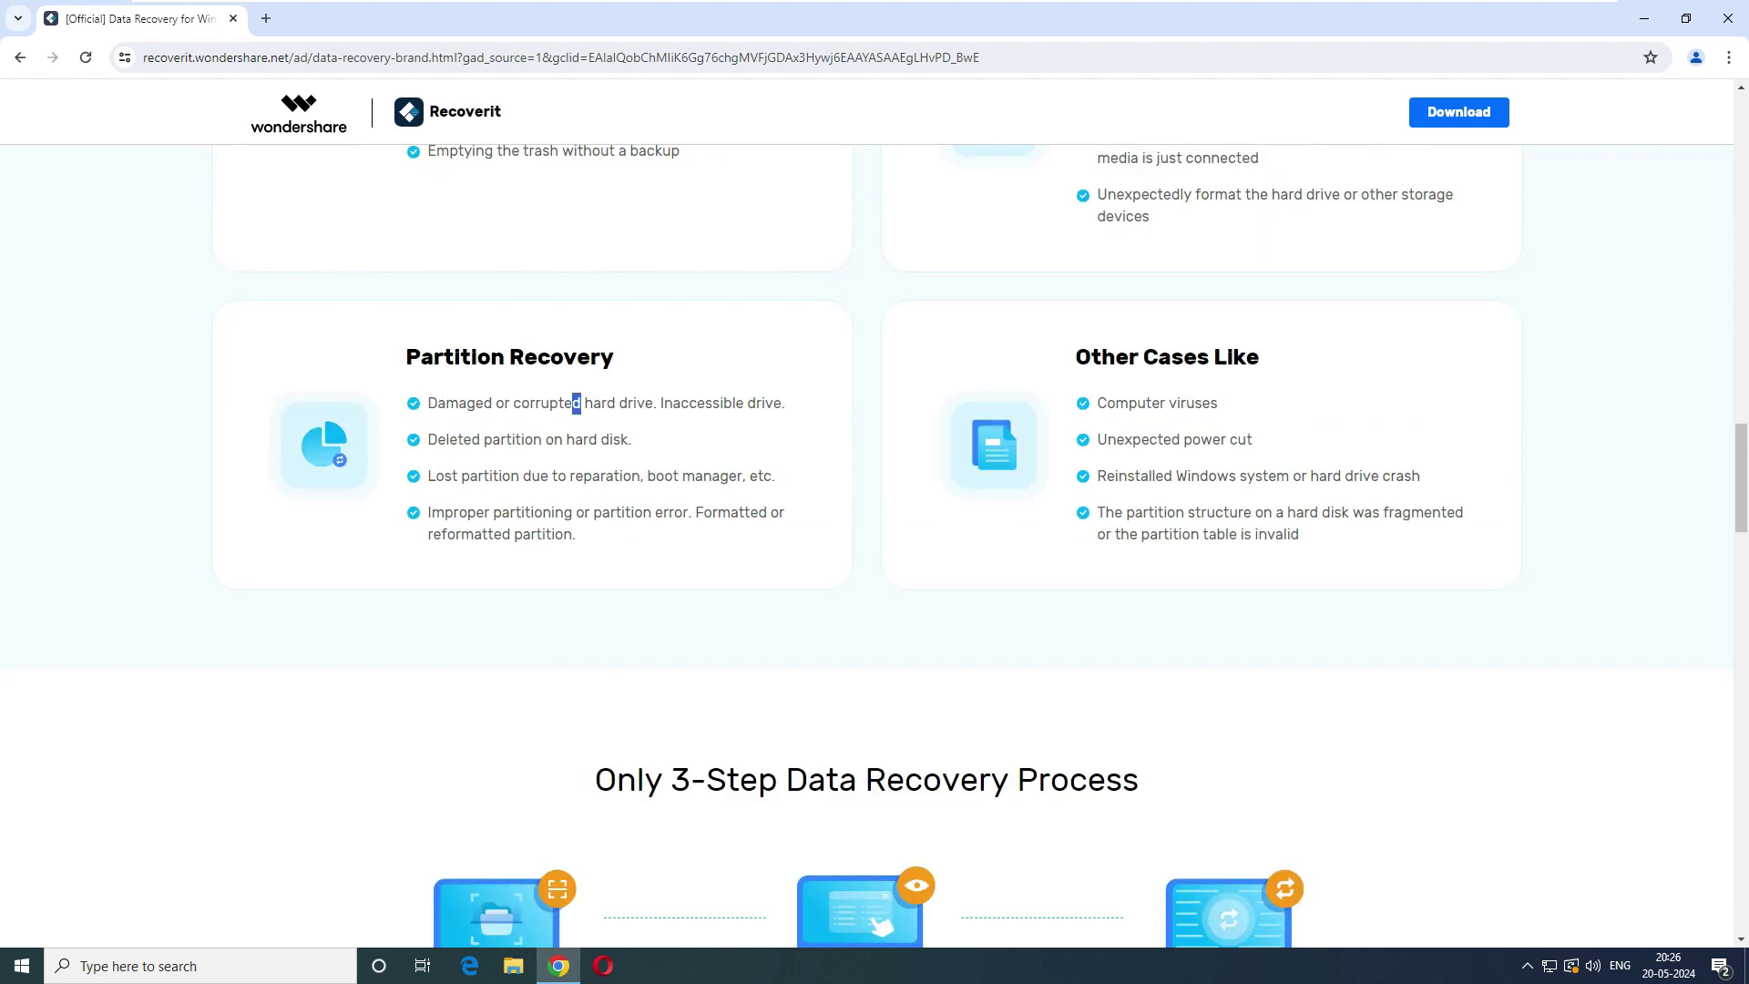
left_click_drag(1256, 440, 1107, 440)
left_click(1105, 442)
scroll(1300, 538, "down", 3)
Download Recoverit for Windows, agree to the privacy policy and license agreement, and install it in C:\Program Files\
scroll(1299, 537, "up", 15)
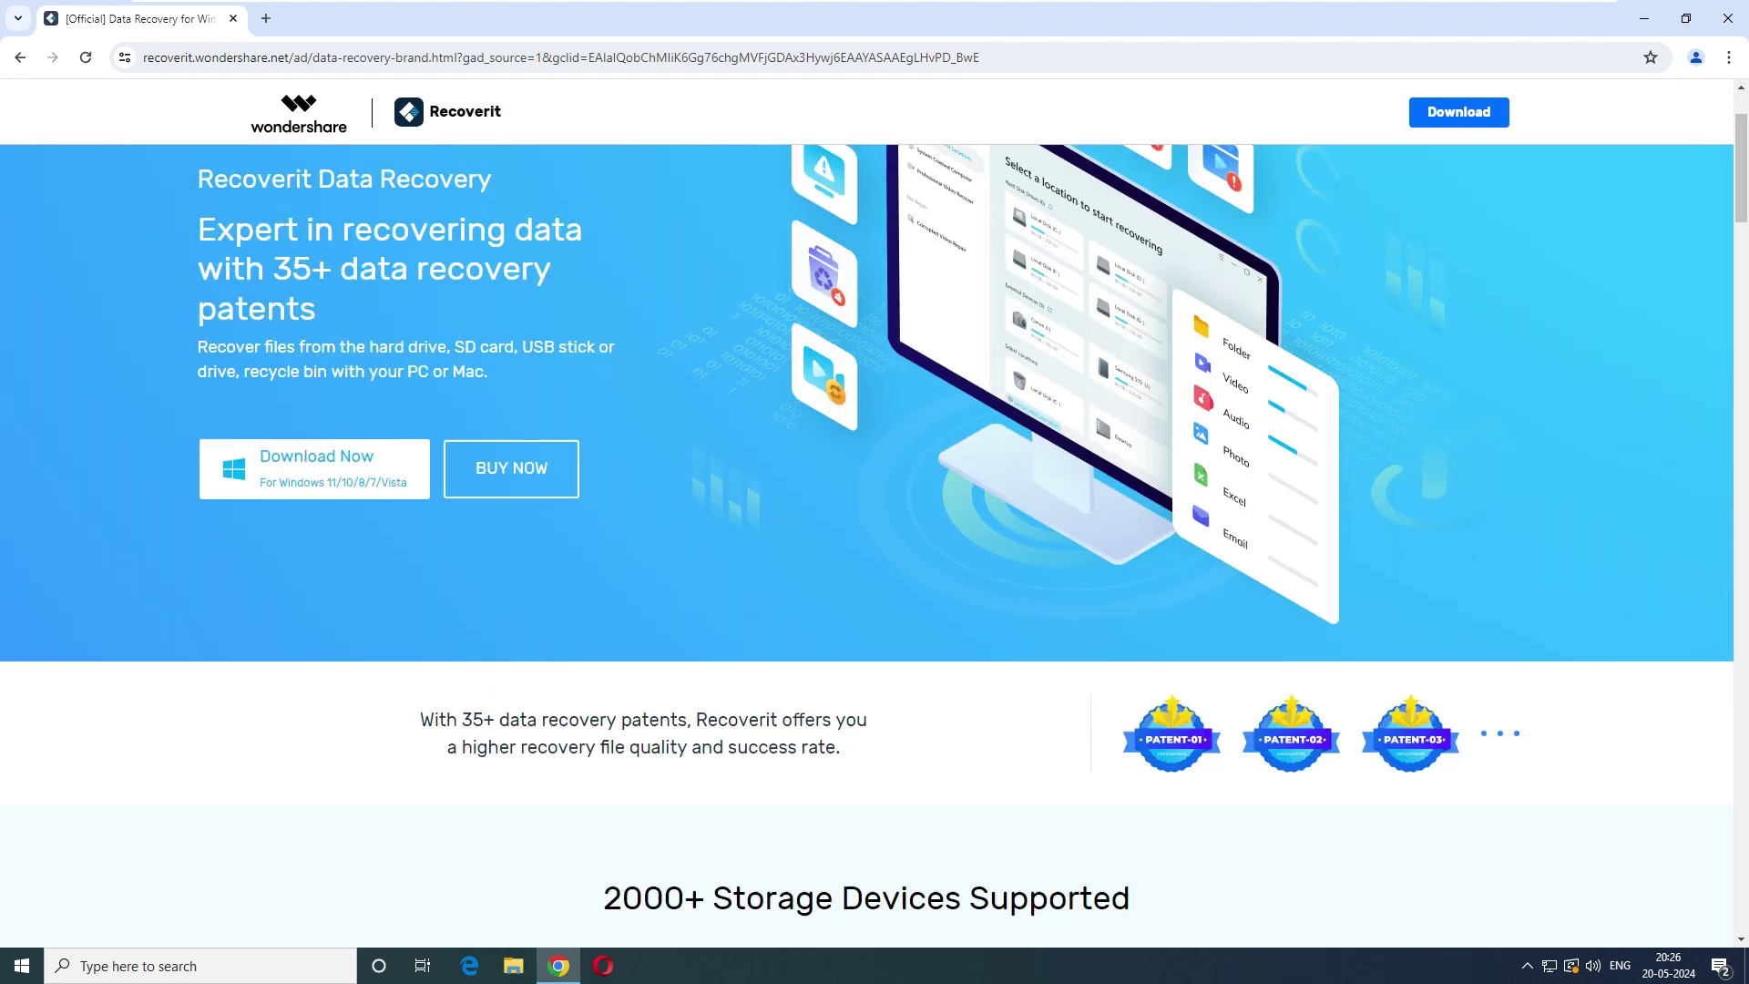
scroll(868, 483, "up", 2)
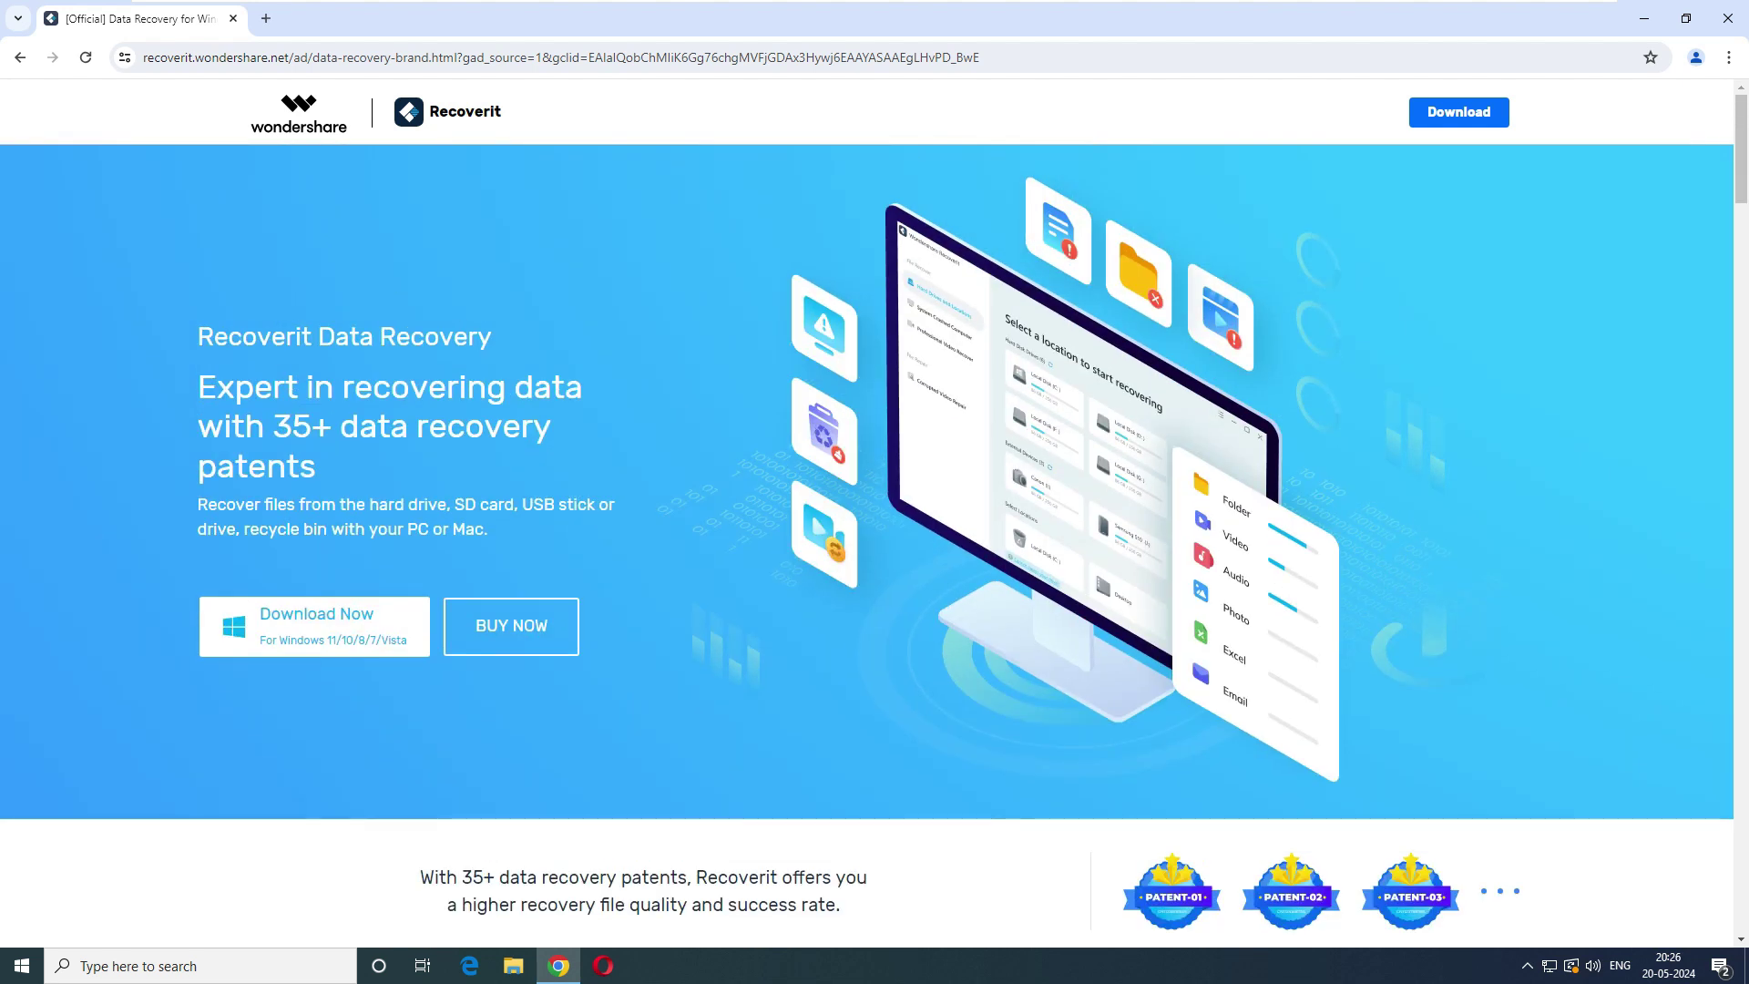
left_click(314, 626)
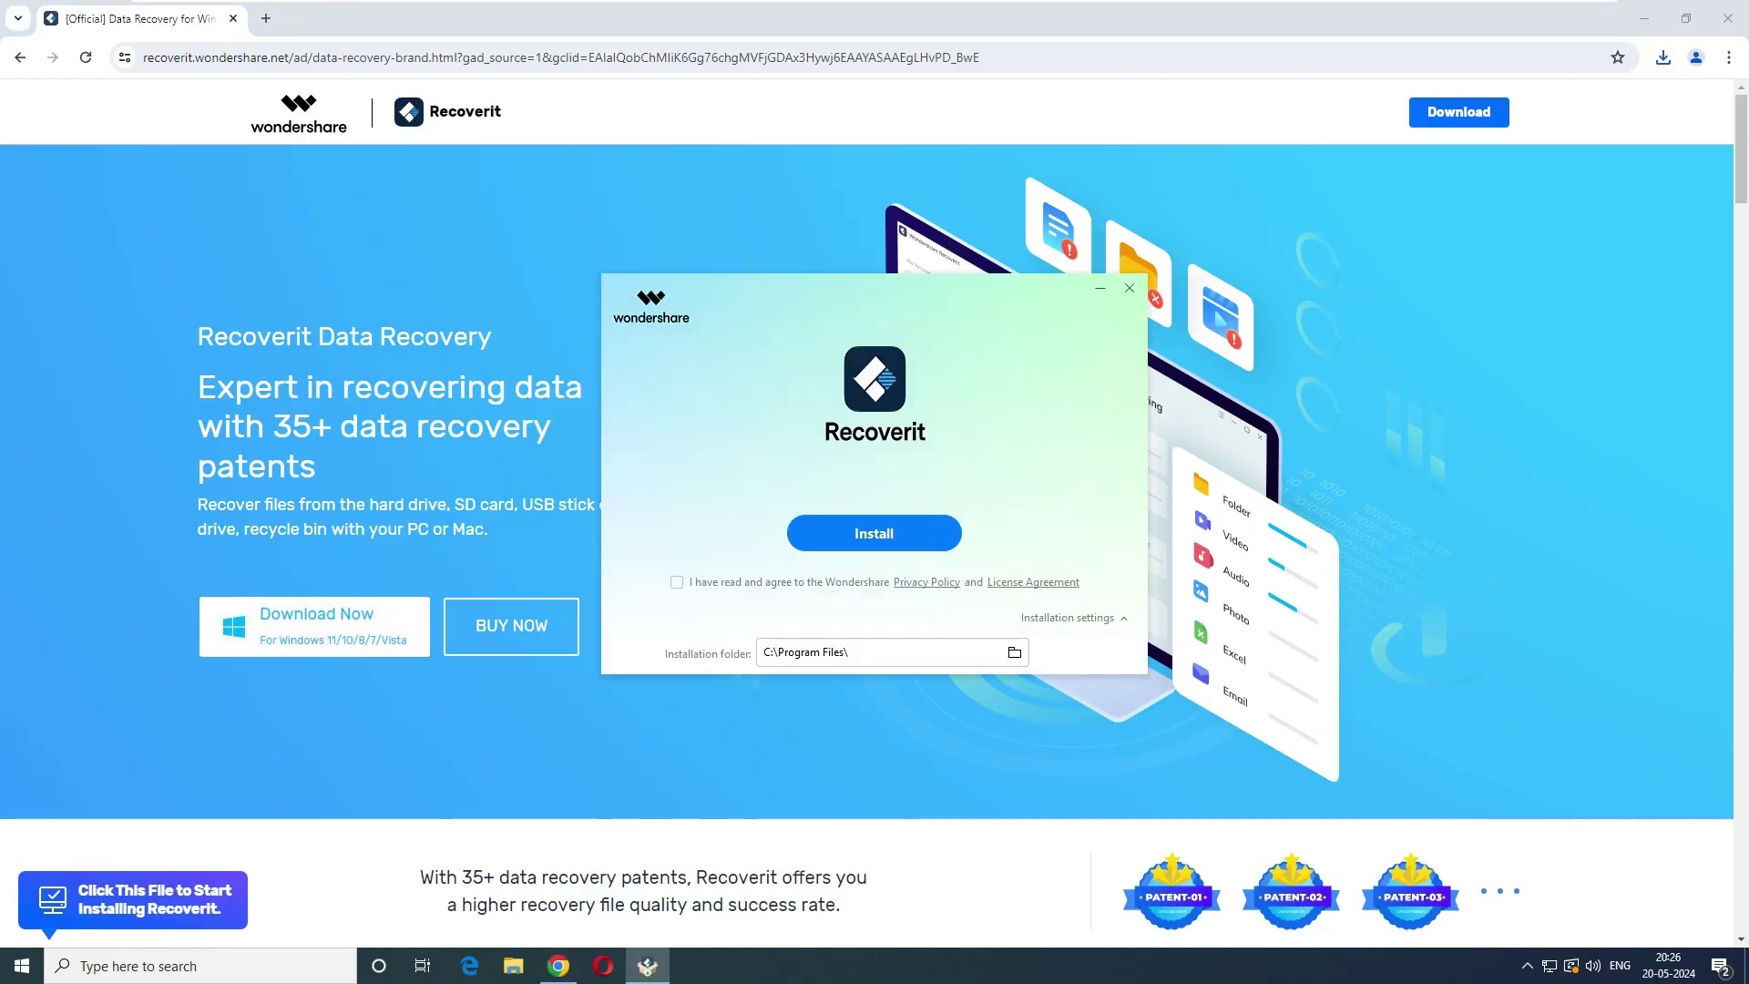
left_click(677, 582)
left_click(874, 533)
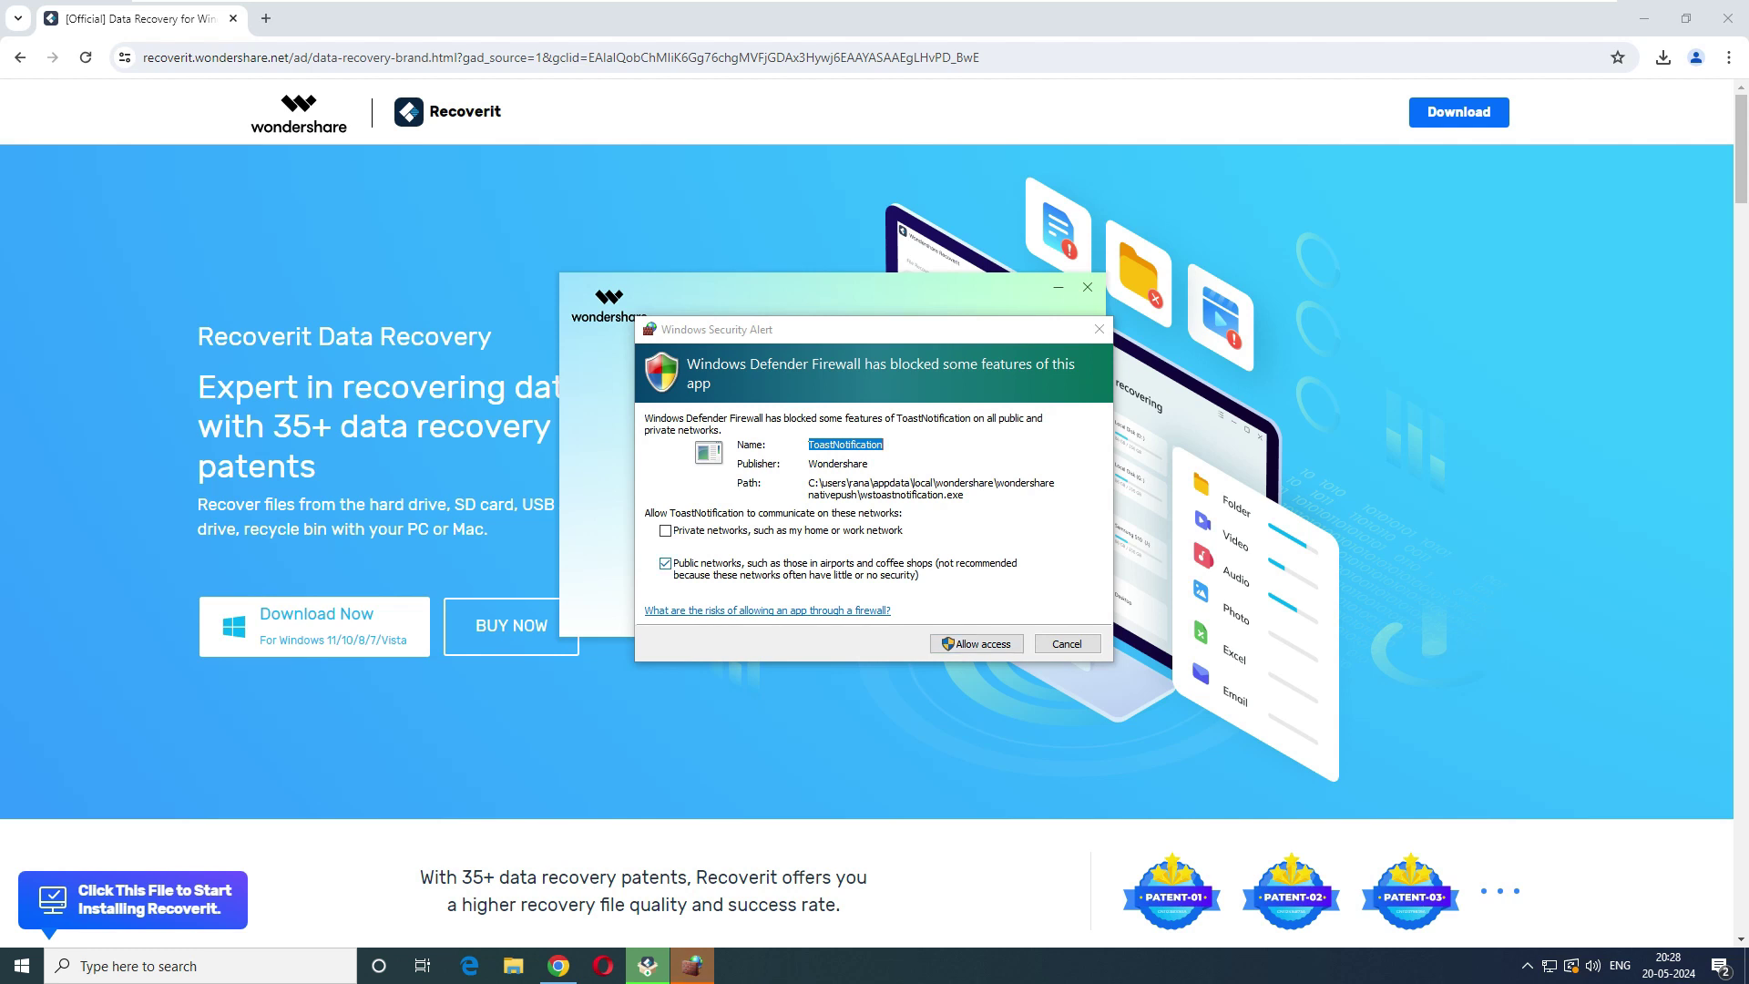
Allow ToastNotification through Windows Defender Firewall on public networks
left_click(666, 563)
left_click(666, 563)
left_click(976, 644)
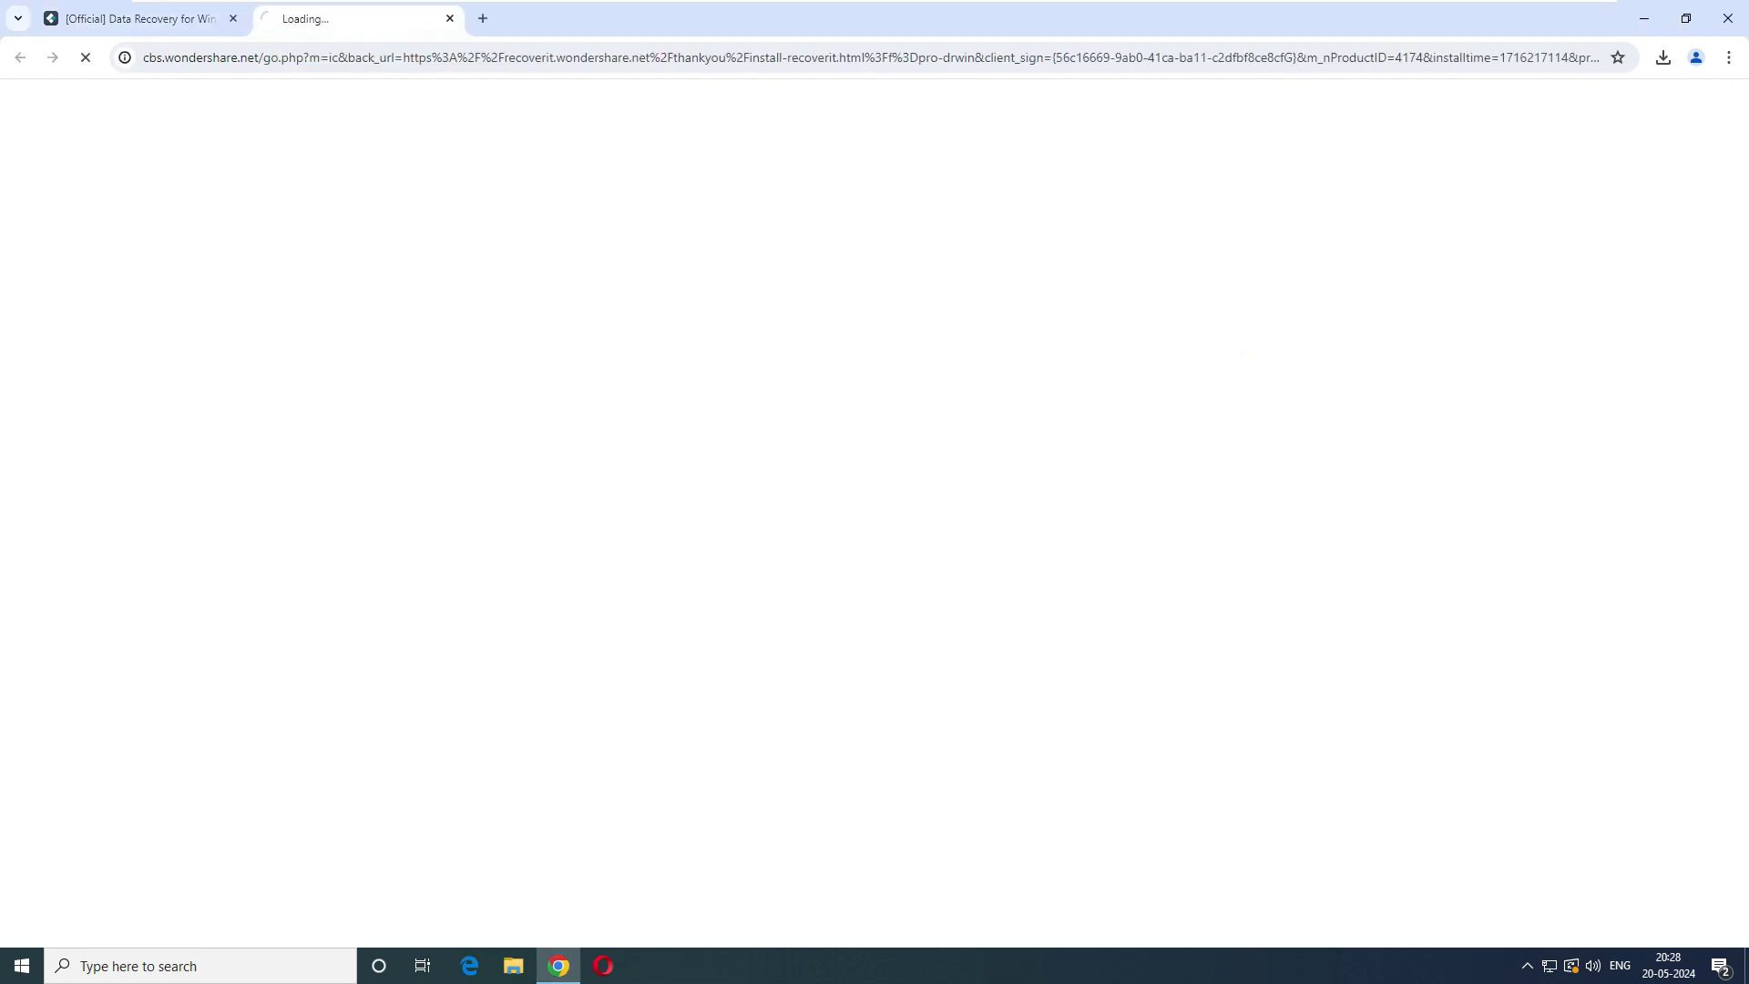
Minimize the browser and open the Important files folder on DRIVE (E:) in File Explorer
left_click(1645, 18)
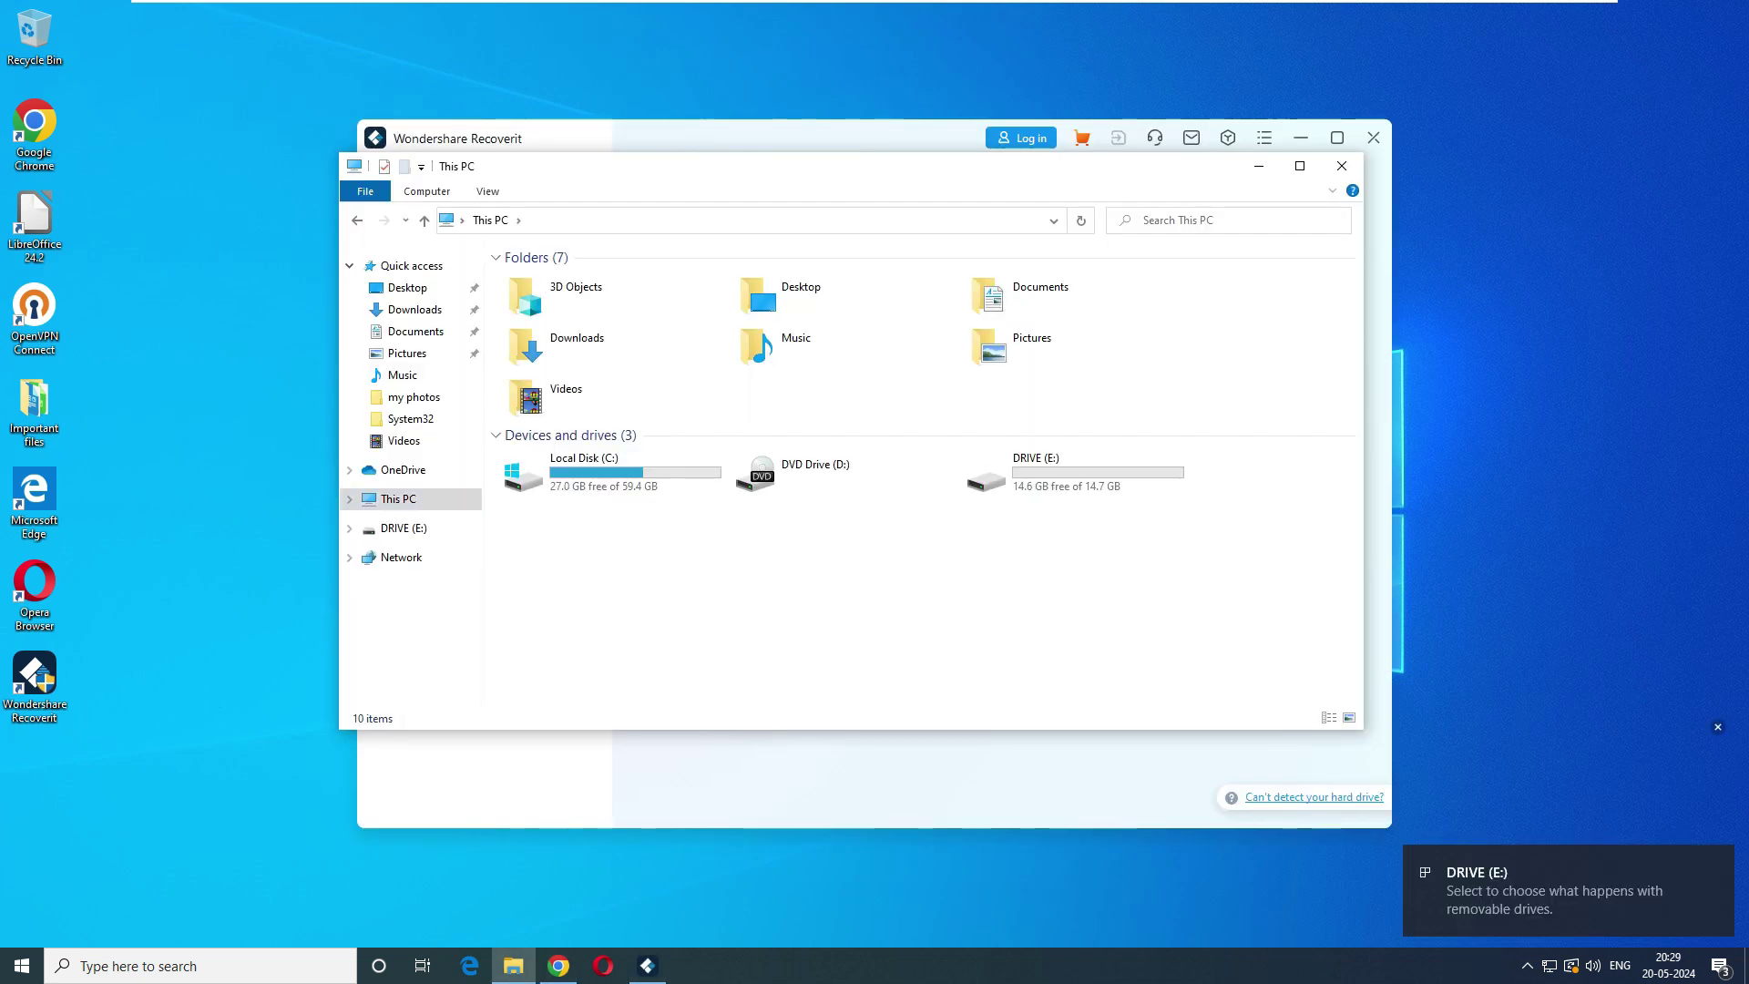
double_click(1139, 469)
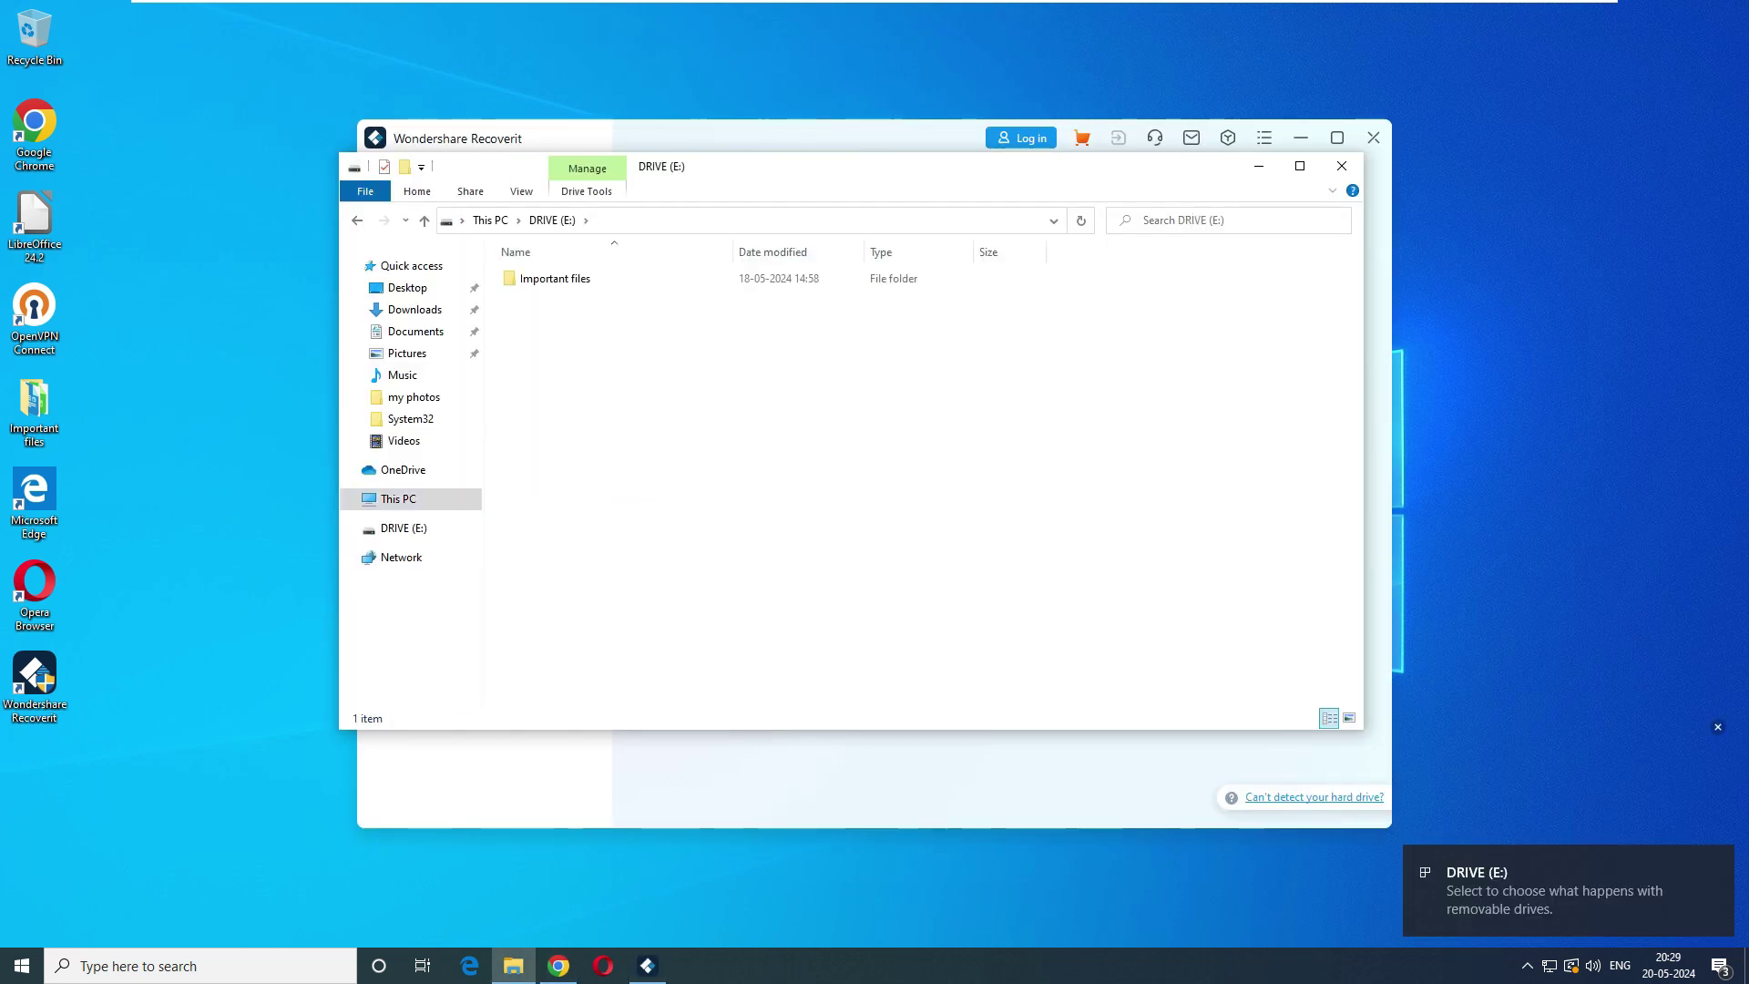
double_click(556, 279)
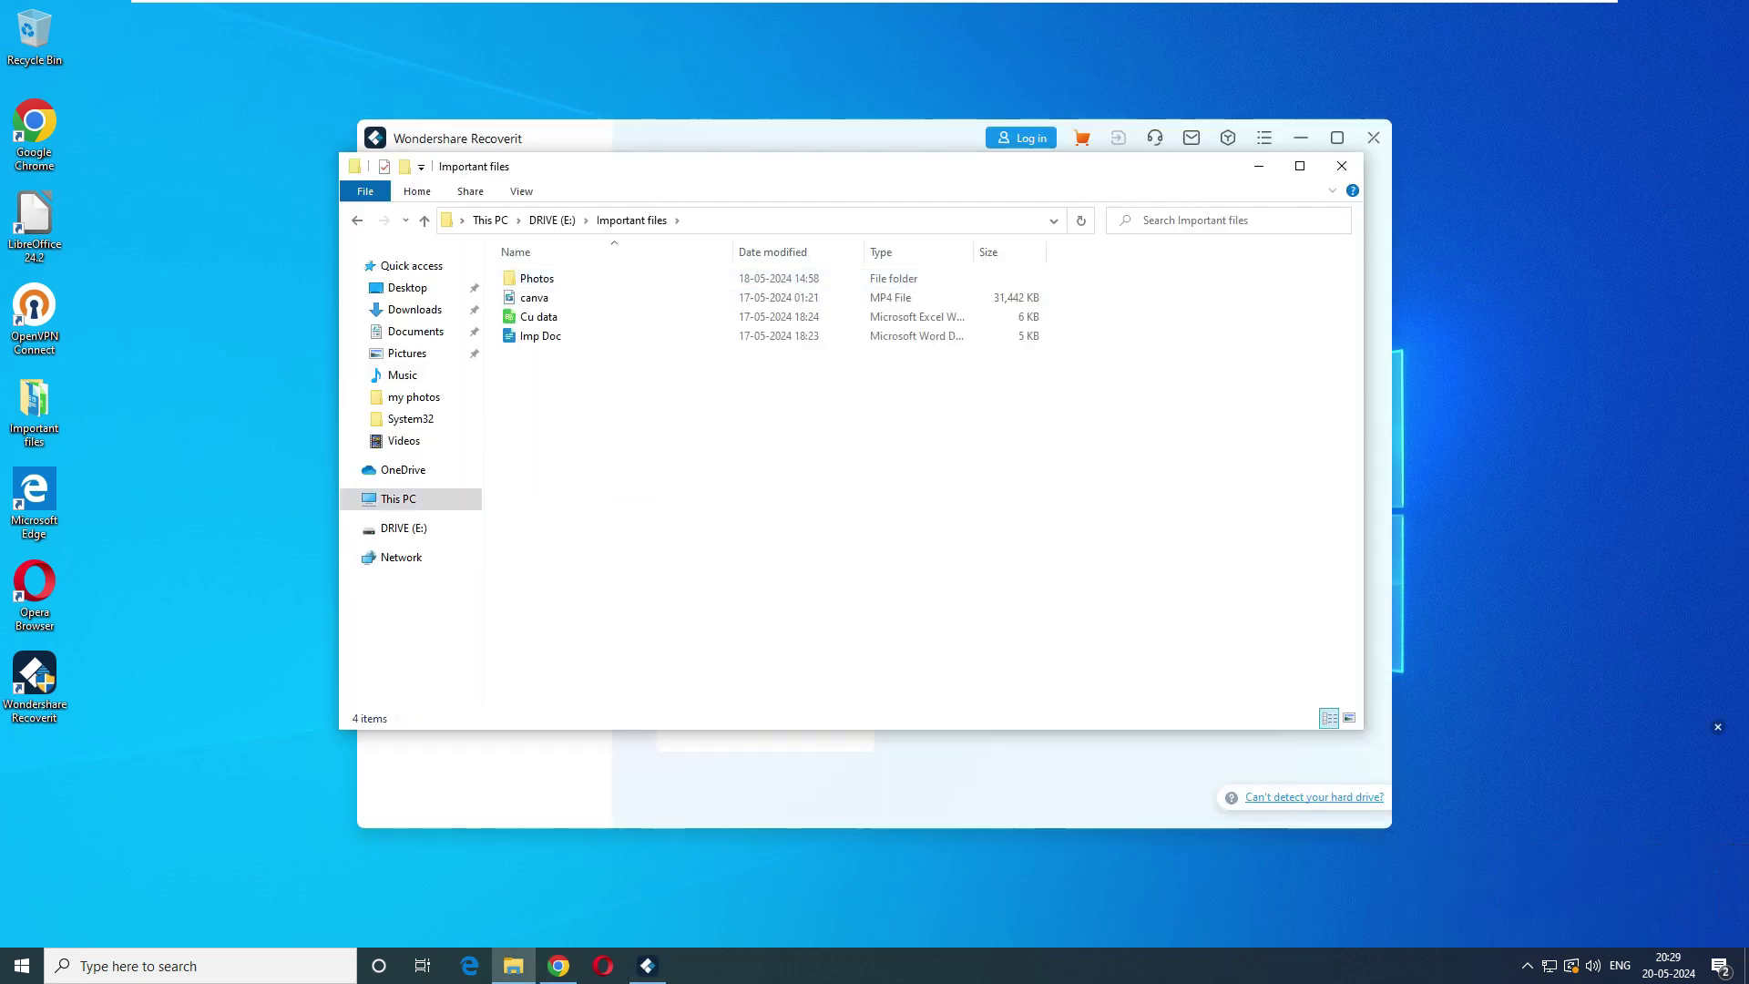
View the images in the Photos folder as extra large icons and return to Important files
double_click(538, 279)
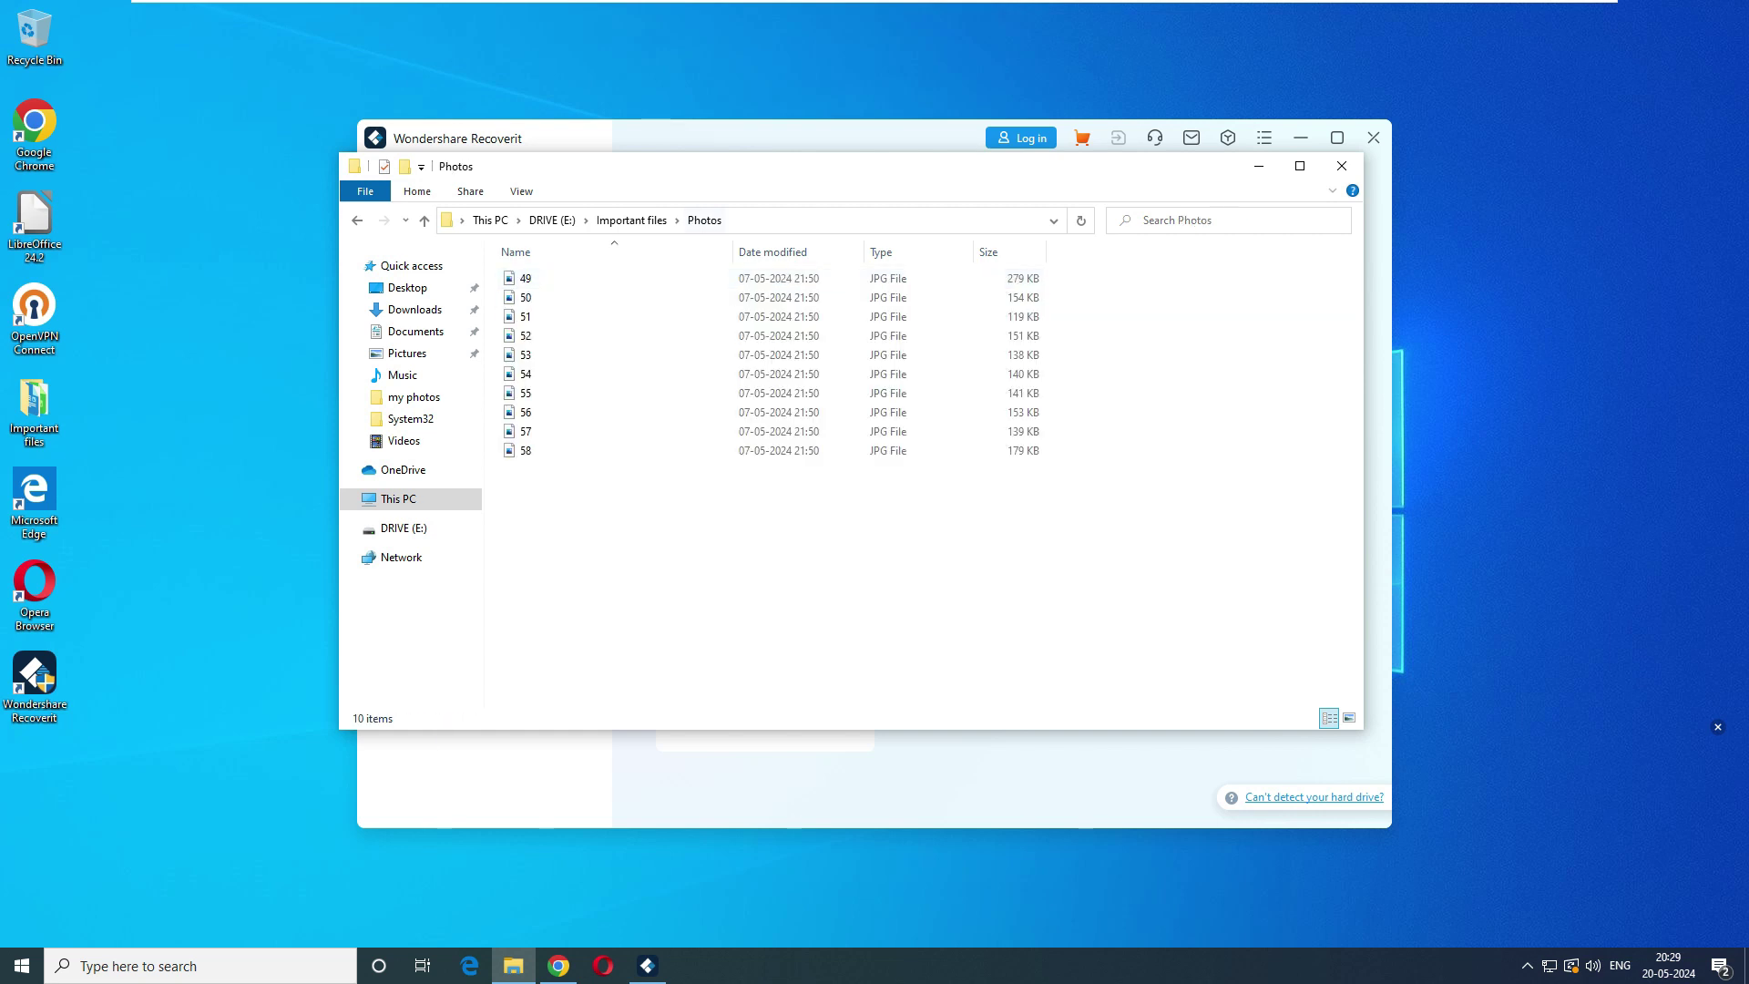
left_click(521, 190)
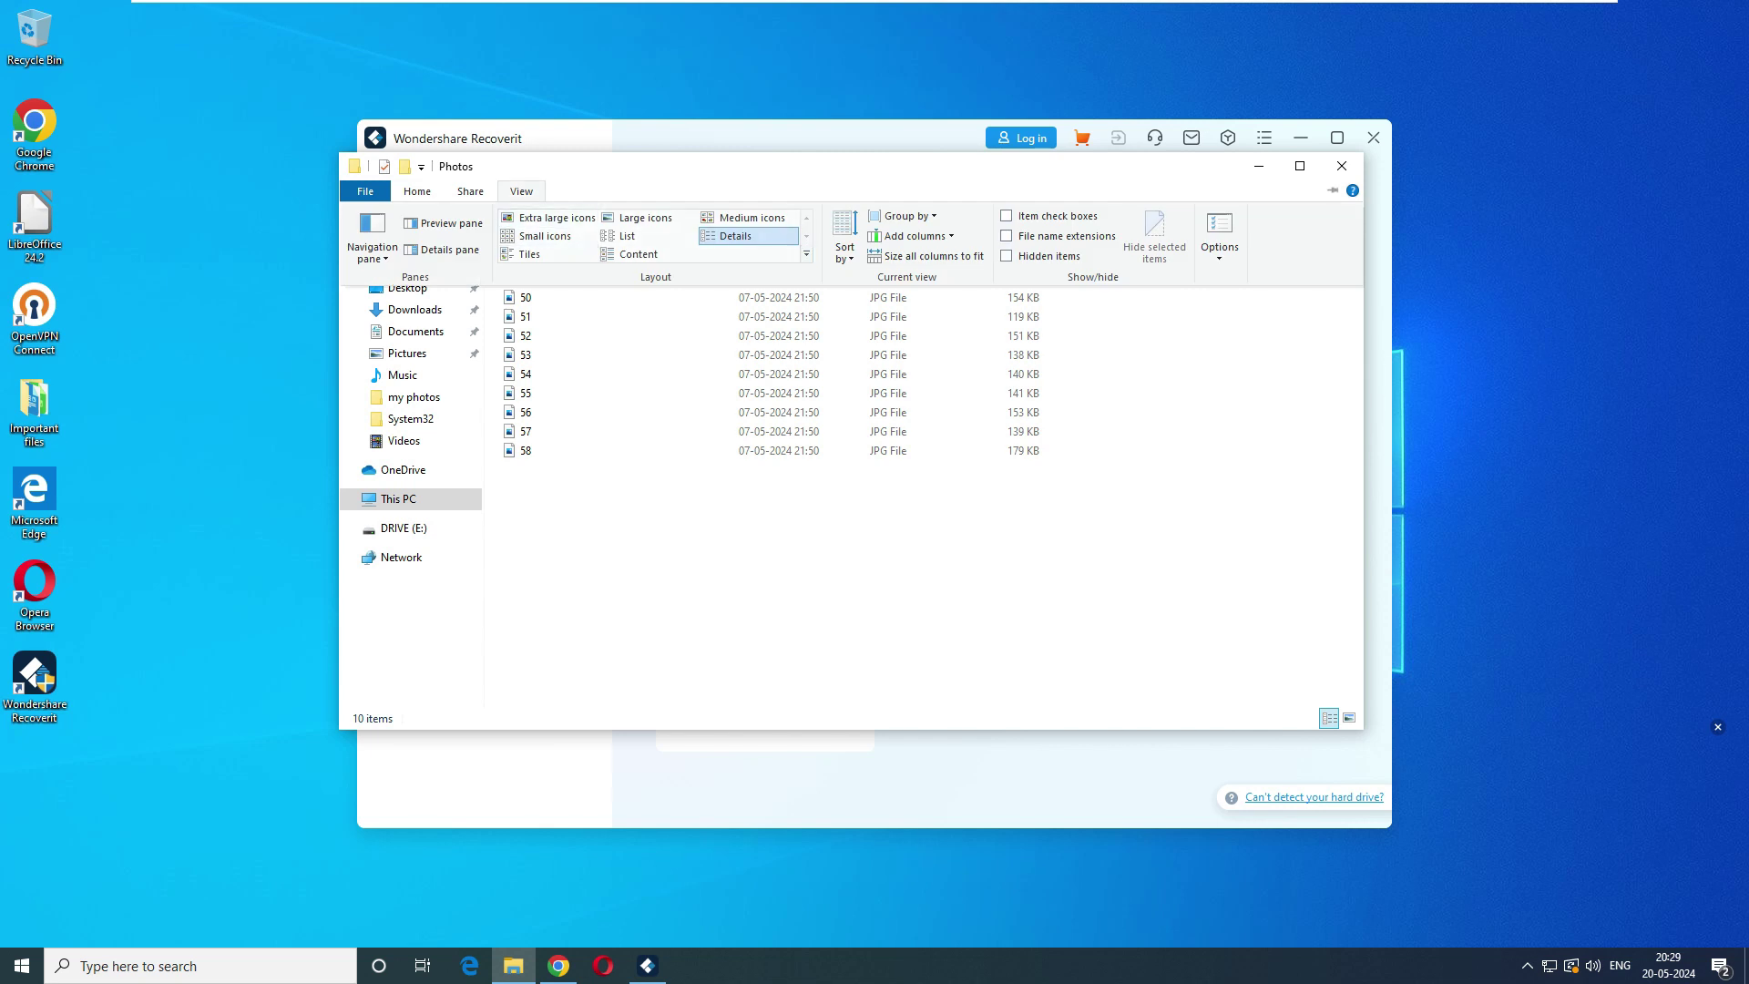
left_click(547, 217)
scroll(902, 410, "down", 5)
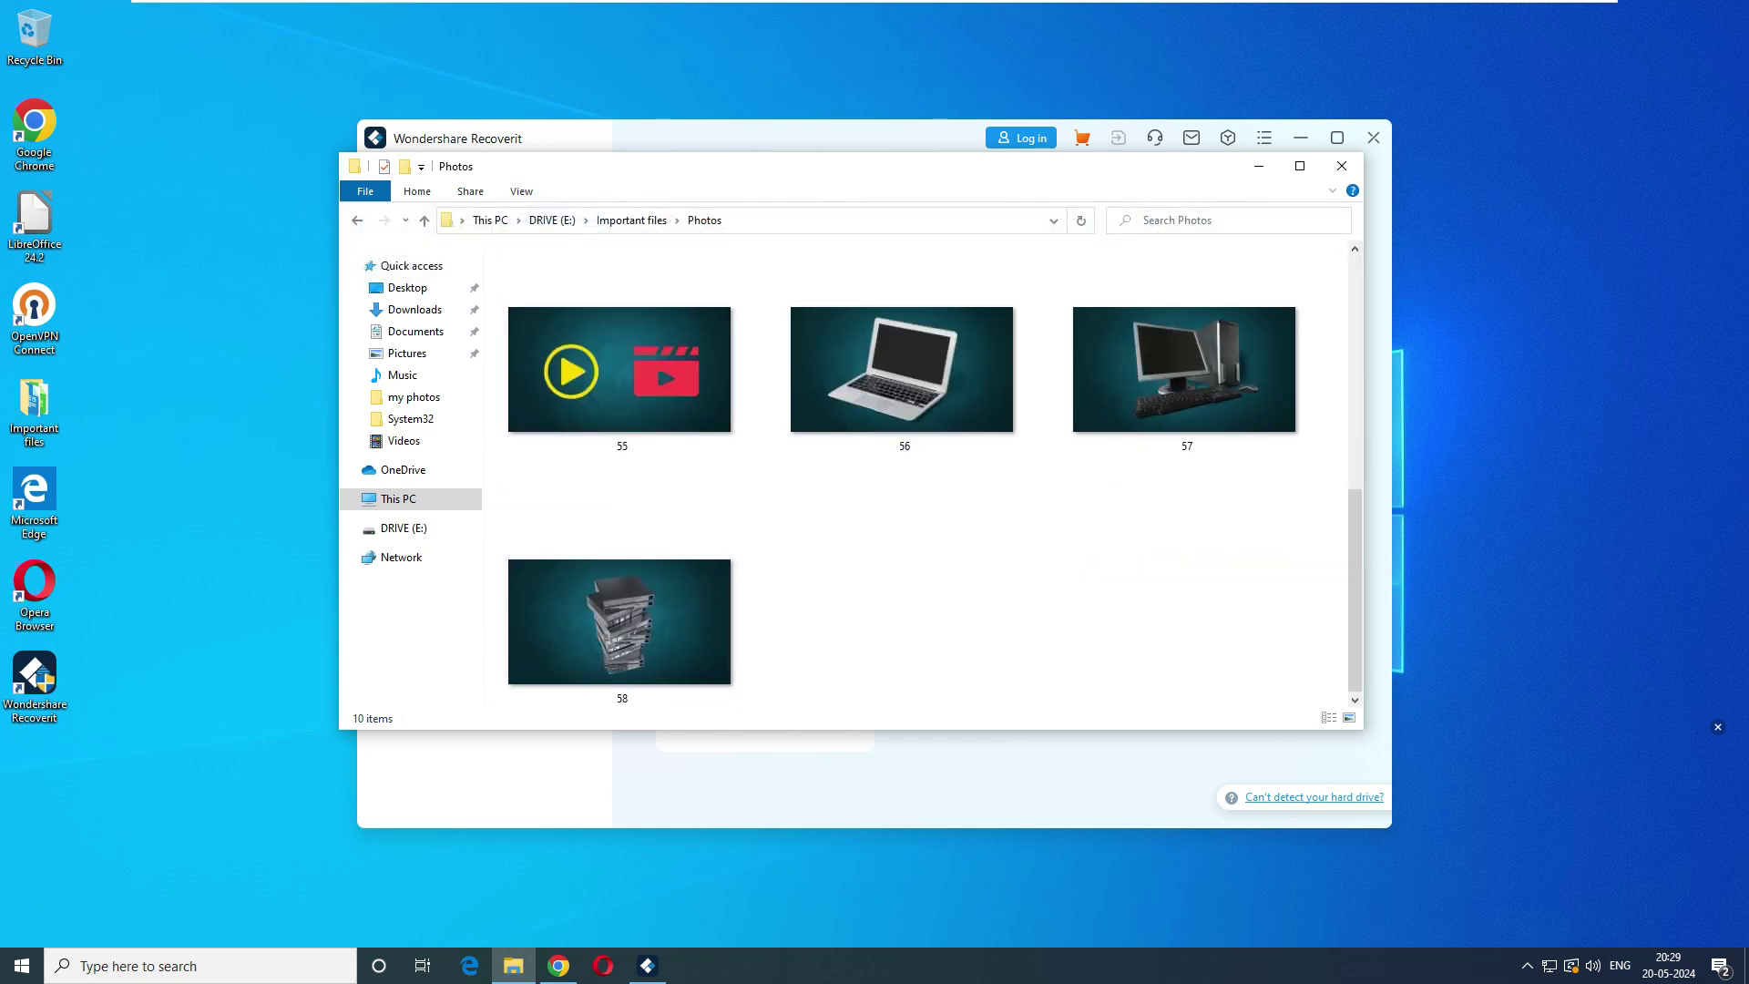
scroll(902, 524, "up", 2)
left_click(631, 220)
Check the canva video, the Cu data spreadsheet and the Imp Doc document in Important files
left_click(583, 297)
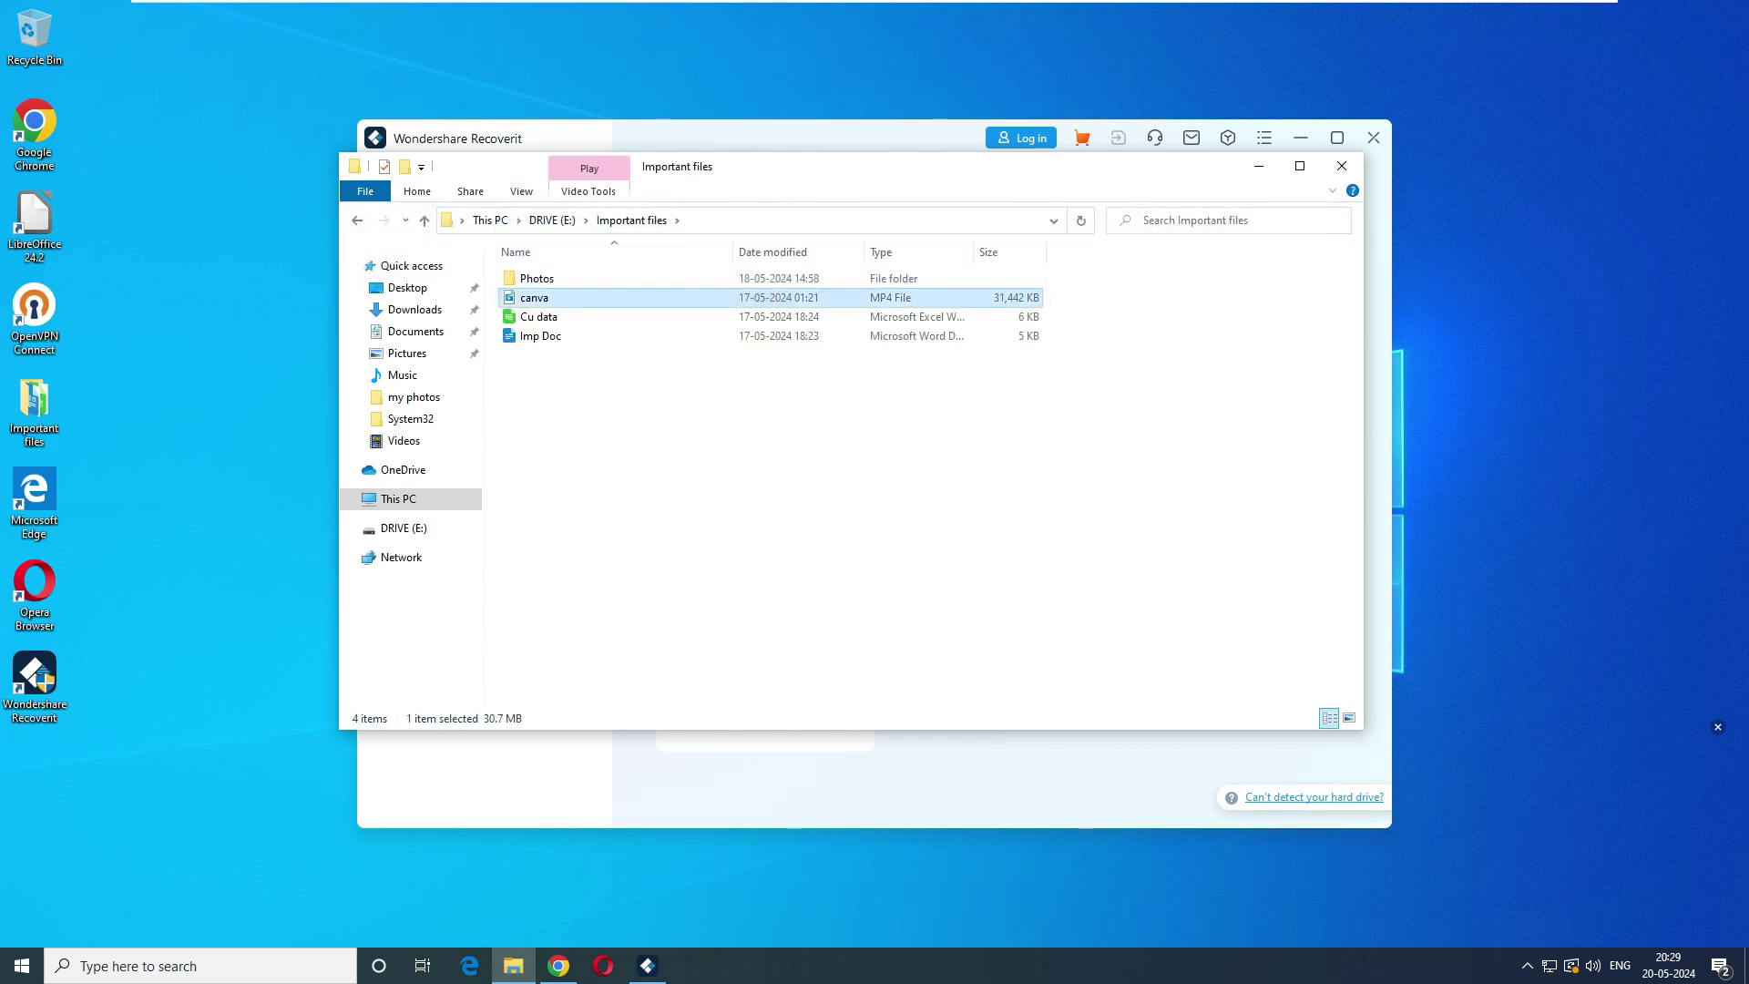
key("Return")
left_click(1152, 73)
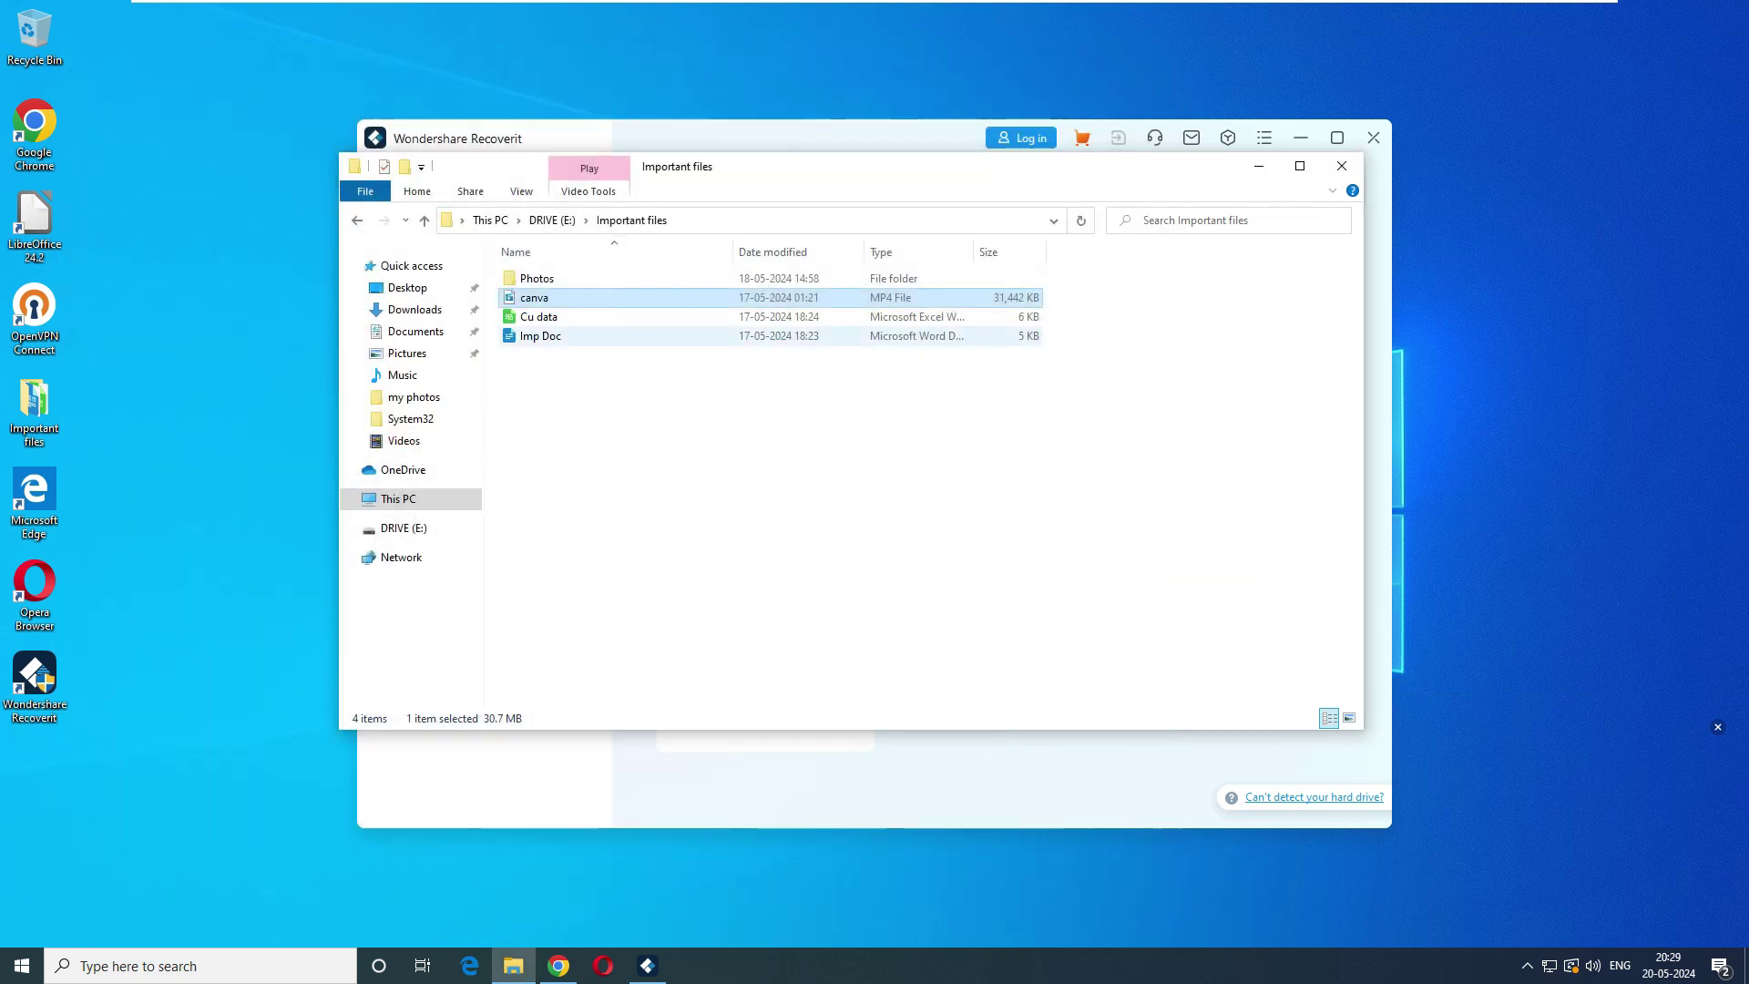
left_click(583, 317)
left_click(583, 336)
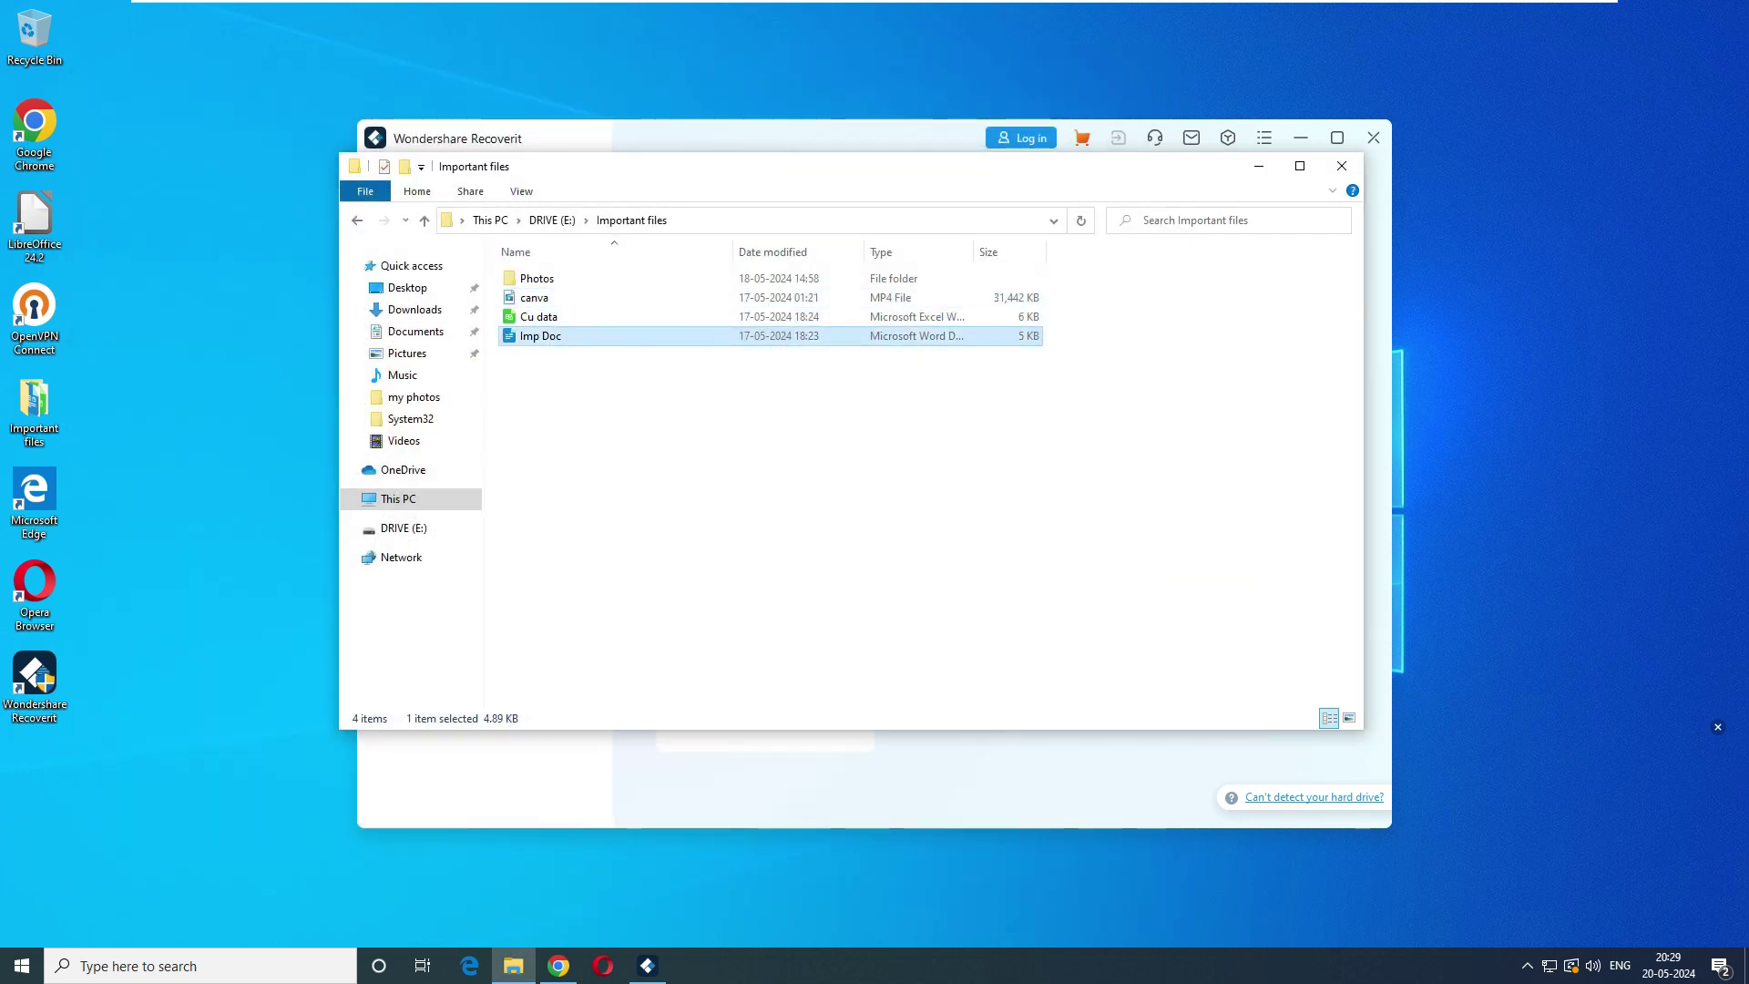
left_click(692, 511)
Minimize Recoverit and delete the Photos folder, canva, Cu data and Imp Doc from Important files
left_click(648, 966)
left_click(648, 966)
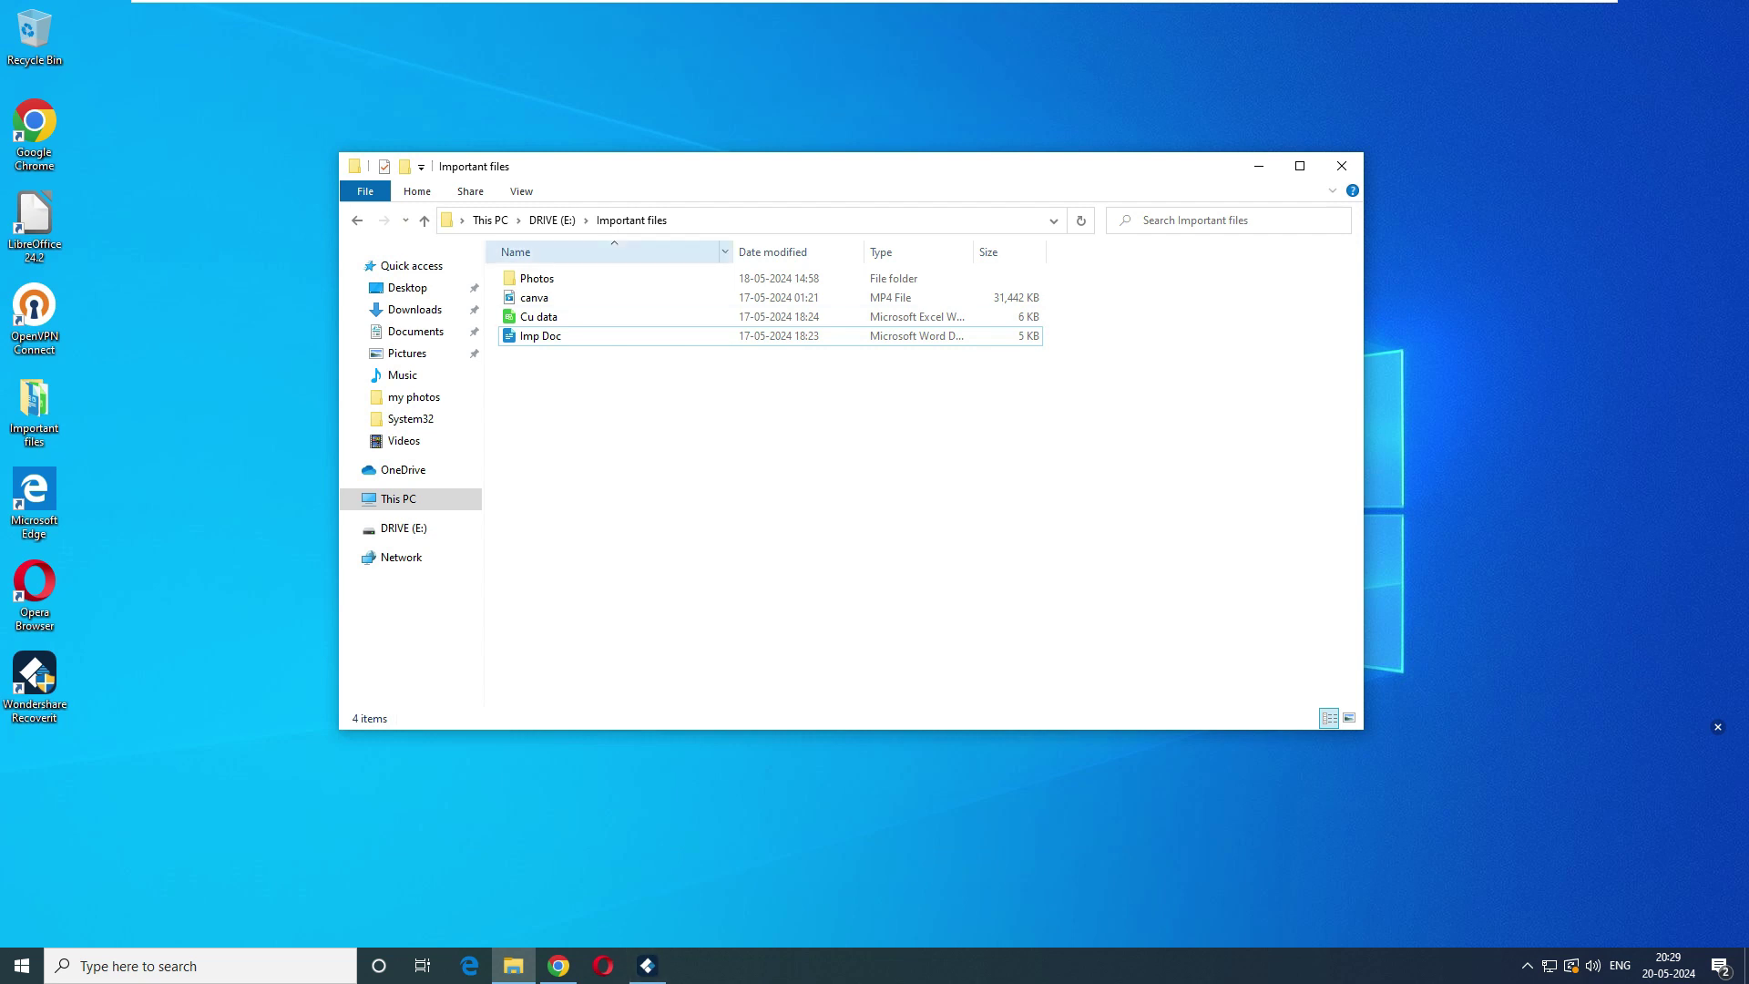
left_click_drag(623, 454, 509, 270)
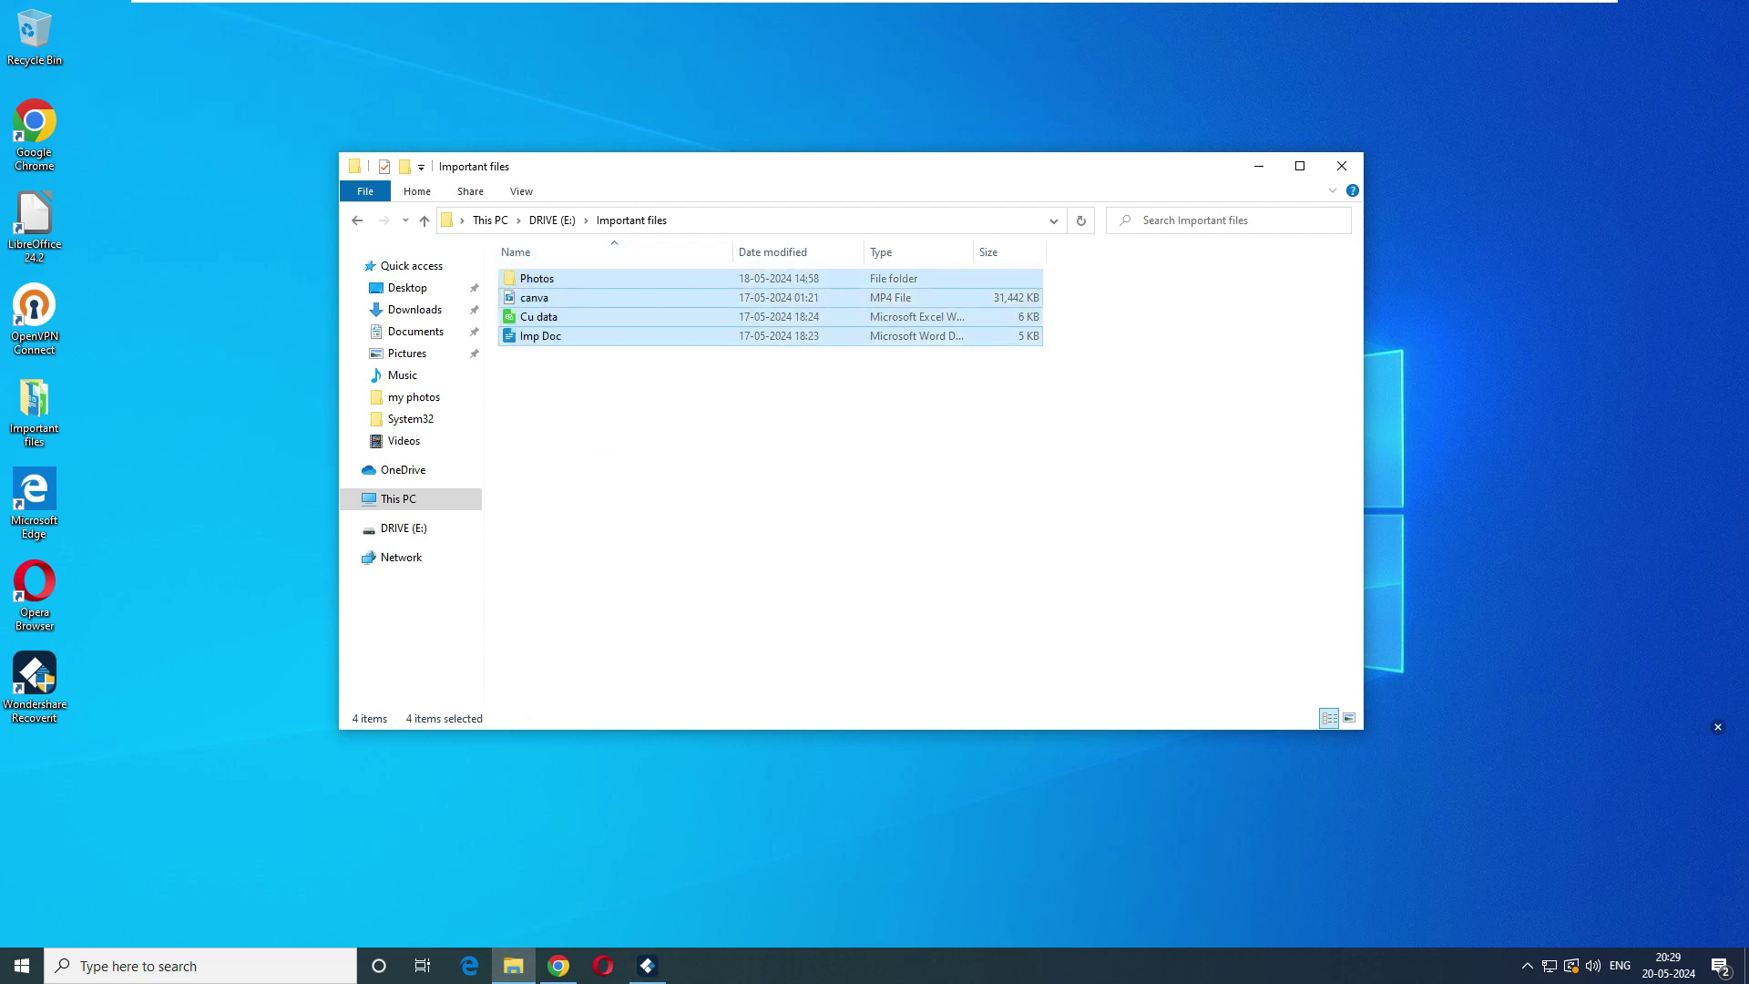
left_click(656, 464)
left_click_drag(707, 465, 505, 273)
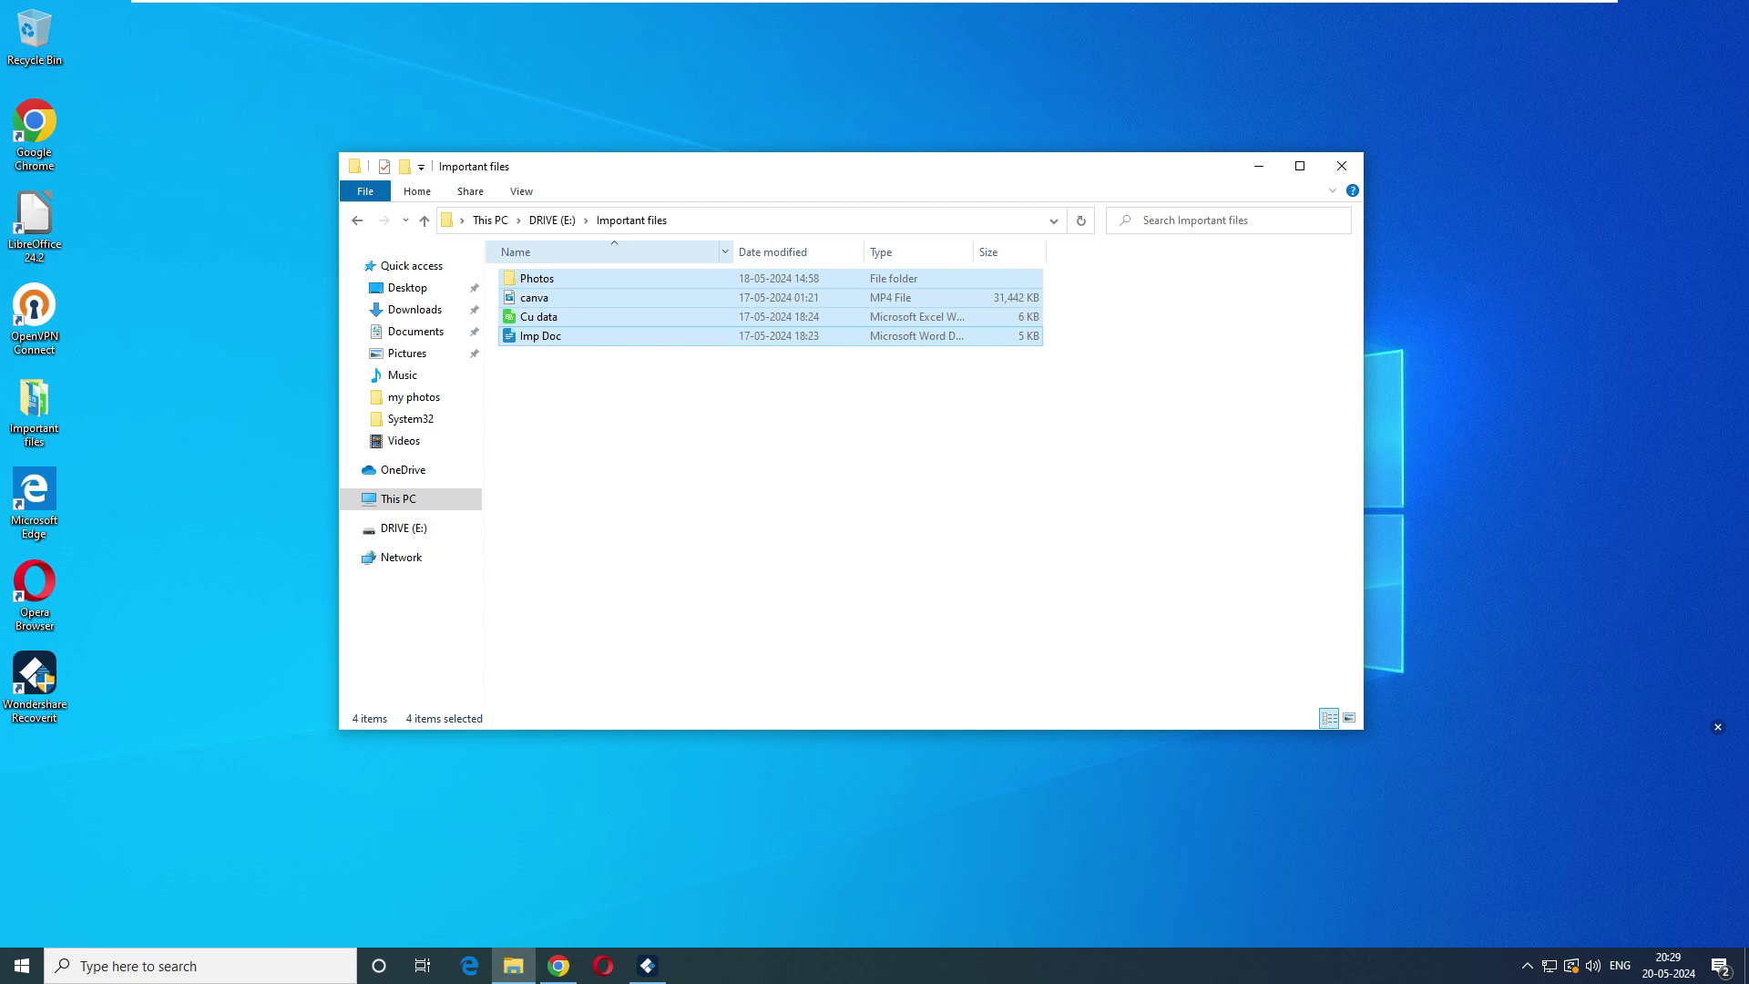
key("Delete")
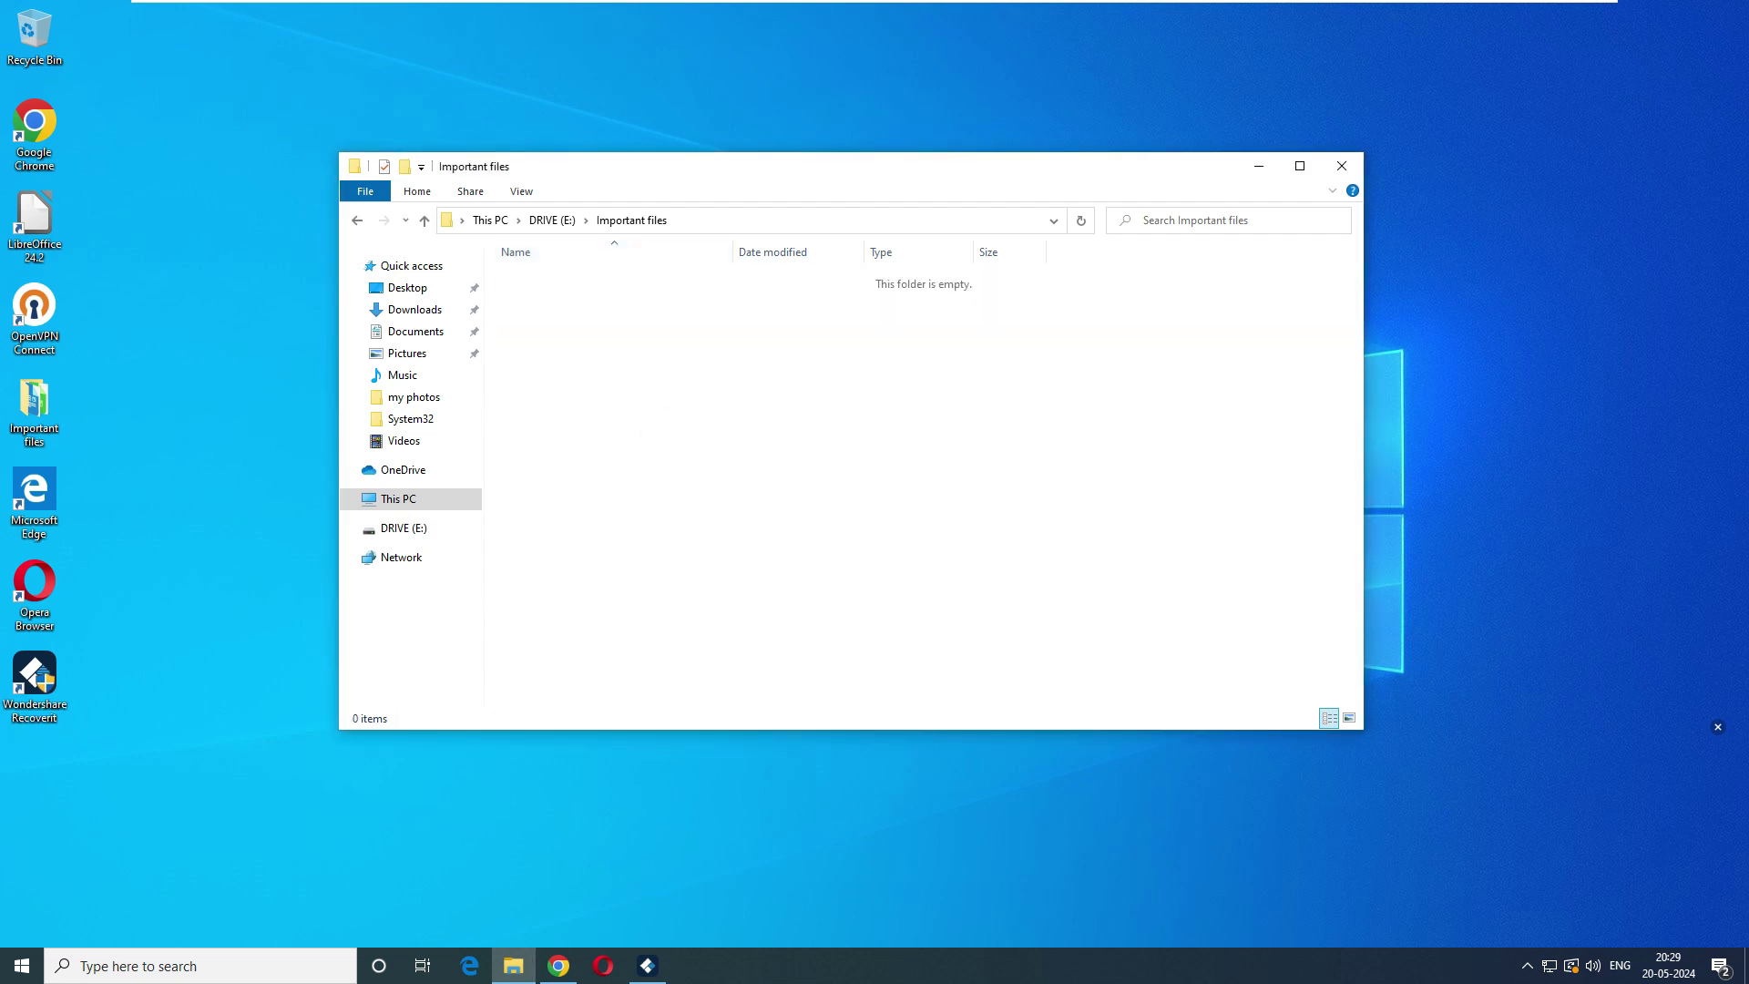
Check the Recycle Bin for the deleted files and close both File Explorer windows
double_click(34, 35)
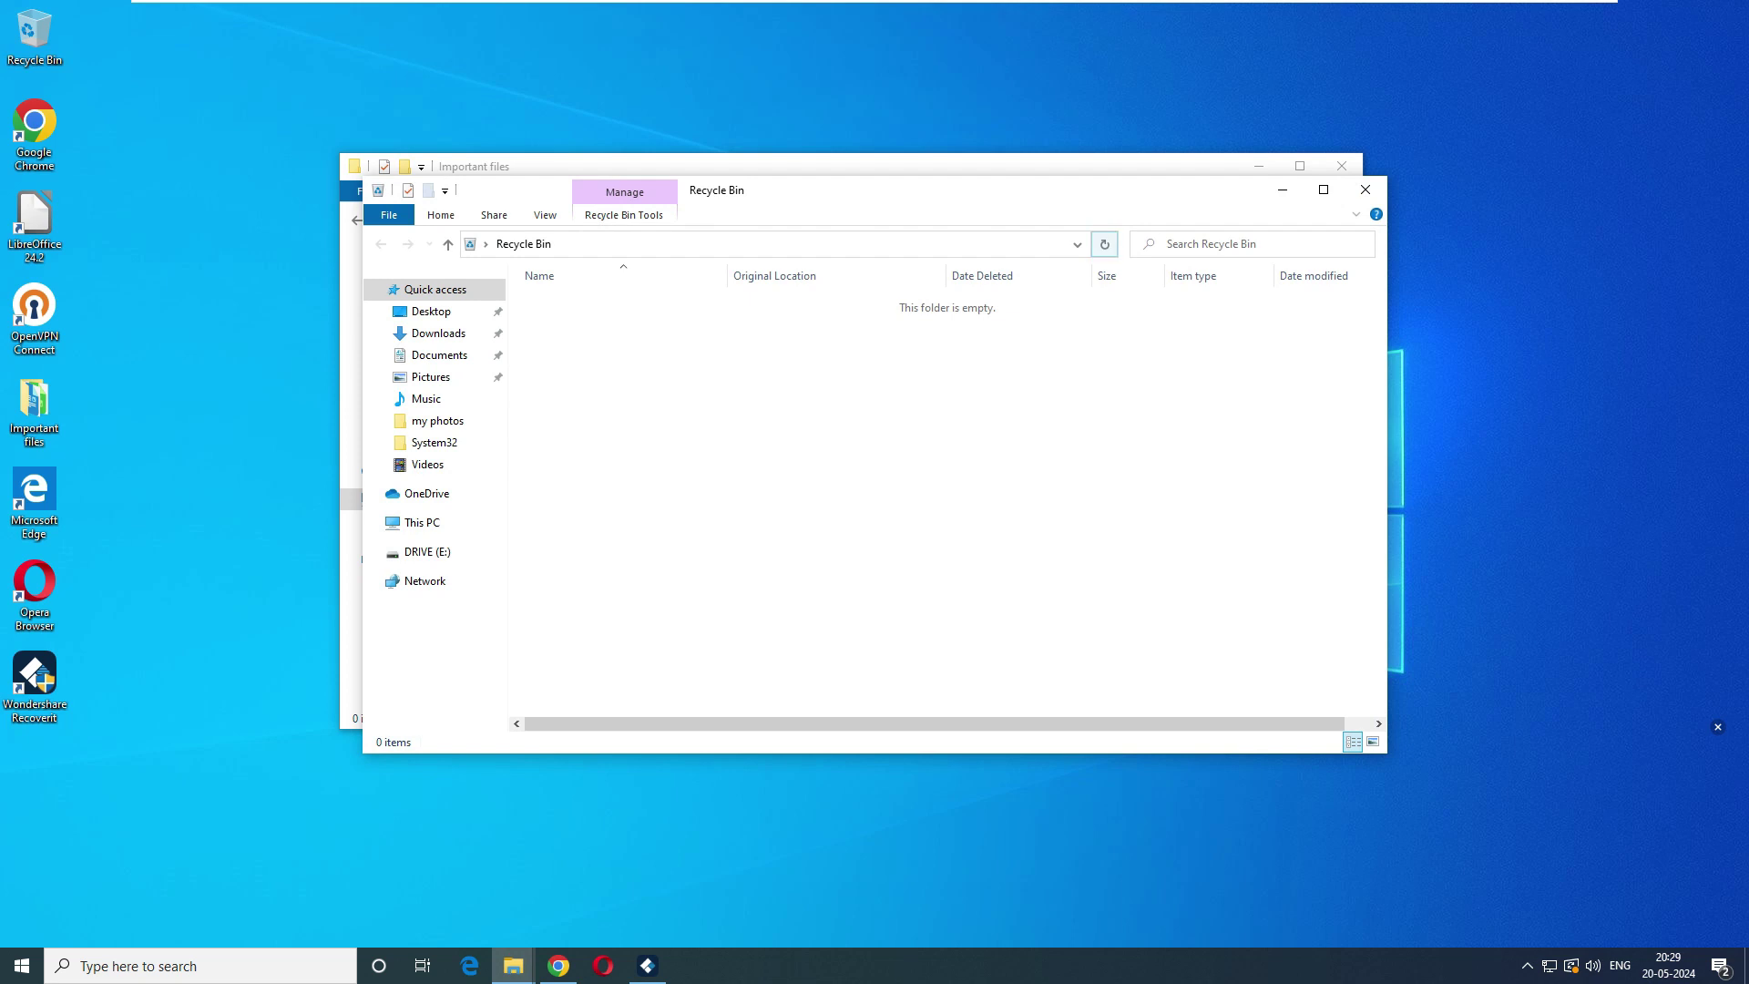
left_click(1366, 189)
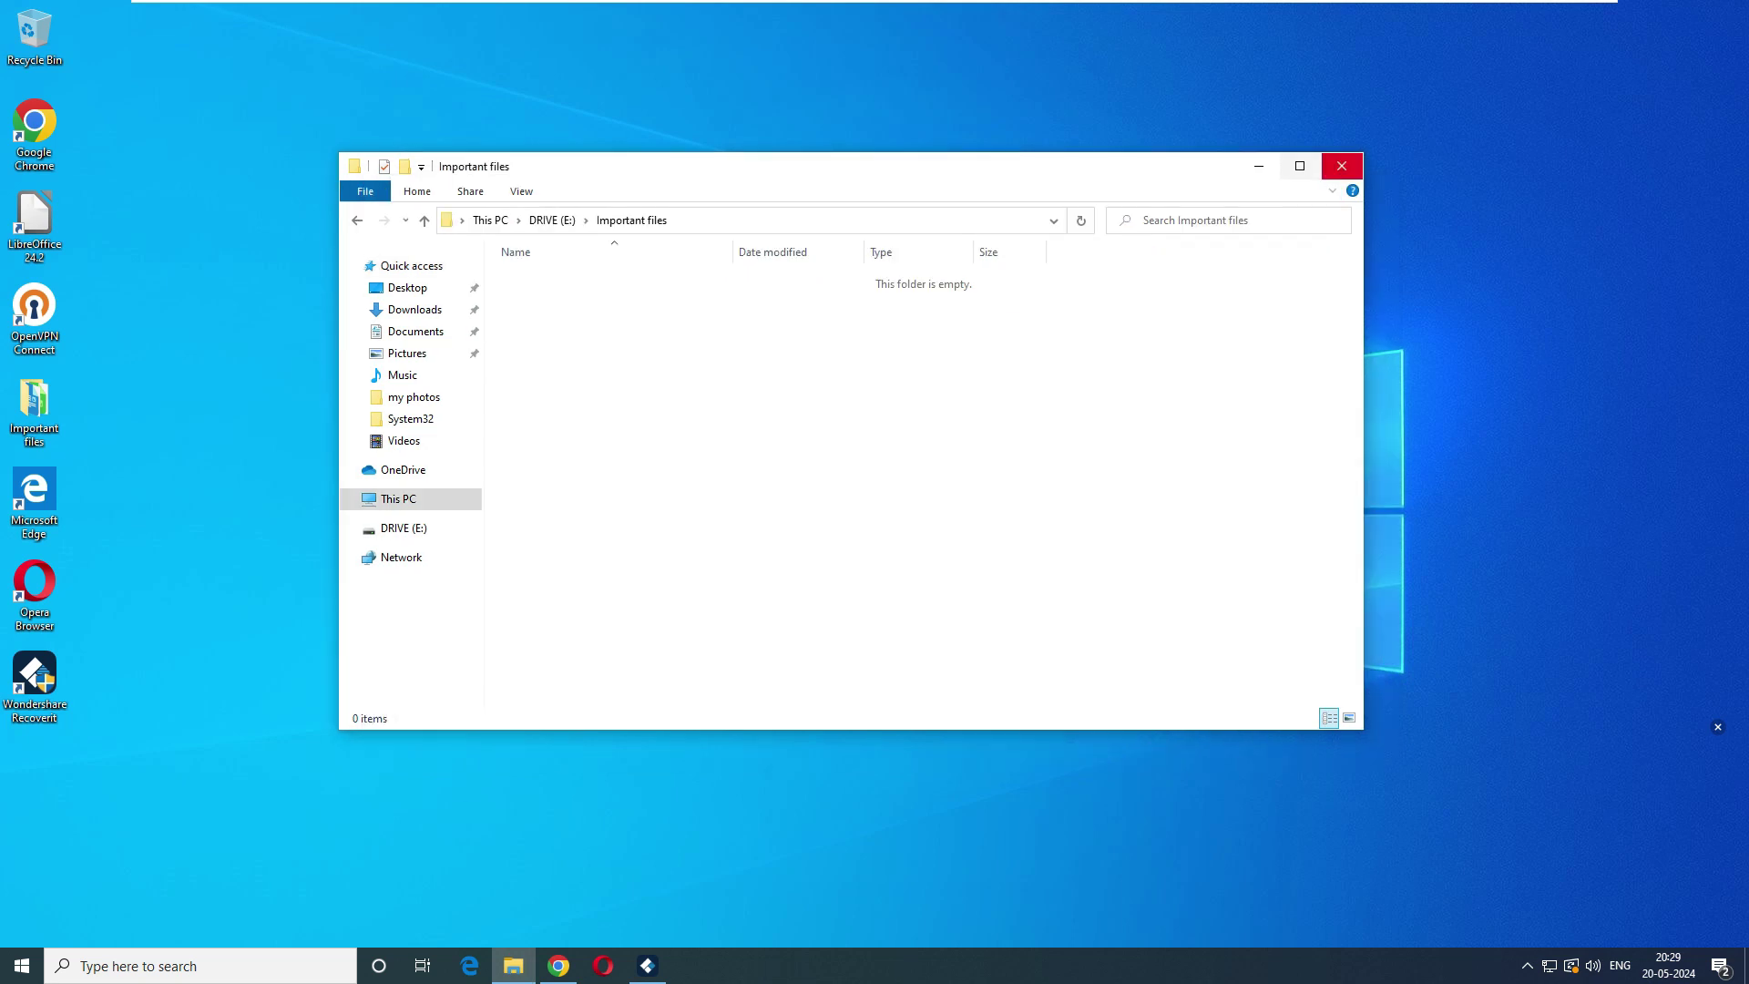
left_click(1342, 166)
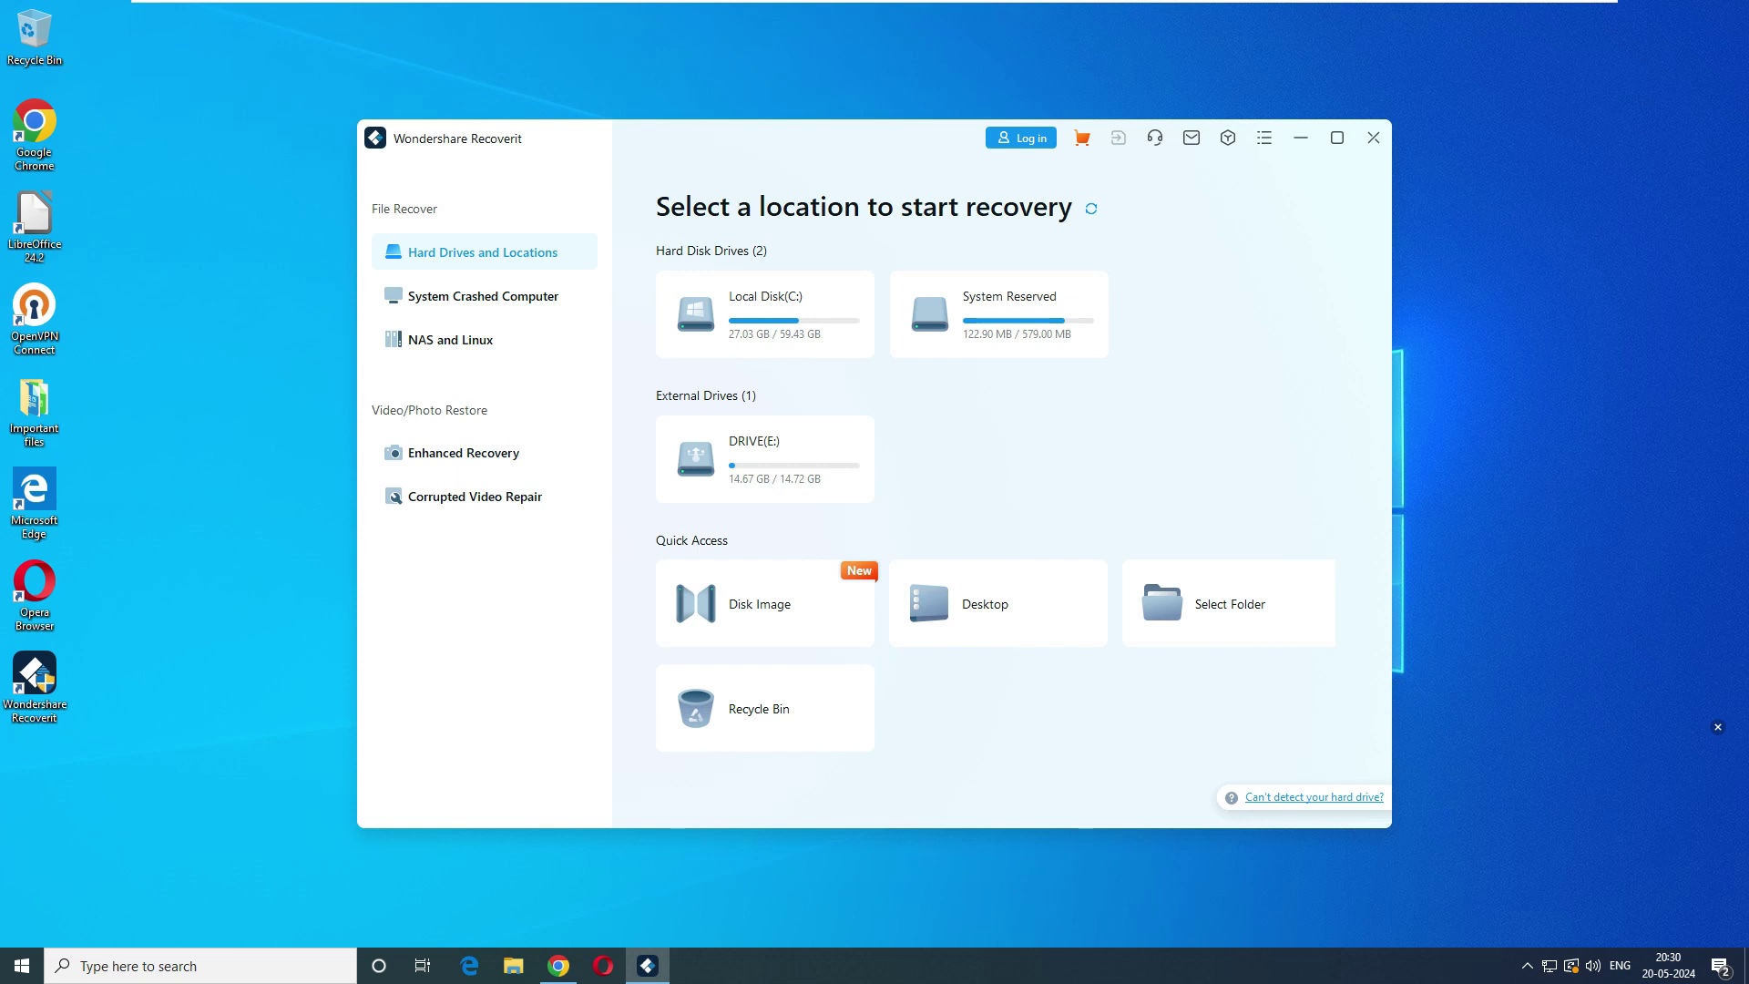
Review Recoverit's System Crashed Computer, Enhanced Recovery and Corrupted Video Repair pages and return to Hard Drives and Locations
left_click(483, 296)
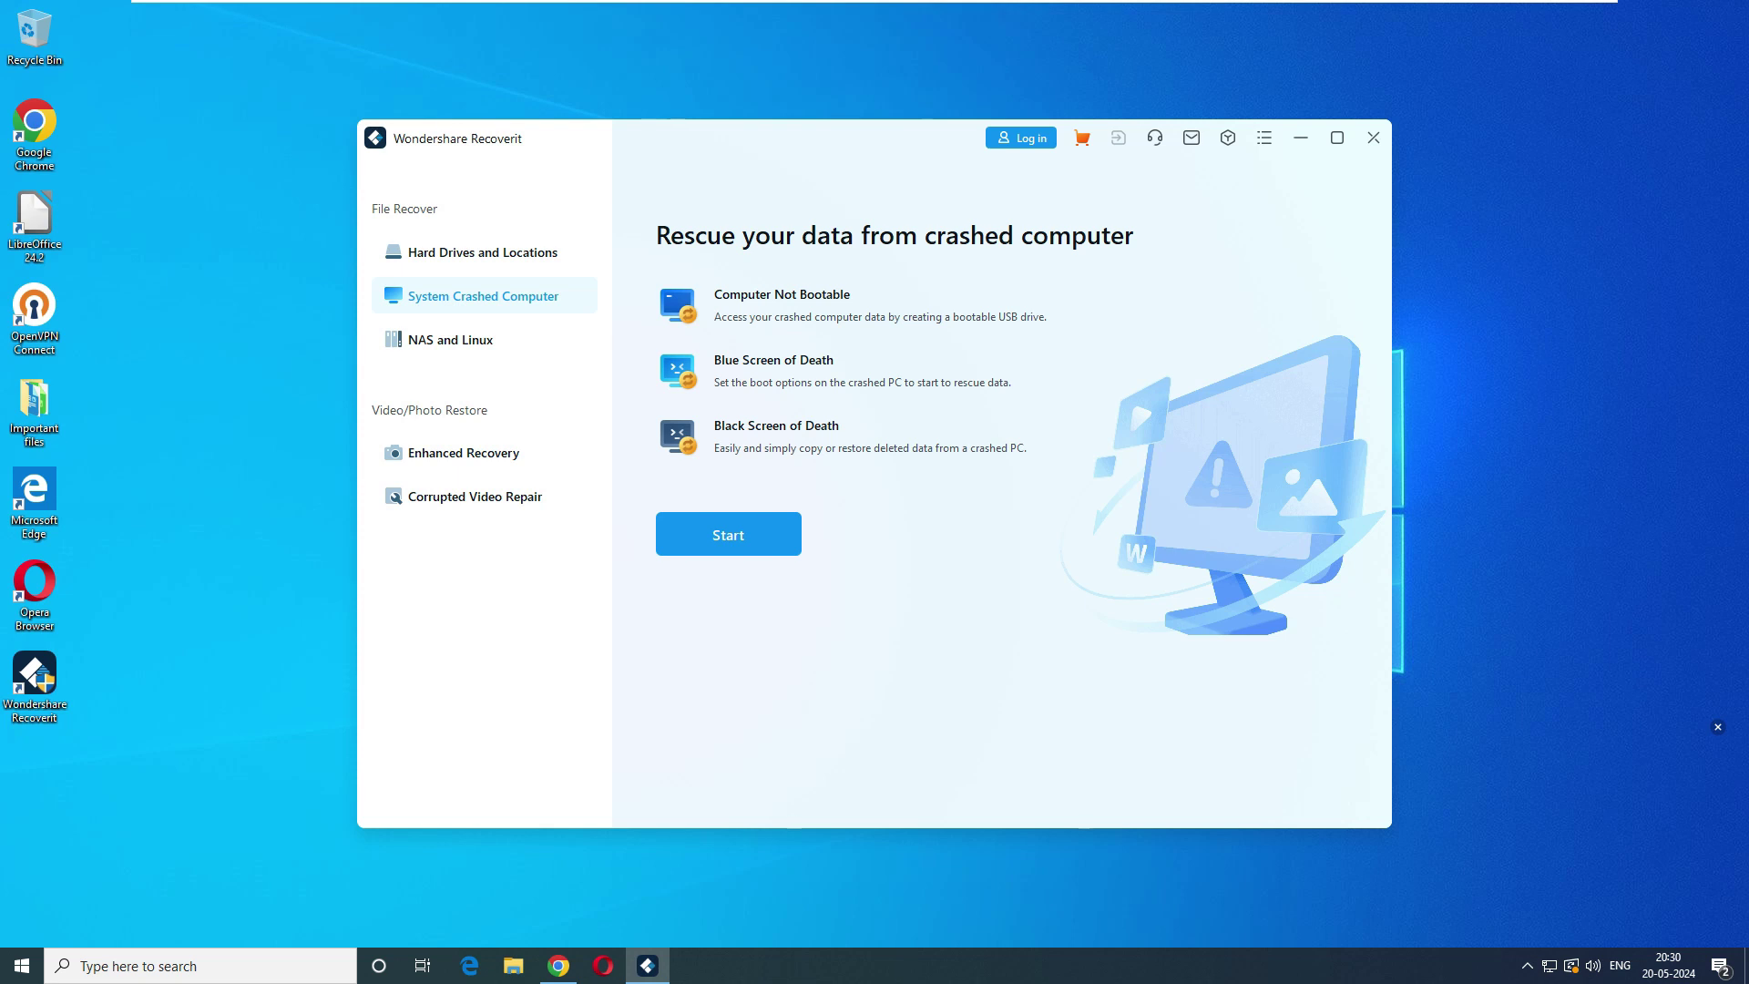
left_click(463, 453)
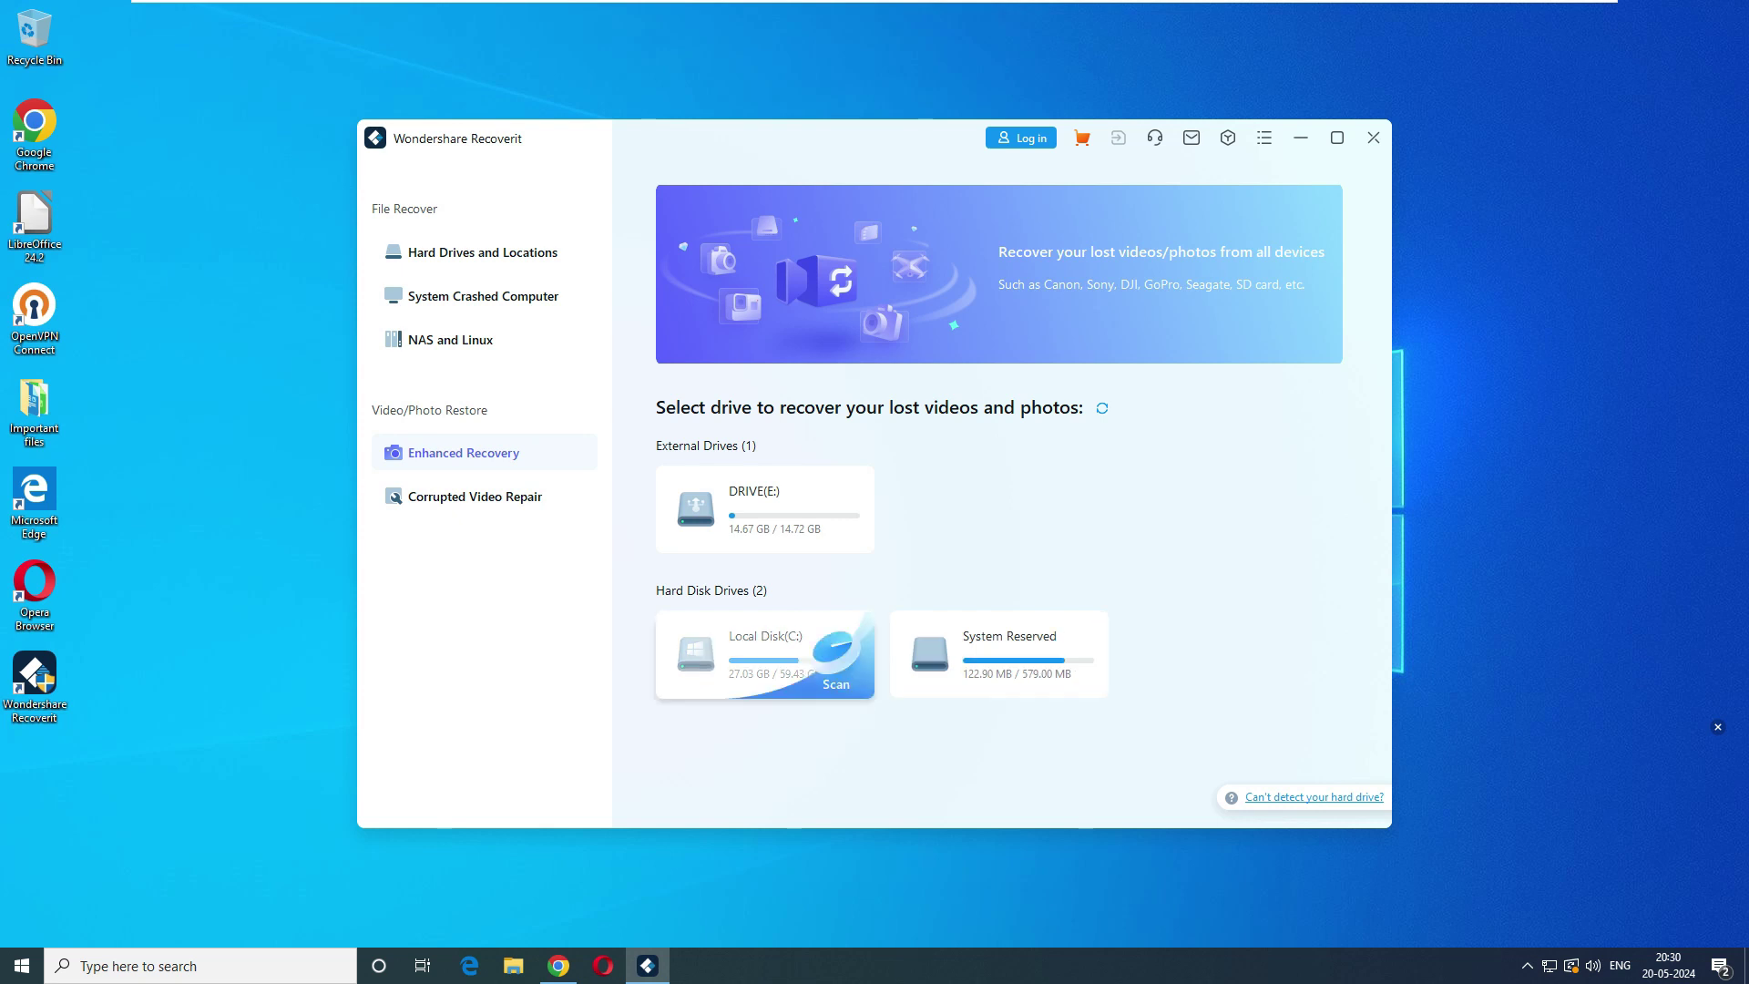
left_click(474, 497)
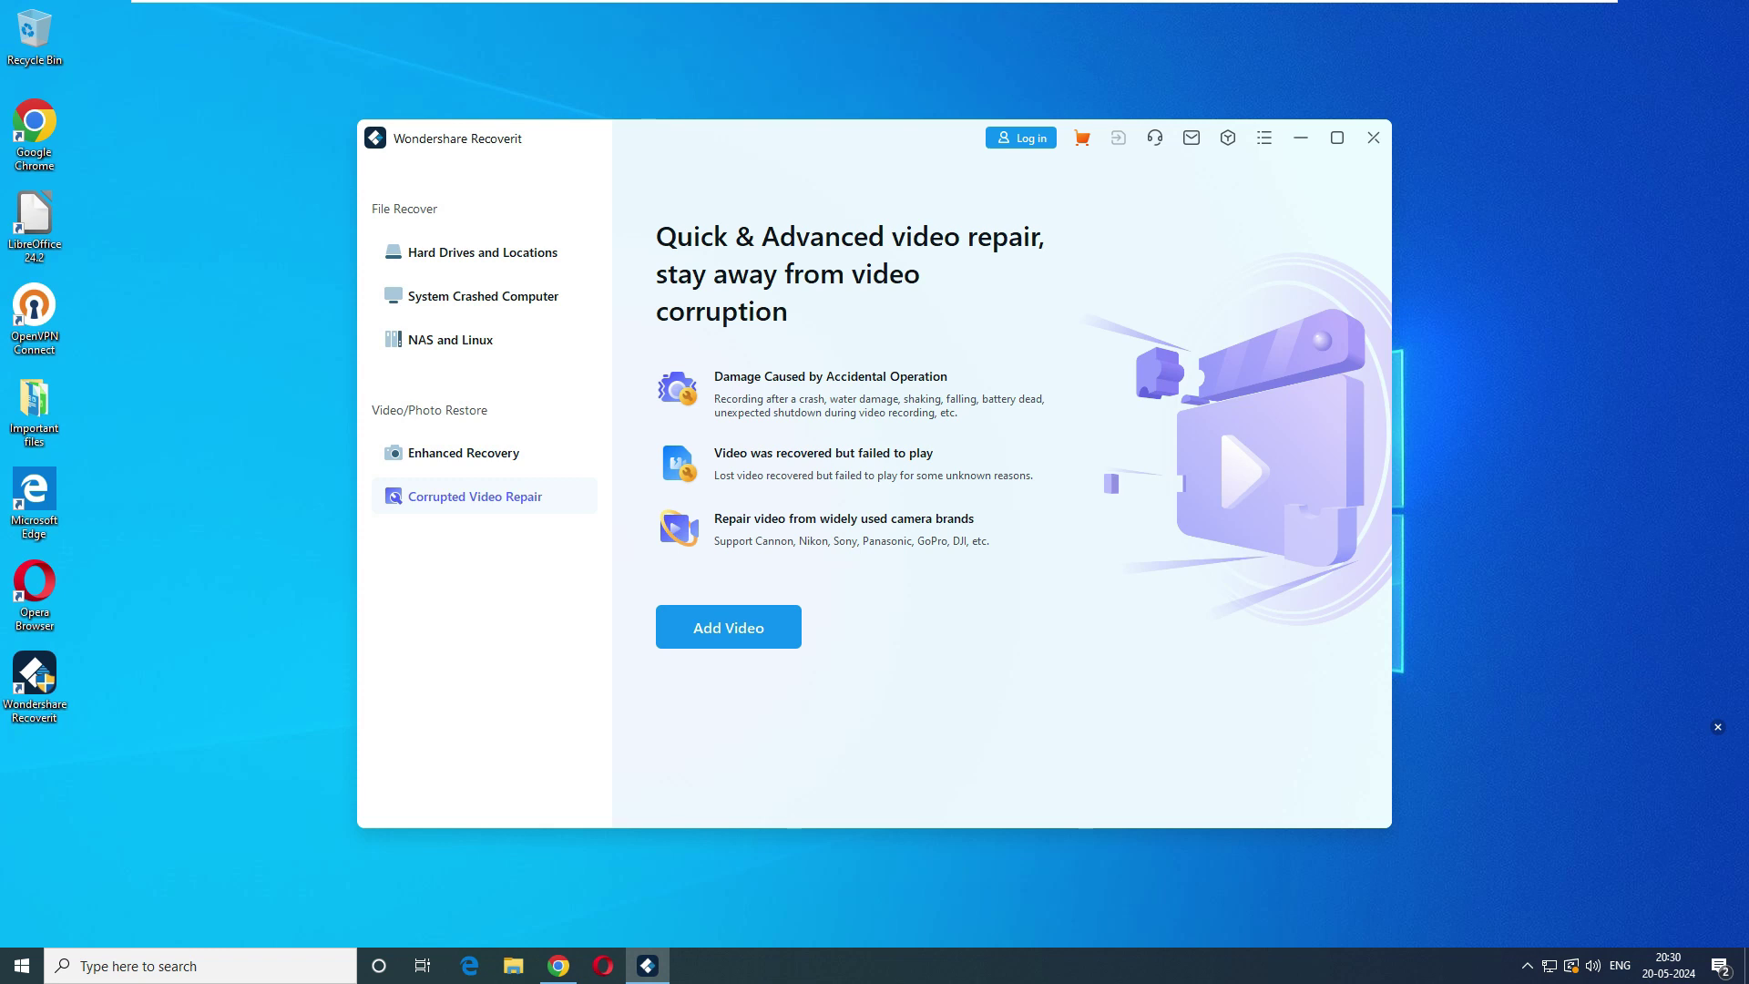
left_click(483, 252)
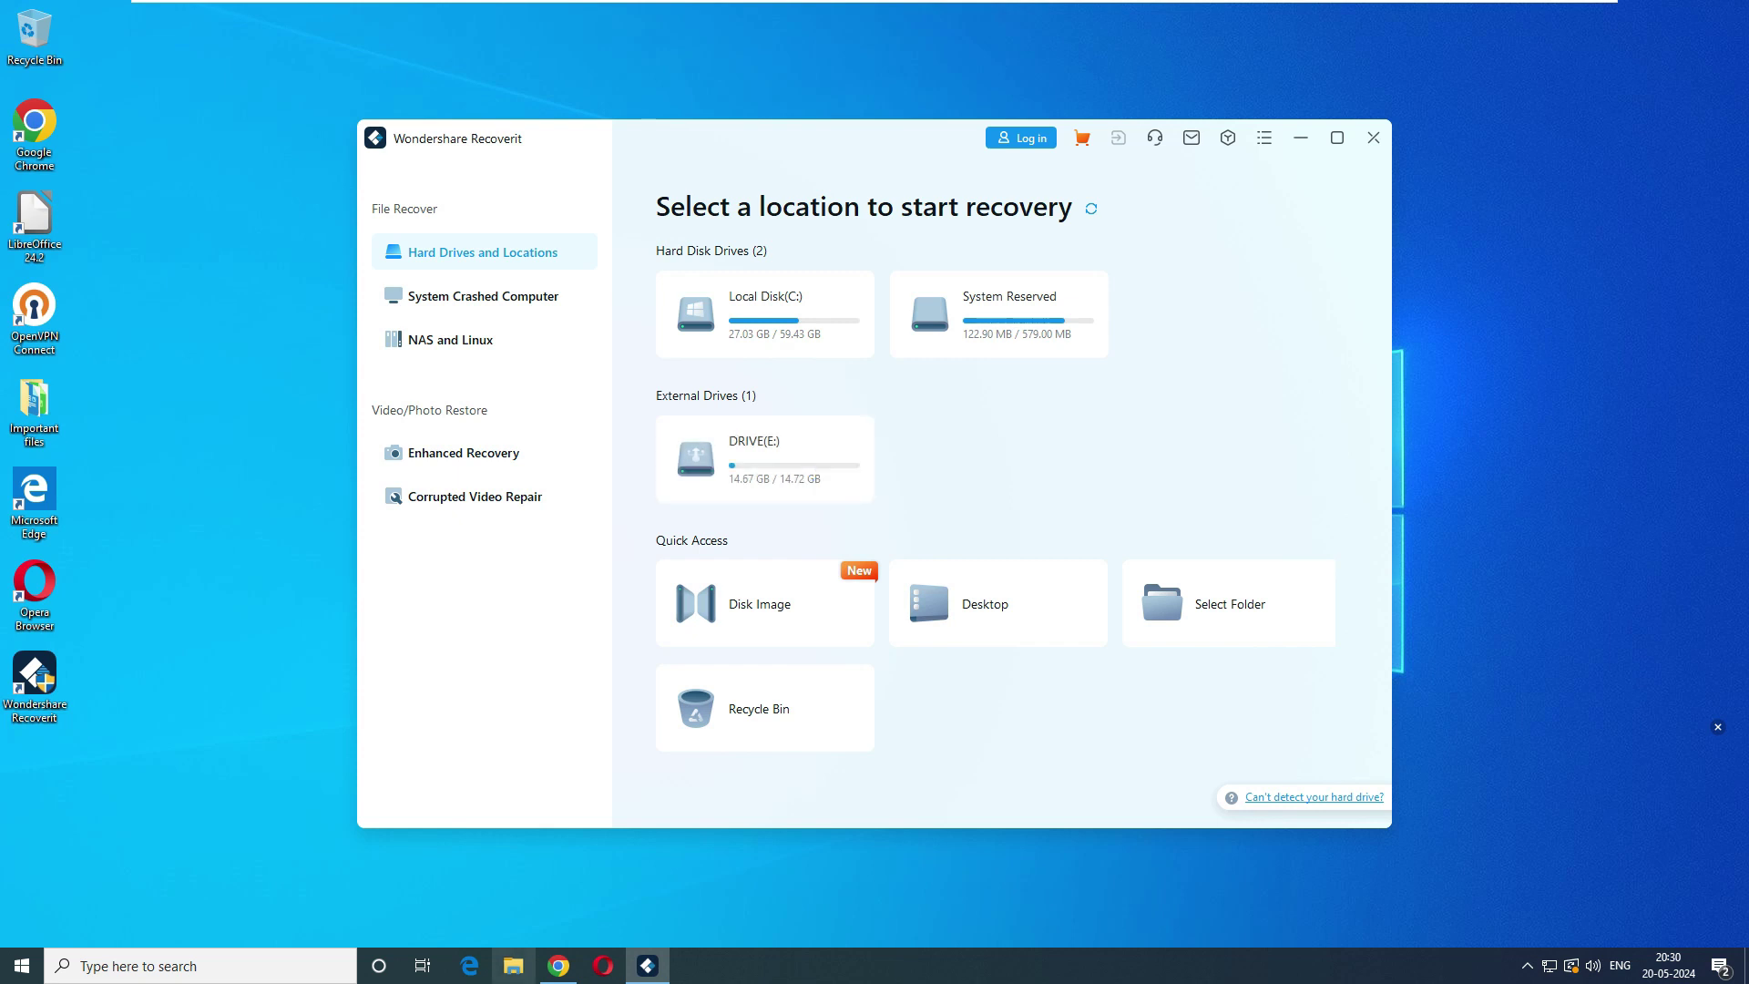
Check the contents of Important files on DRIVE (E:) in File Explorer and minimize the window
left_click(514, 965)
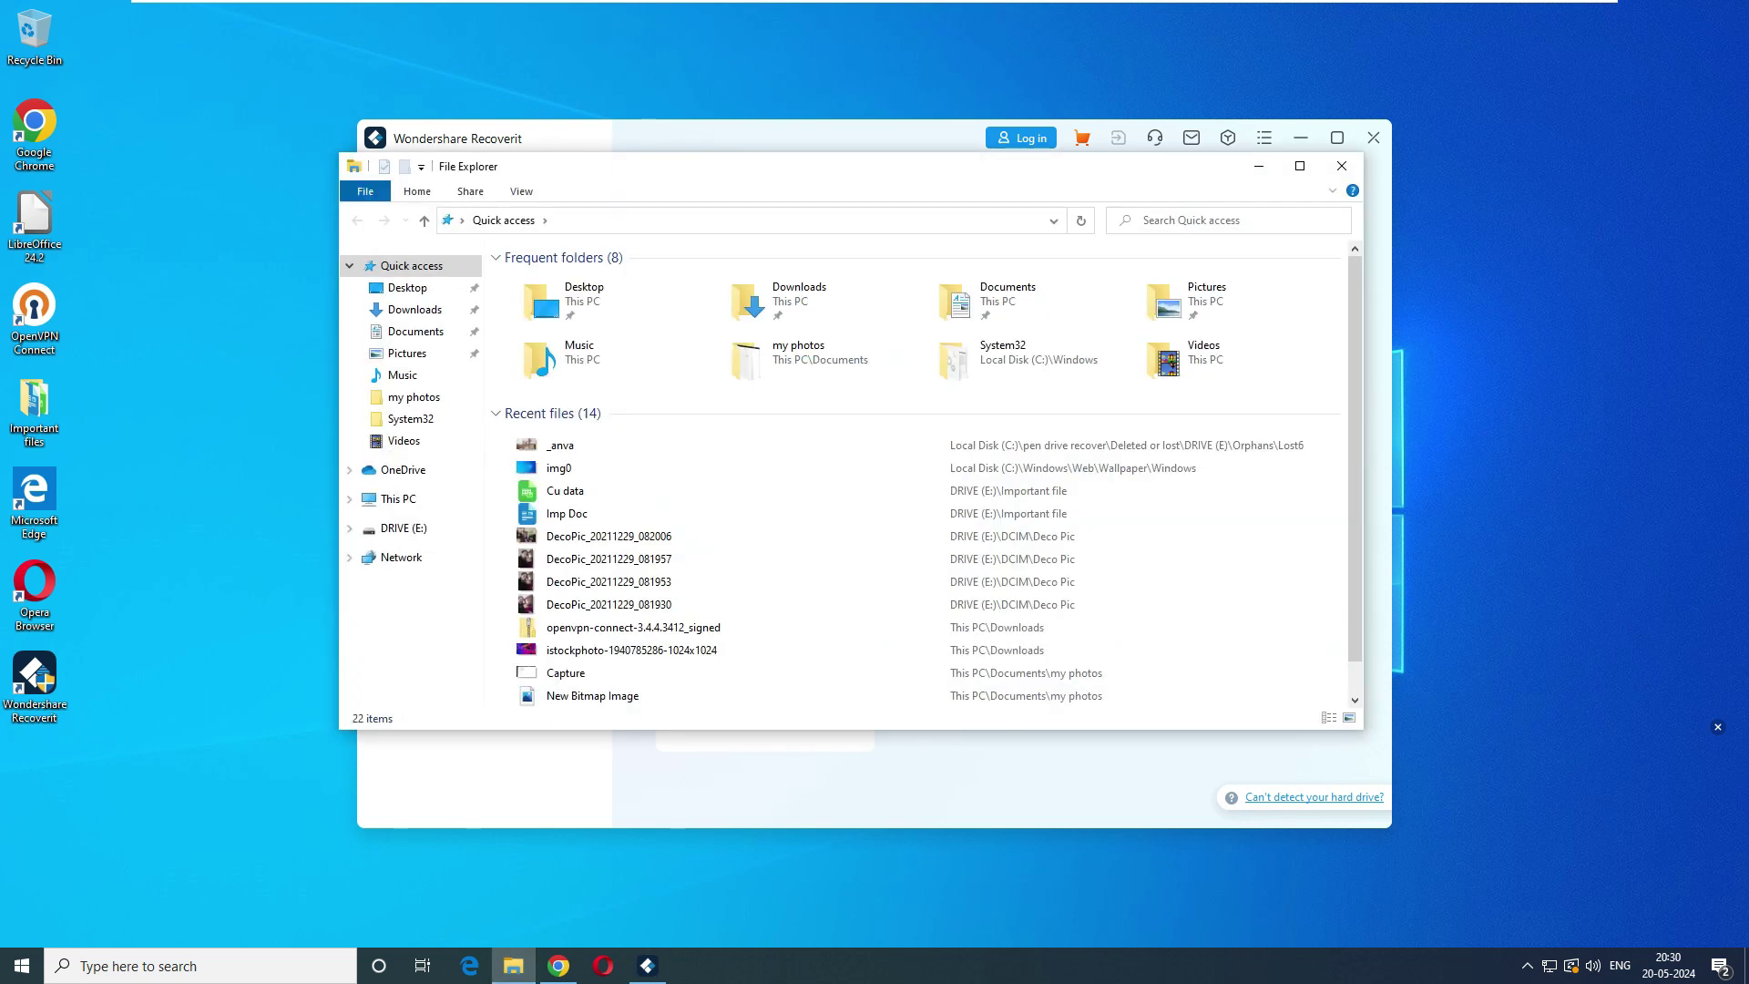
left_click(403, 529)
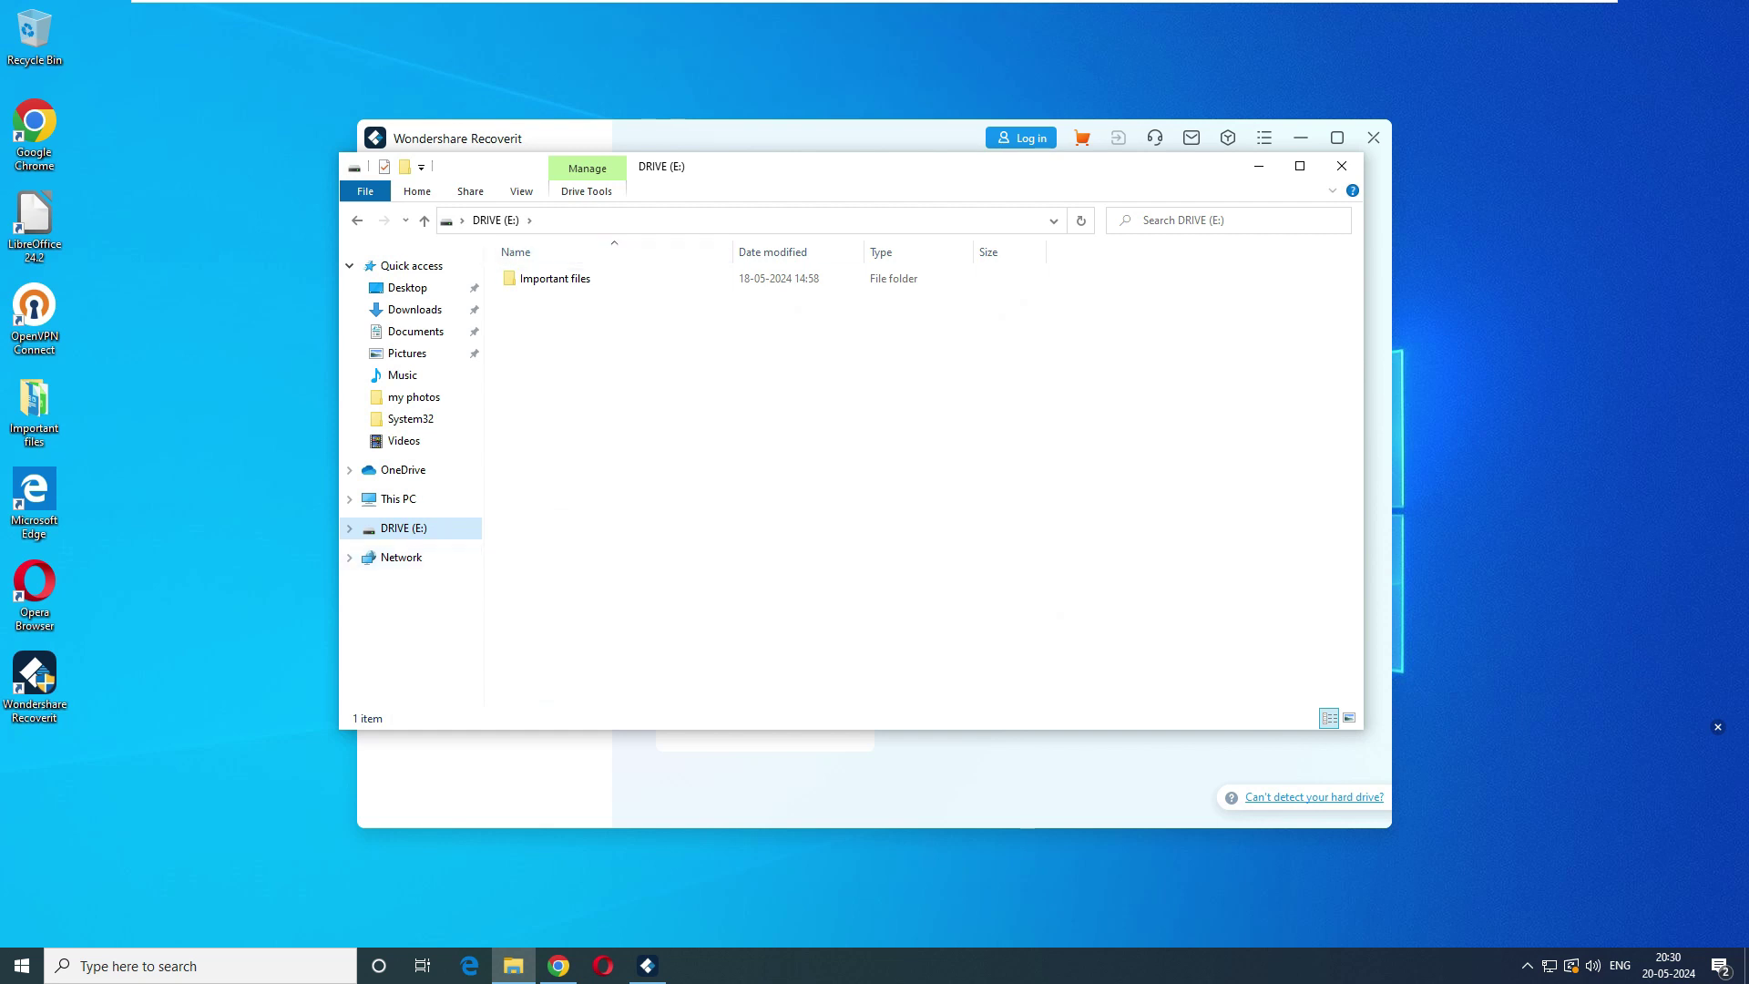
double_click(555, 278)
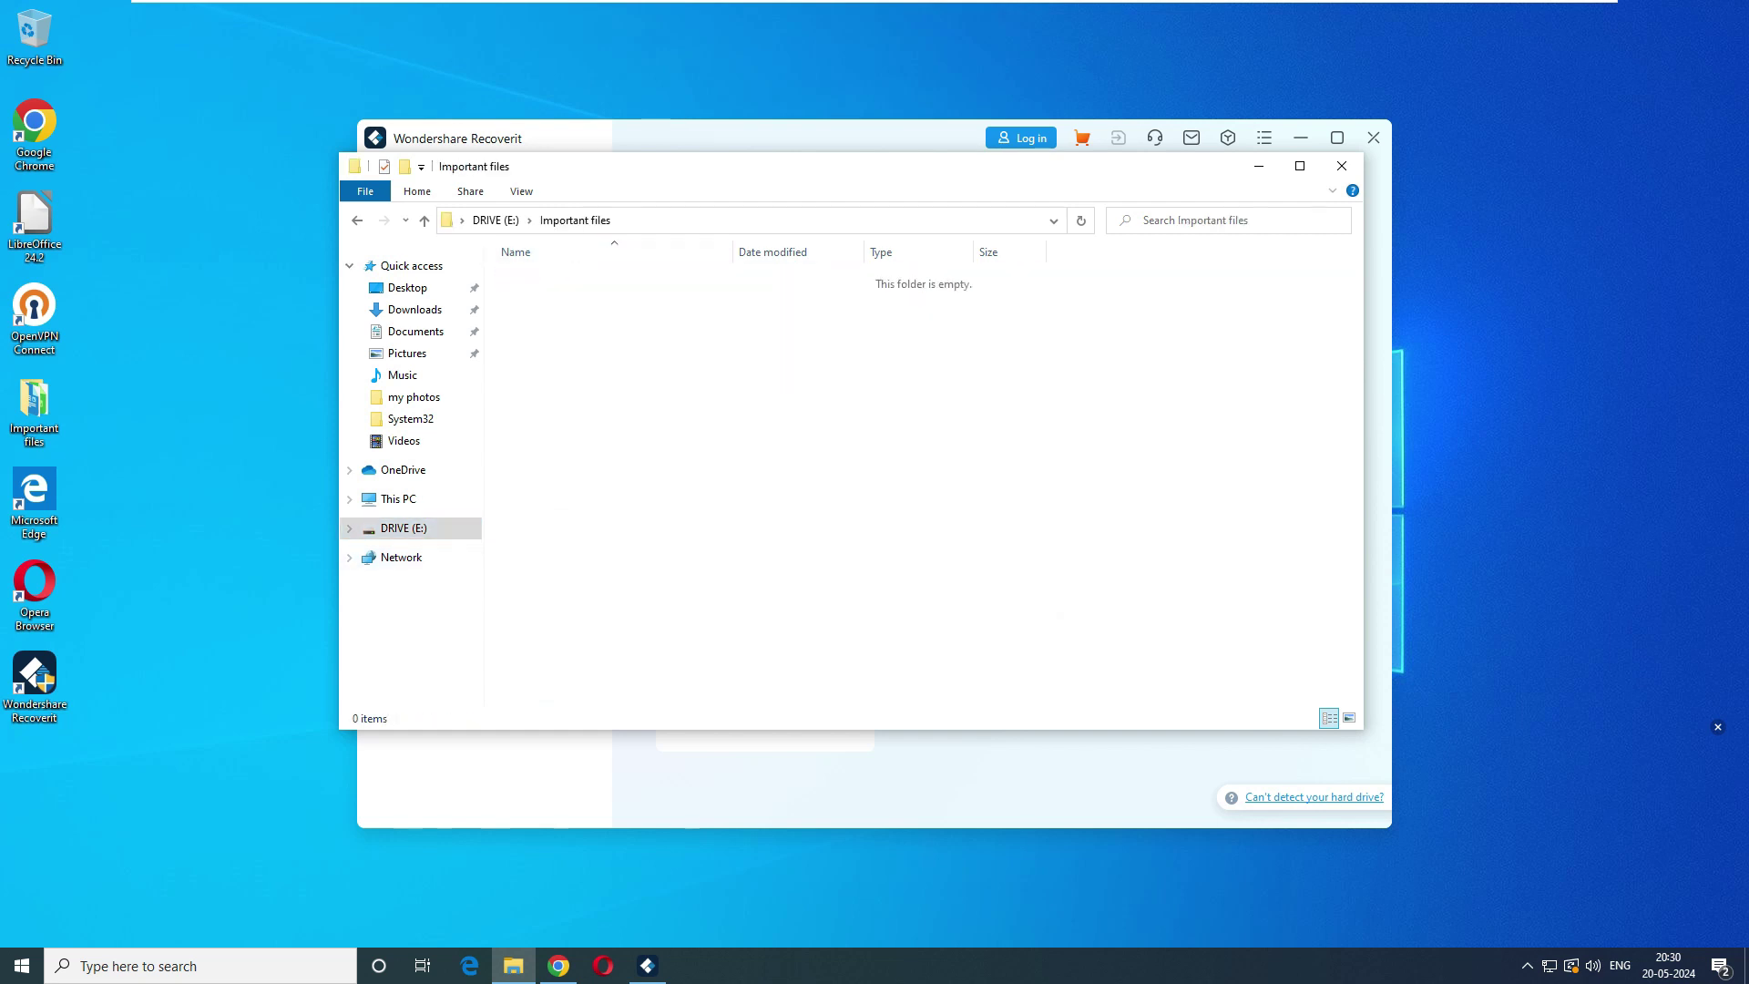
left_click(1259, 165)
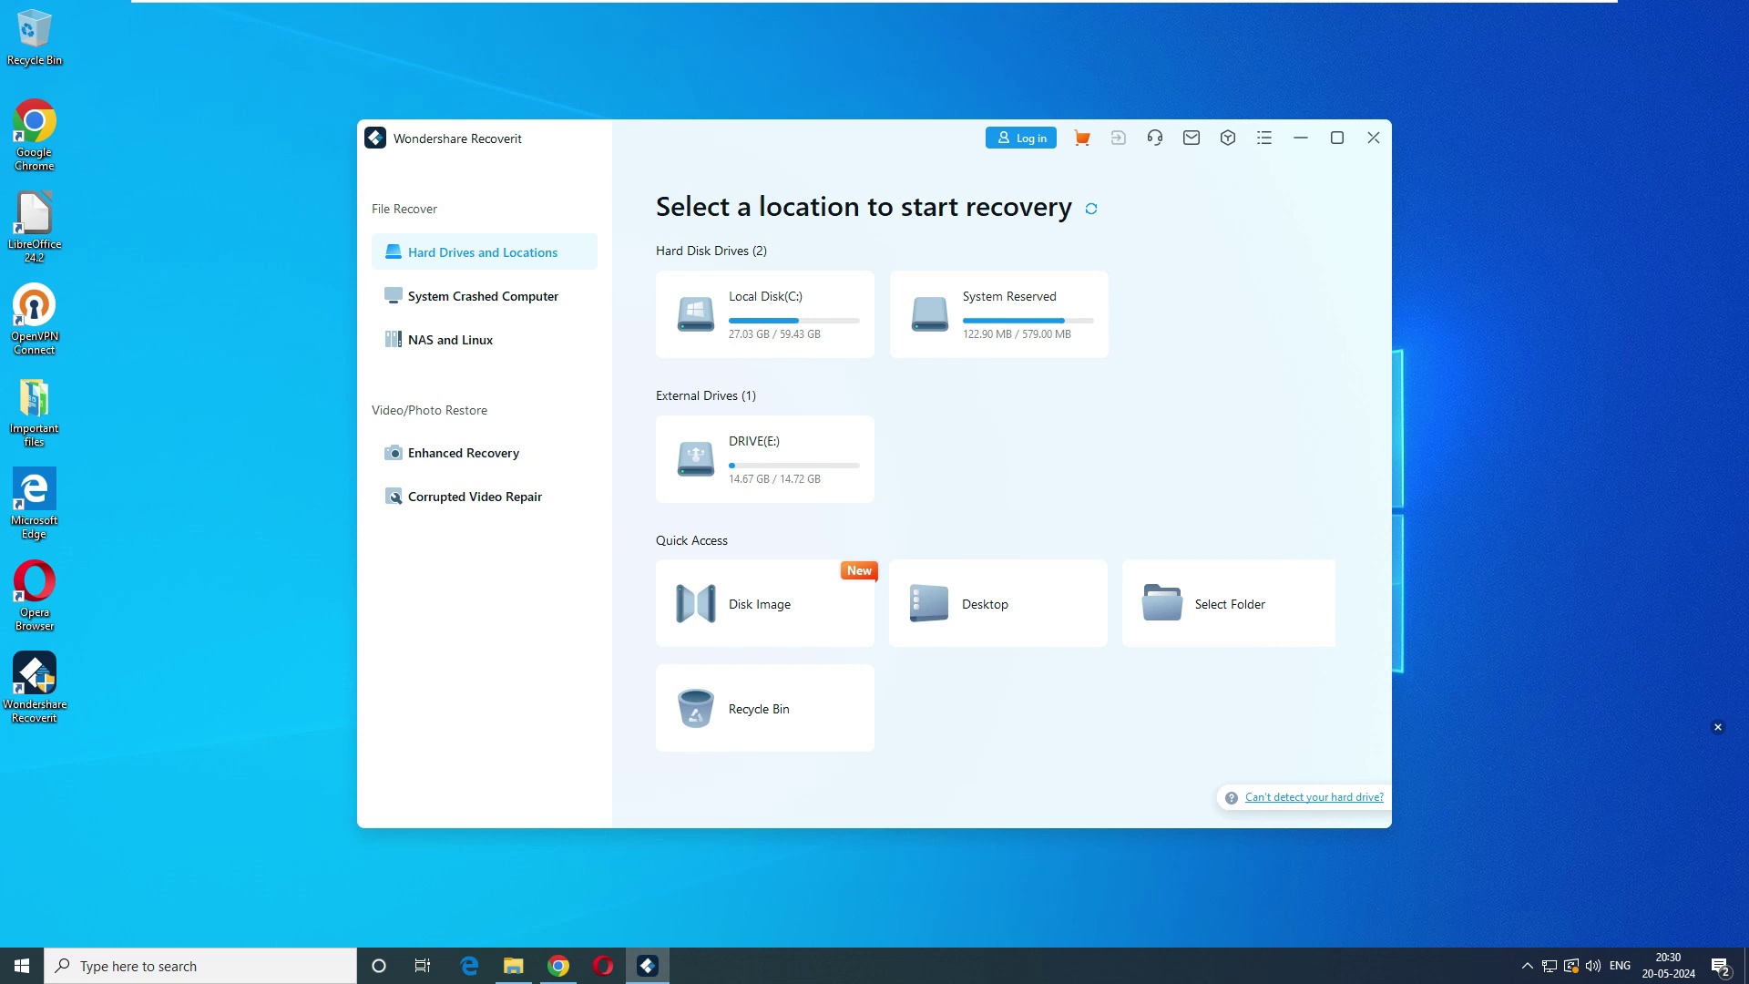
Scan the E:\Important files folder for lost files in Recoverit and dismiss the completion notice
left_click(1230, 604)
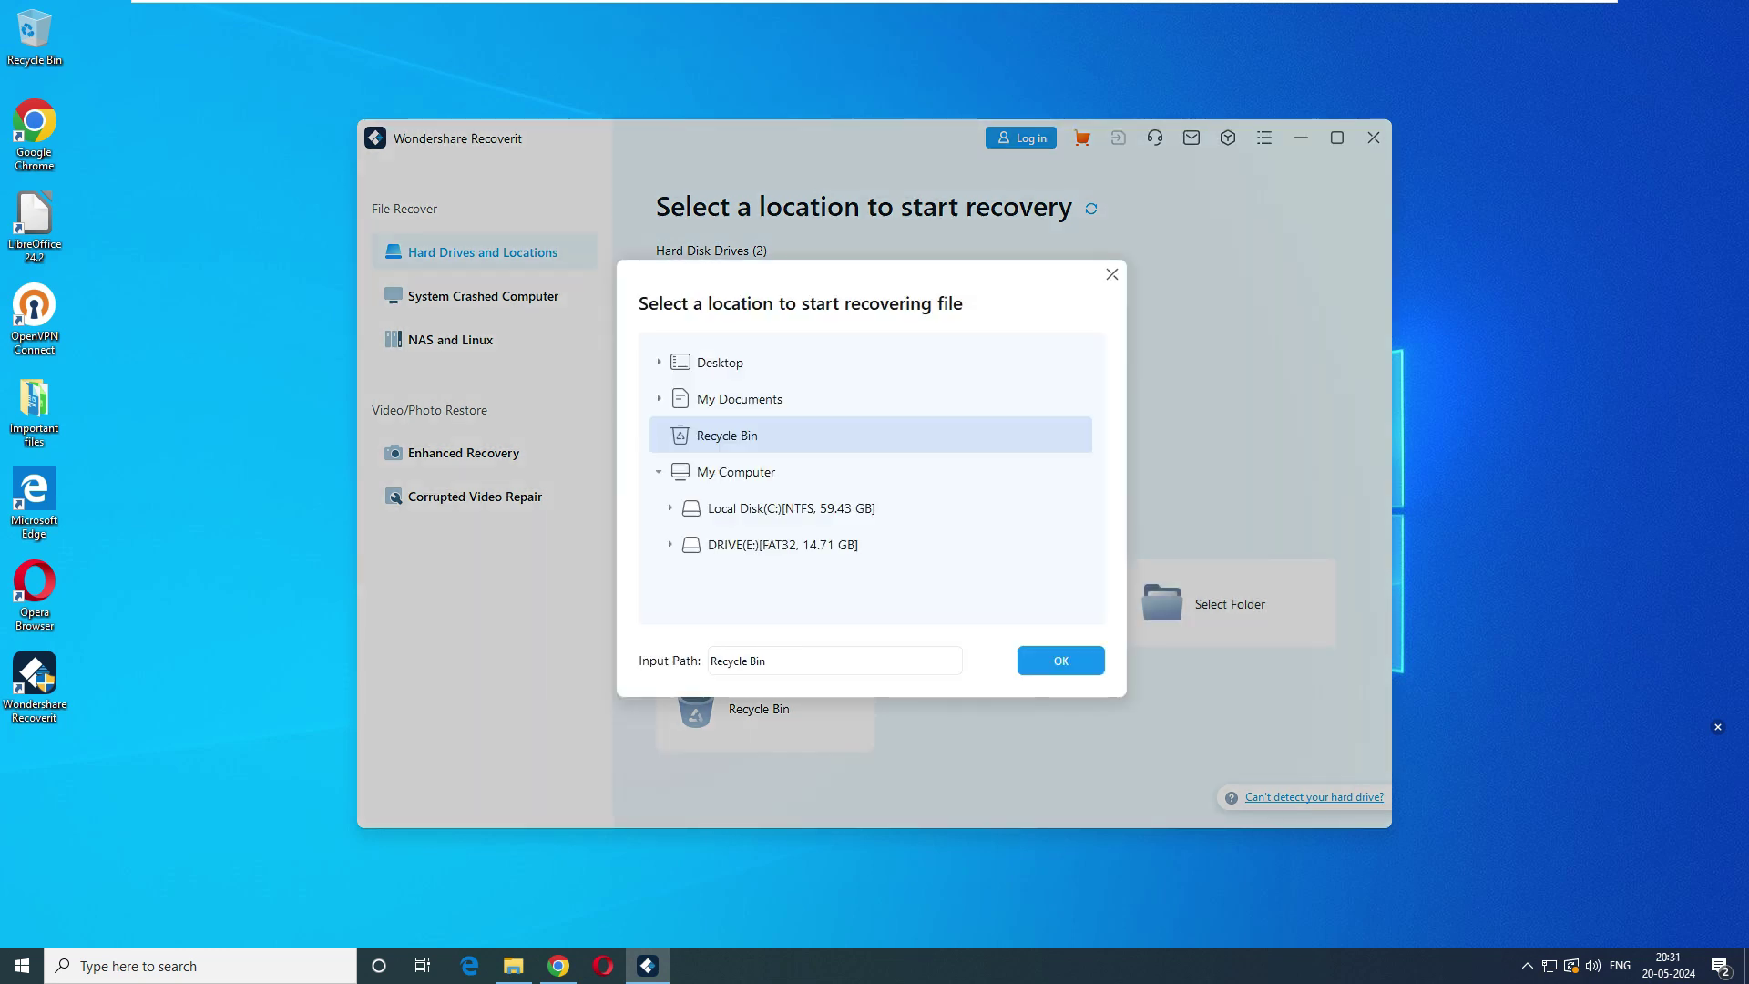
left_click(782, 545)
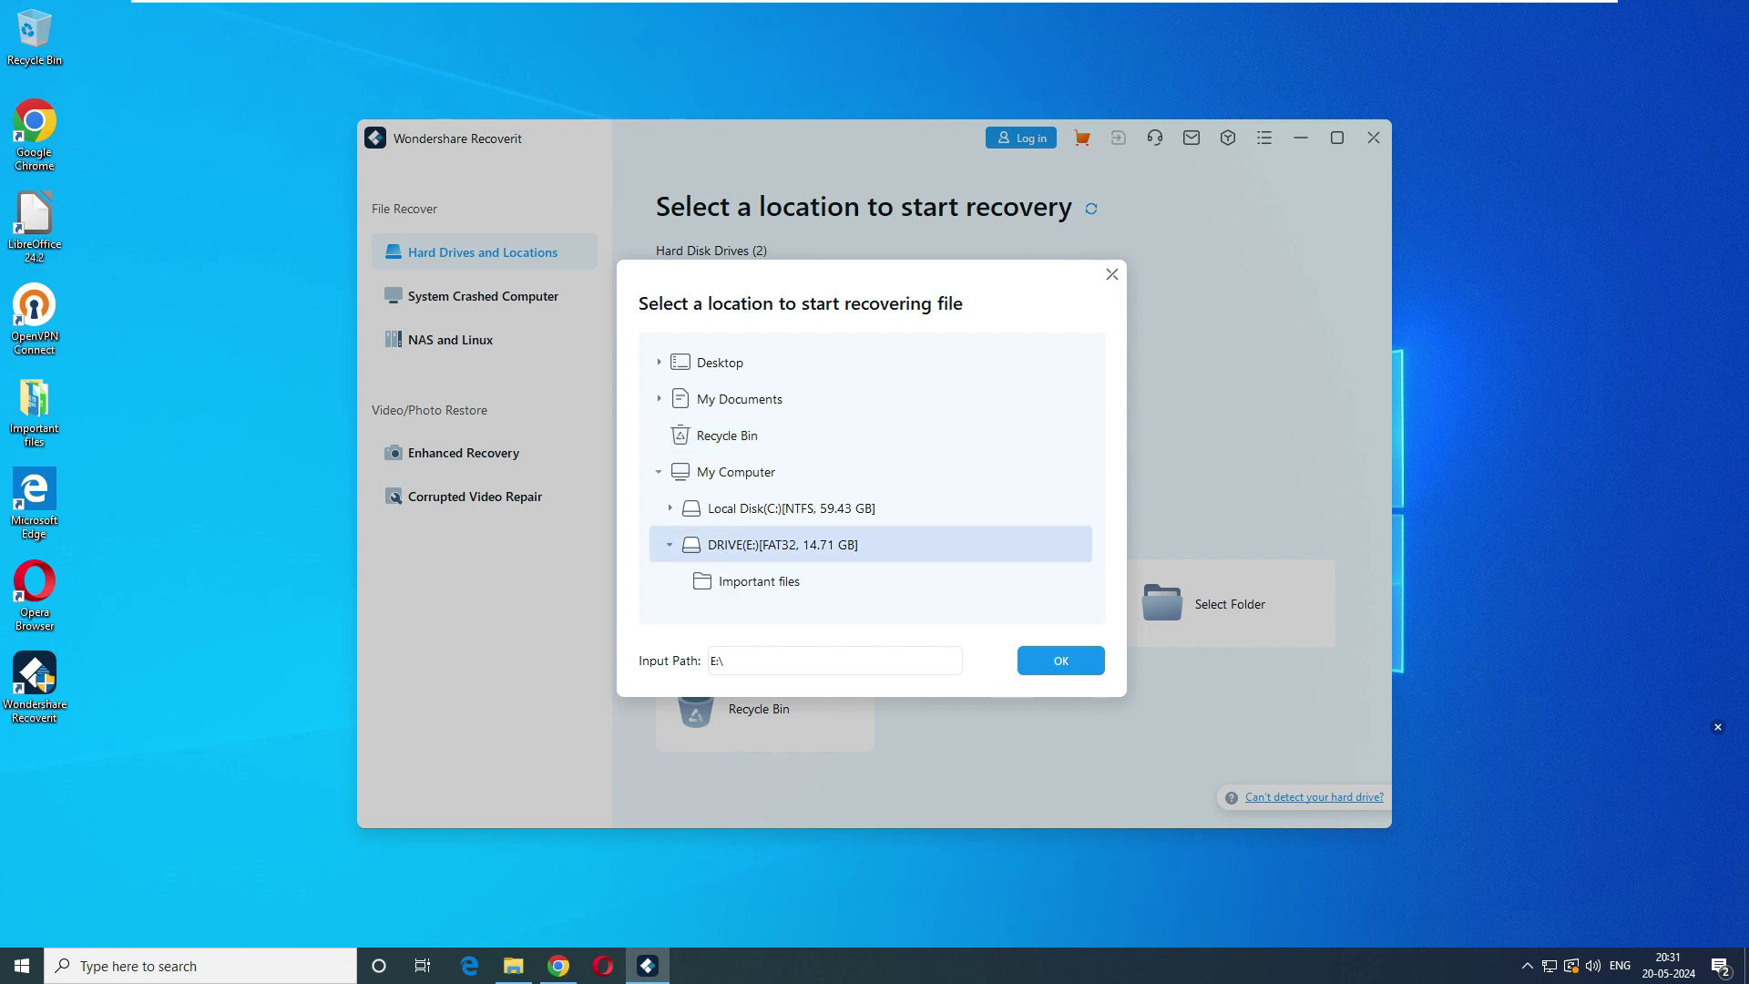
left_click(759, 582)
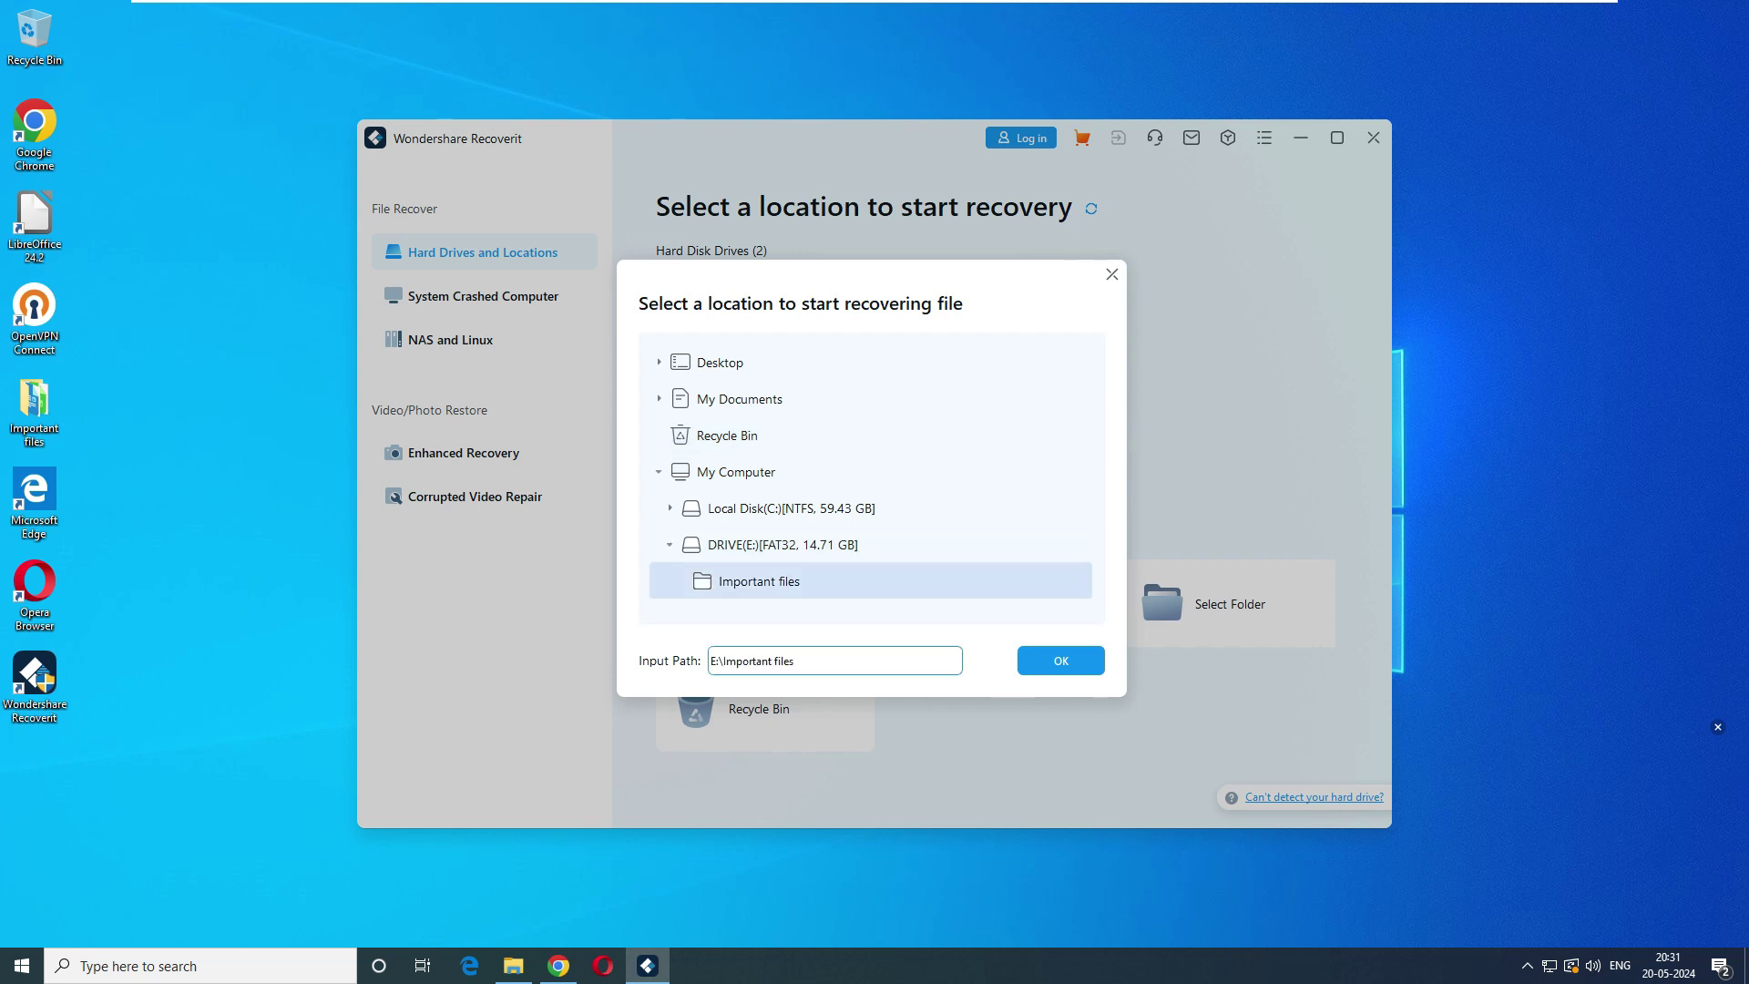
left_click(1060, 660)
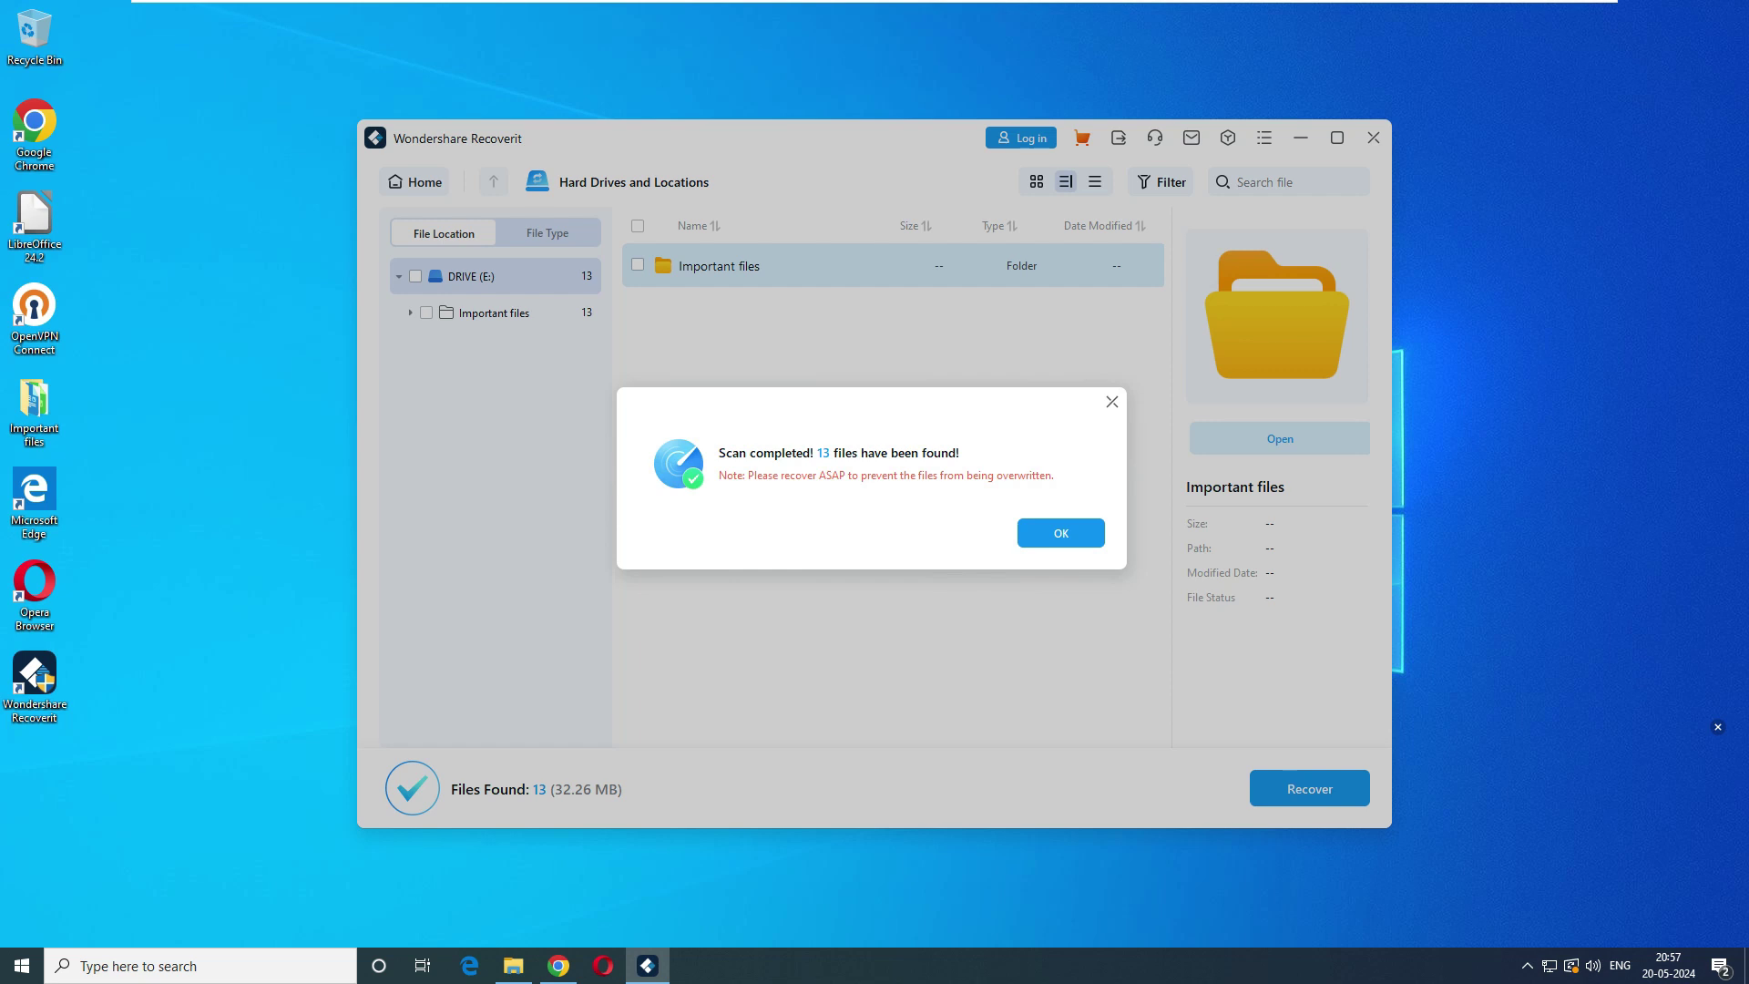
left_click(1061, 533)
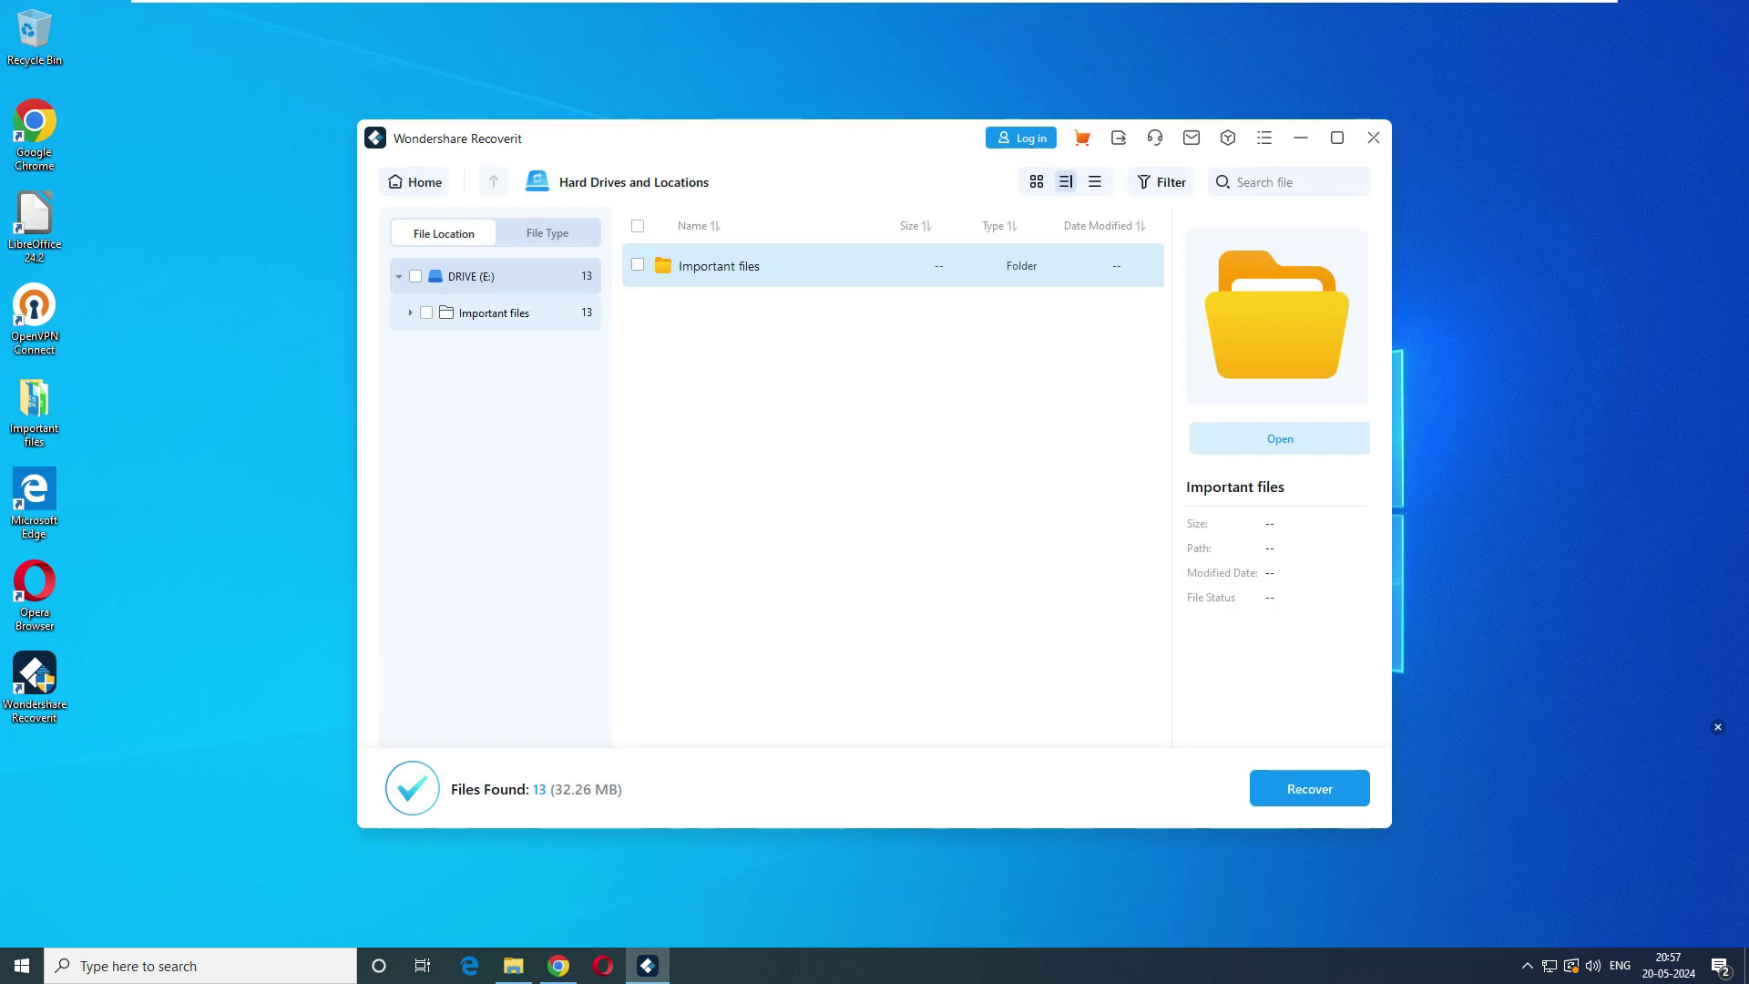
Mark the Photos folder under Important files for recovery and open it in the scan results
left_click(410, 313)
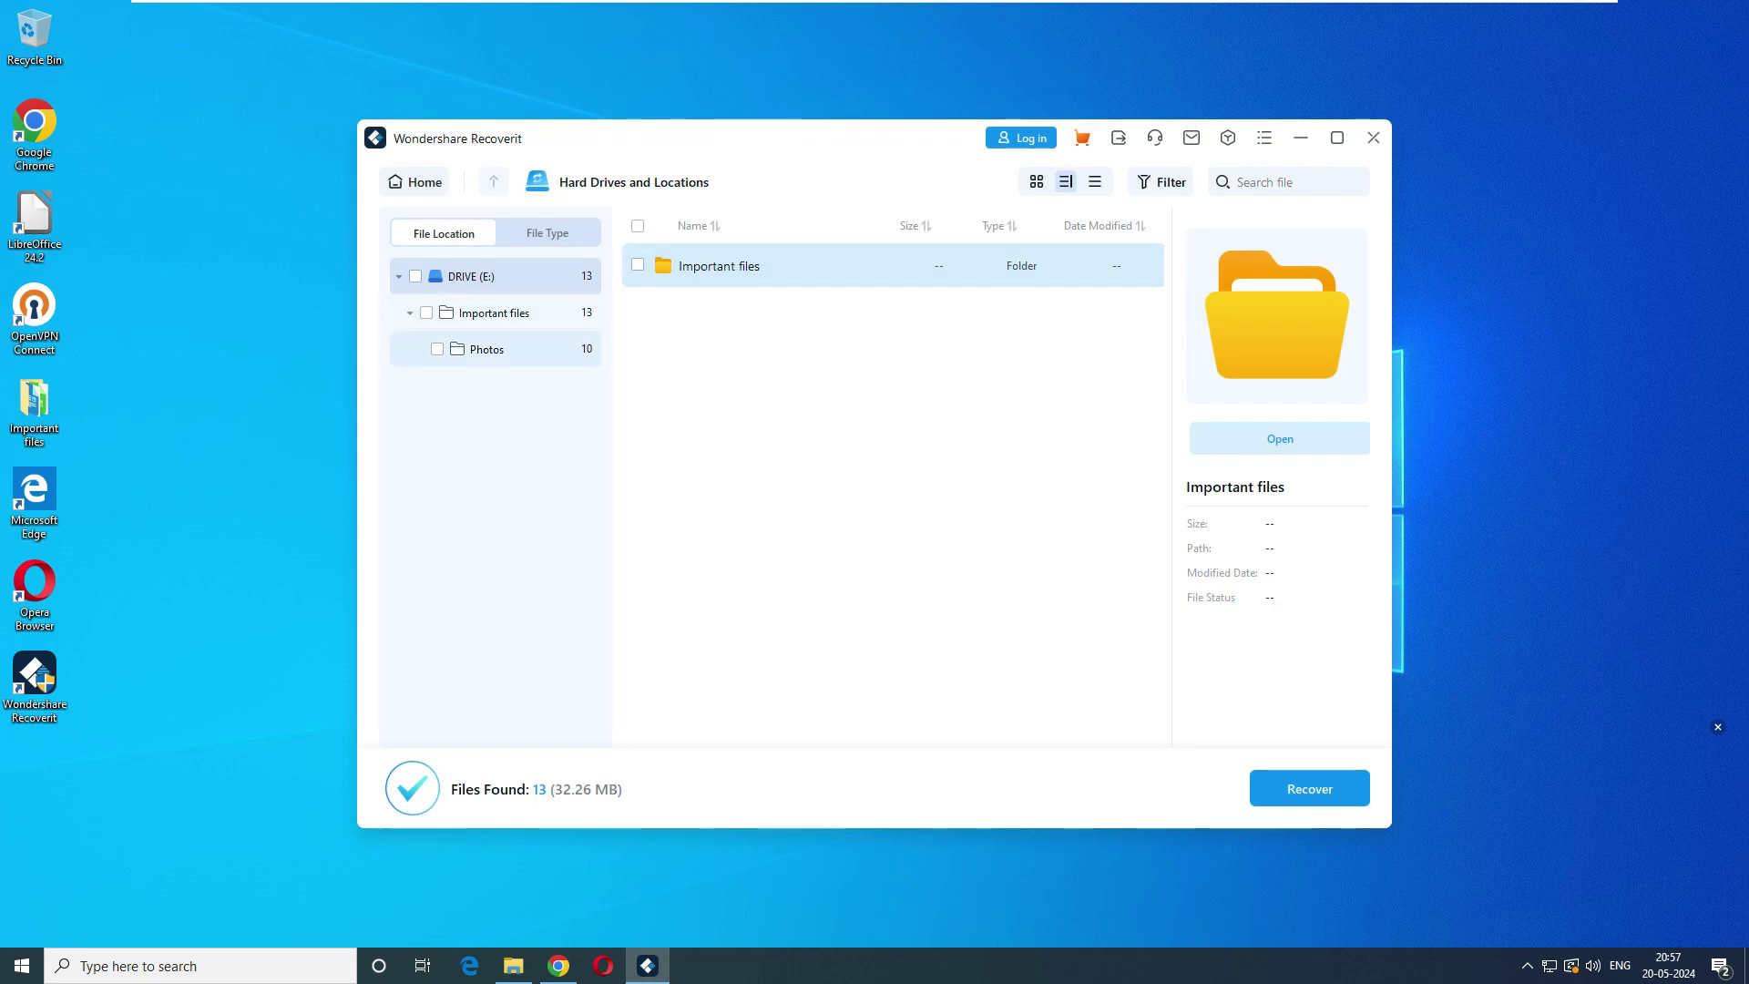
left_click(438, 349)
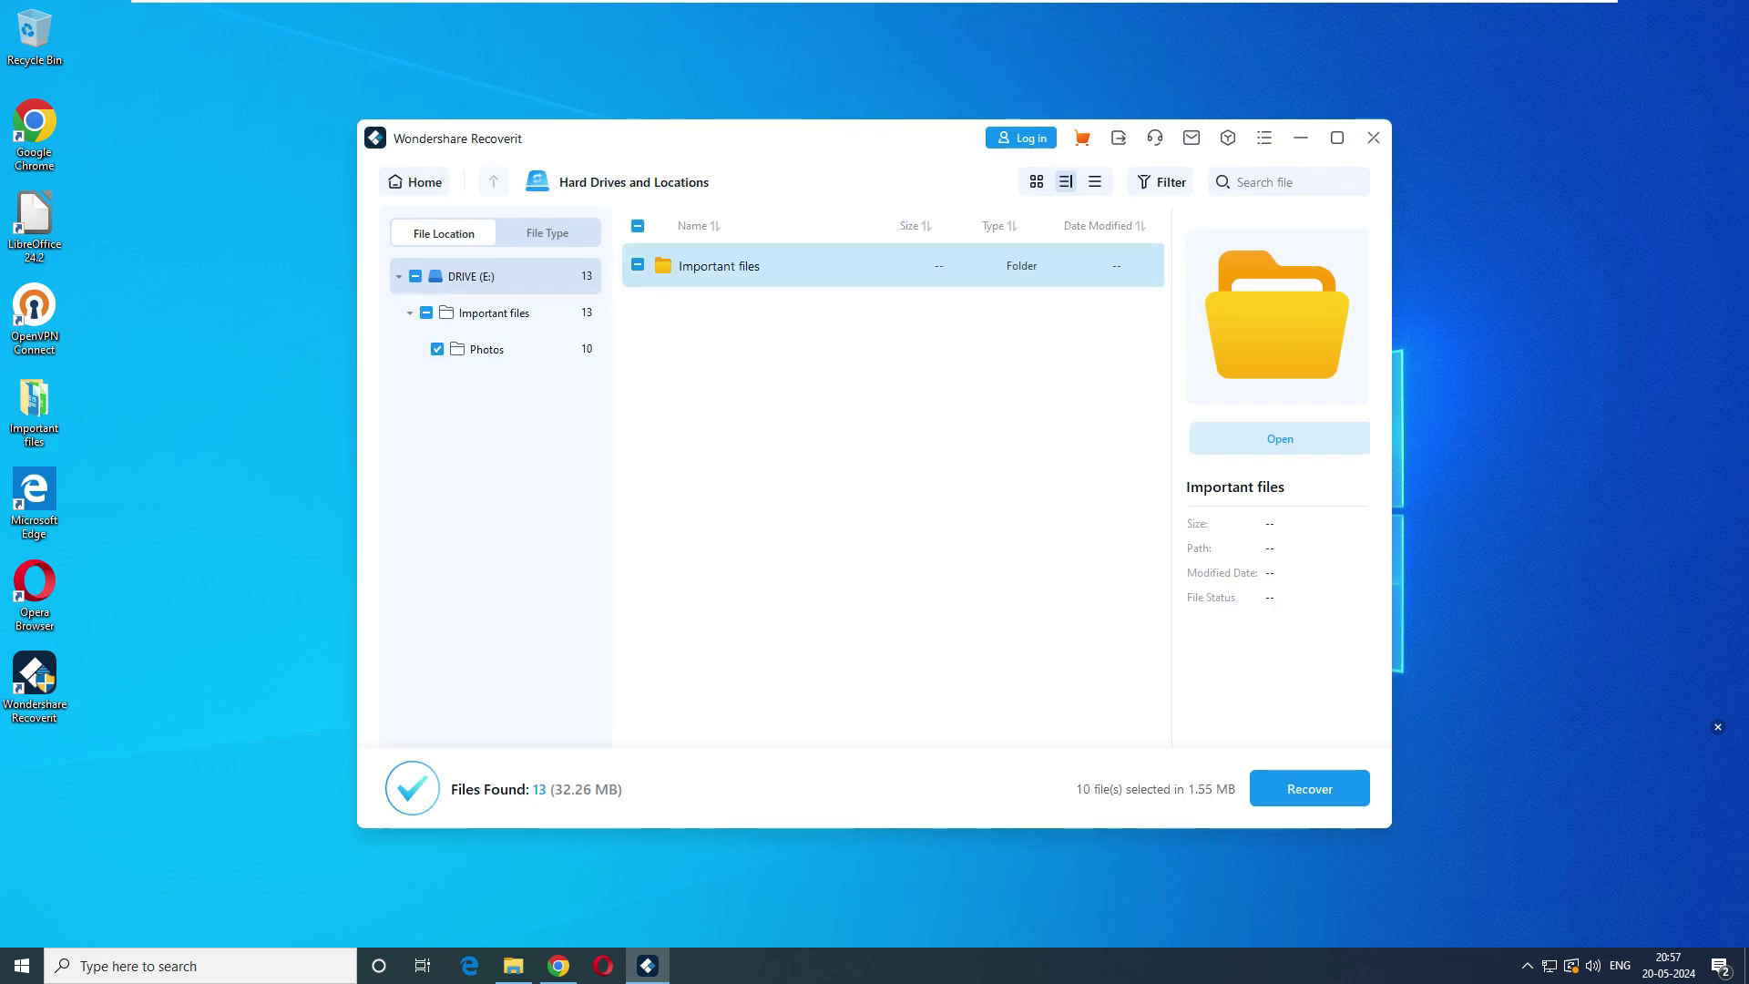
double_click(719, 266)
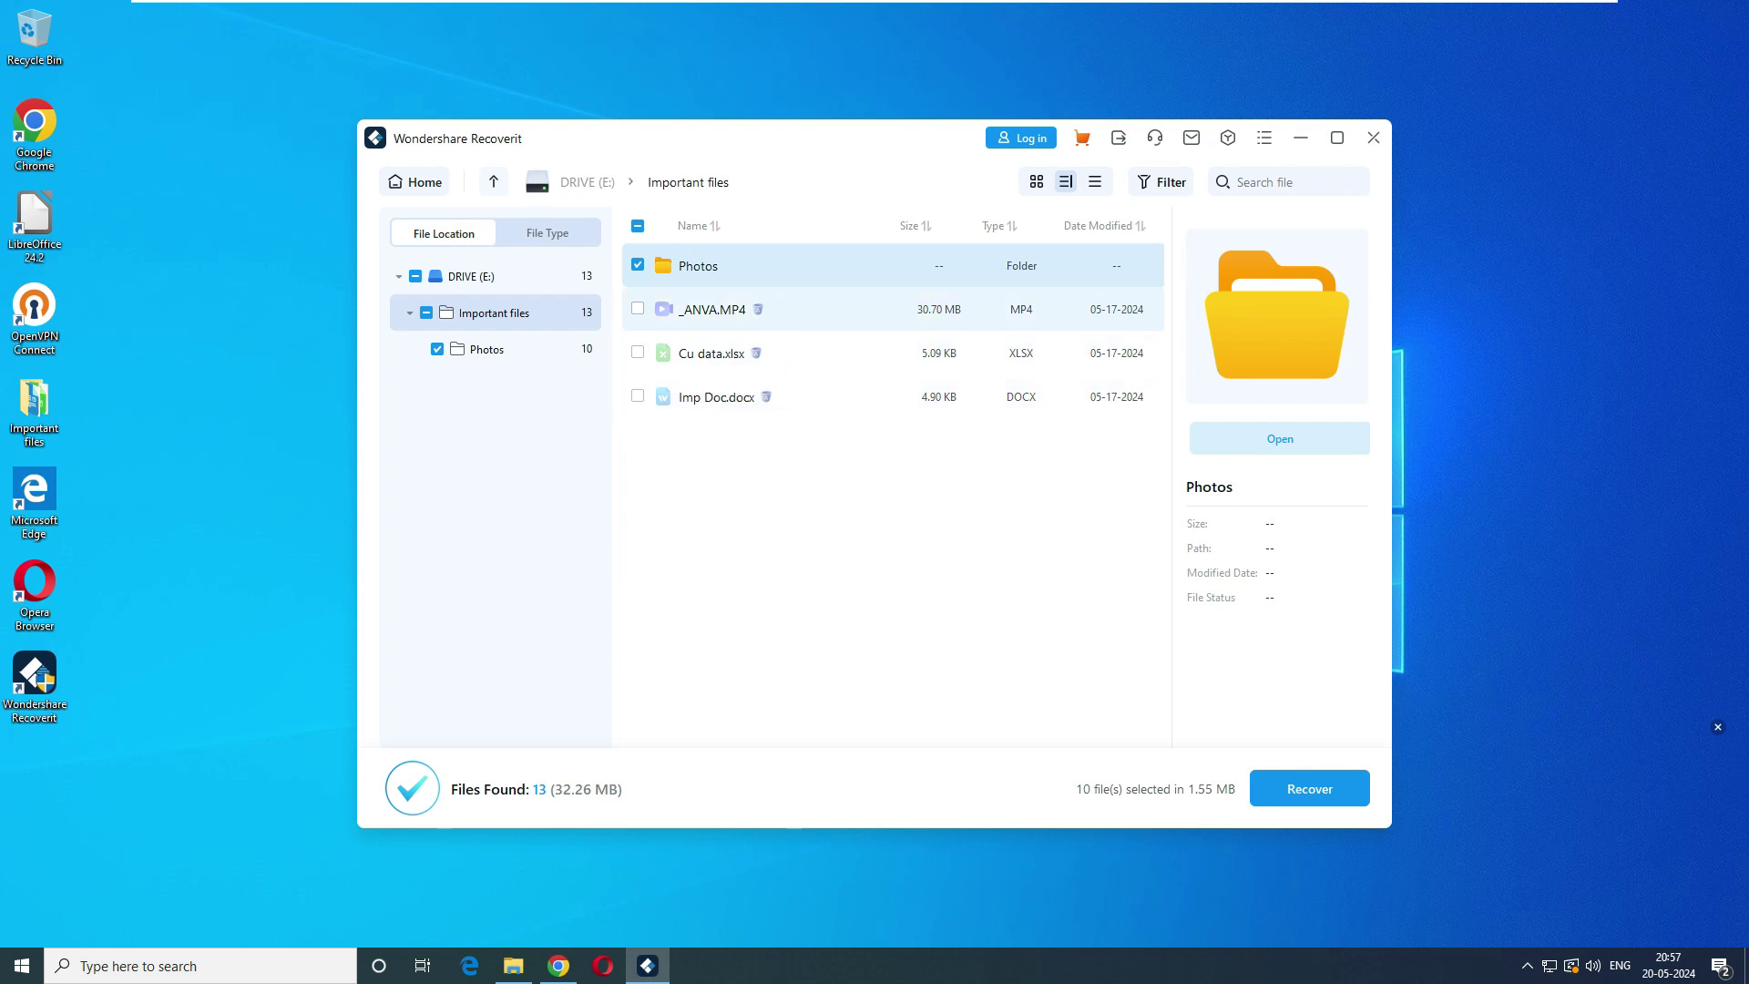
double_click(698, 265)
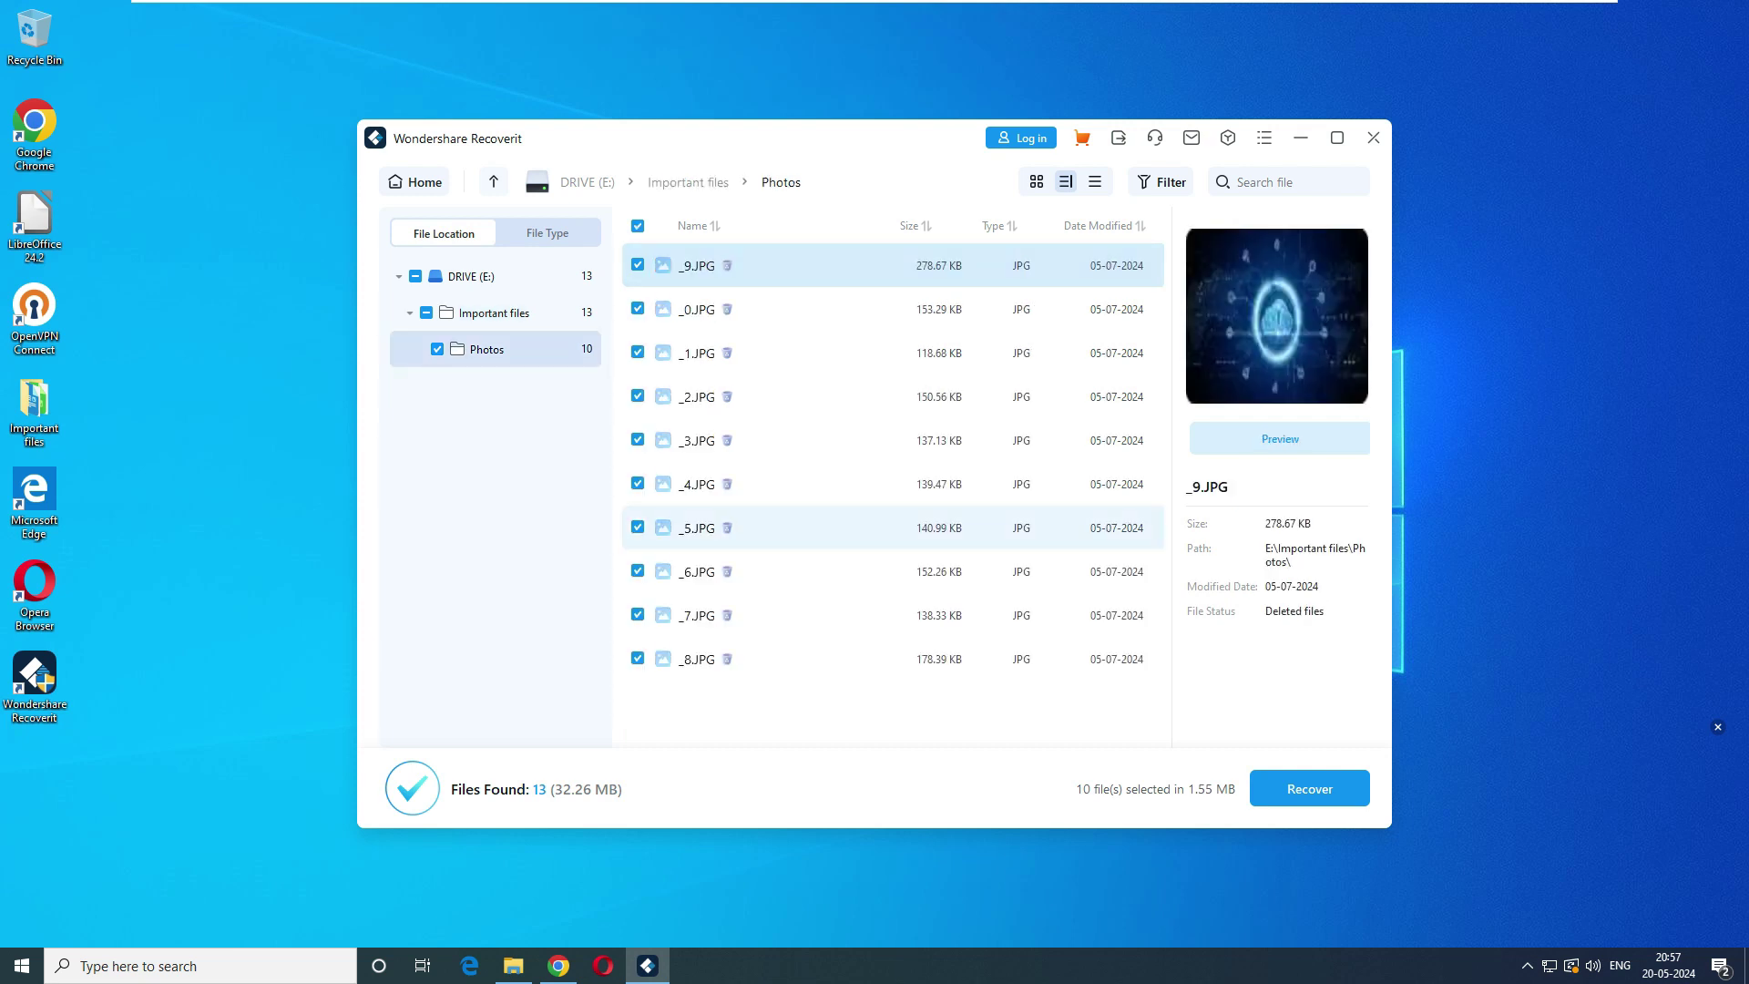
Preview the deleted photos down to _2.JPG and go back to the DRIVE (E:) level
key("Down")
key("Down")
key("Down")
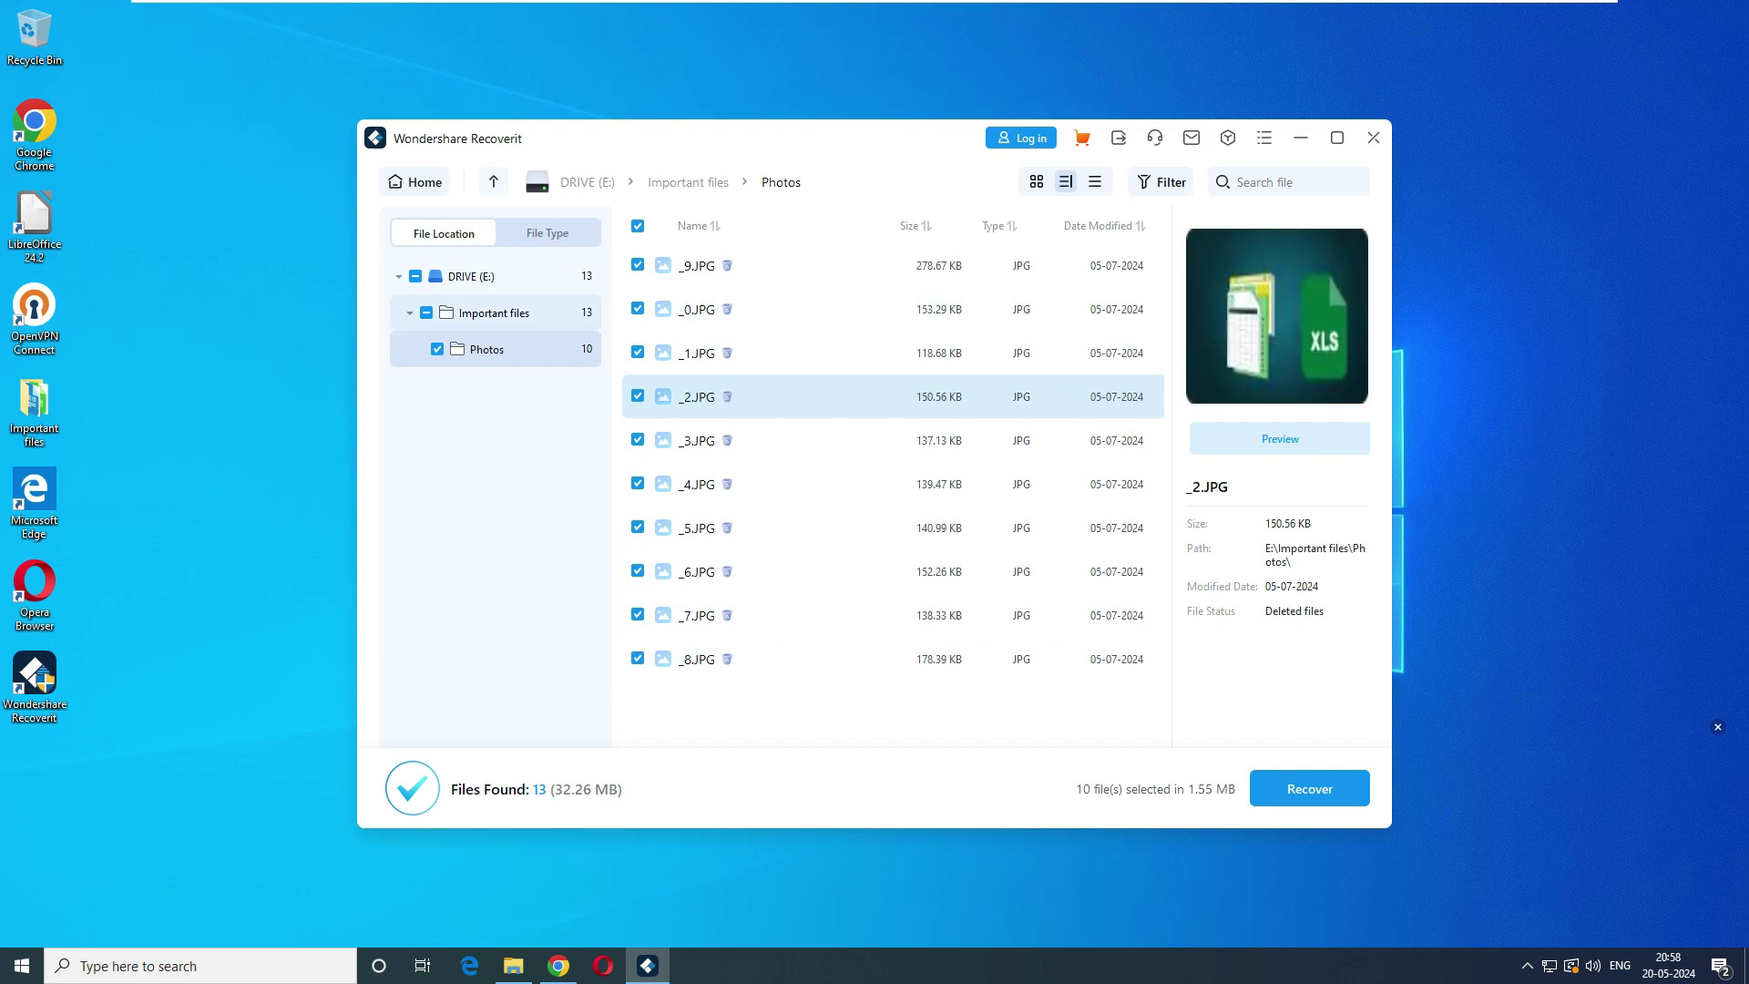
left_click(494, 313)
left_click(471, 276)
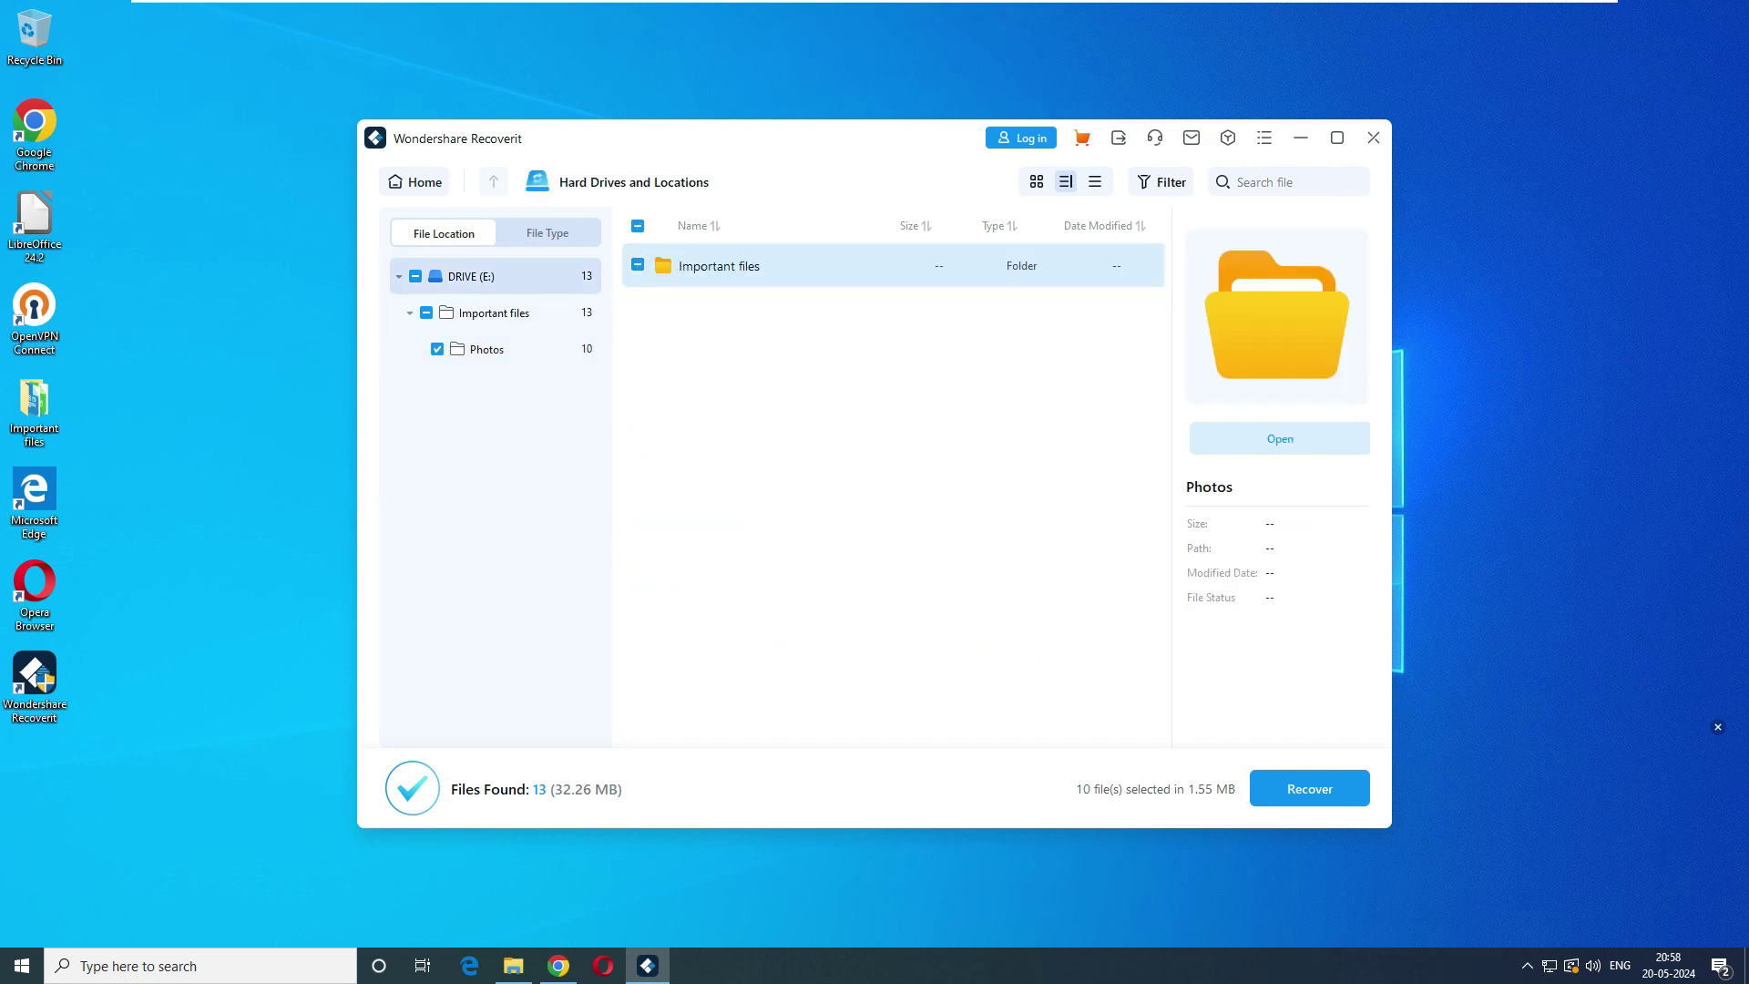
Try to recover the marked Photos folder, dismissing the plan offer, and reopen Important files in the scan results
left_click(1309, 788)
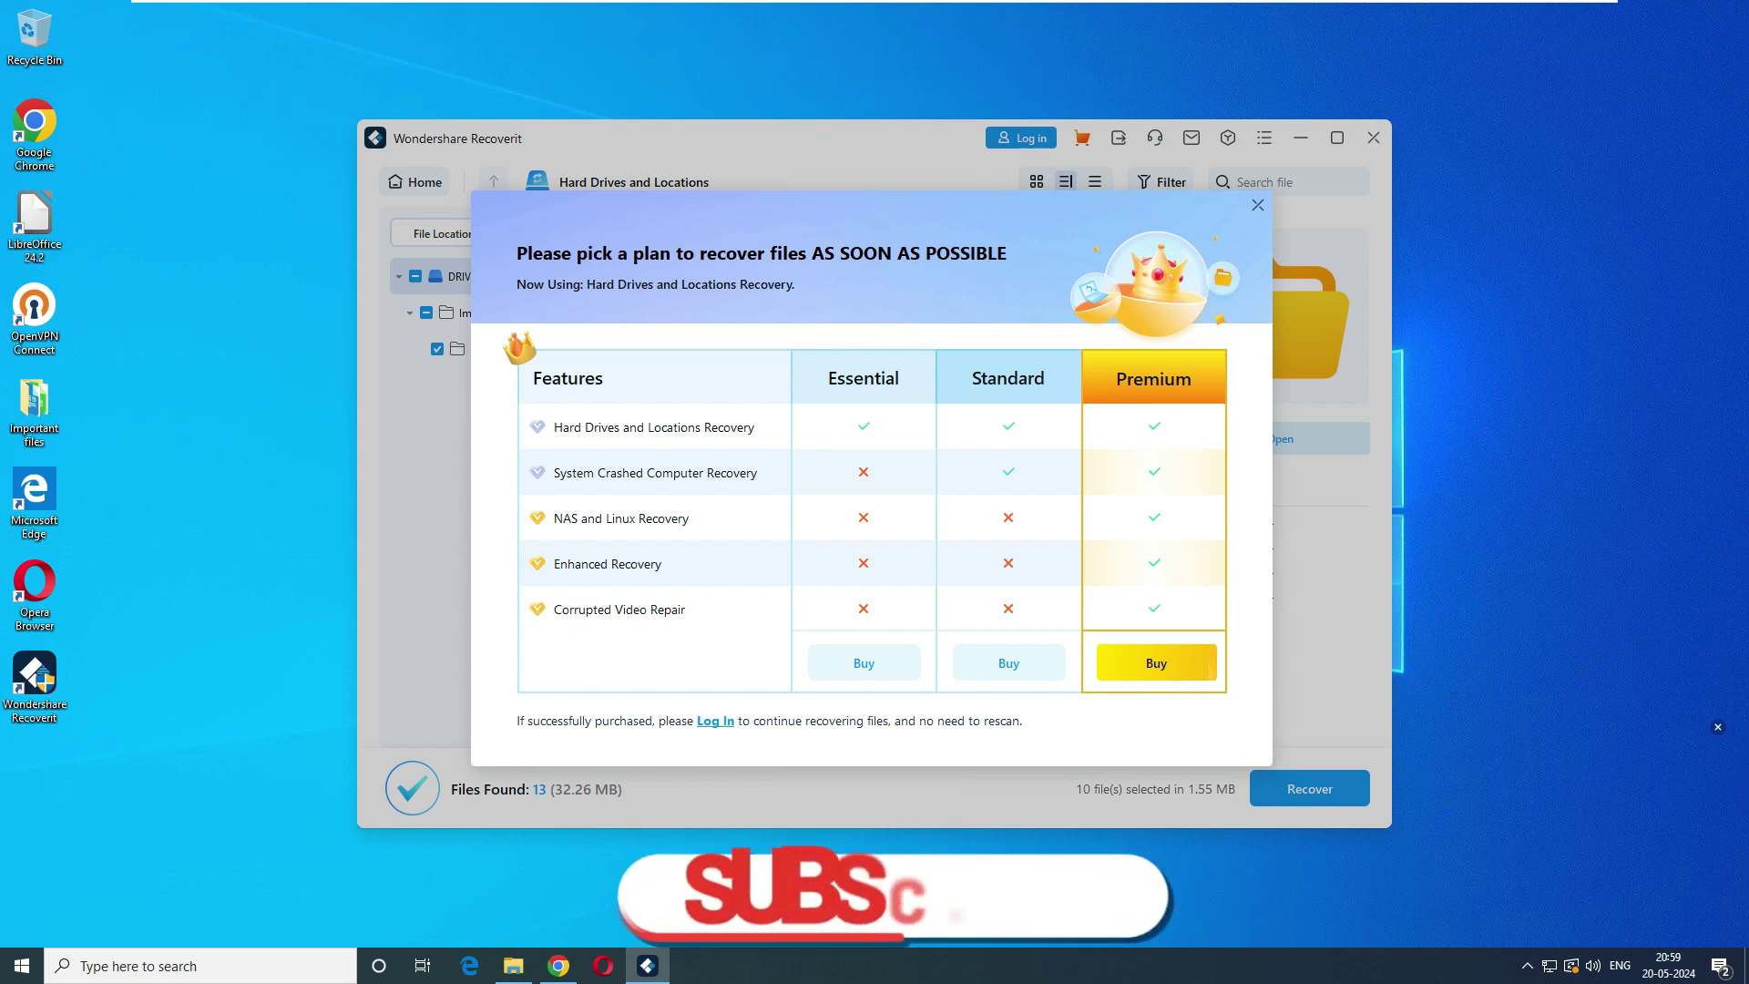
key("Escape")
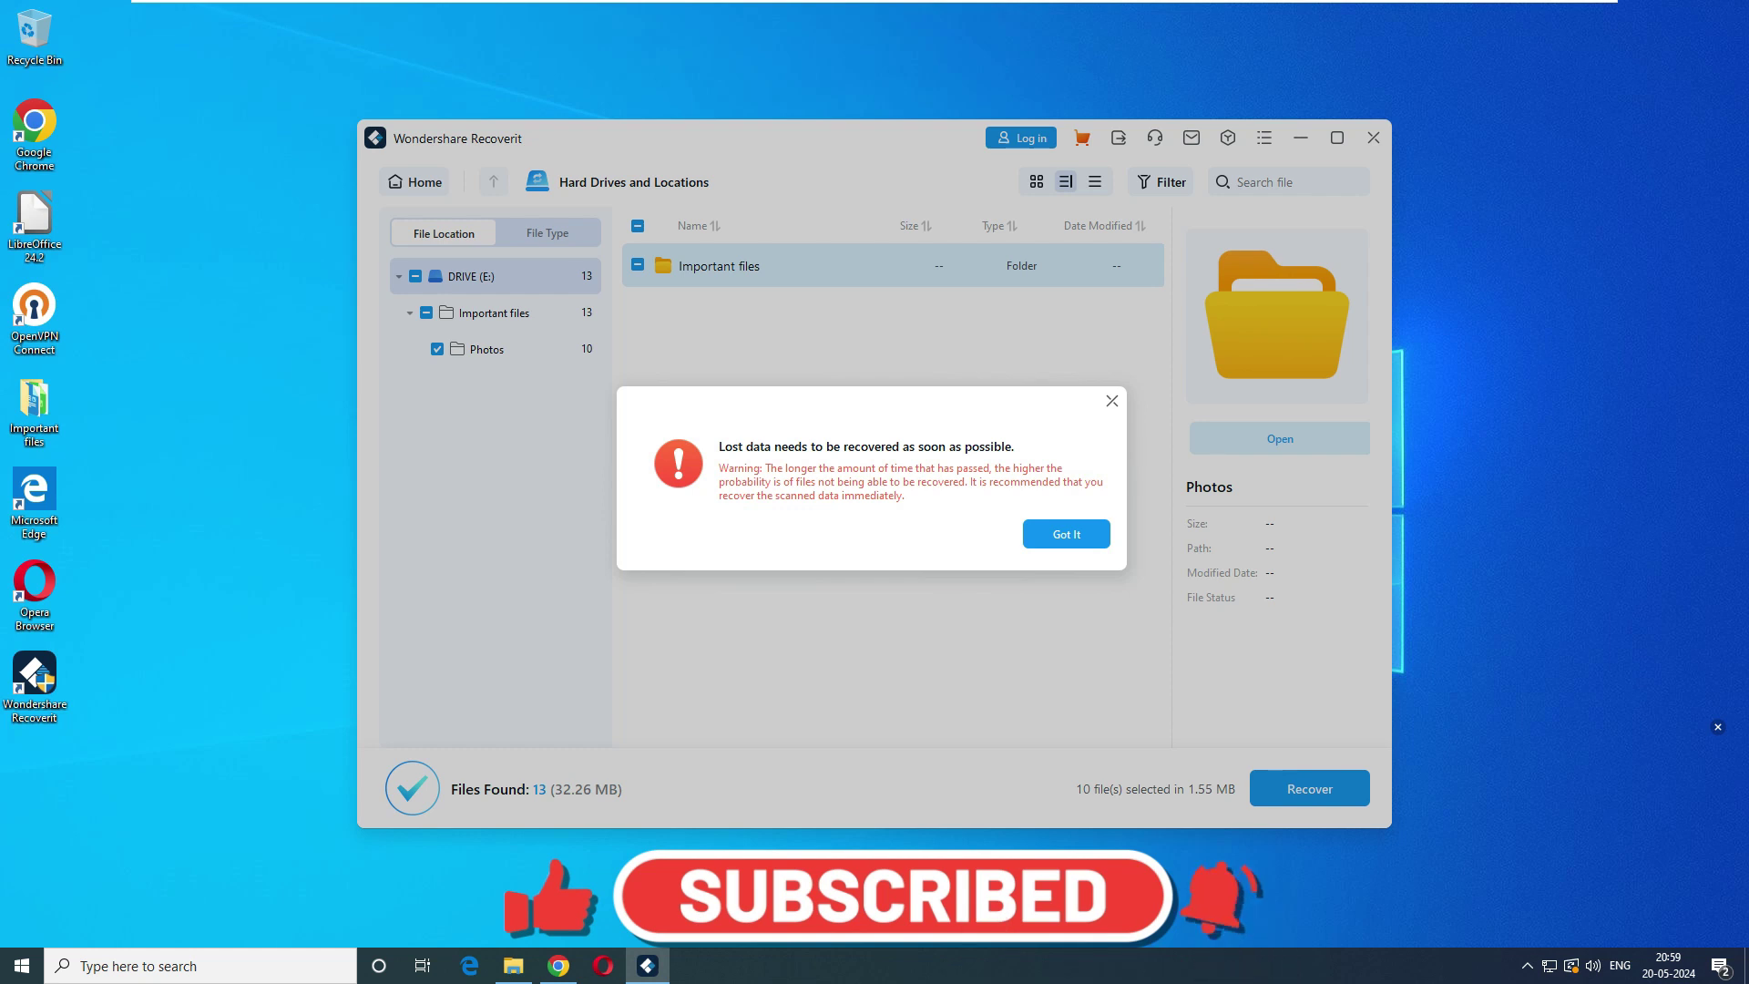
left_click(1066, 534)
double_click(720, 266)
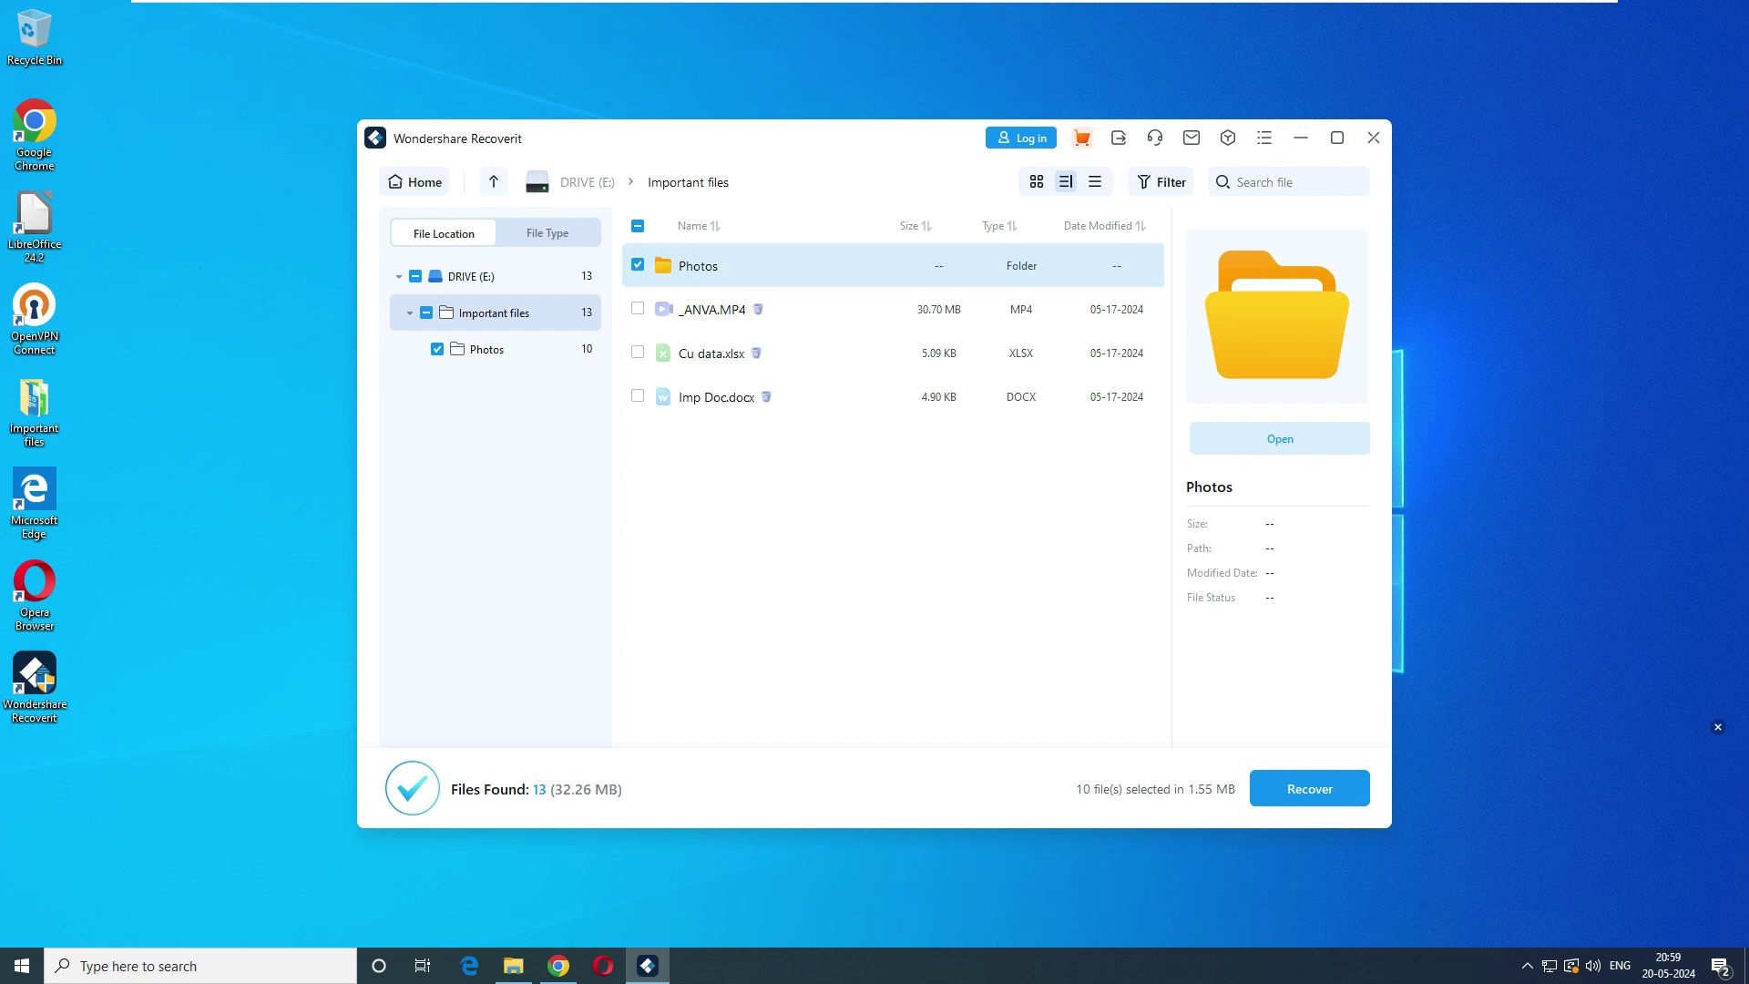
Open and dismiss the Recoverit purchase window, and exit the program without buying a plan
left_click(1083, 138)
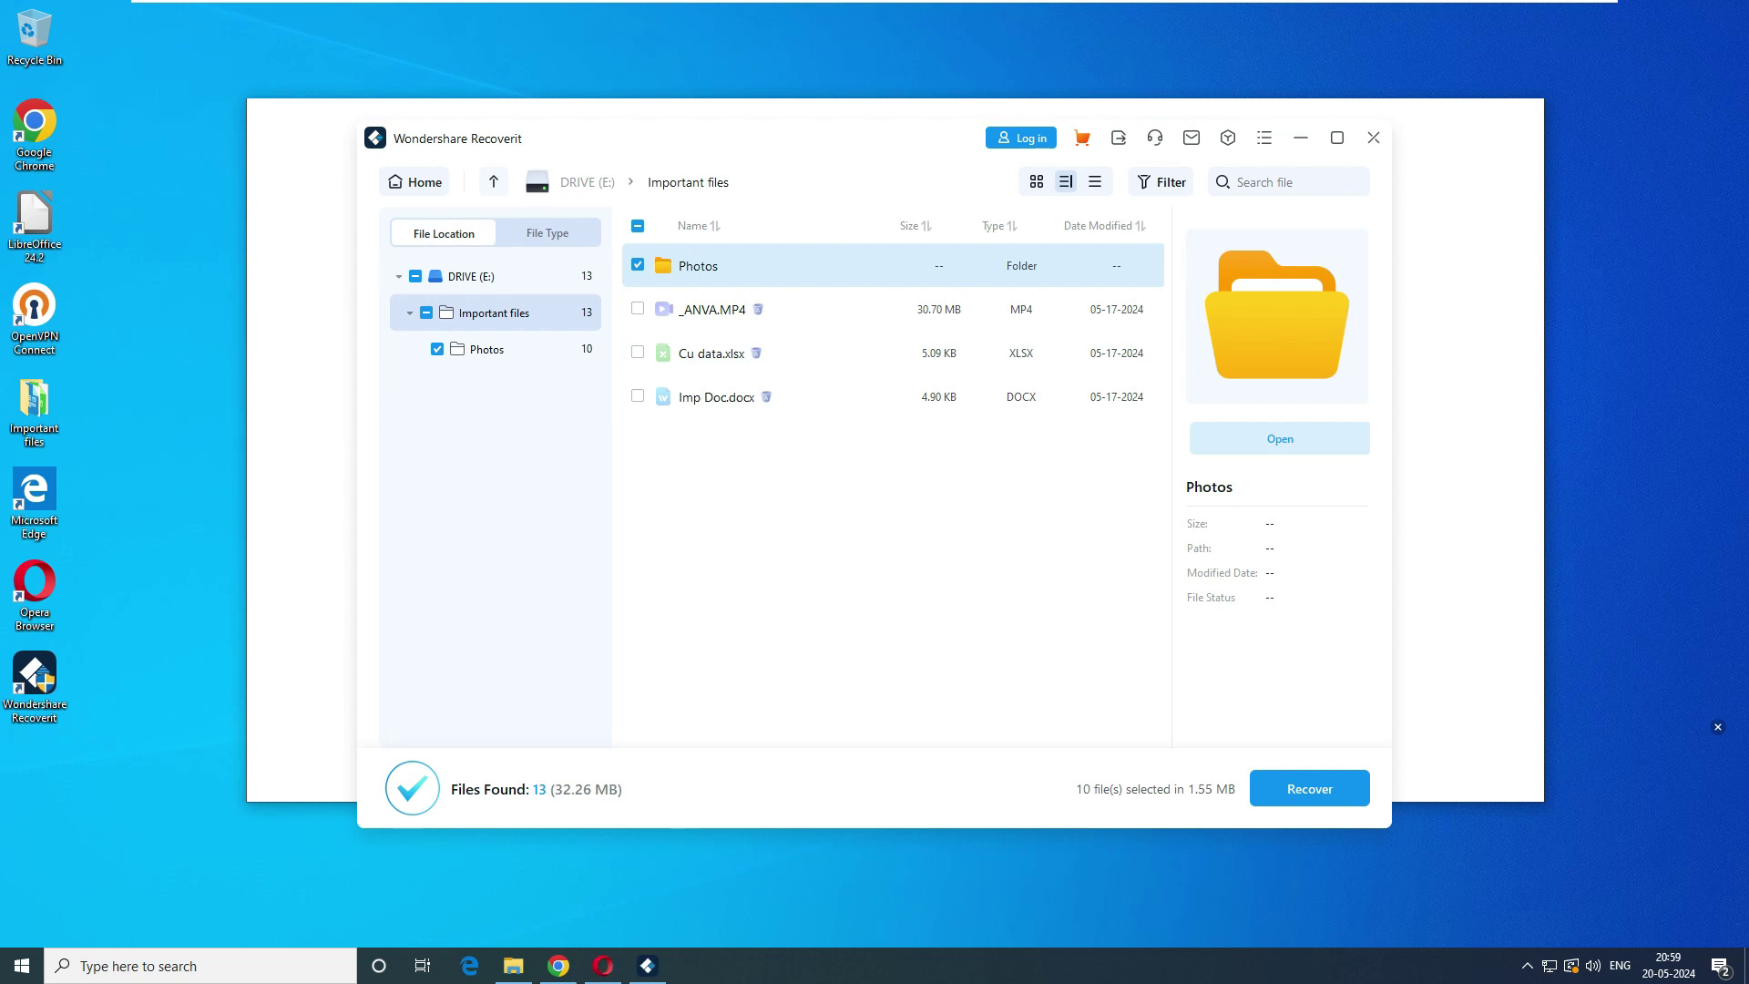
left_click(1524, 117)
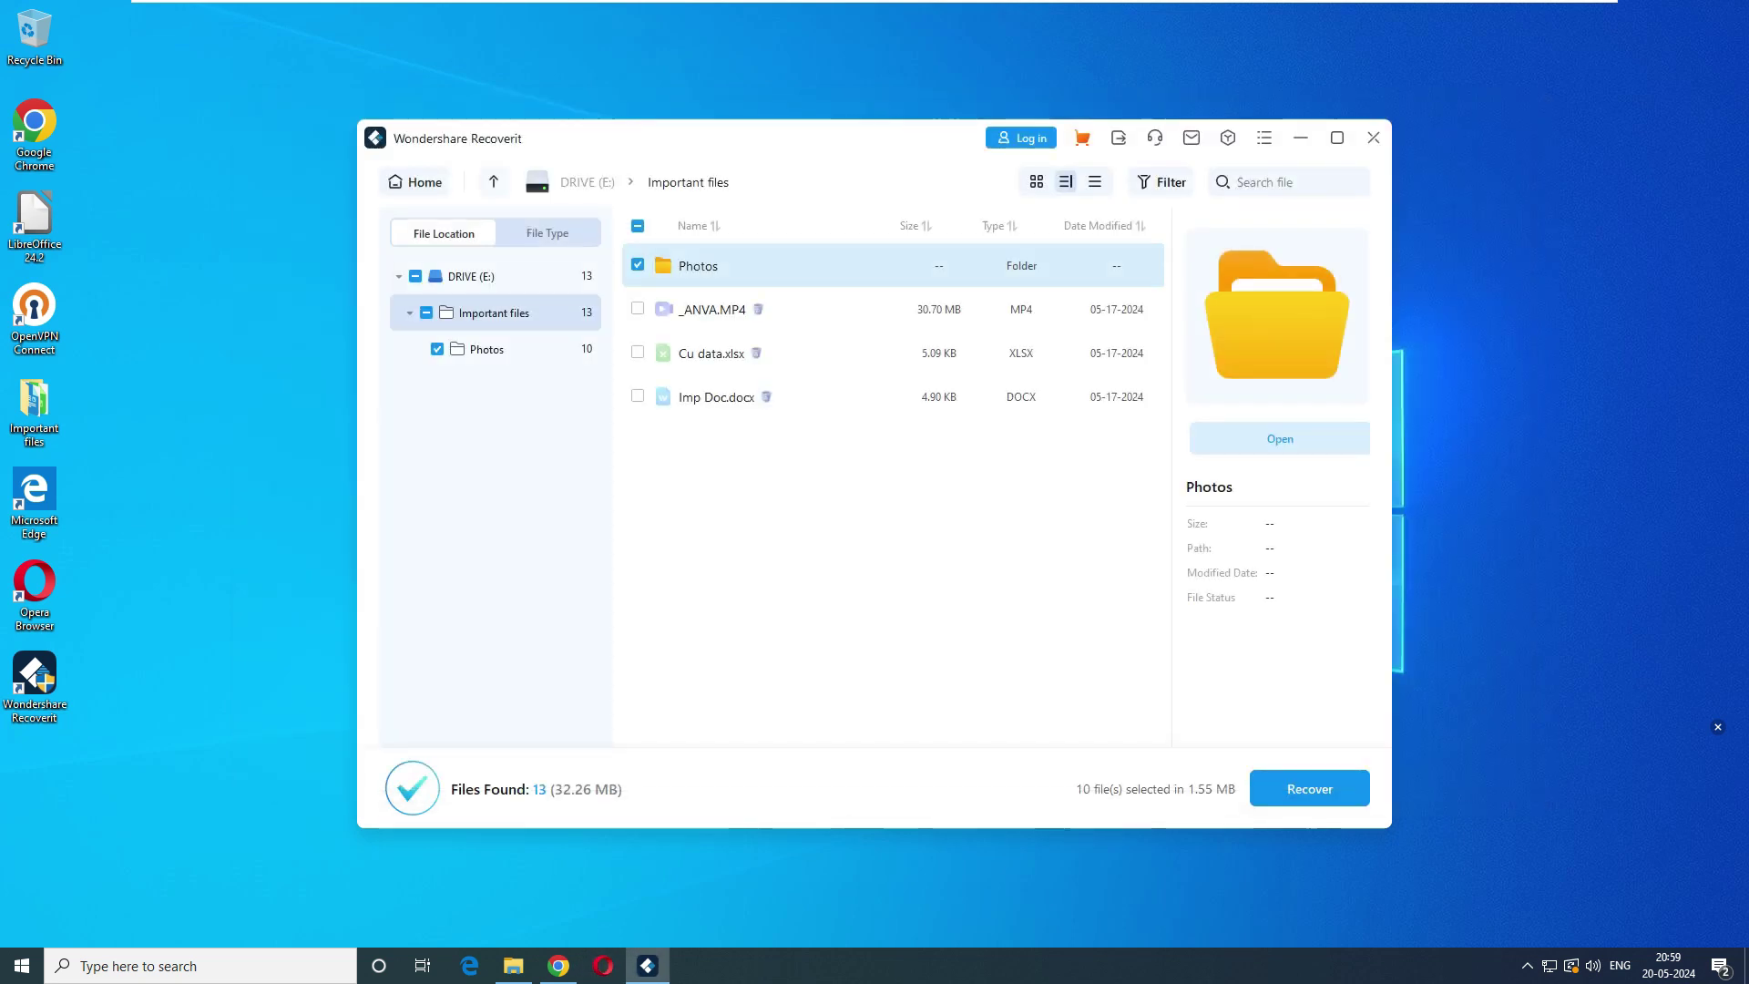
left_click(1374, 137)
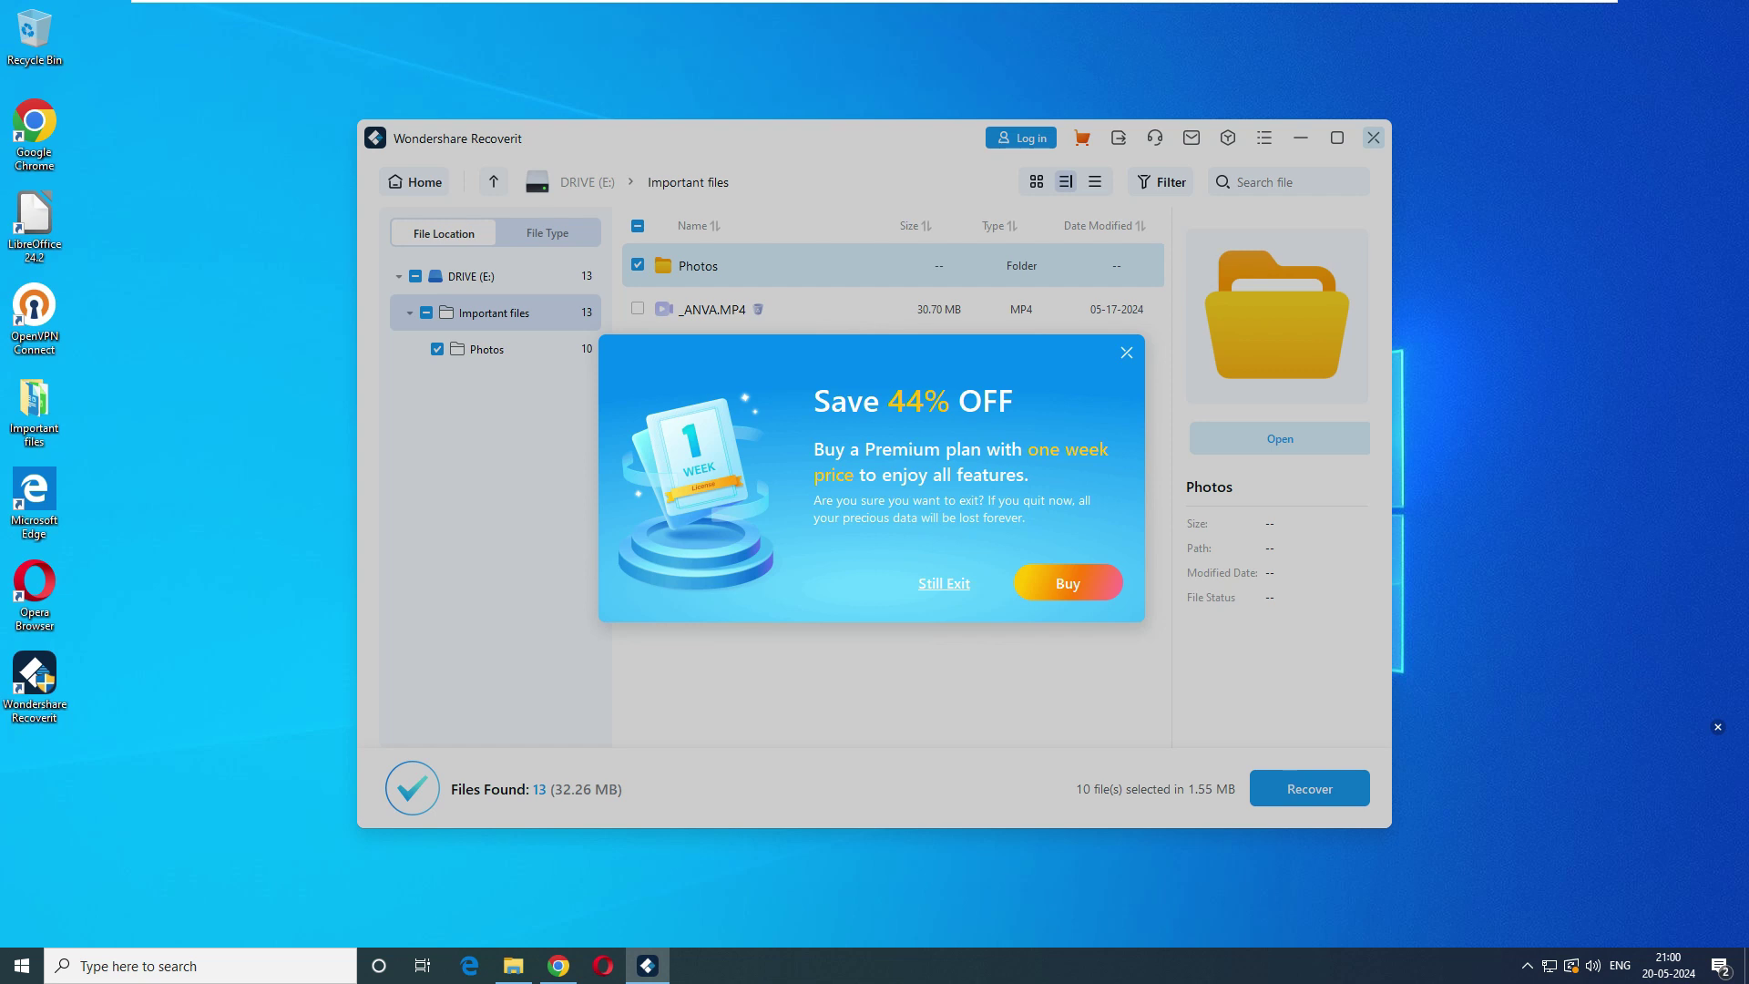
left_click(944, 584)
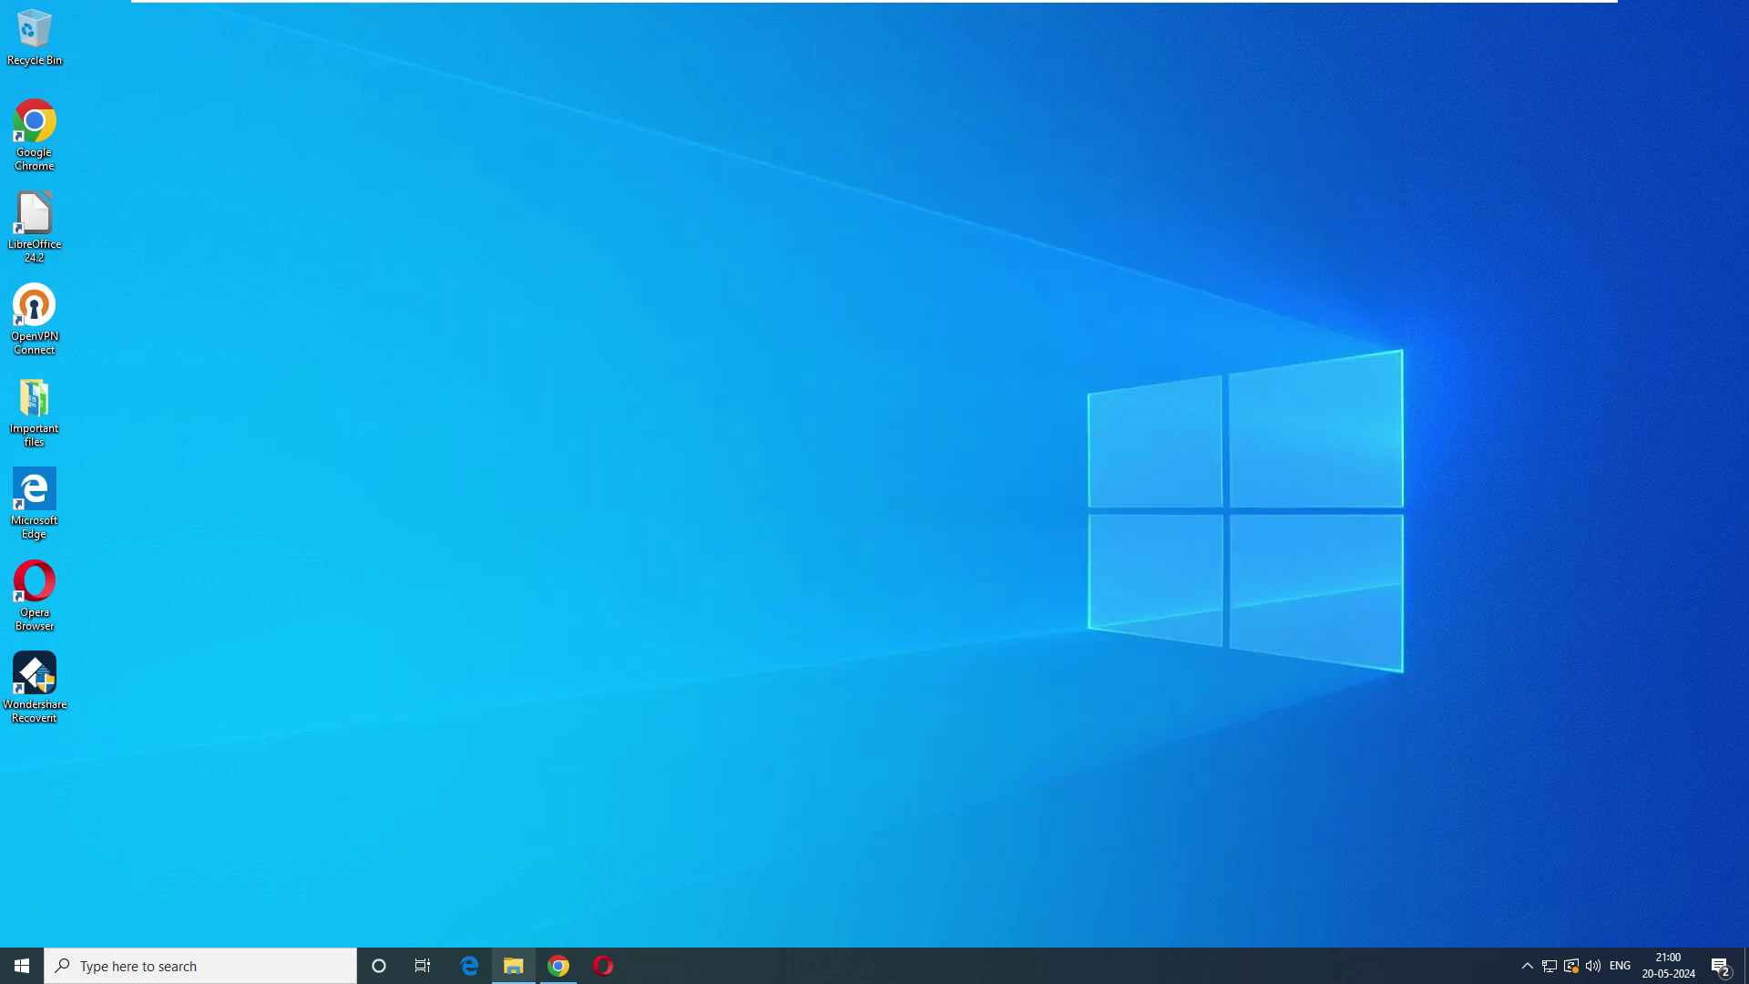
Quick-format DRIVE (E:) from File Explorer as FAT32 with 8192-byte allocation units and the volume label DRIVE
left_click(514, 966)
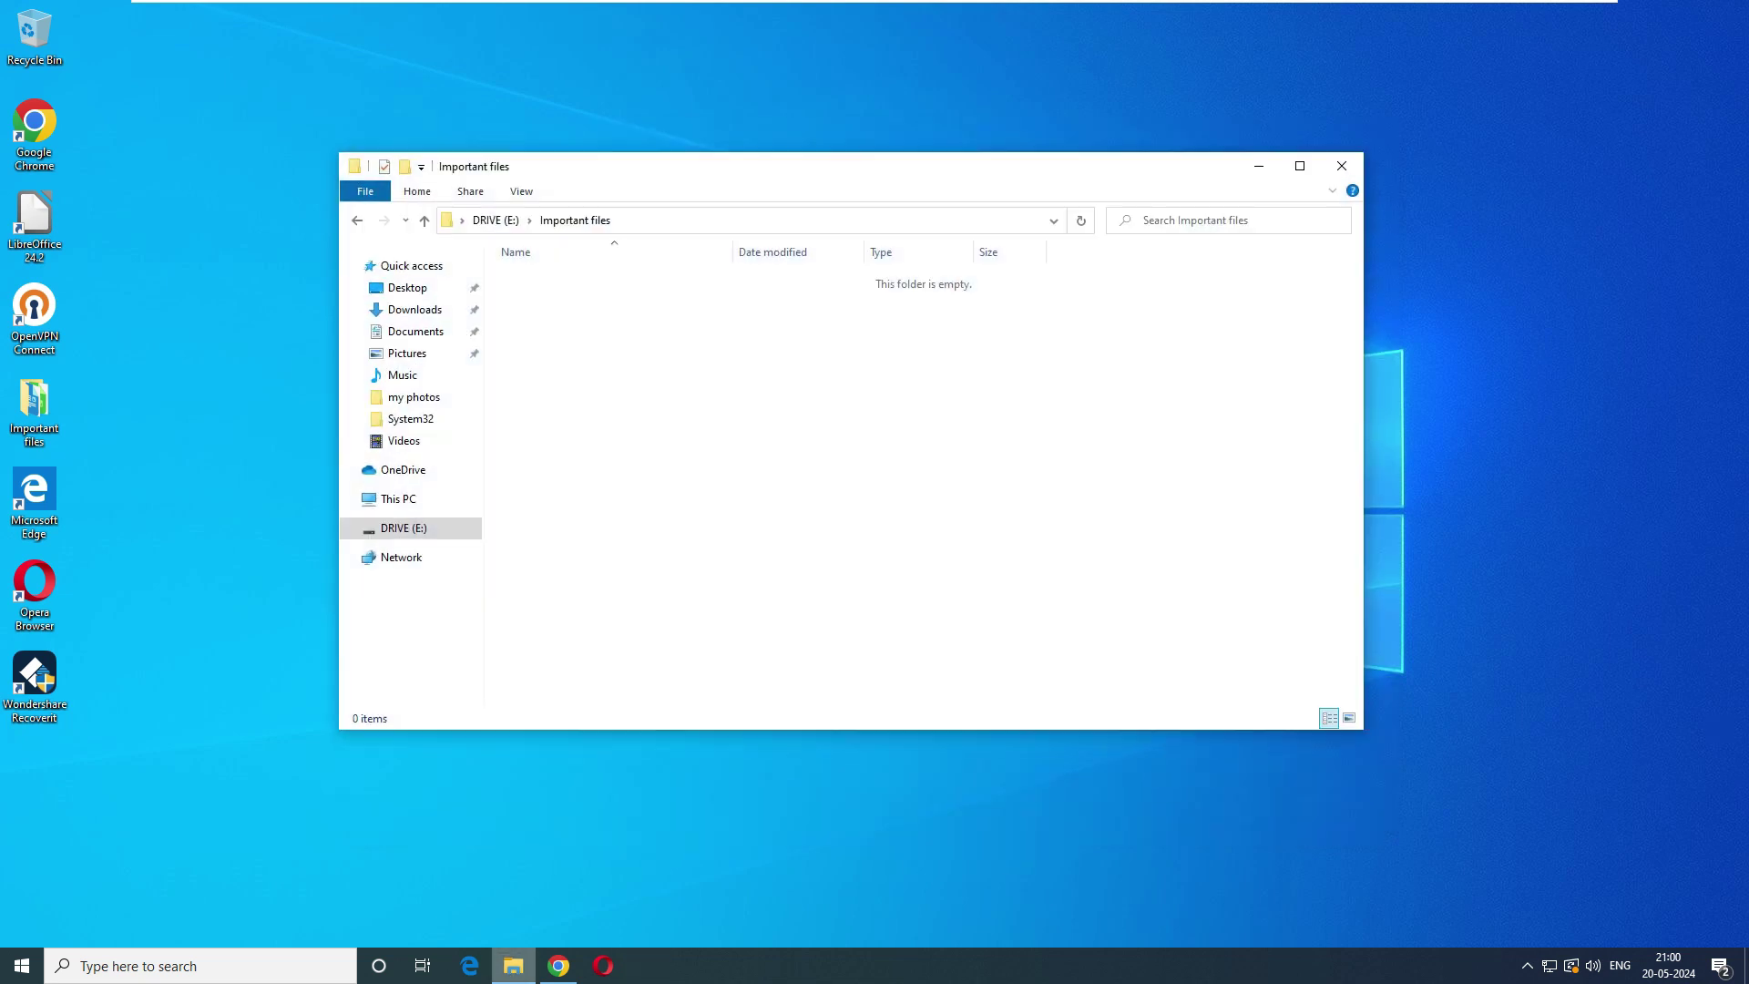
left_click(403, 529)
right_click(422, 528)
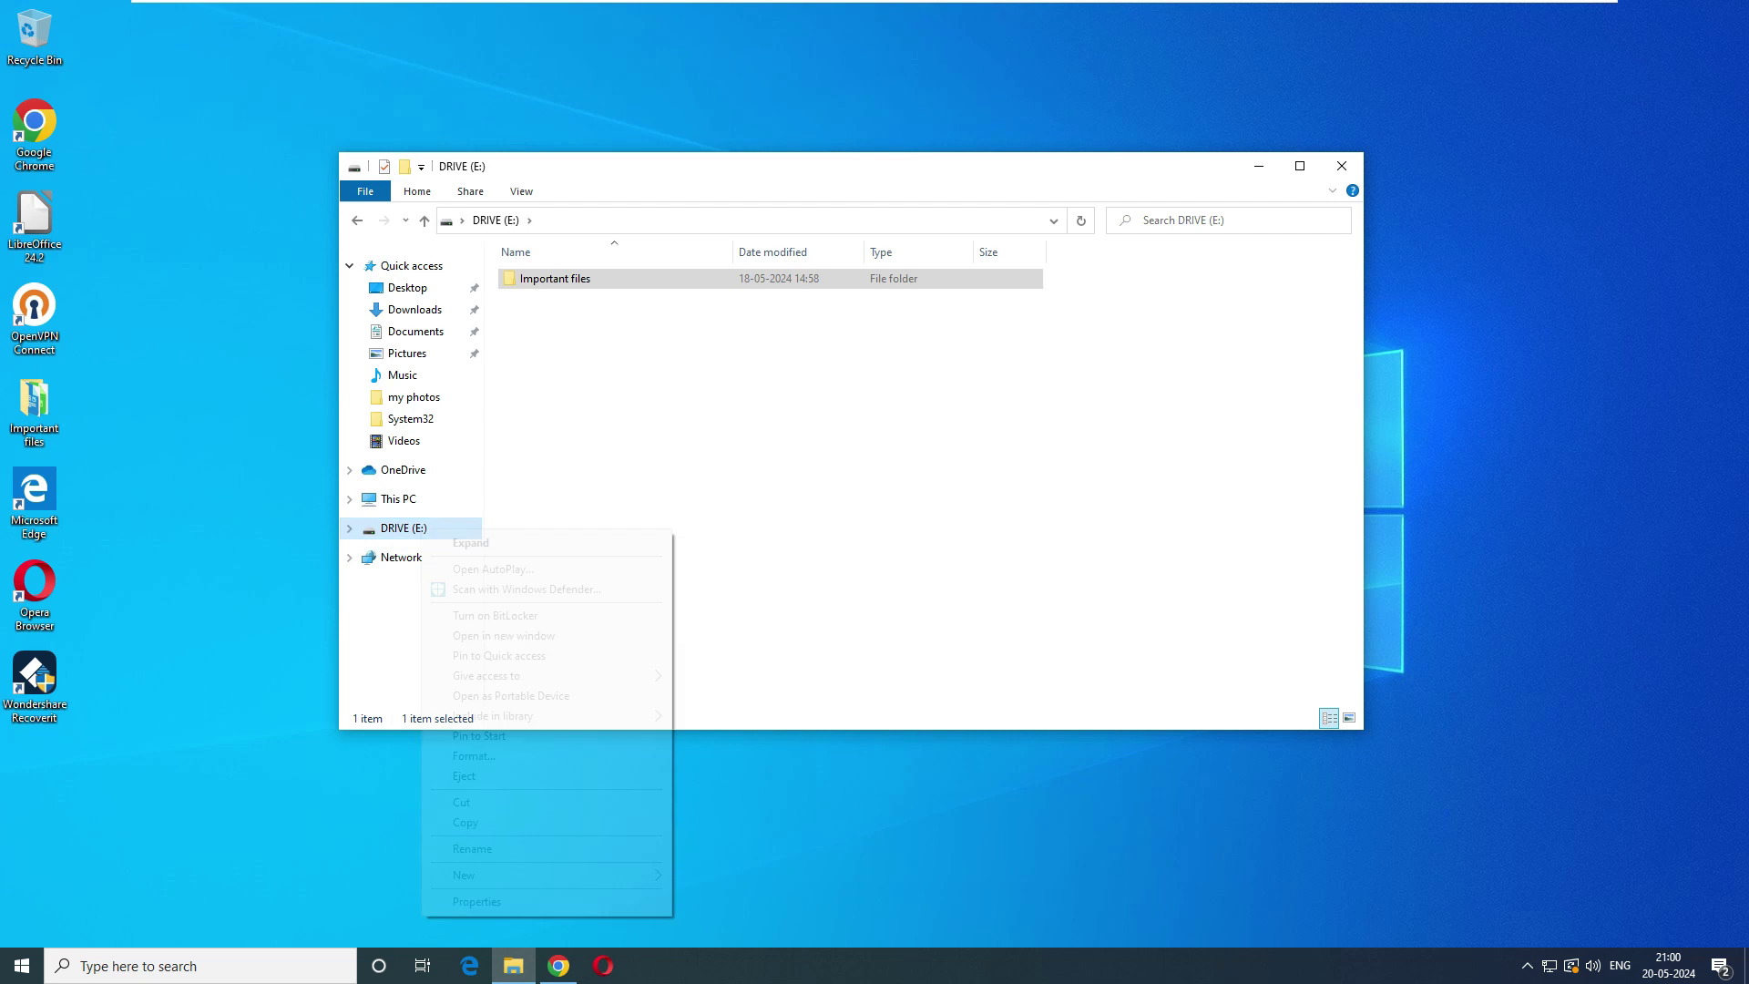
key("Return")
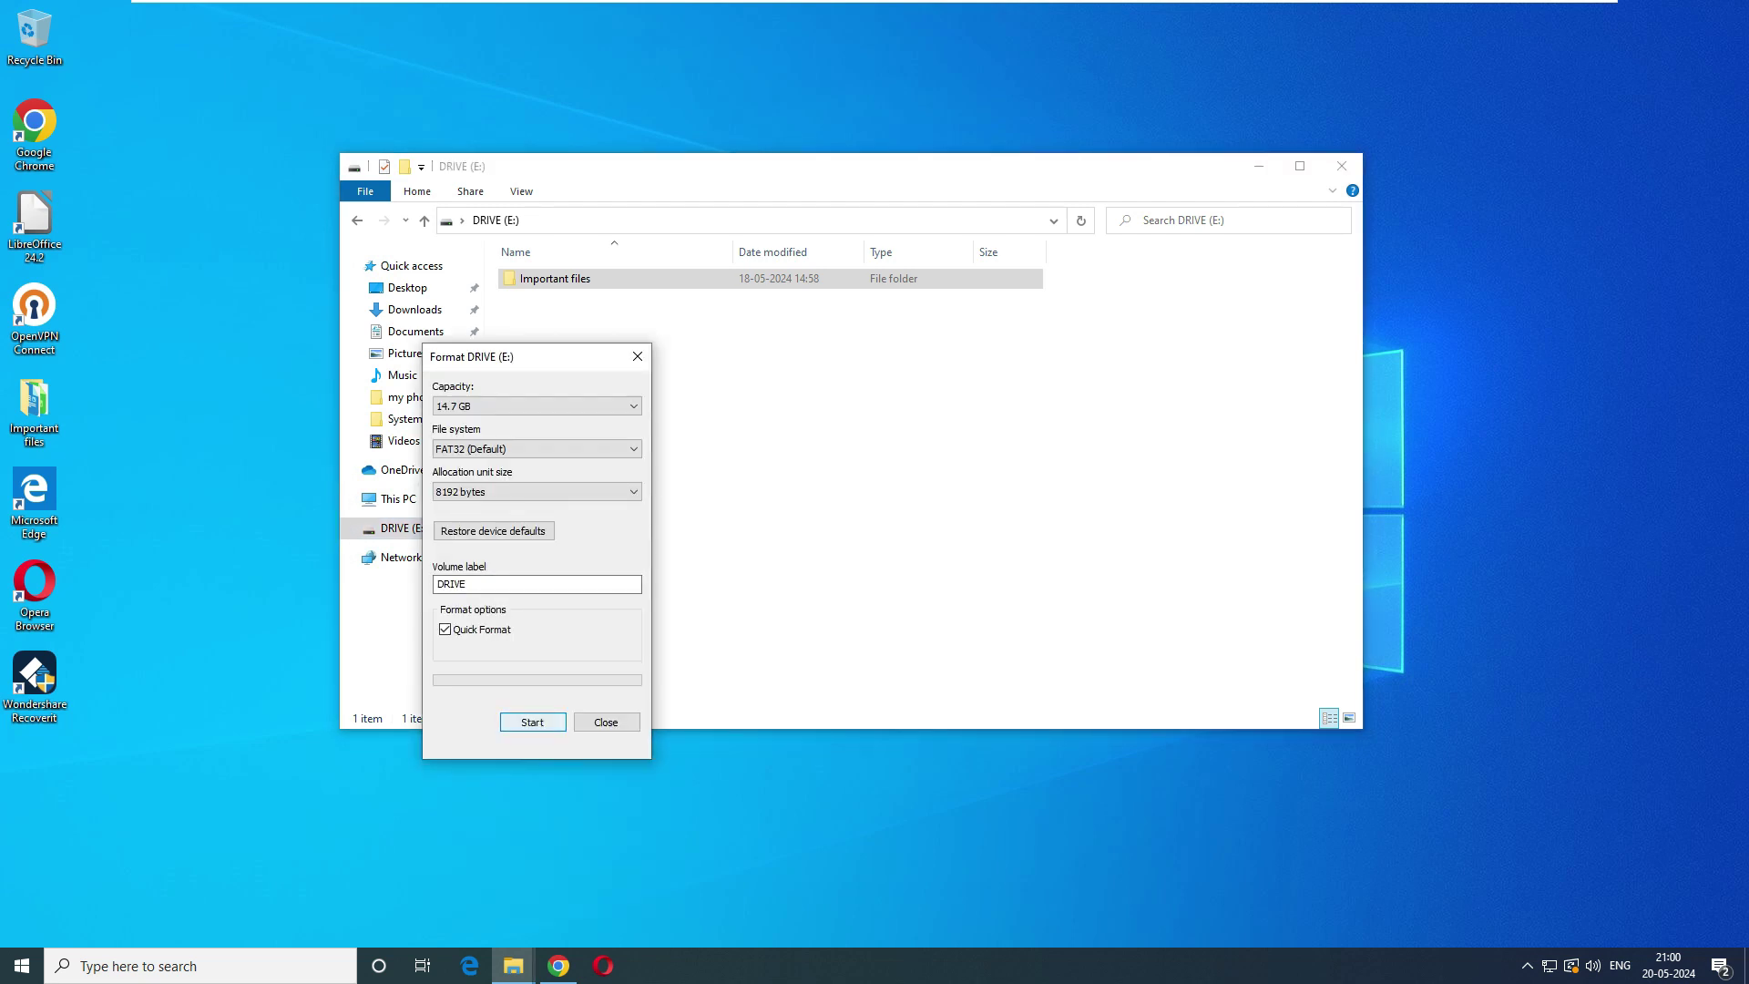
key("Return")
key("Return")
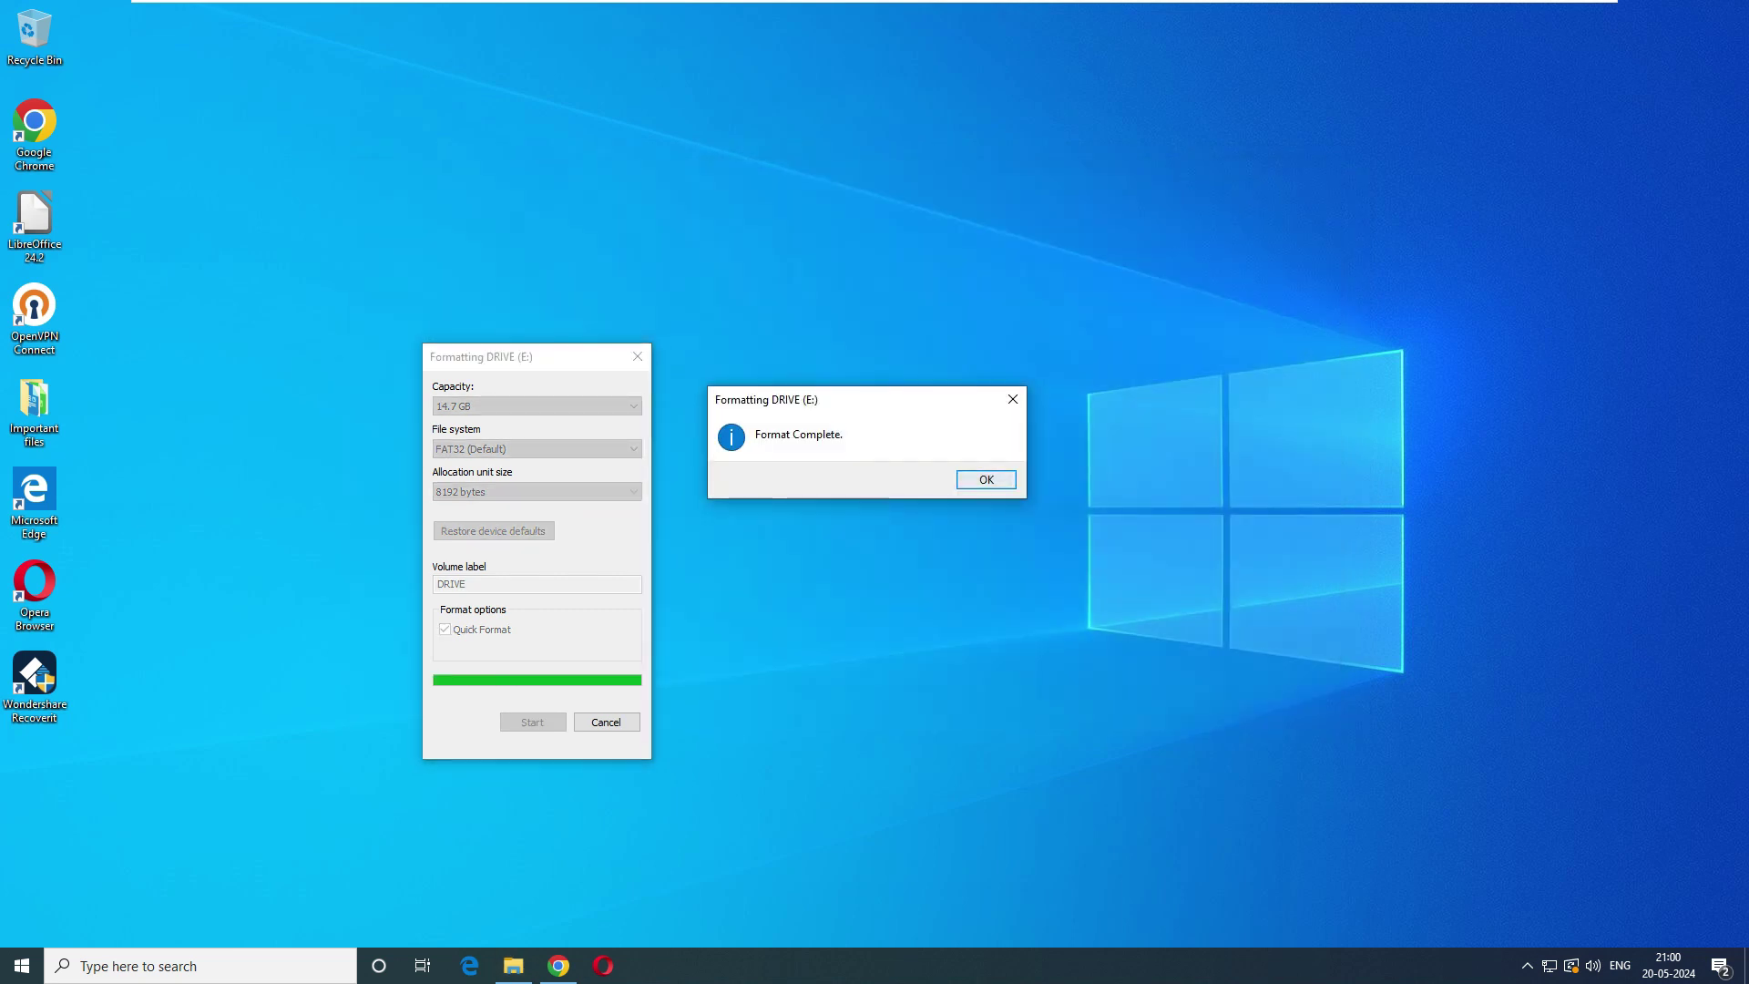
key("Return")
key("Return")
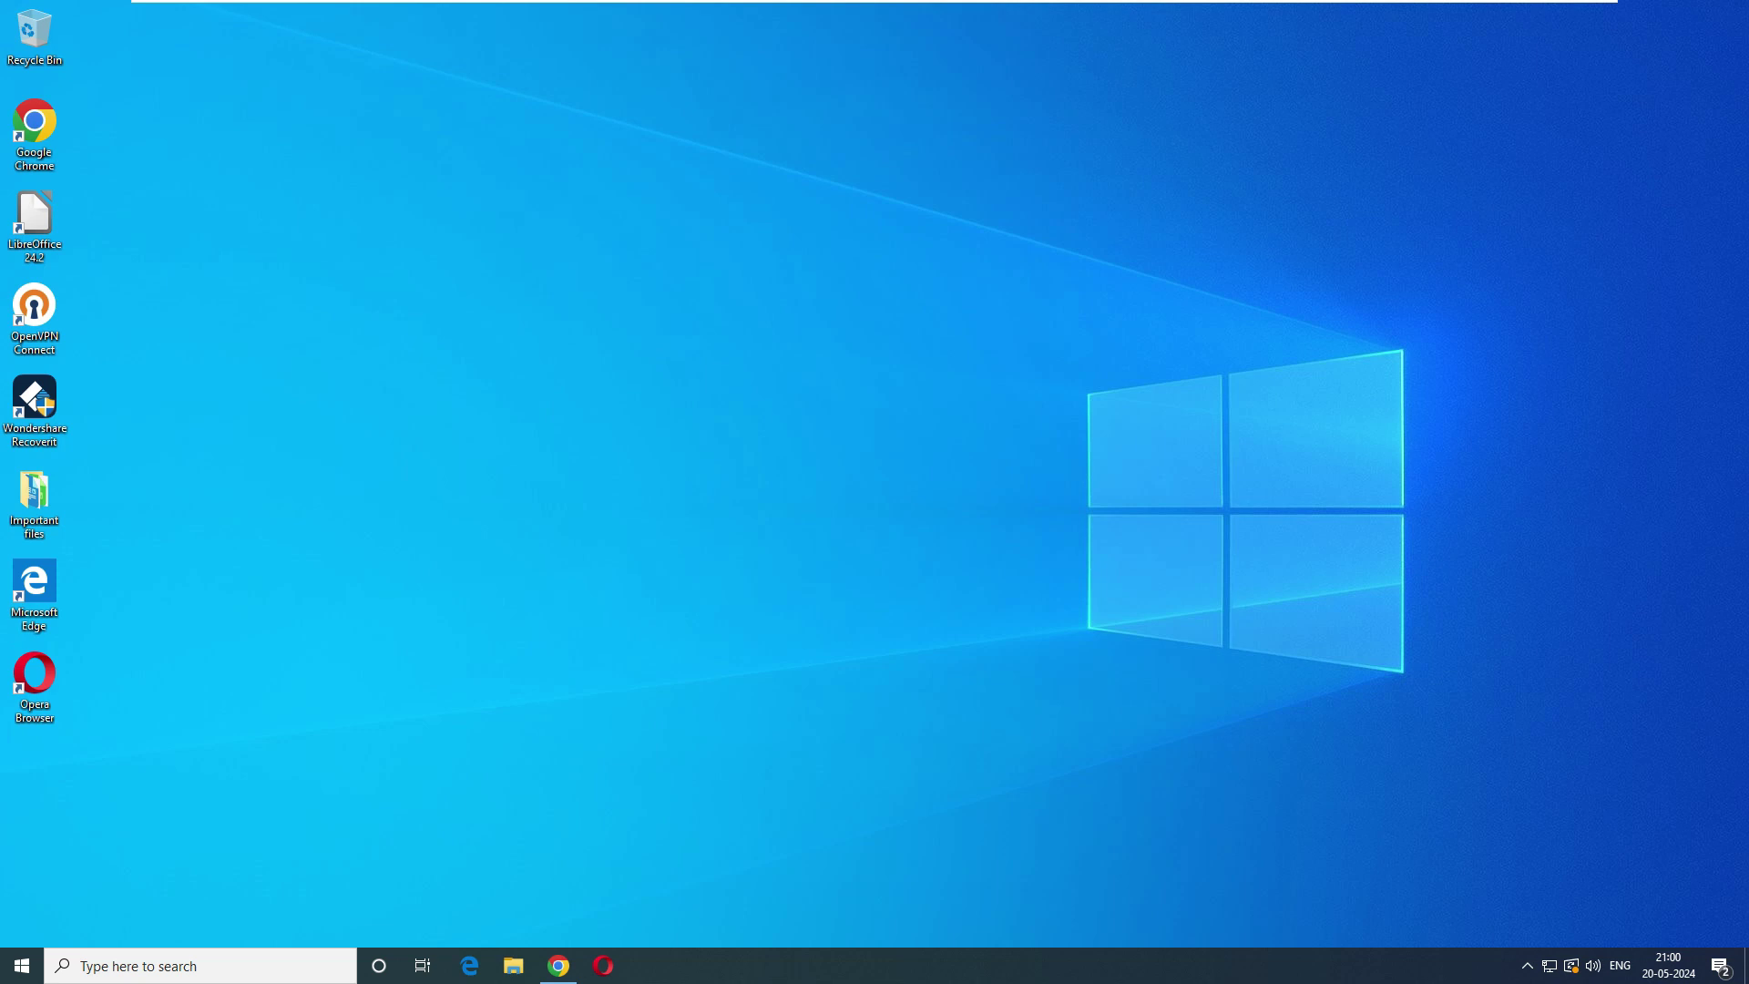
Start Wondershare Recoverit again and allow it to make changes to the device
double_click(34, 405)
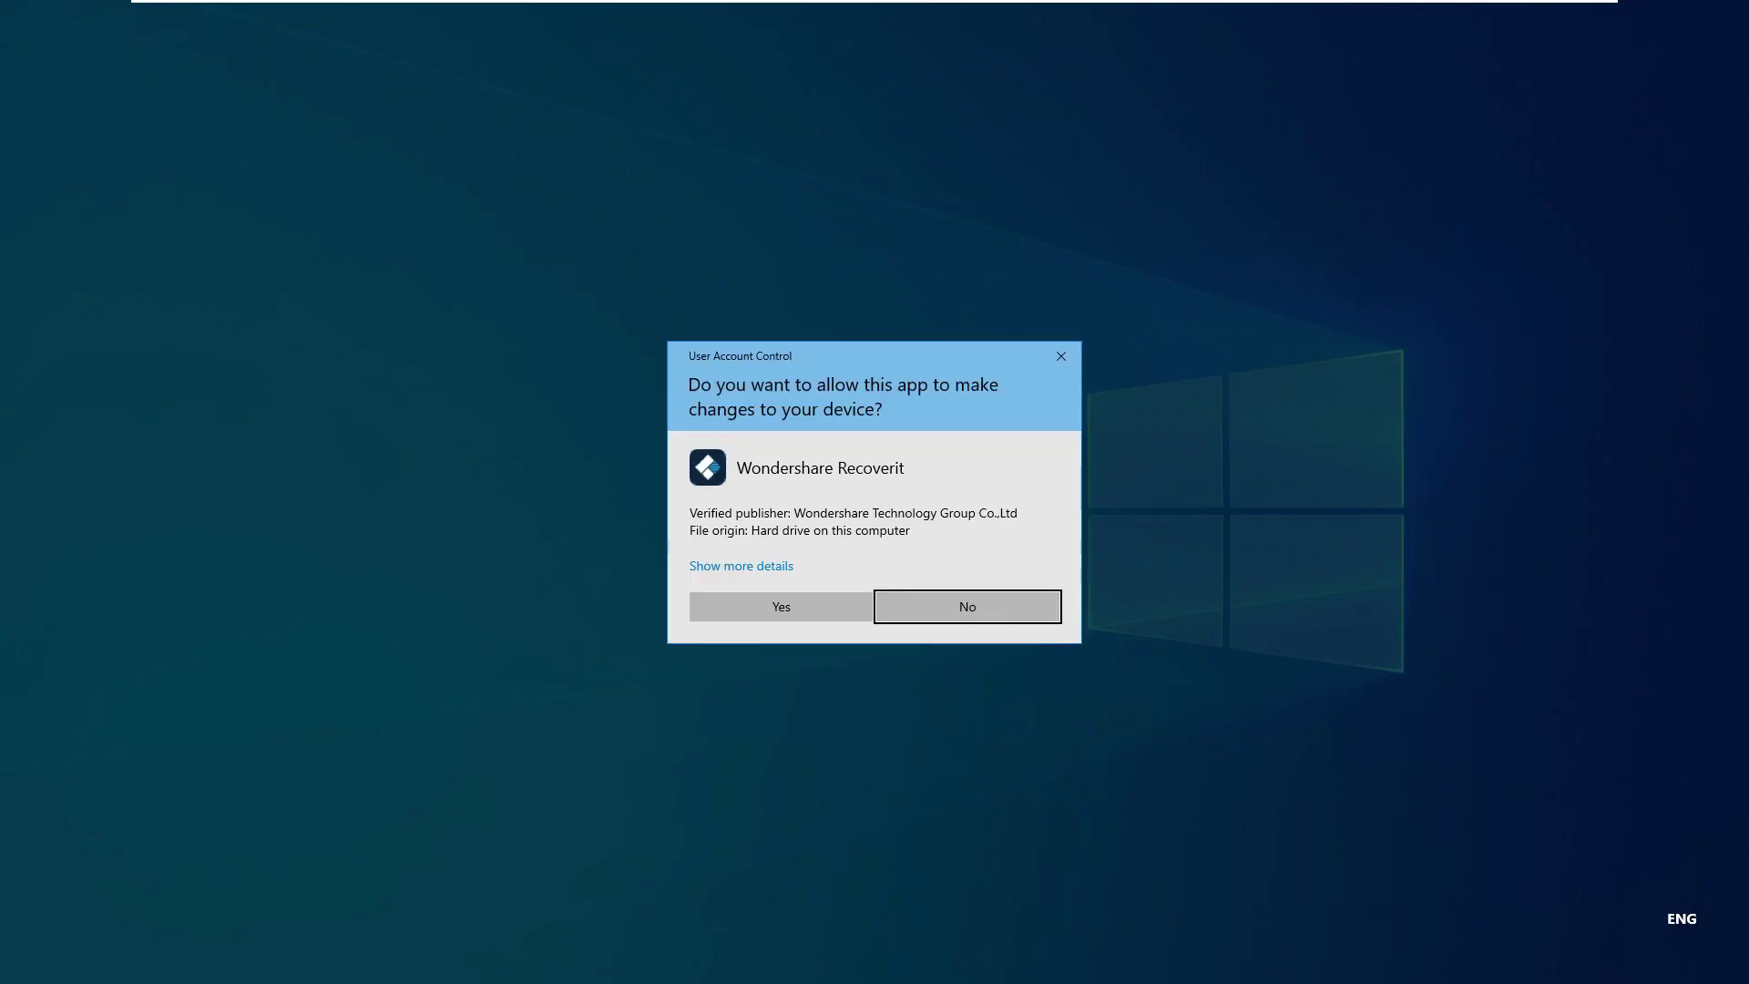
left_click(780, 606)
key("alt+y")
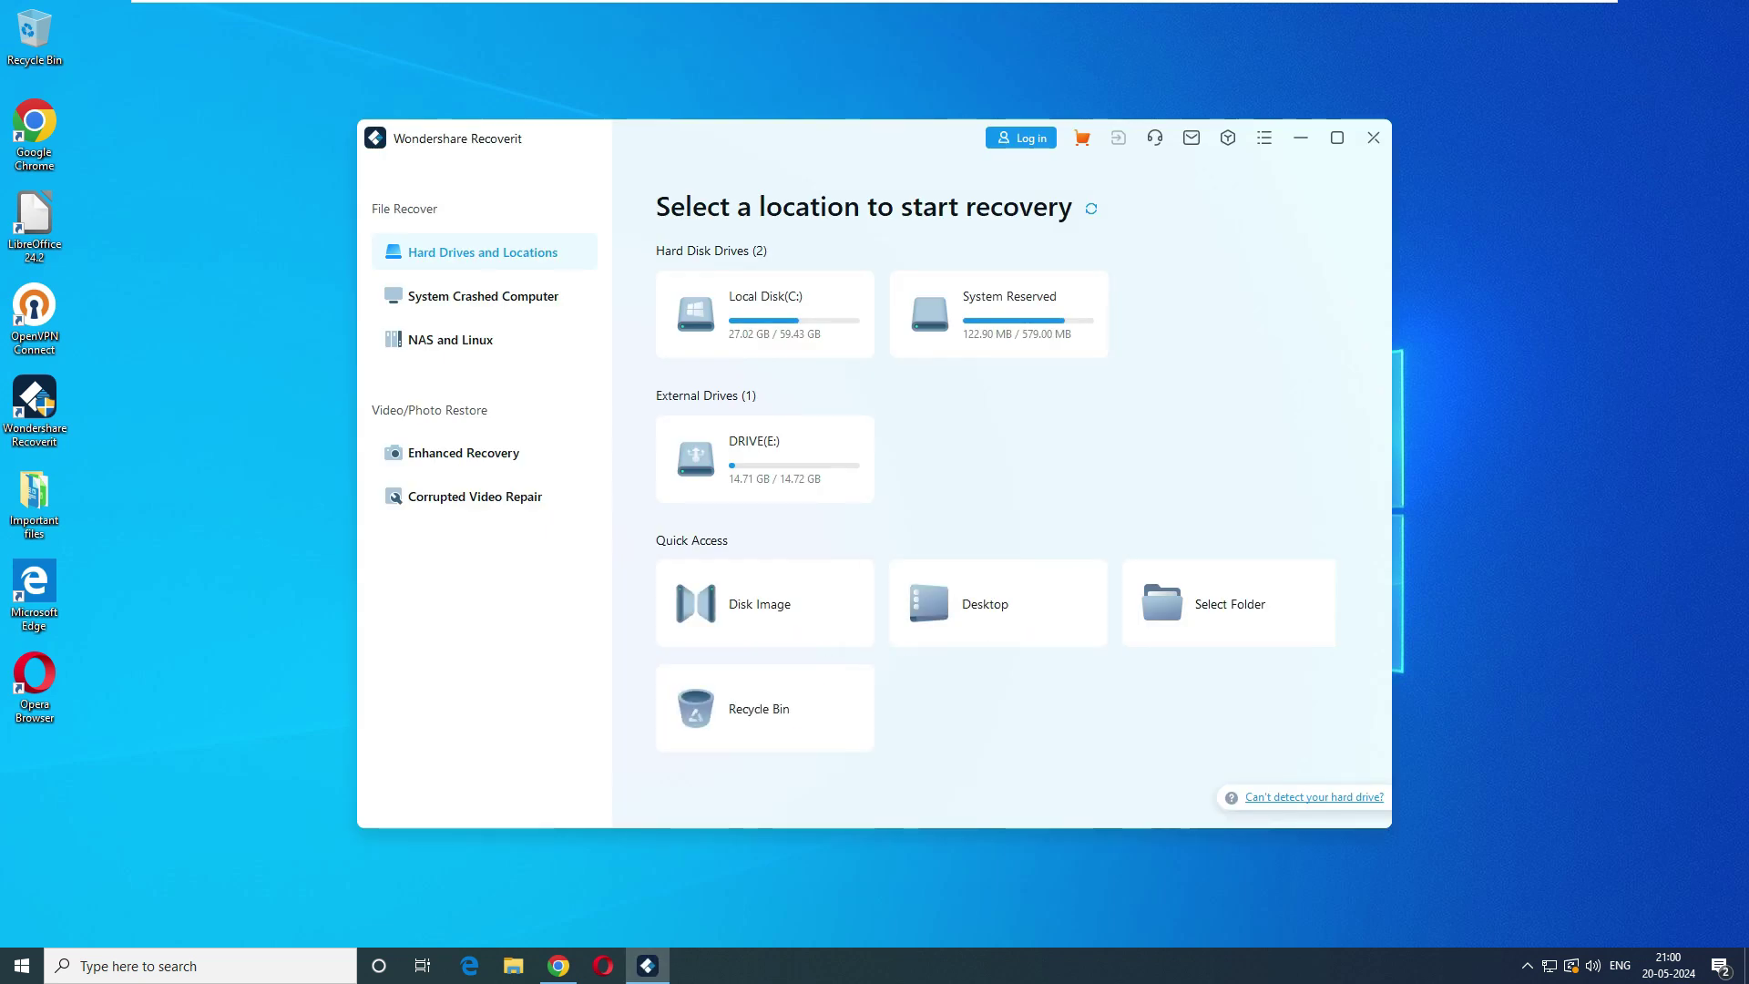
Check the contents of the formatted DRIVE (E:) in File Explorer and close its window
left_click(514, 966)
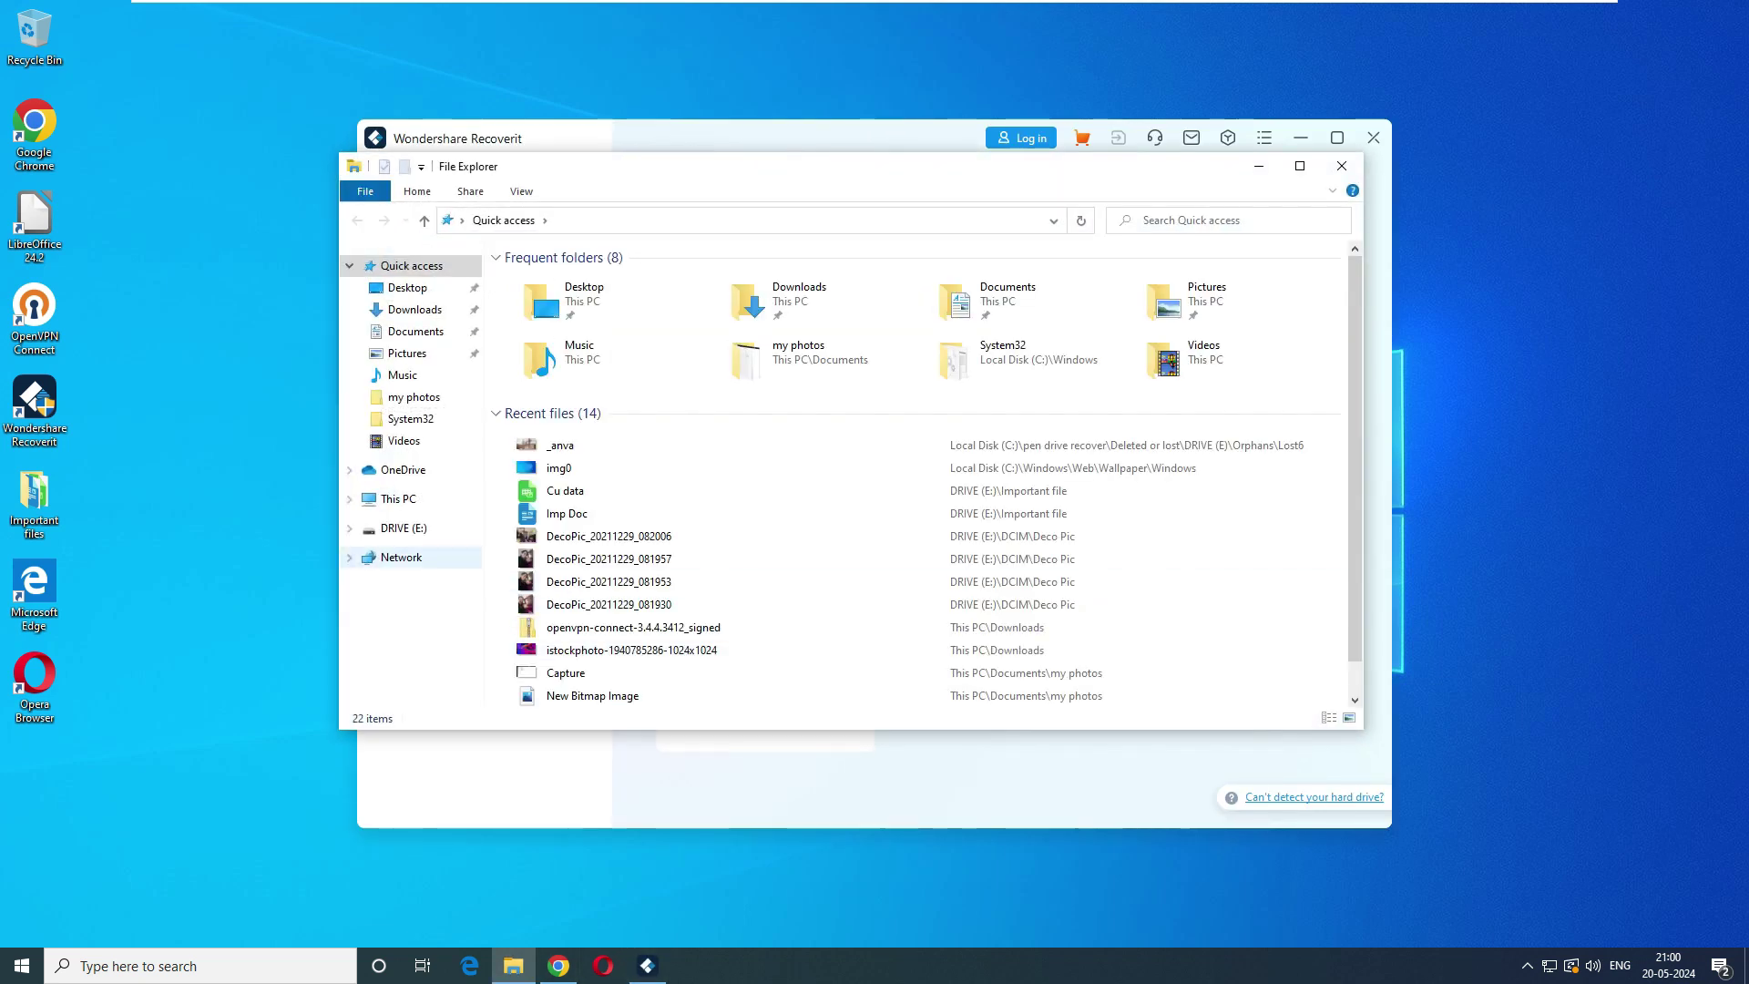
left_click(404, 529)
left_click(1342, 166)
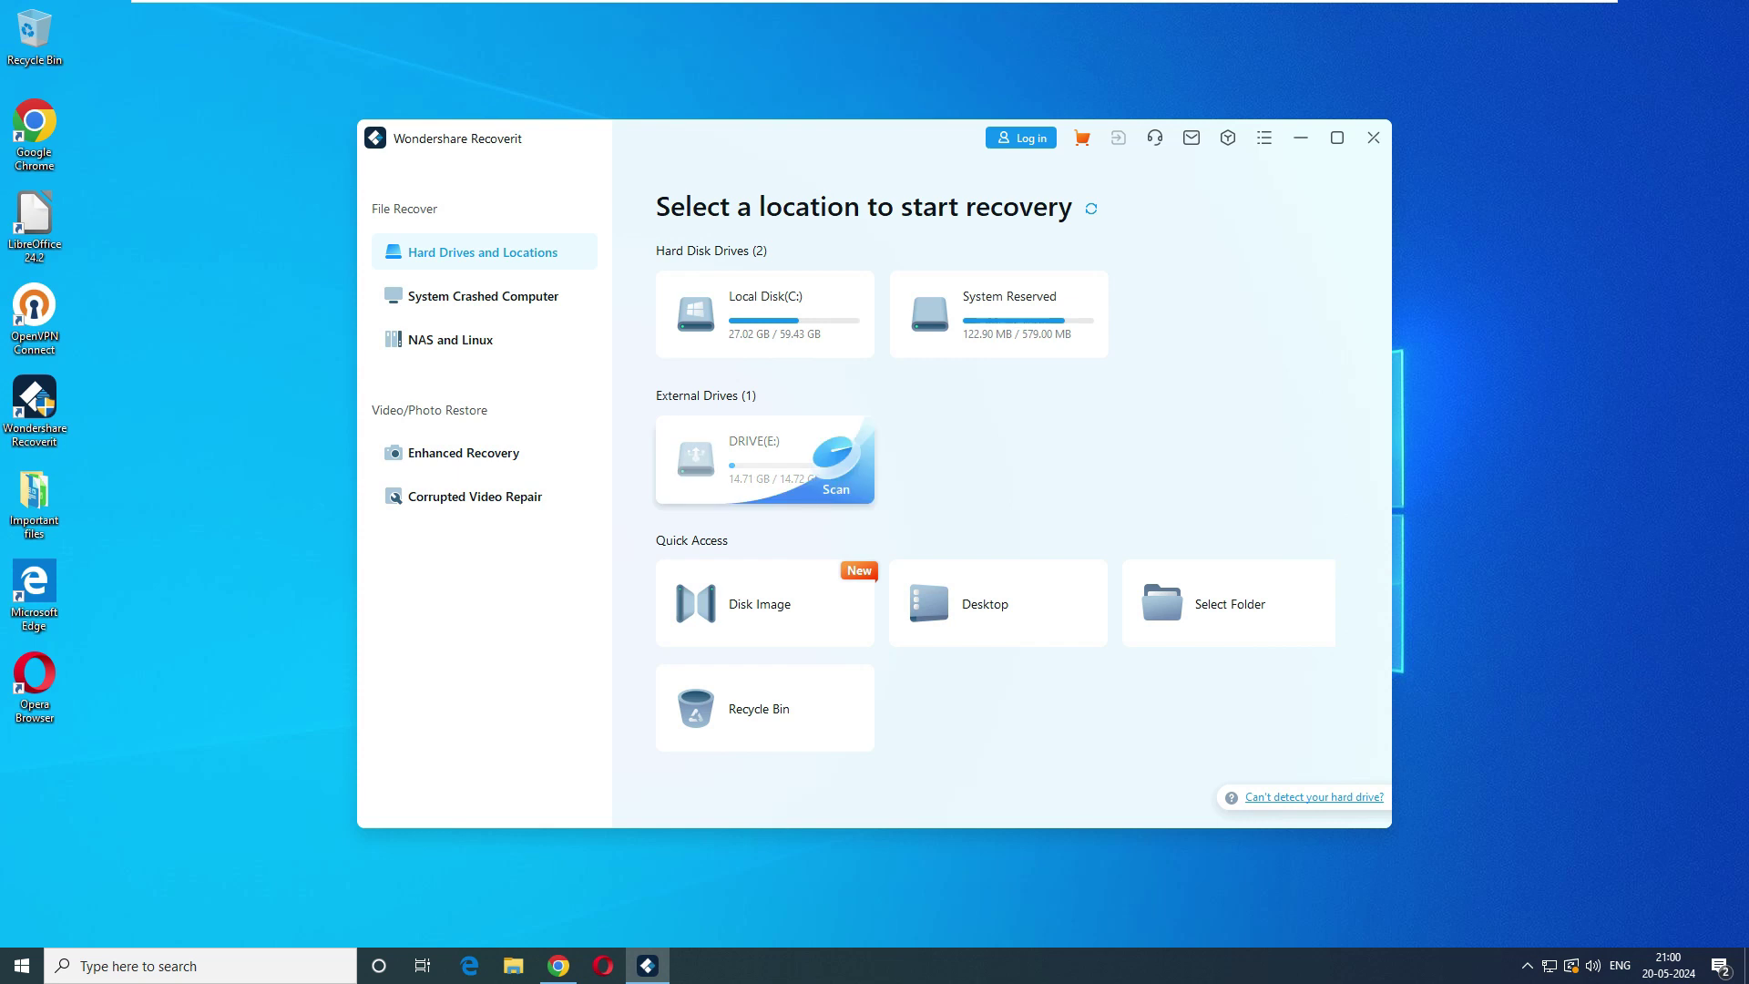
Scan DRIVE (E:) for lost files, dismiss the completion notice and open the Dr_Temp folder in the results
left_click(835, 483)
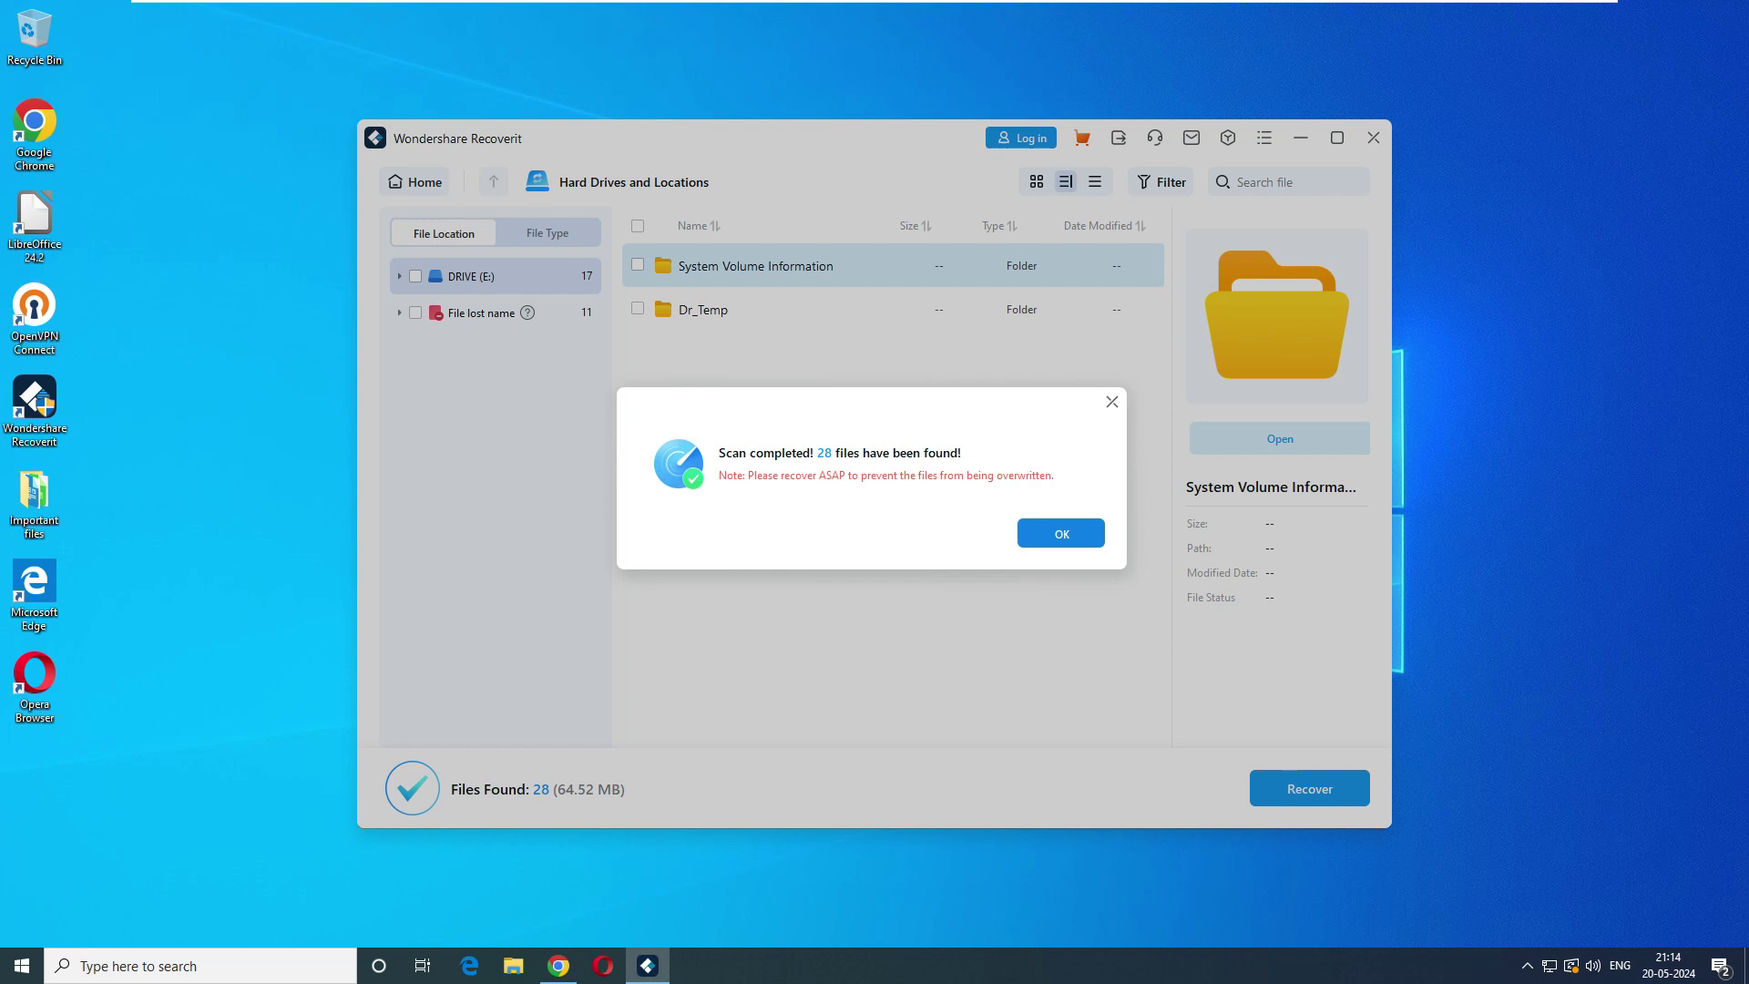
left_click(1061, 533)
double_click(704, 310)
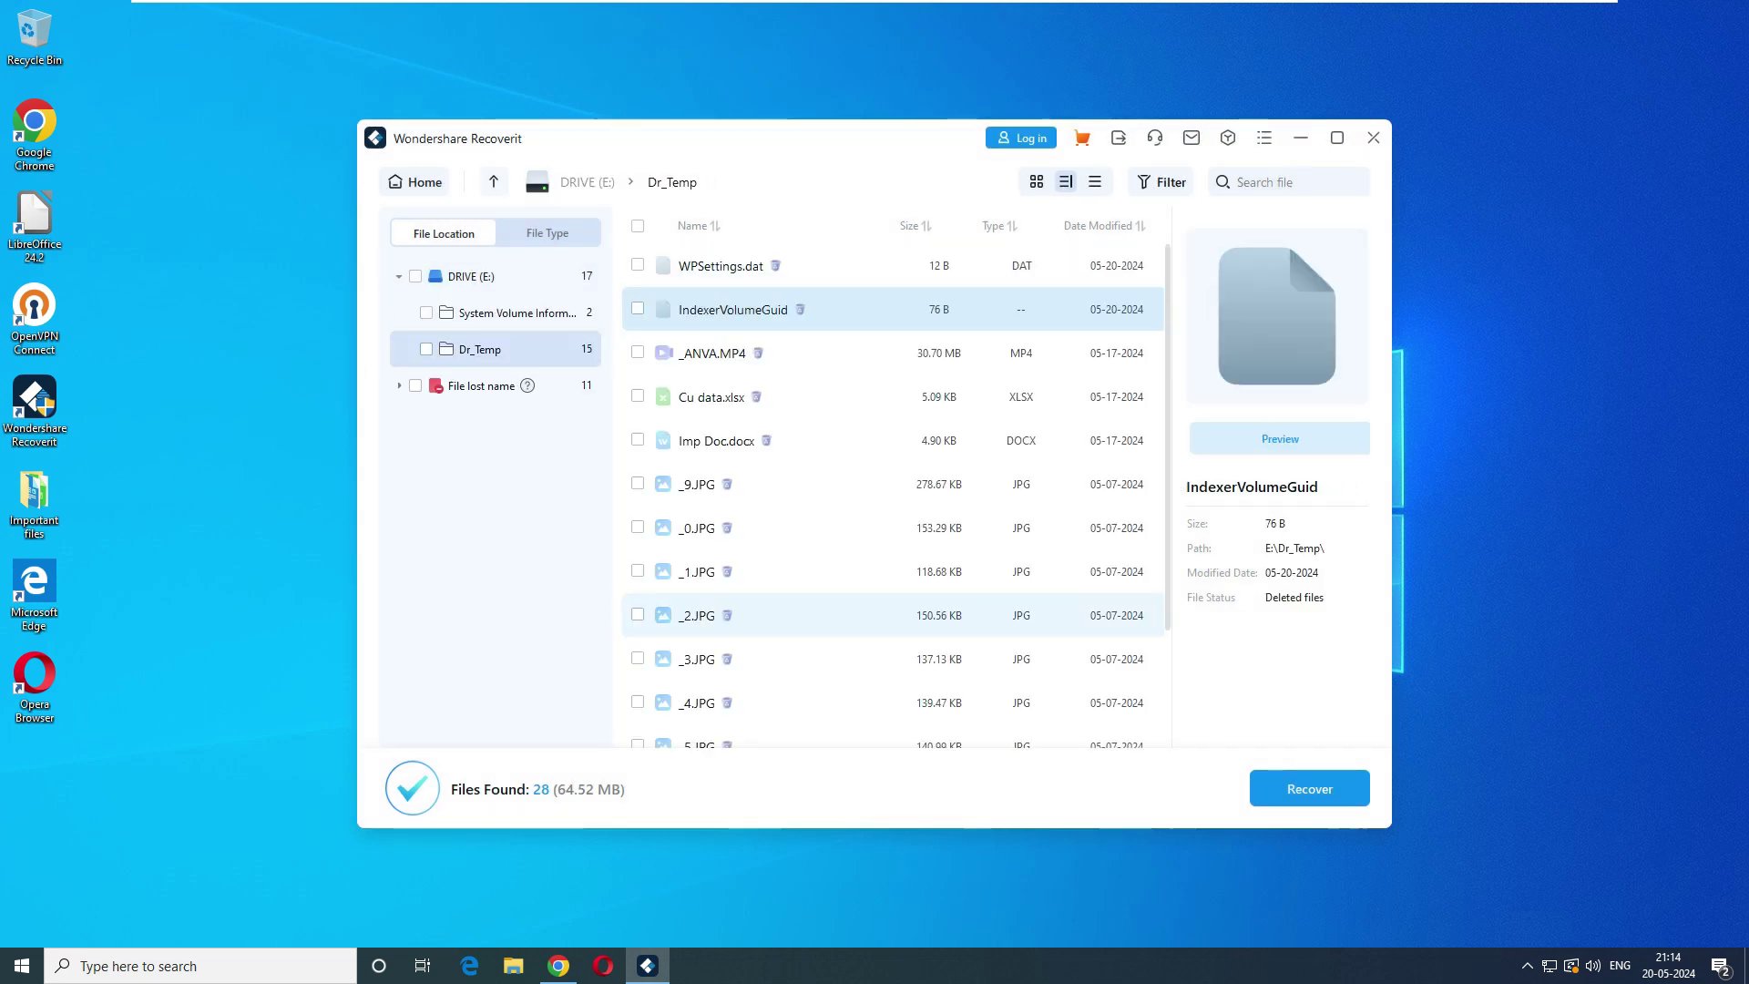
left_click(722, 266)
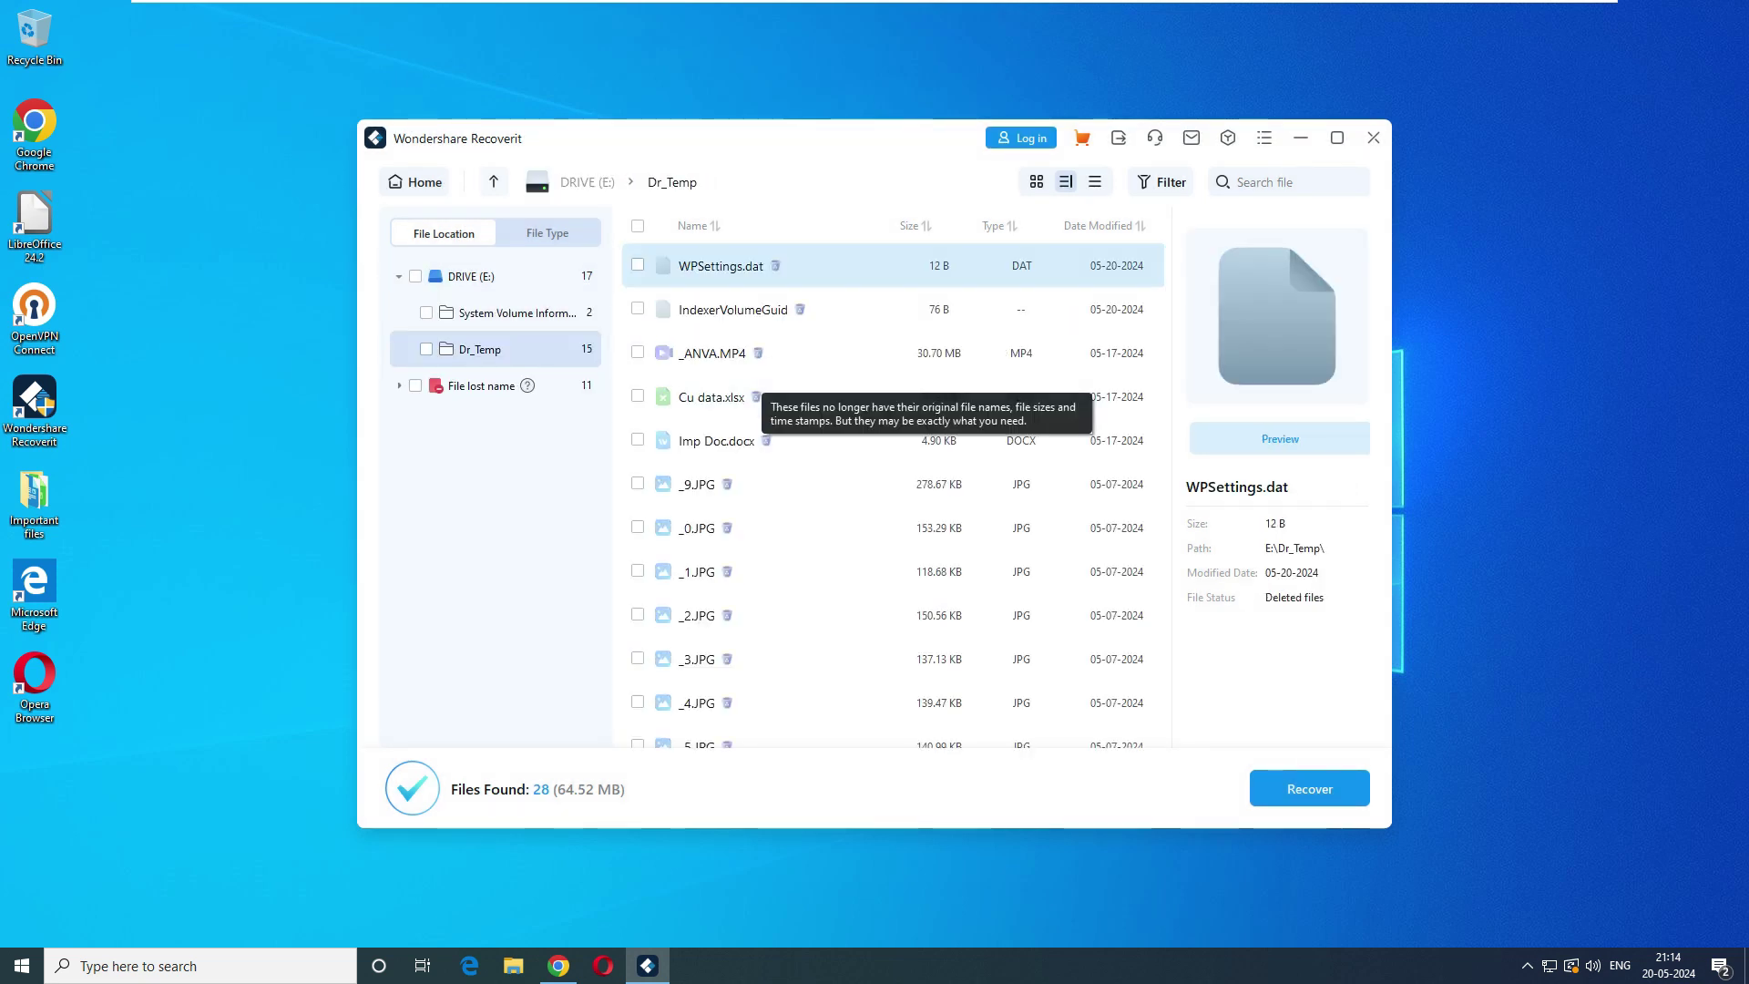
Examine the mp4 and jpg folders under File lost name in the scan results
left_click(481, 386)
double_click(697, 266)
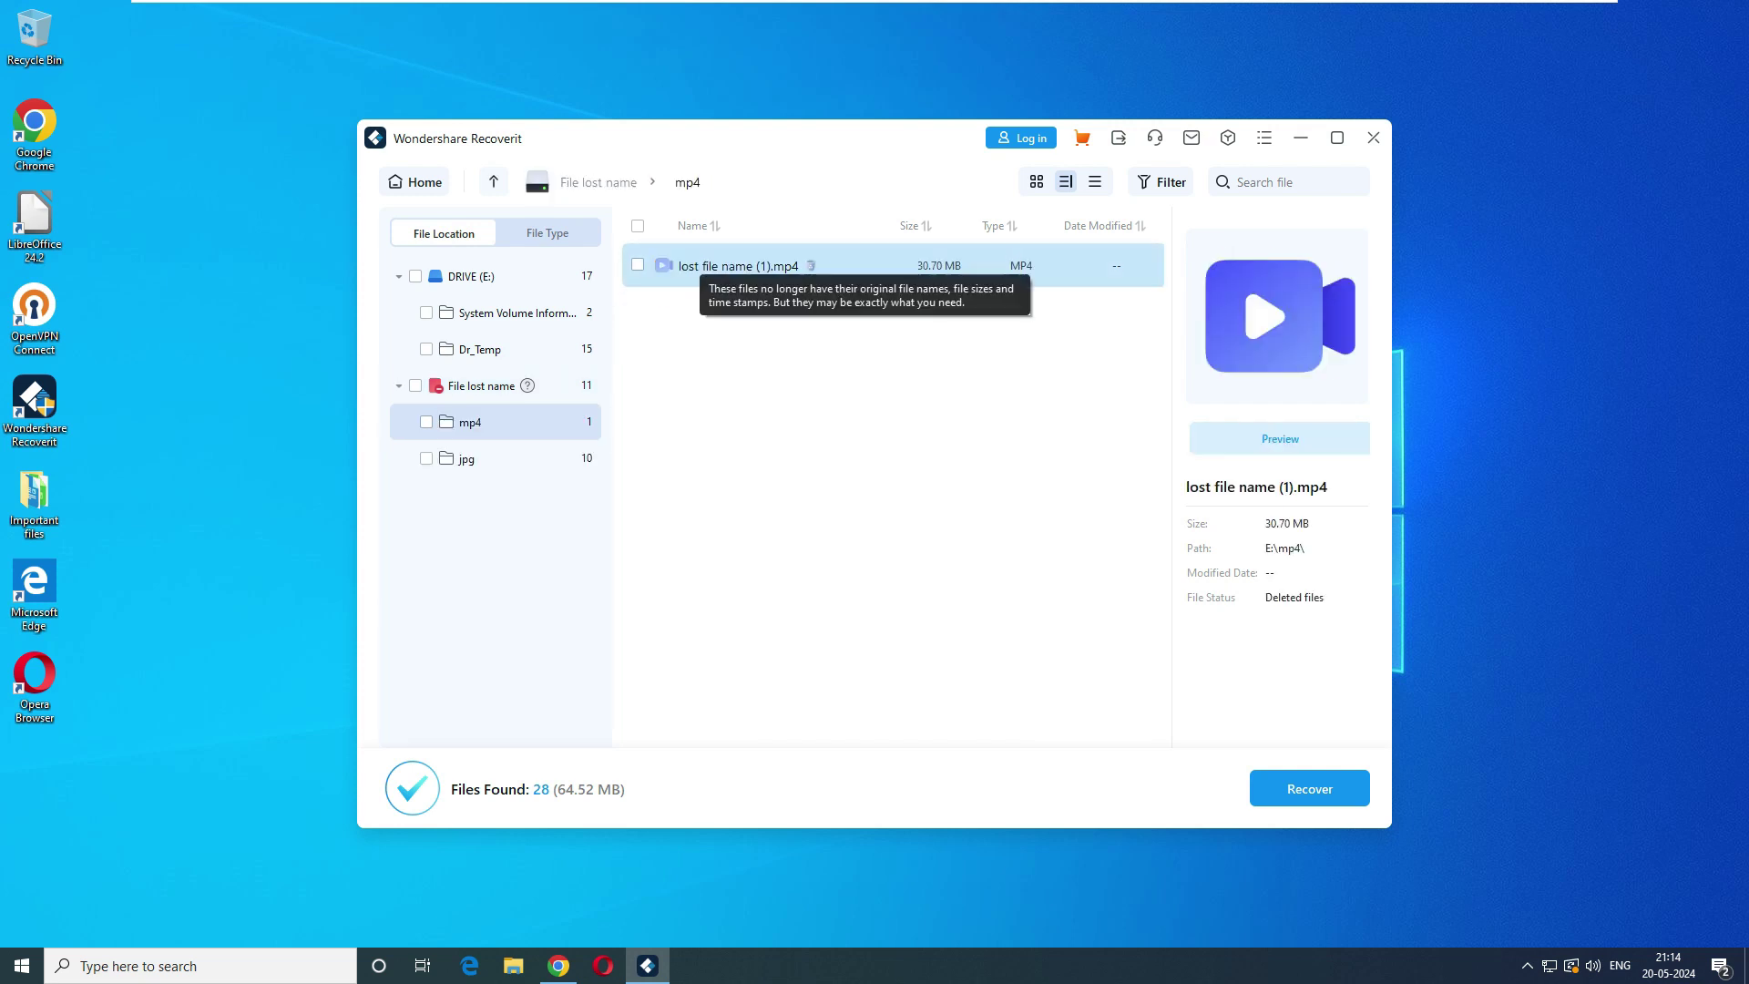
left_click(469, 458)
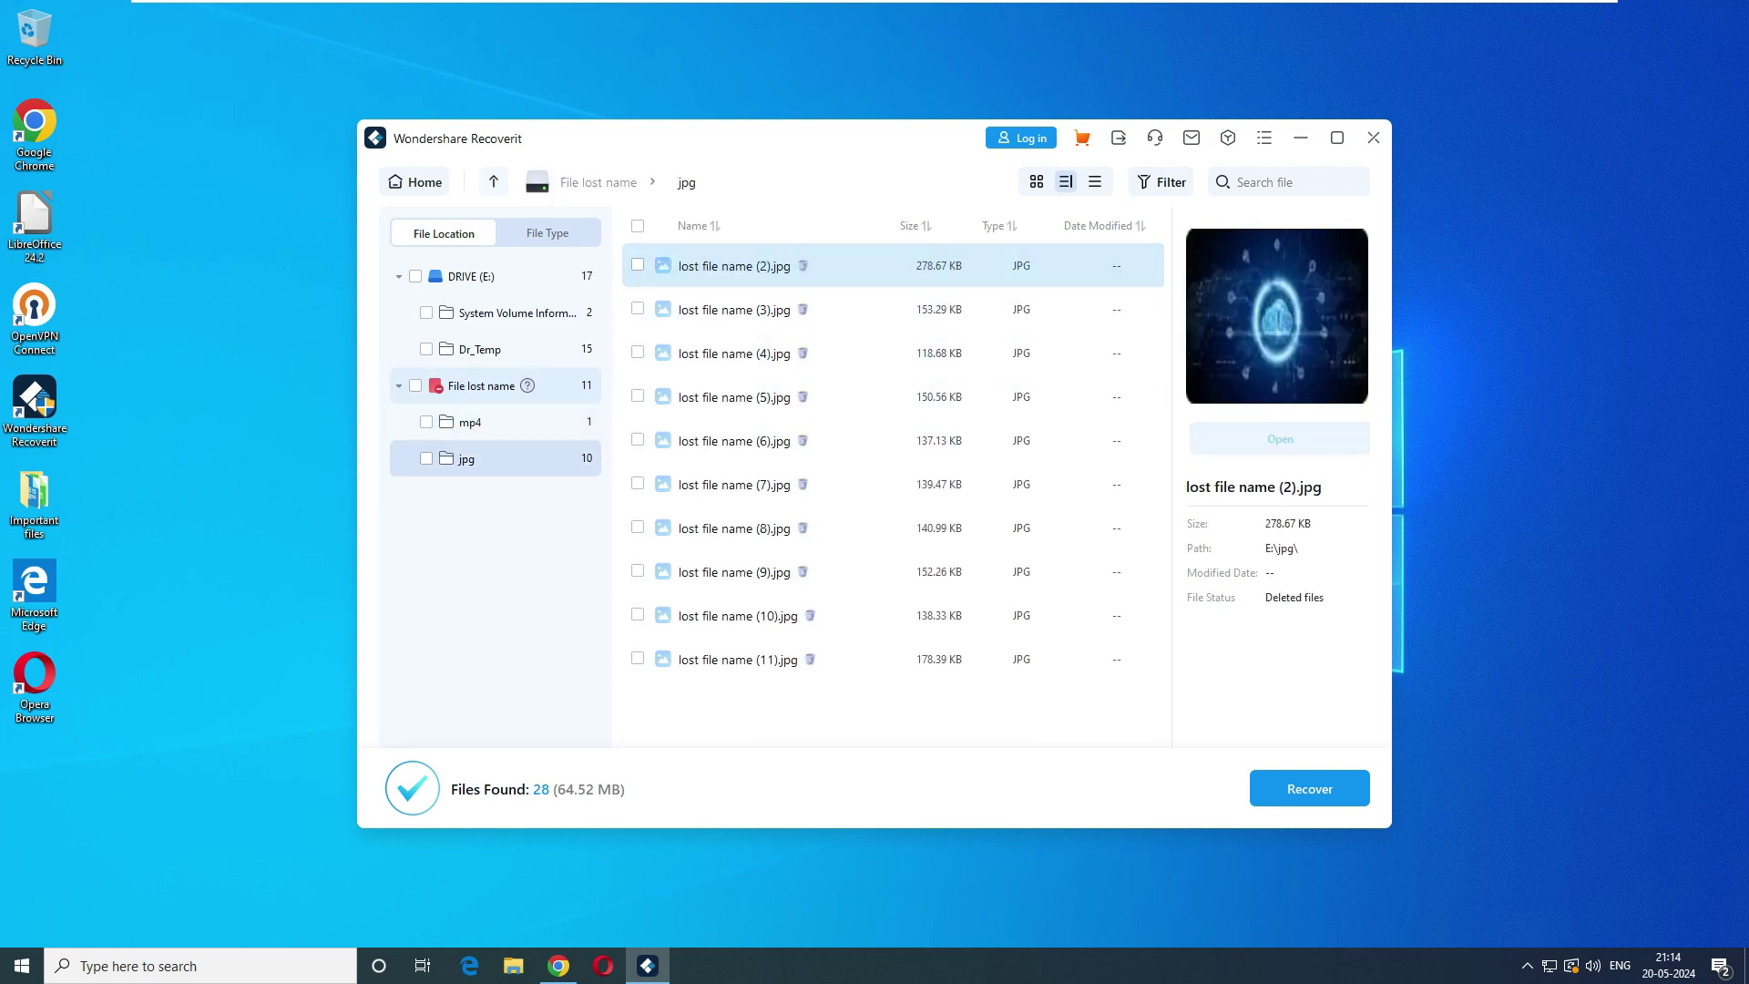
left_click(481, 385)
Reopen the Dr_Temp folder and check the details of Cu data.xlsx, Imp Doc.docx and _ANVA.MP4
left_click(480, 349)
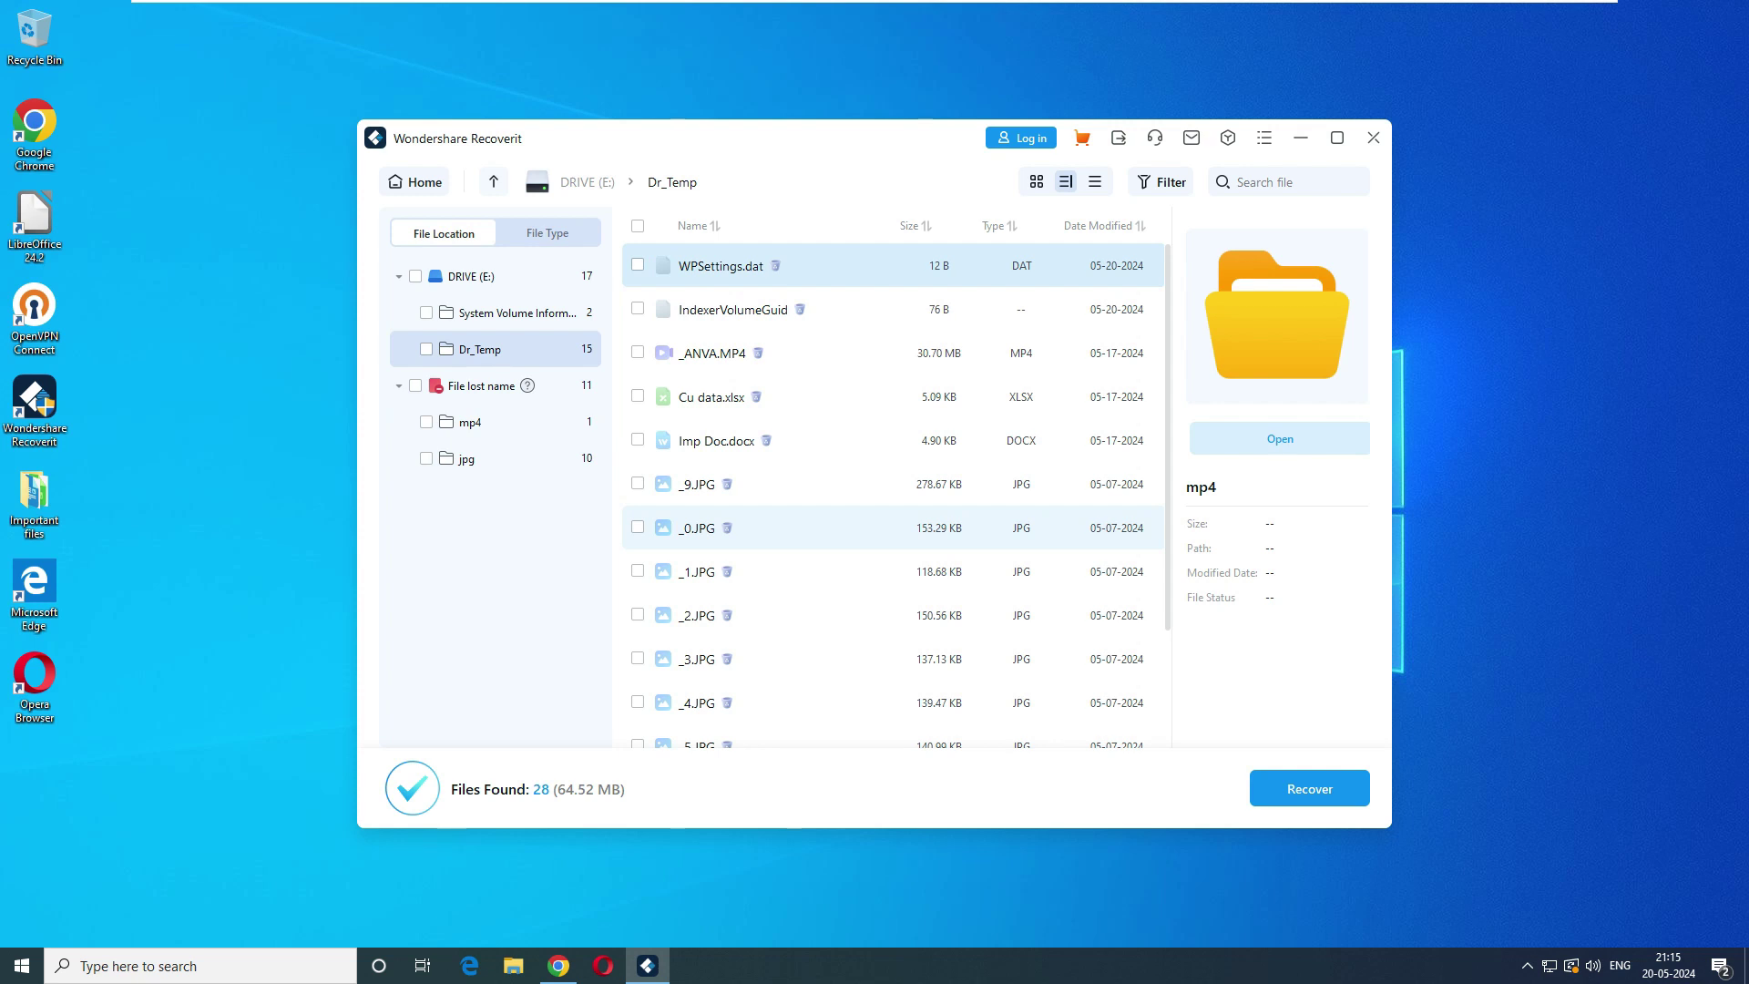
left_click(719, 397)
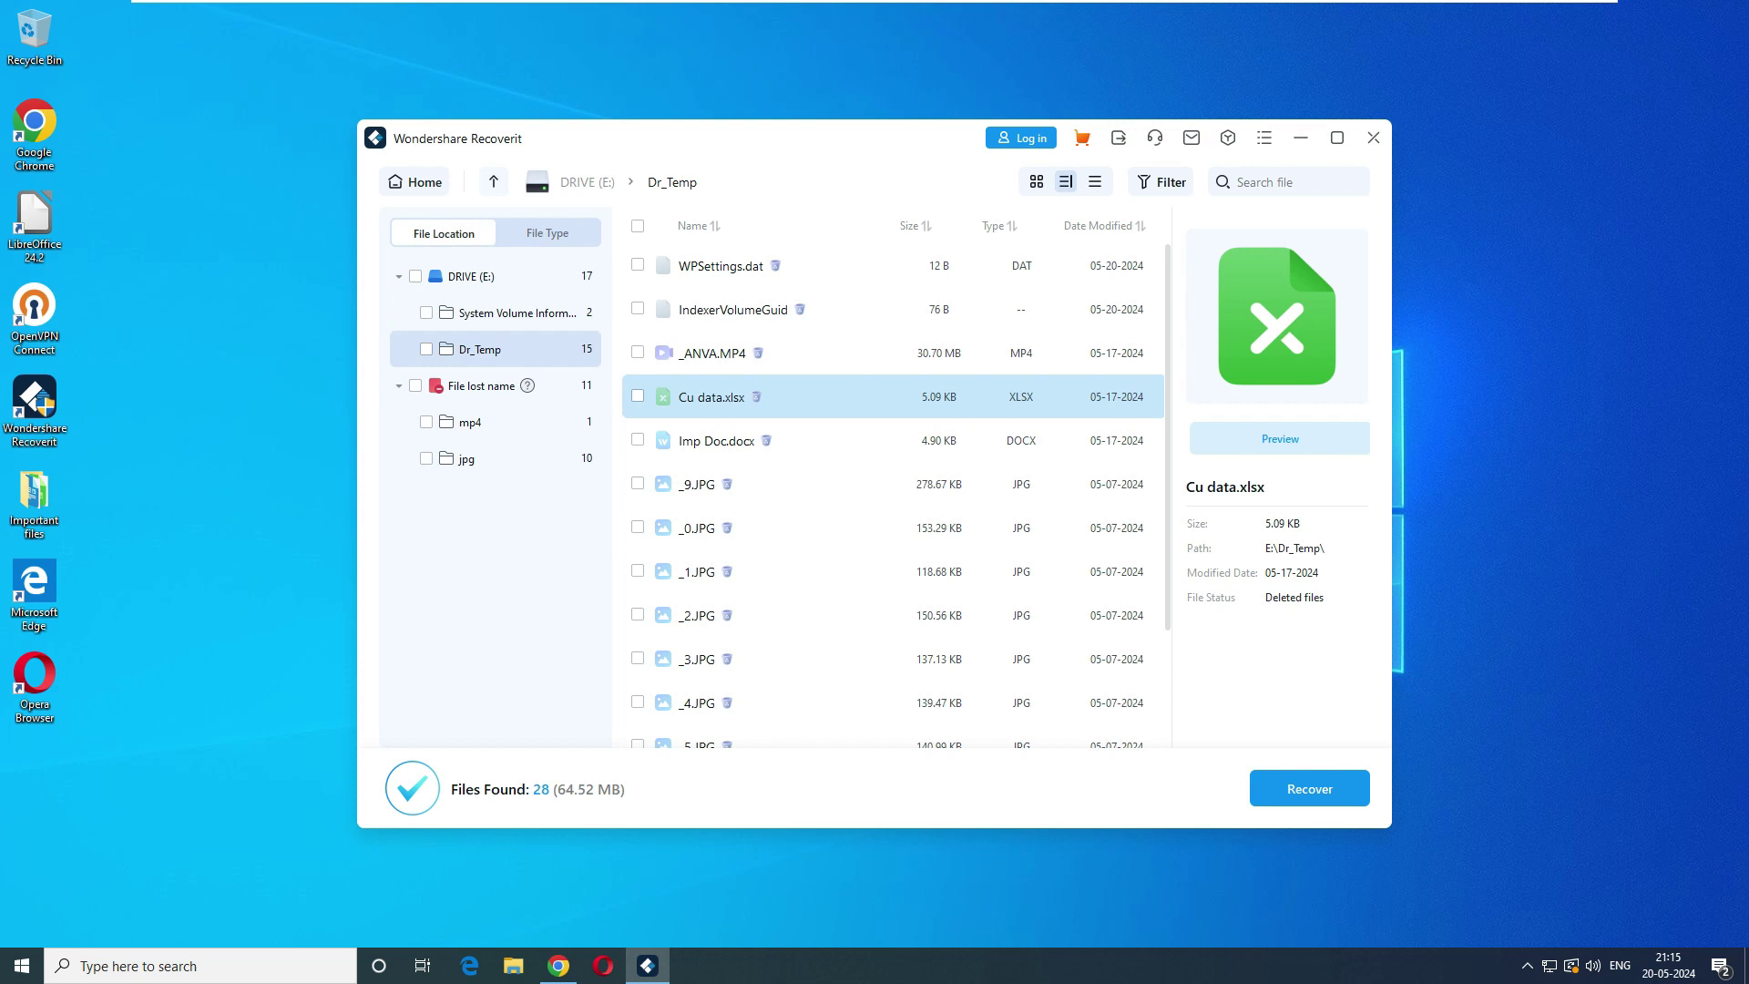
left_click(718, 441)
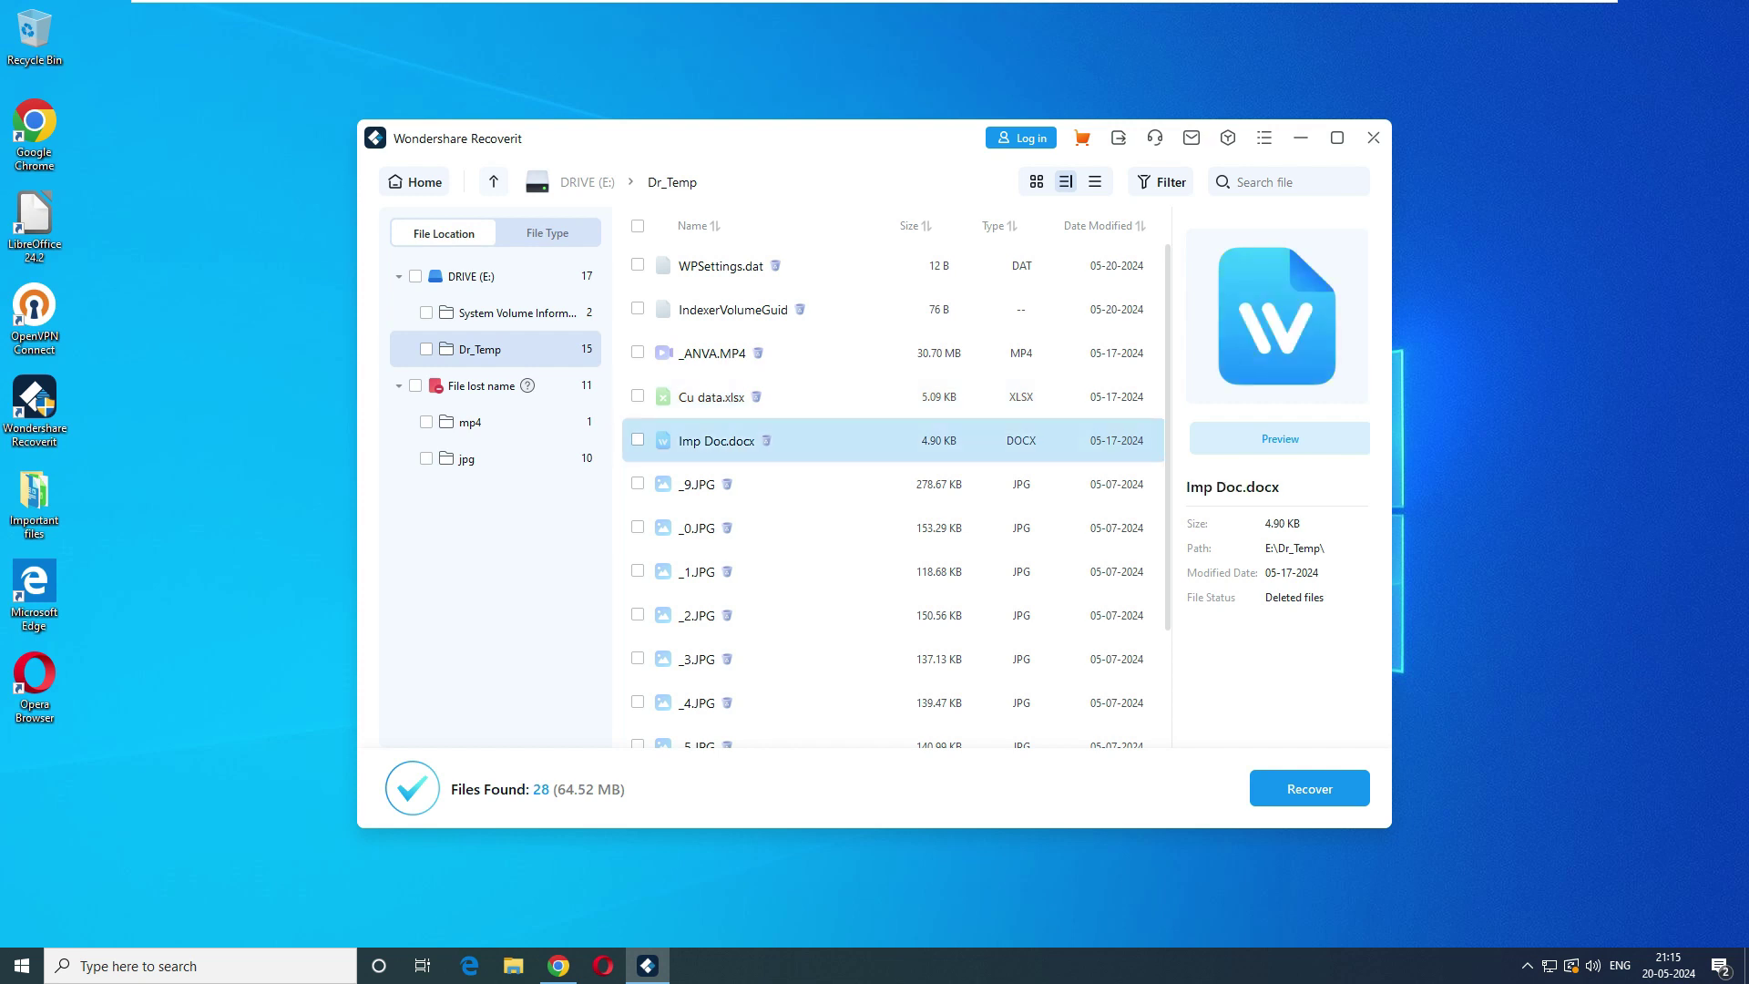
left_click(715, 354)
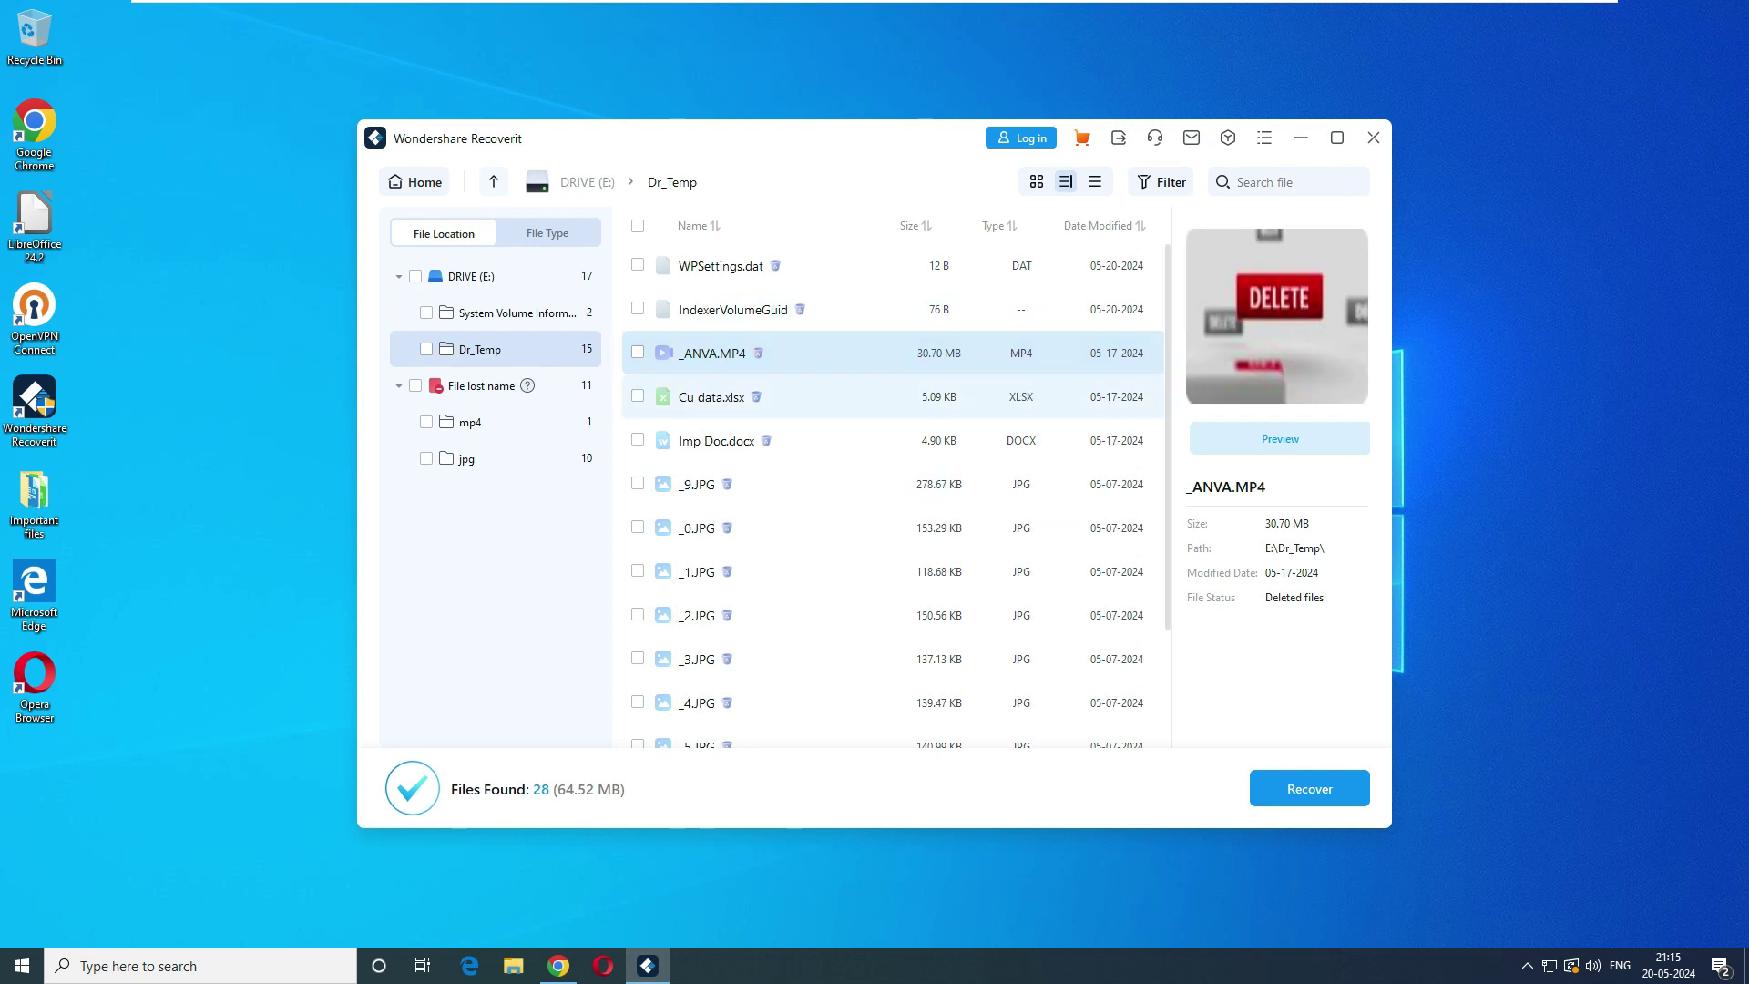
Preview the deleted photos in Dr_Temp from _9.JPG down to _4.JPG
left_click(958, 485)
left_click(958, 529)
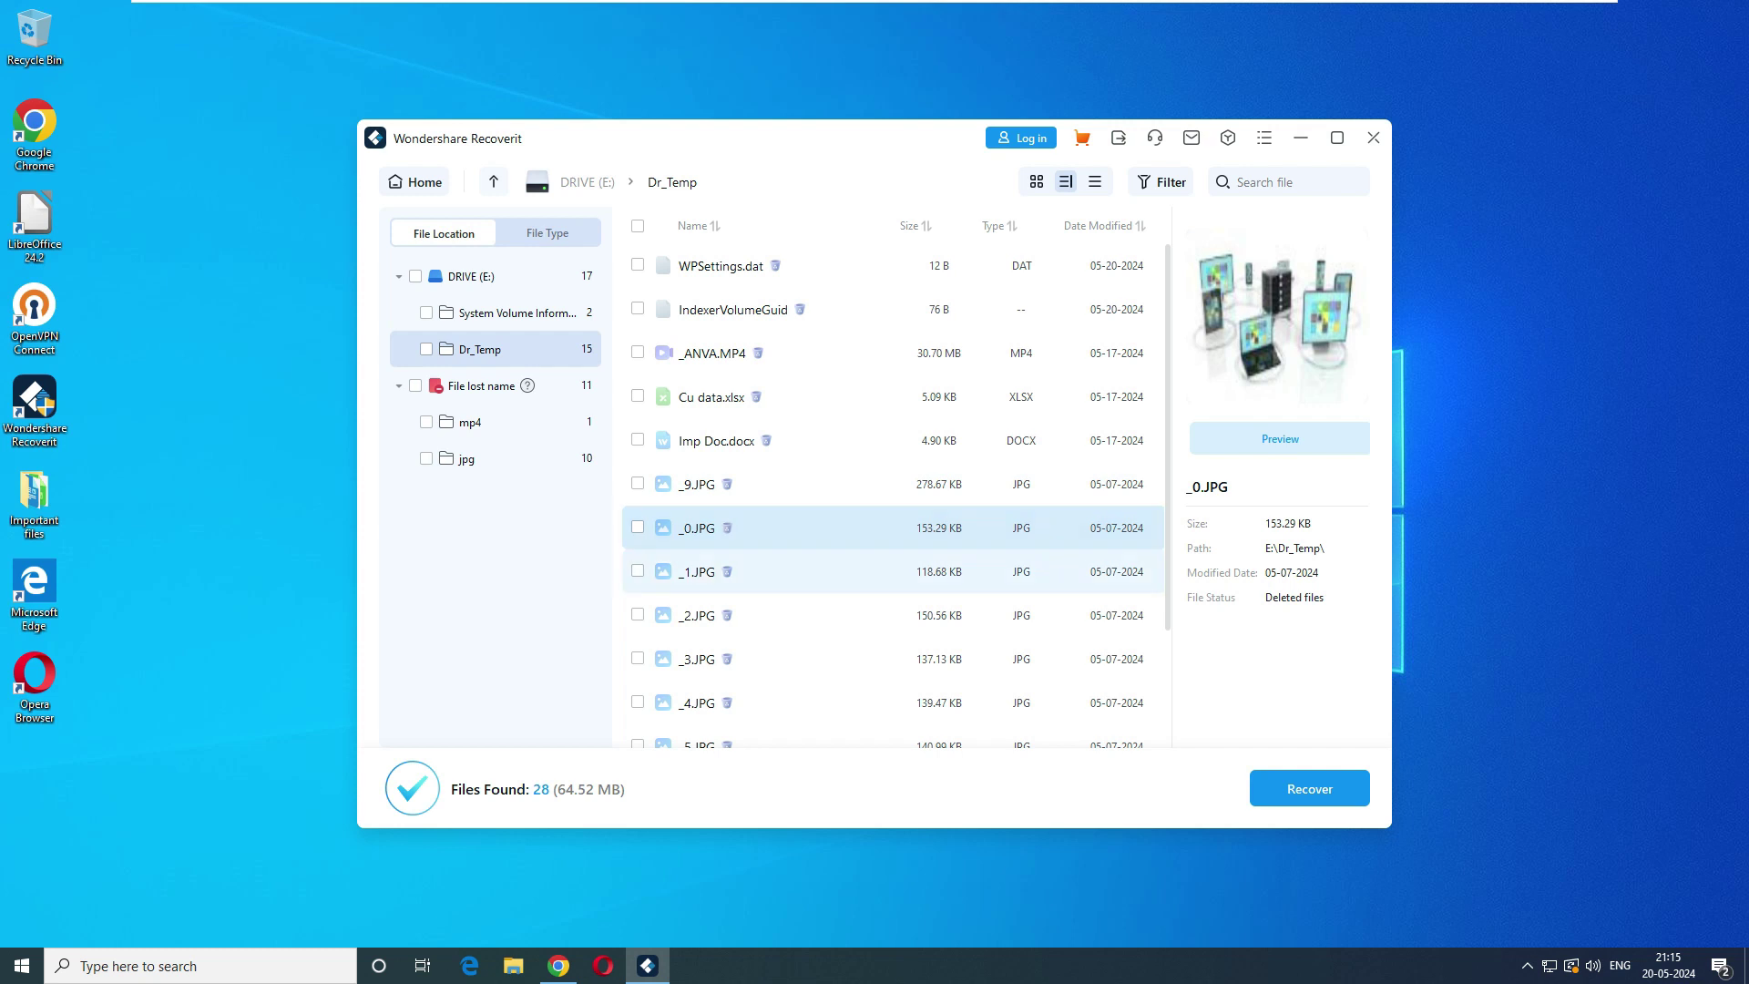
key("Down")
key("Down")
key("Down")
key("Down")
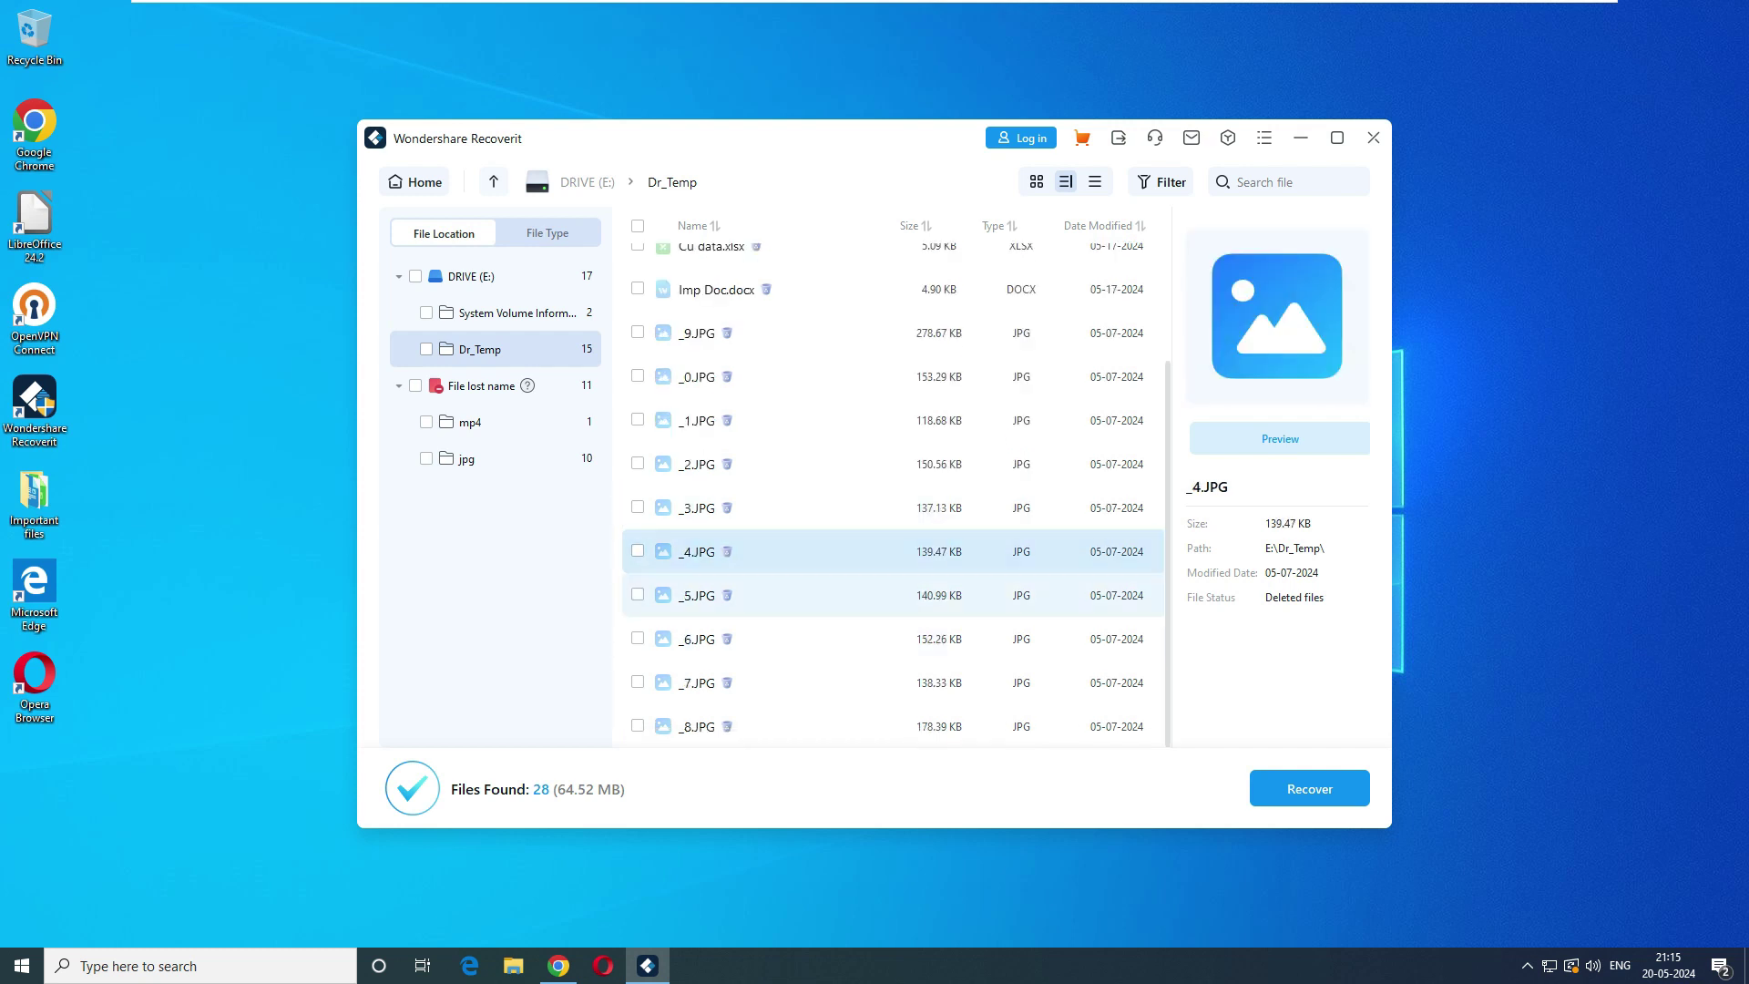
scroll(892, 496, "down", 3)
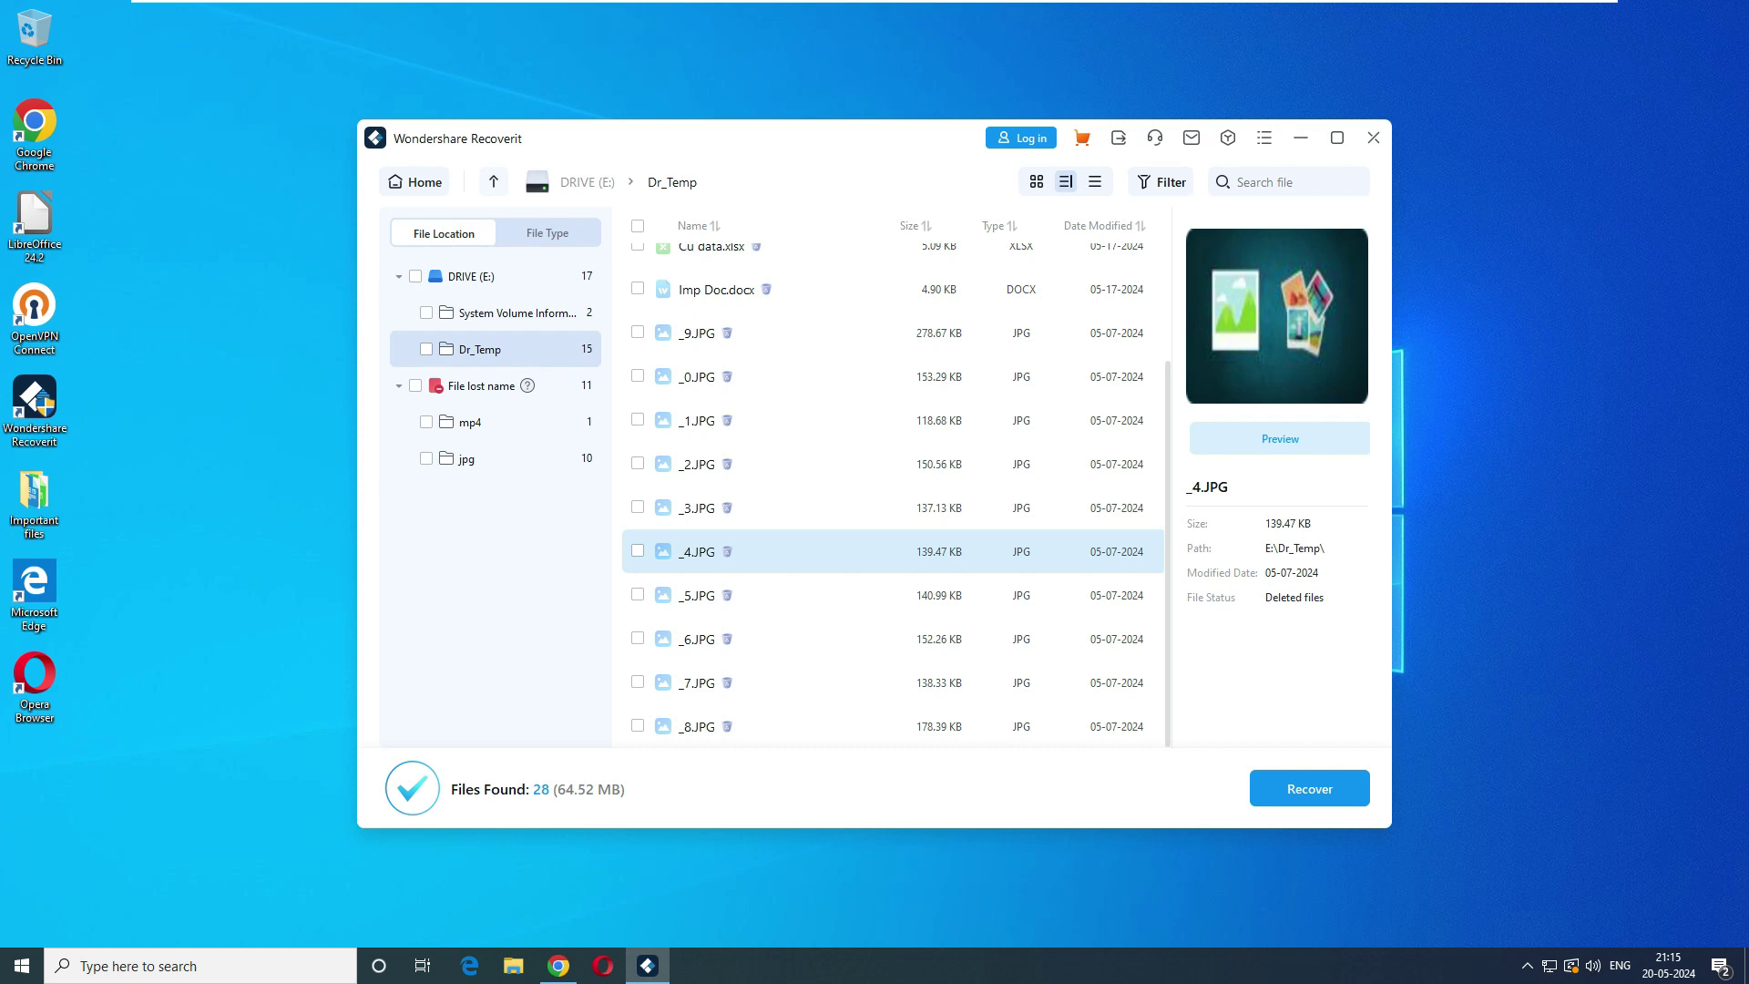
Try to start the recovery from Dr_Temp, and switch to the Recoverit installation page in Chrome
left_click(1310, 788)
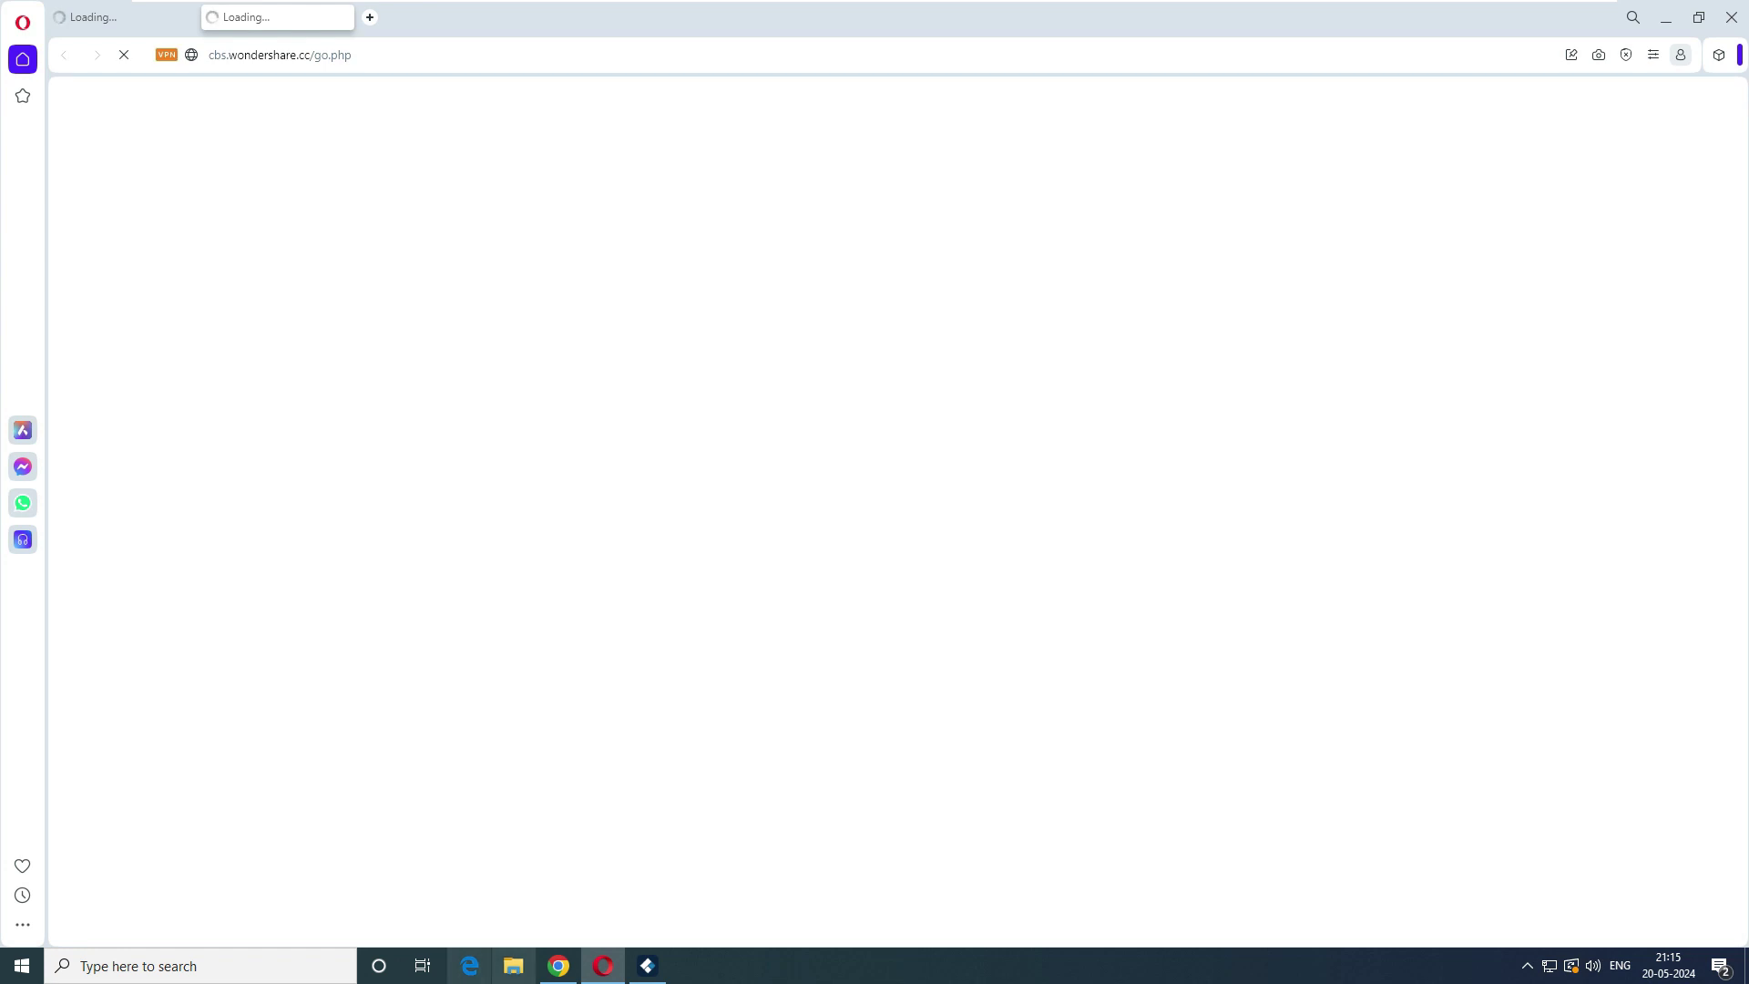
mouse_move(558, 965)
left_click(557, 875)
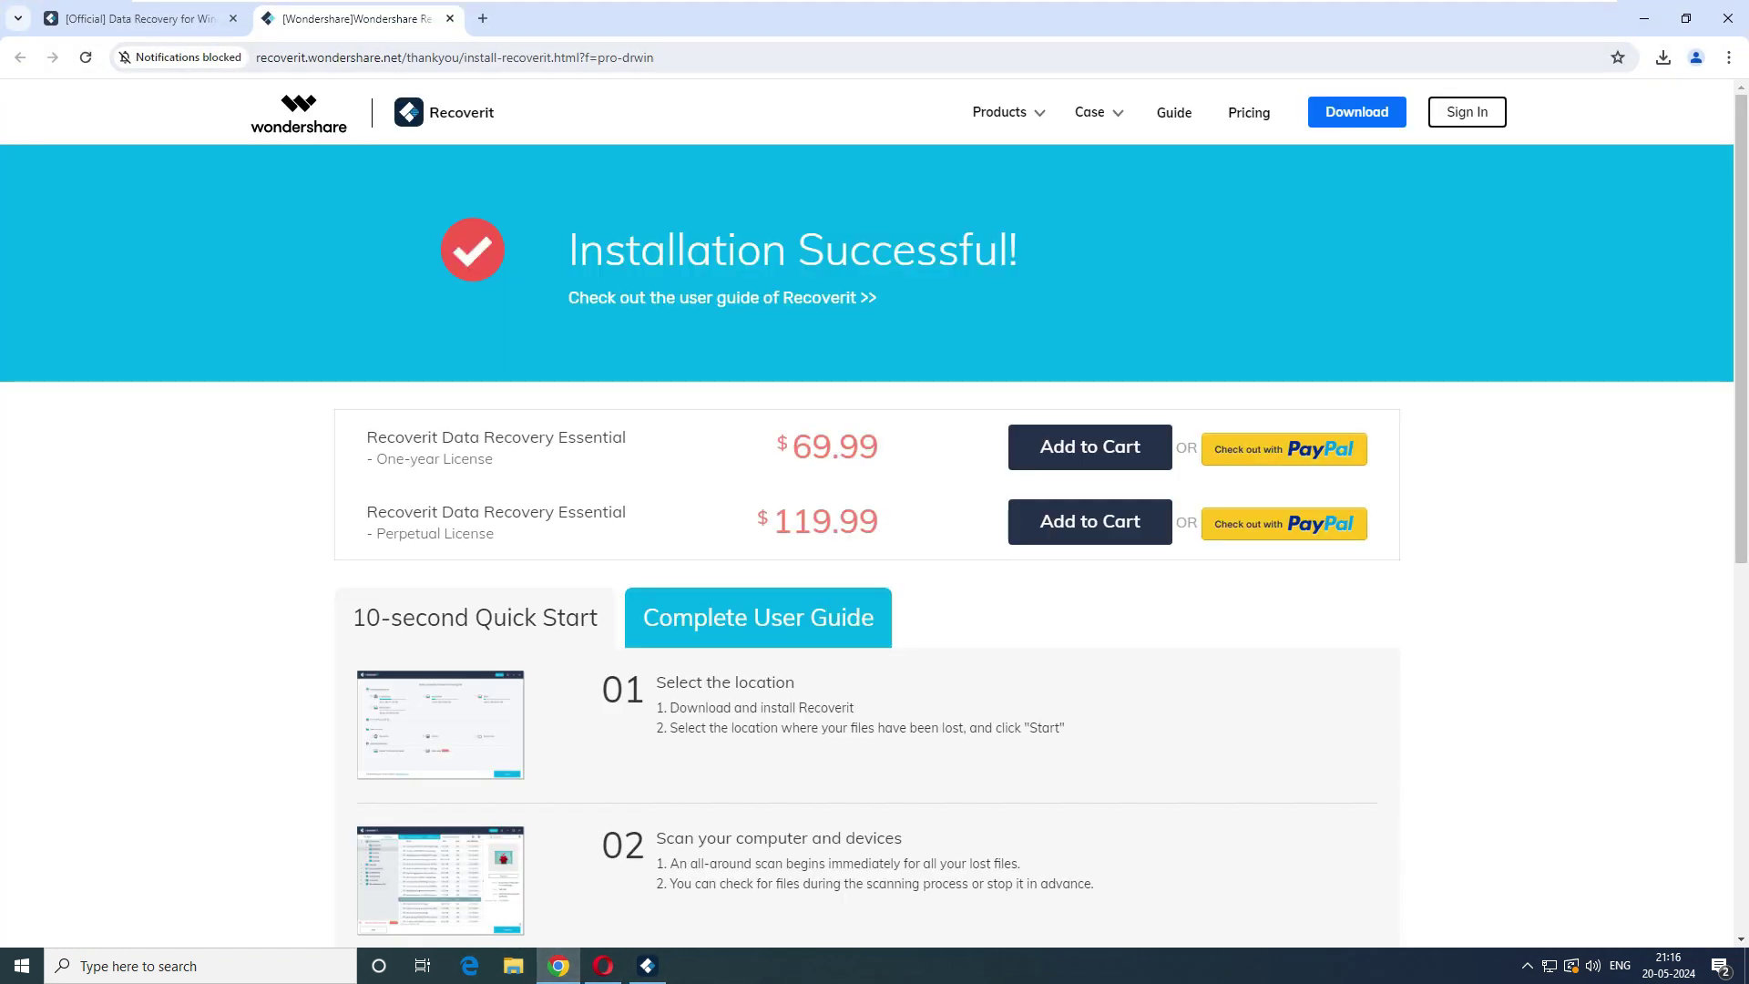
Examine the prices of the one-year and perpetual licenses of Recoverit Data Recovery Essential
left_click_drag(880, 447, 792, 446)
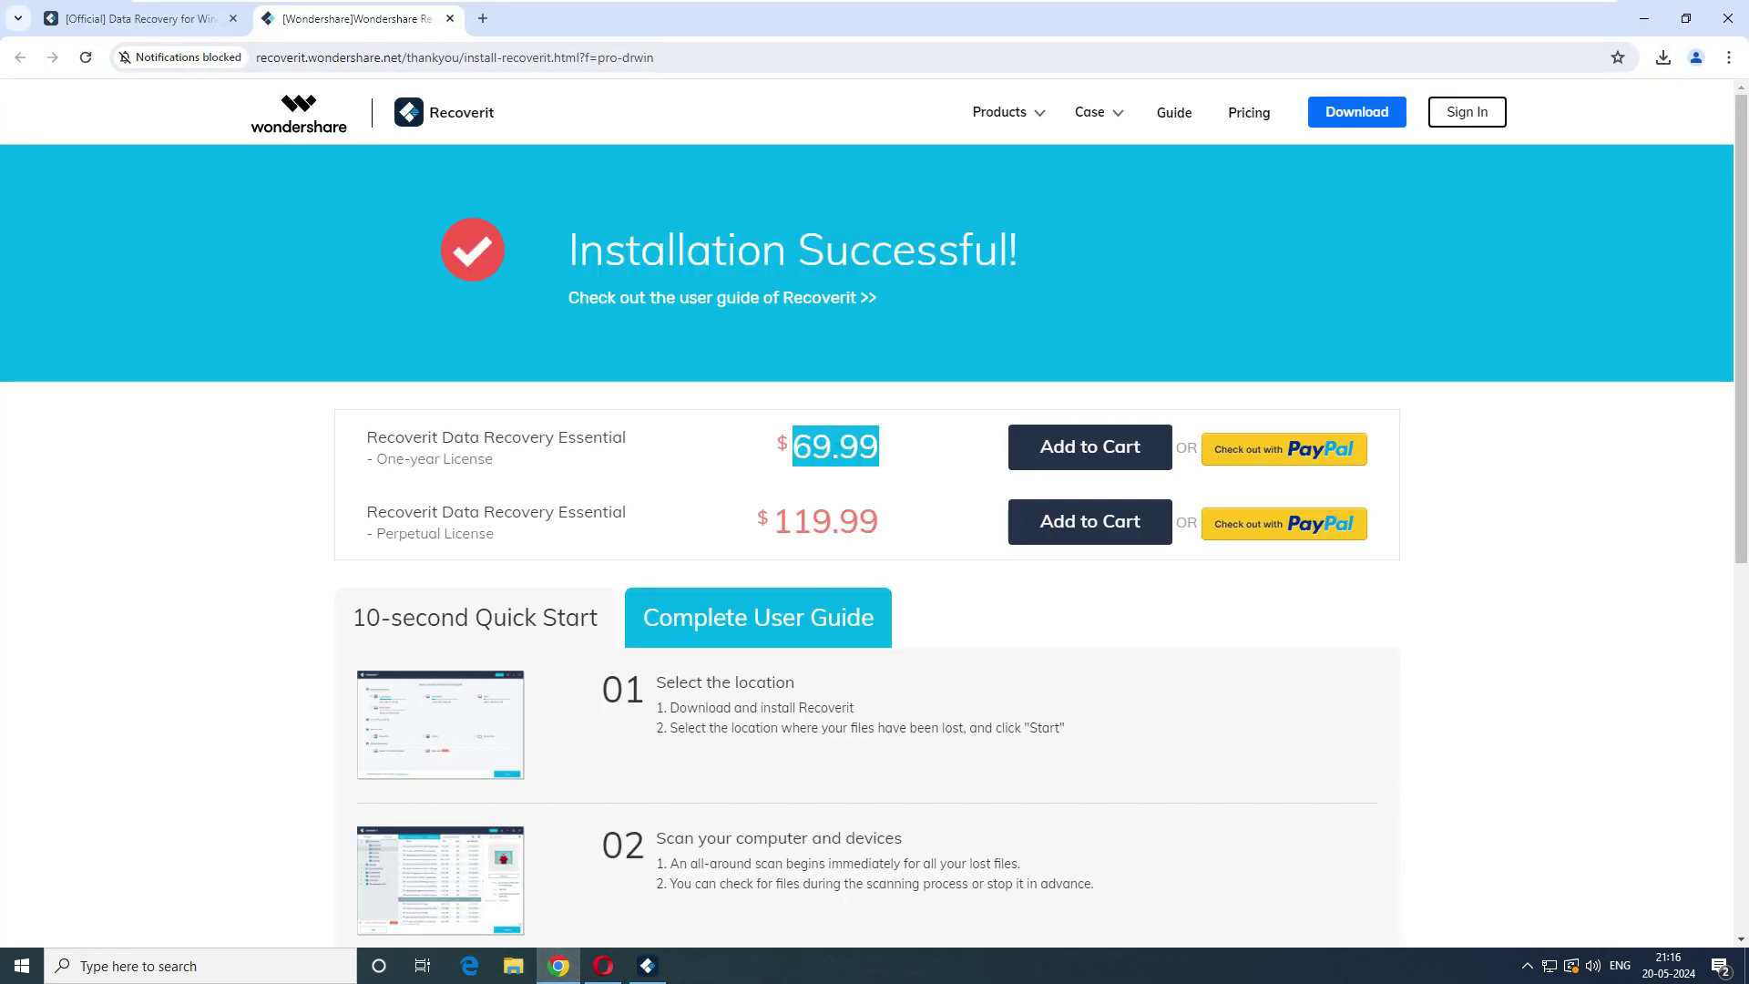
left_click(792, 448)
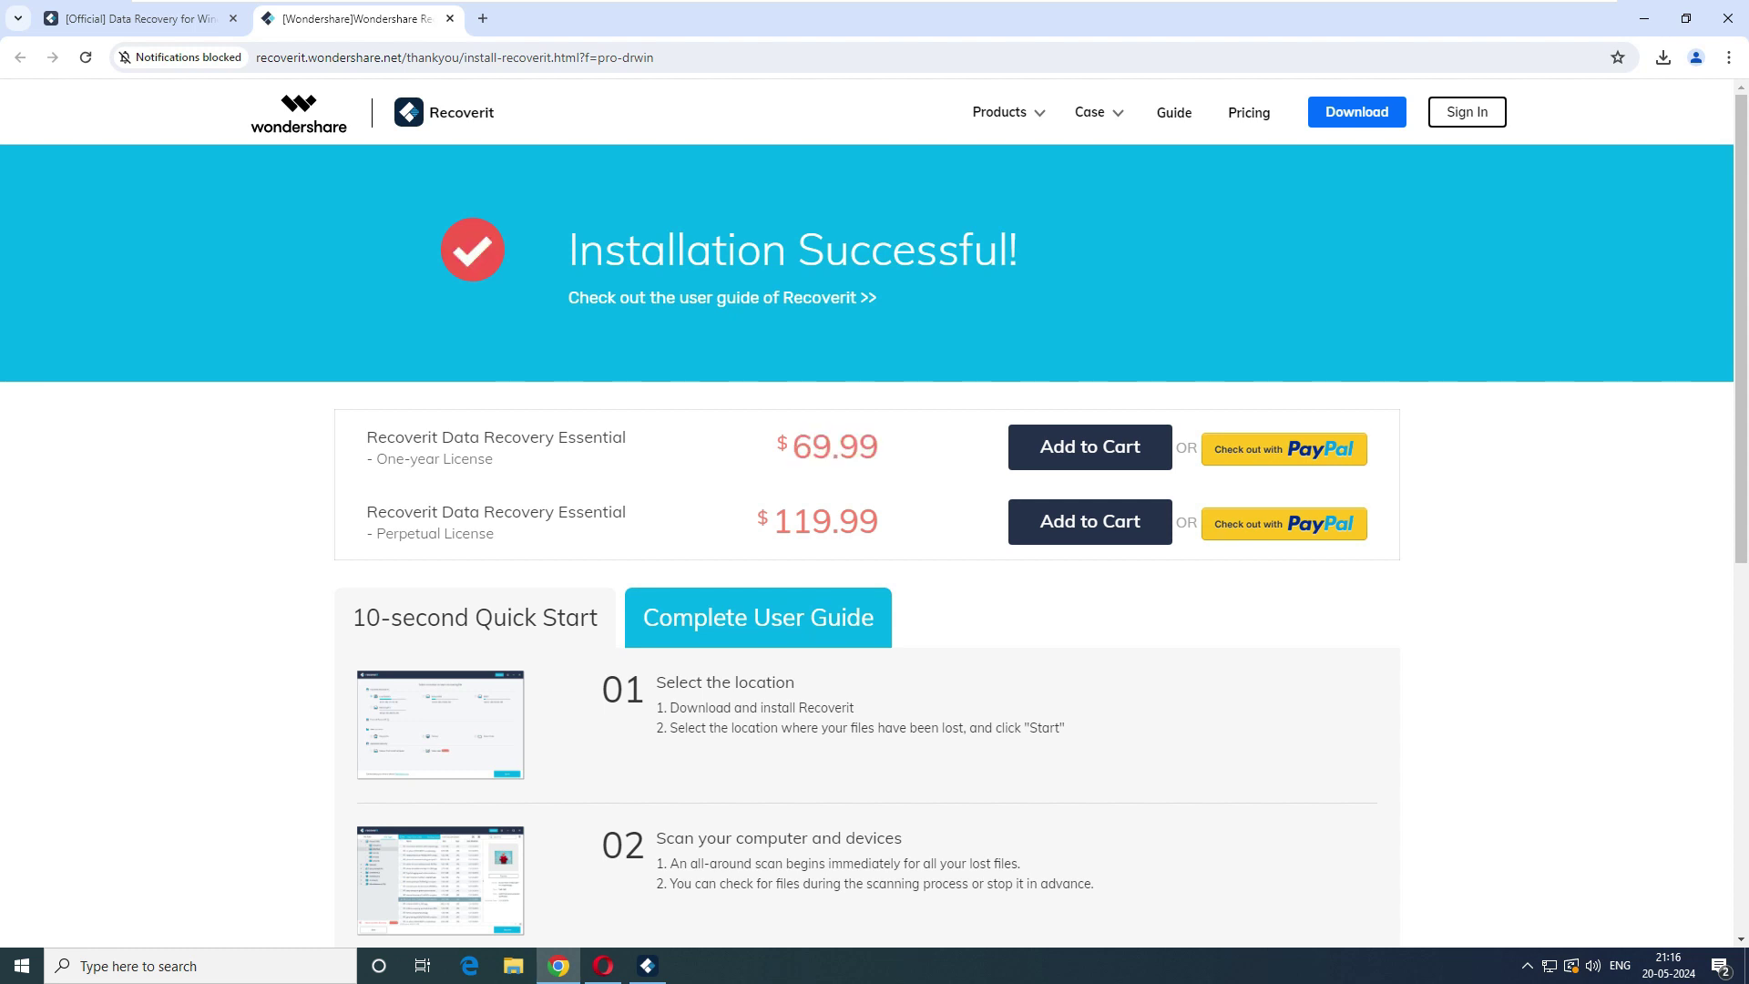
left_click_drag(880, 521, 756, 521)
left_click(758, 522)
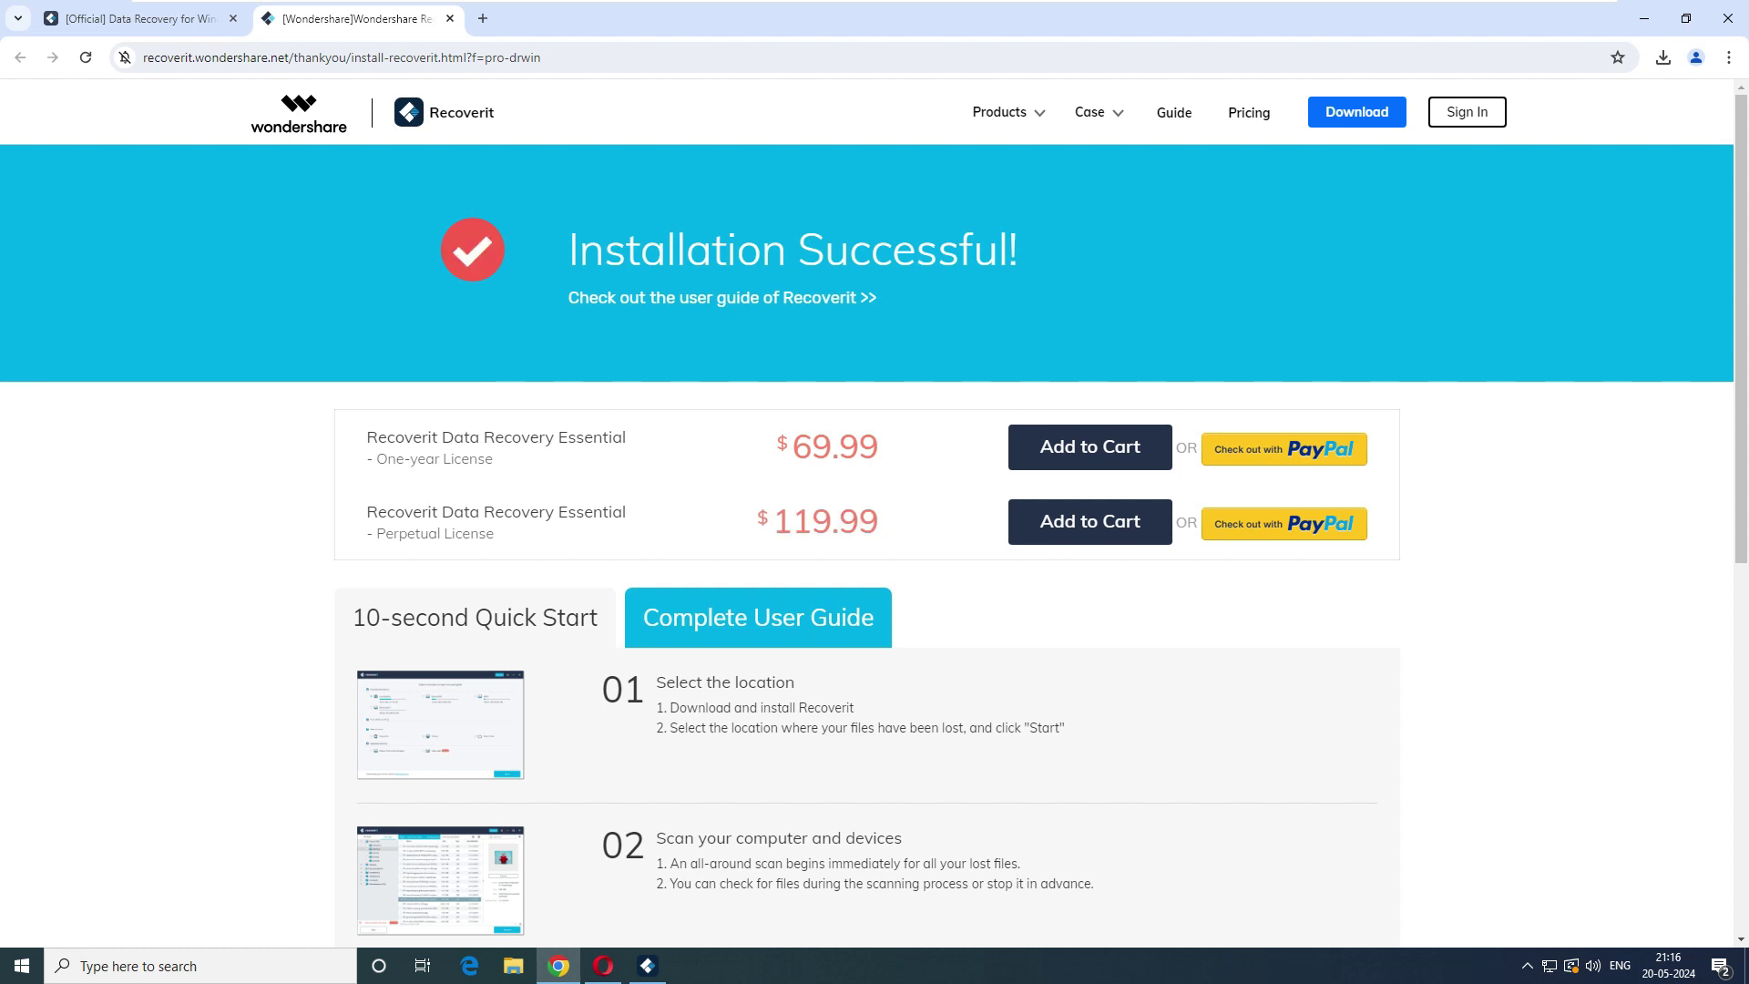
left_click_drag(757, 522, 881, 522)
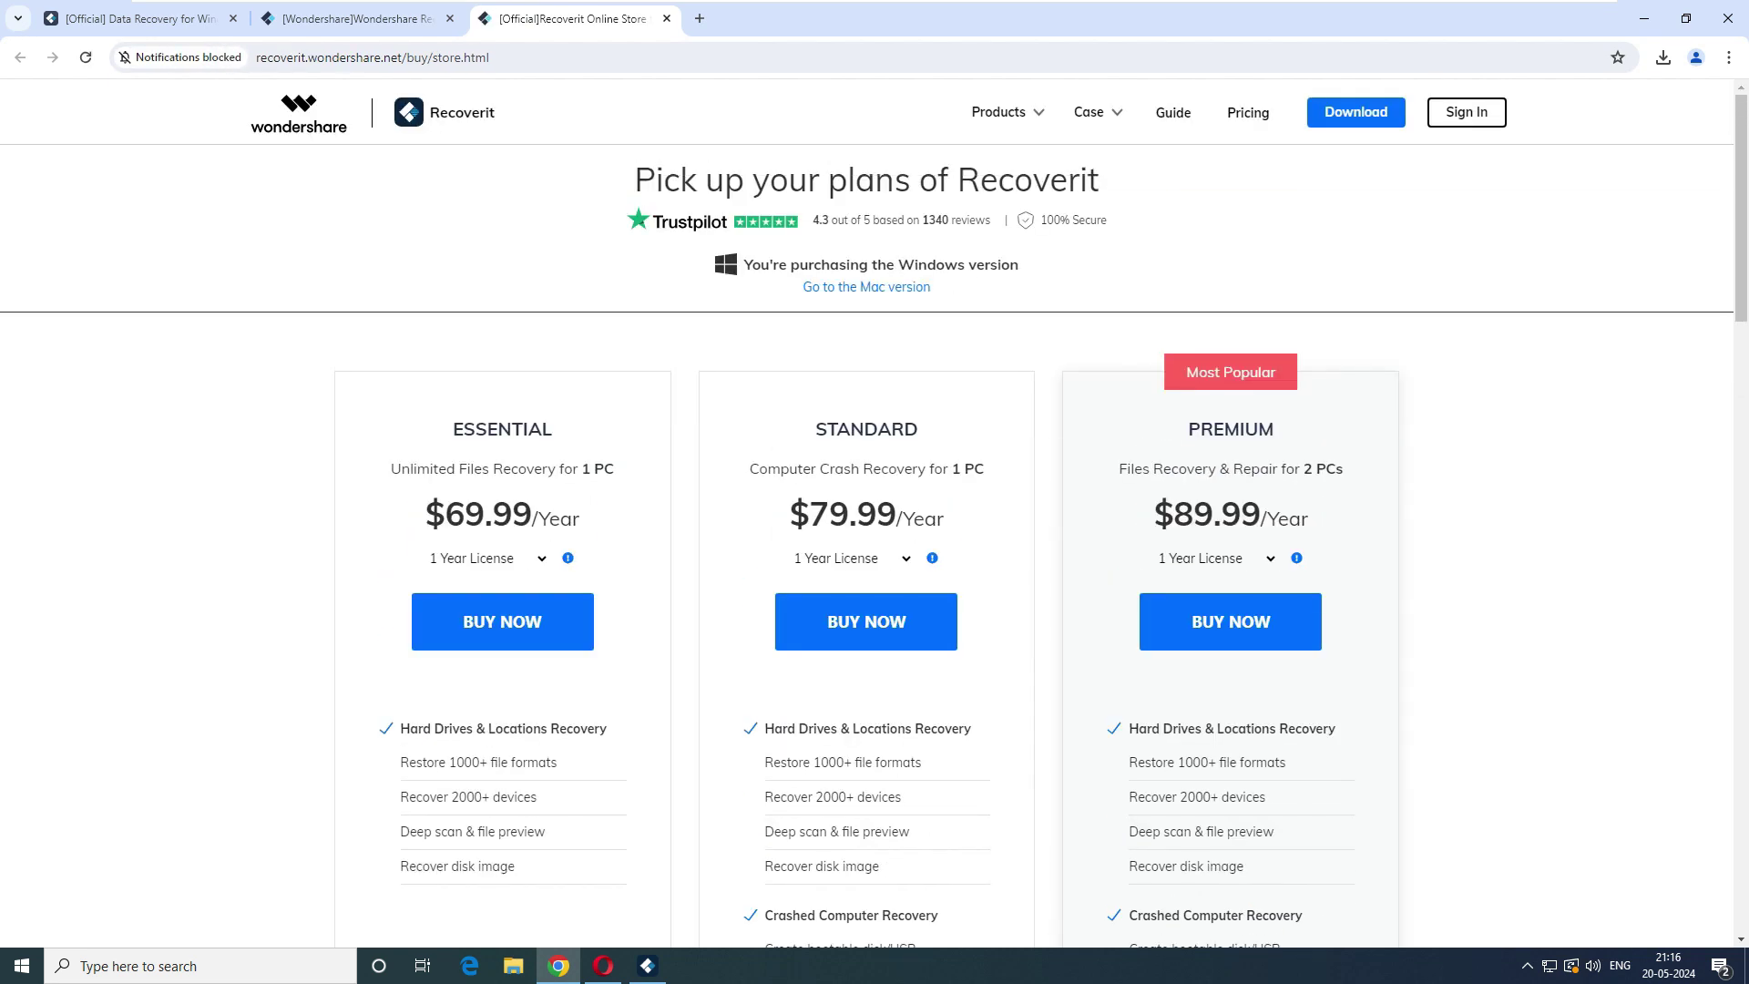
Examine the Essential plan's yearly price on the Recoverit store page and set its license to 1 Month License
left_click_drag(447, 515, 573, 518)
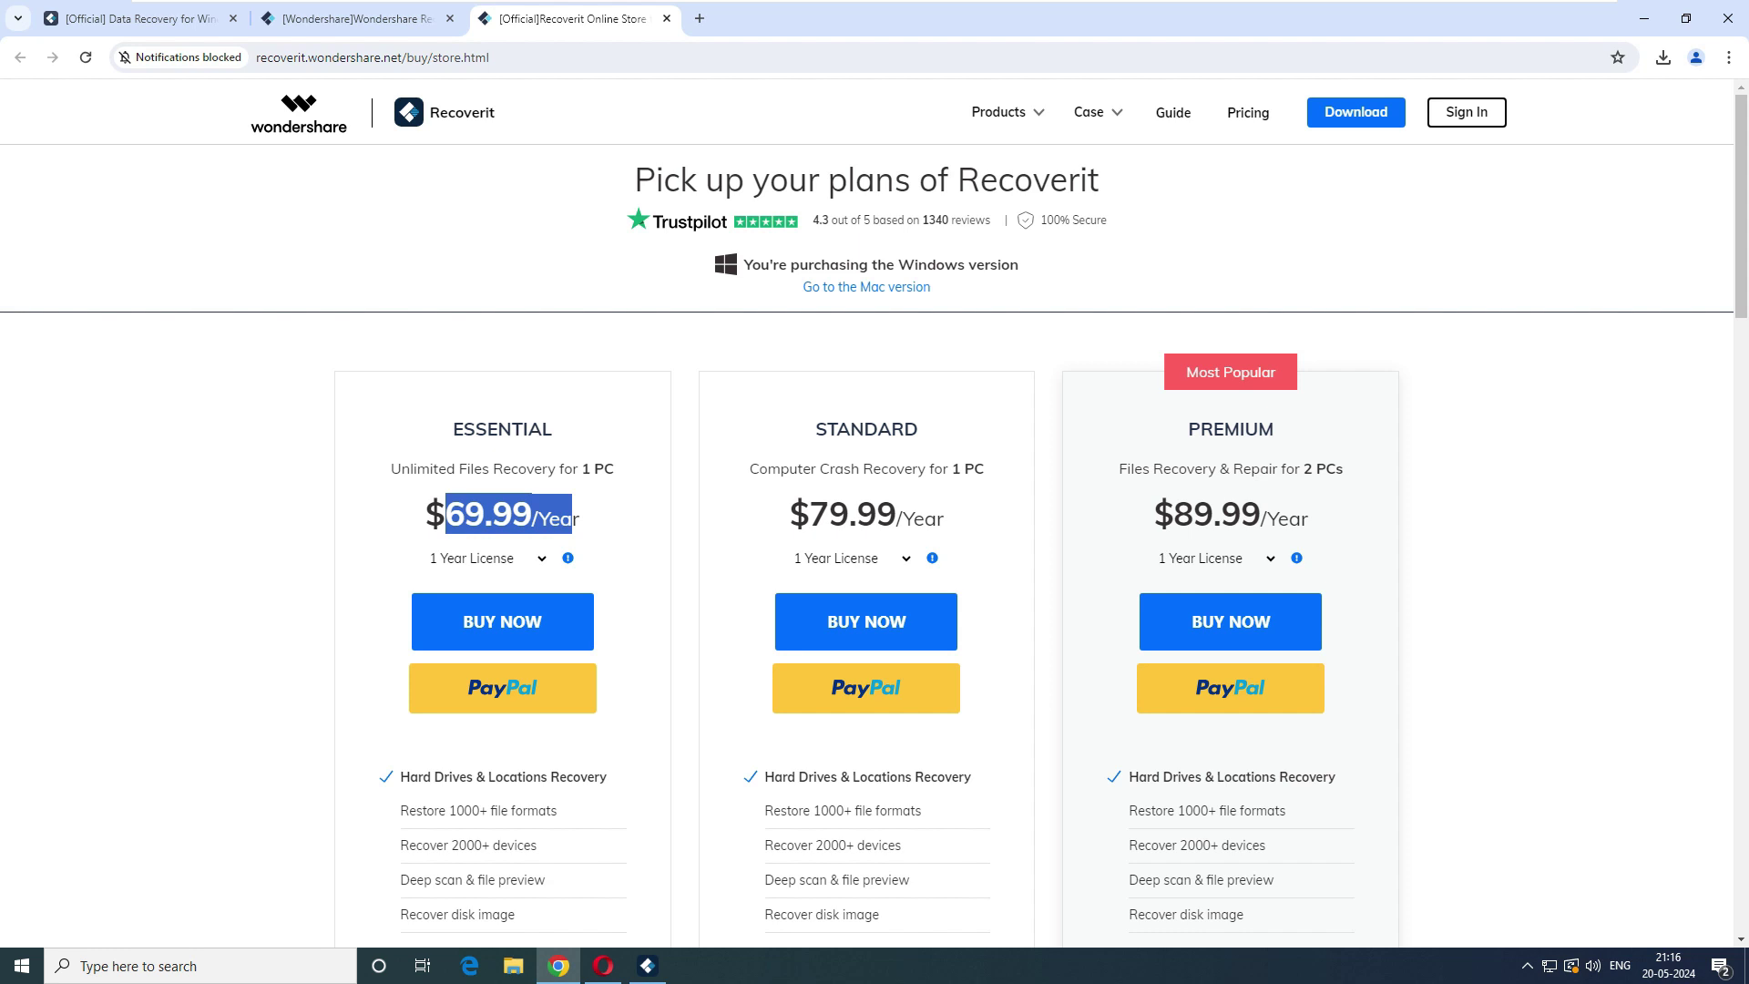
scroll(519, 621, "down", 2)
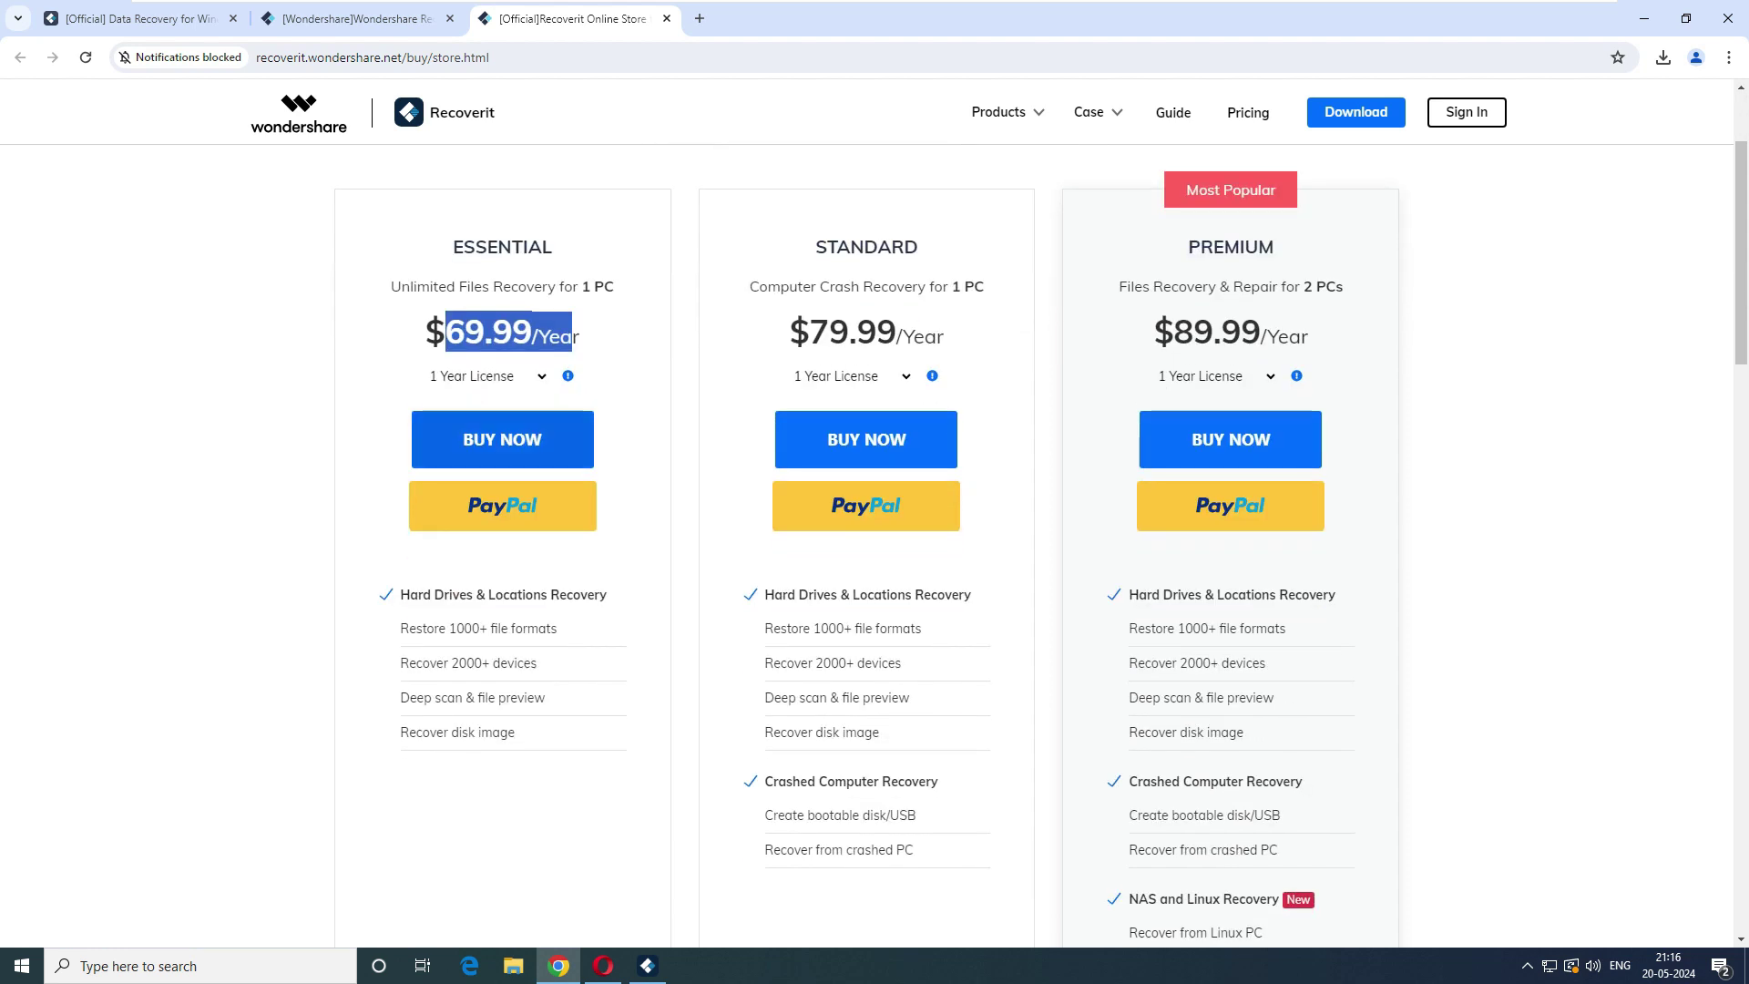
left_click(499, 376)
key("Down")
key("Return")
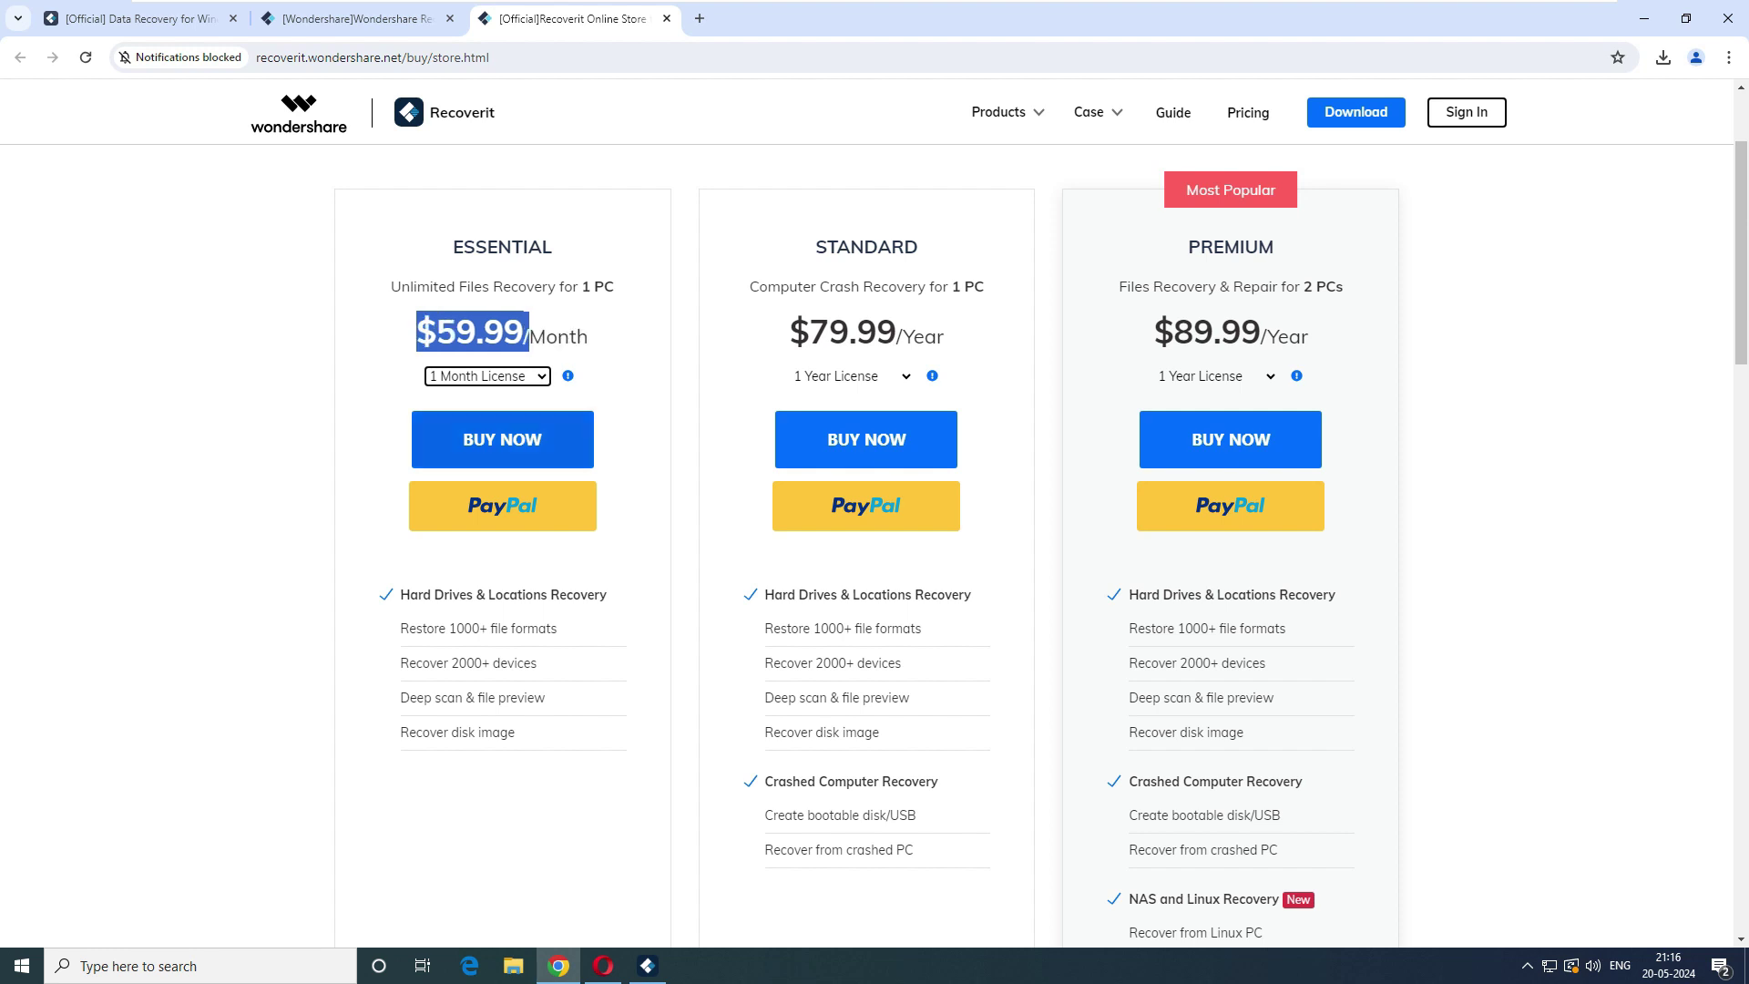
left_click(626, 375)
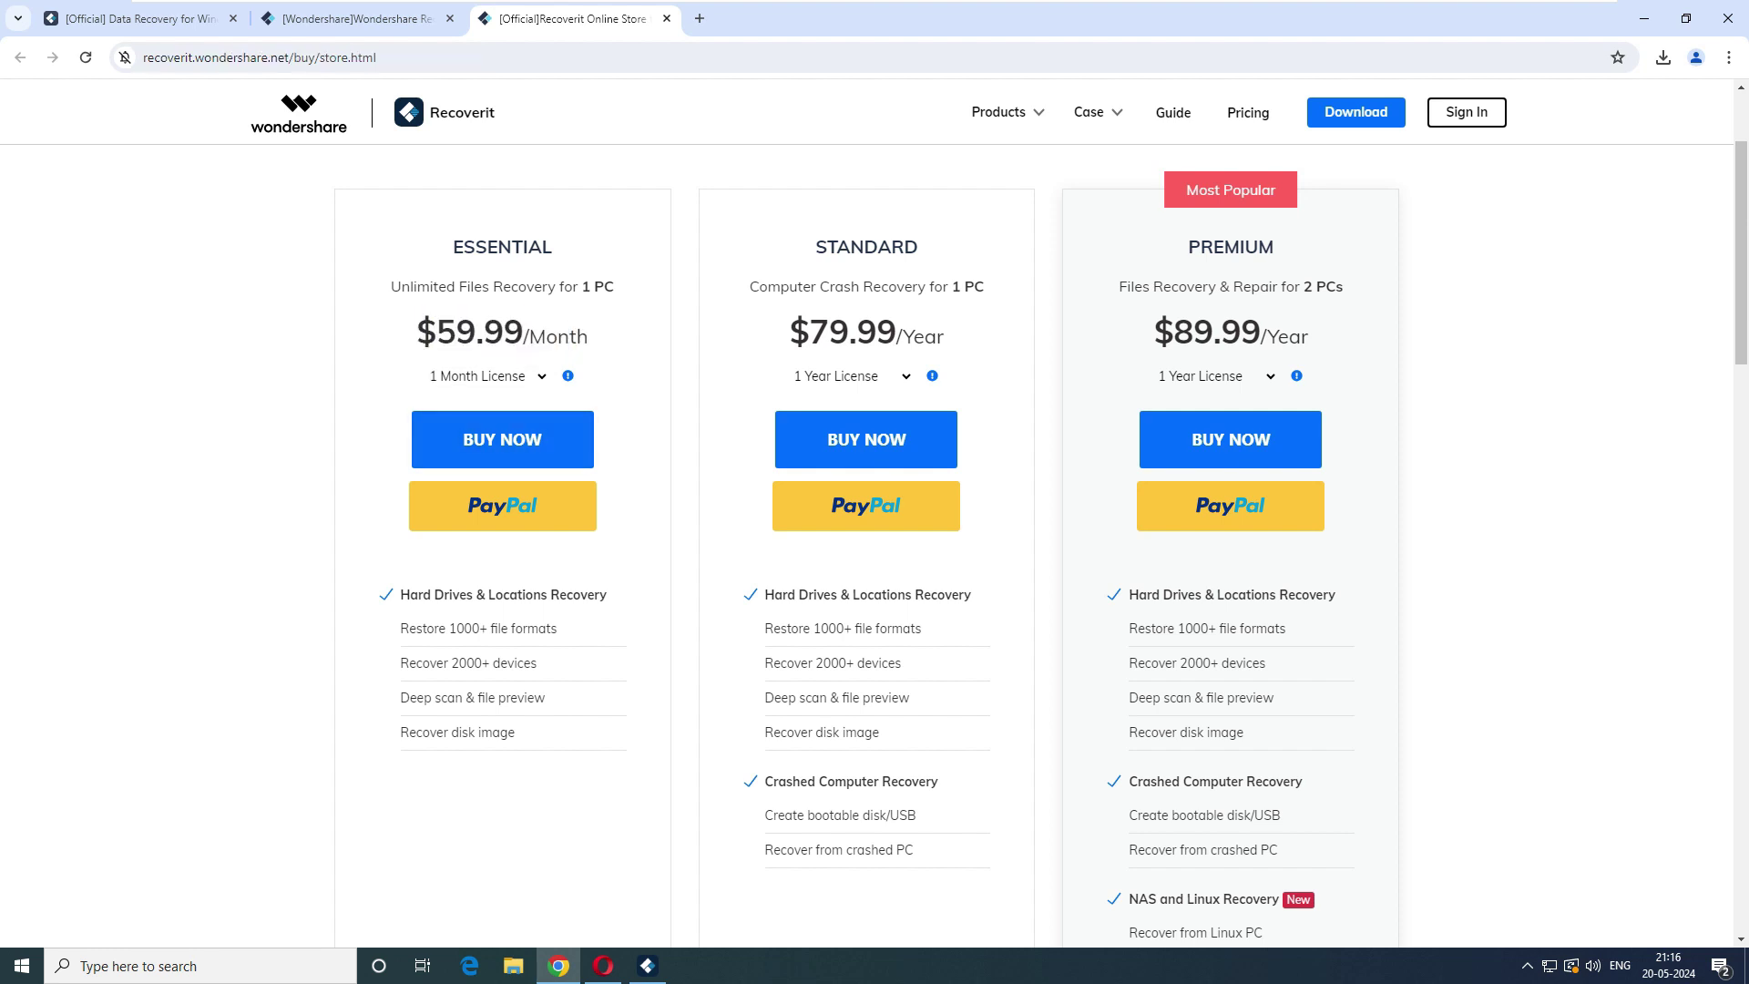
Set the Essential plan's license to 1 Year License and examine its yearly price
left_click(488, 377)
left_click(474, 394)
left_click_drag(446, 335, 581, 336)
left_click(488, 376)
left_click(488, 376)
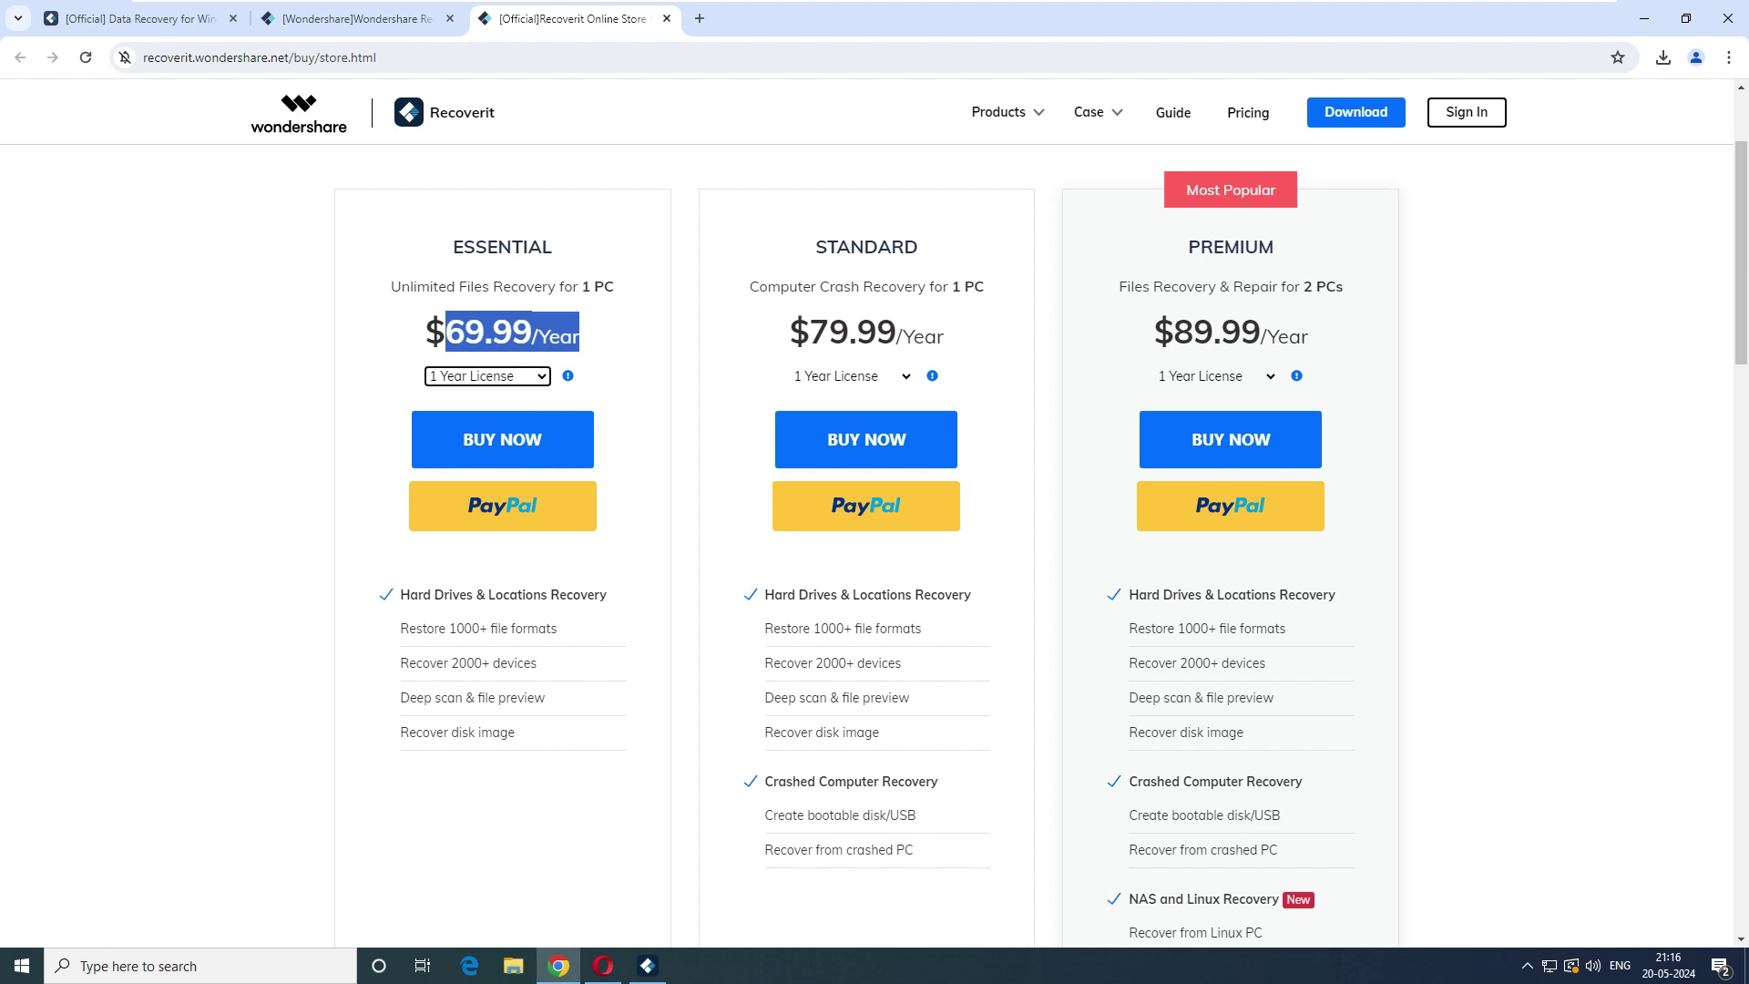
left_click(627, 375)
double_click(502, 247)
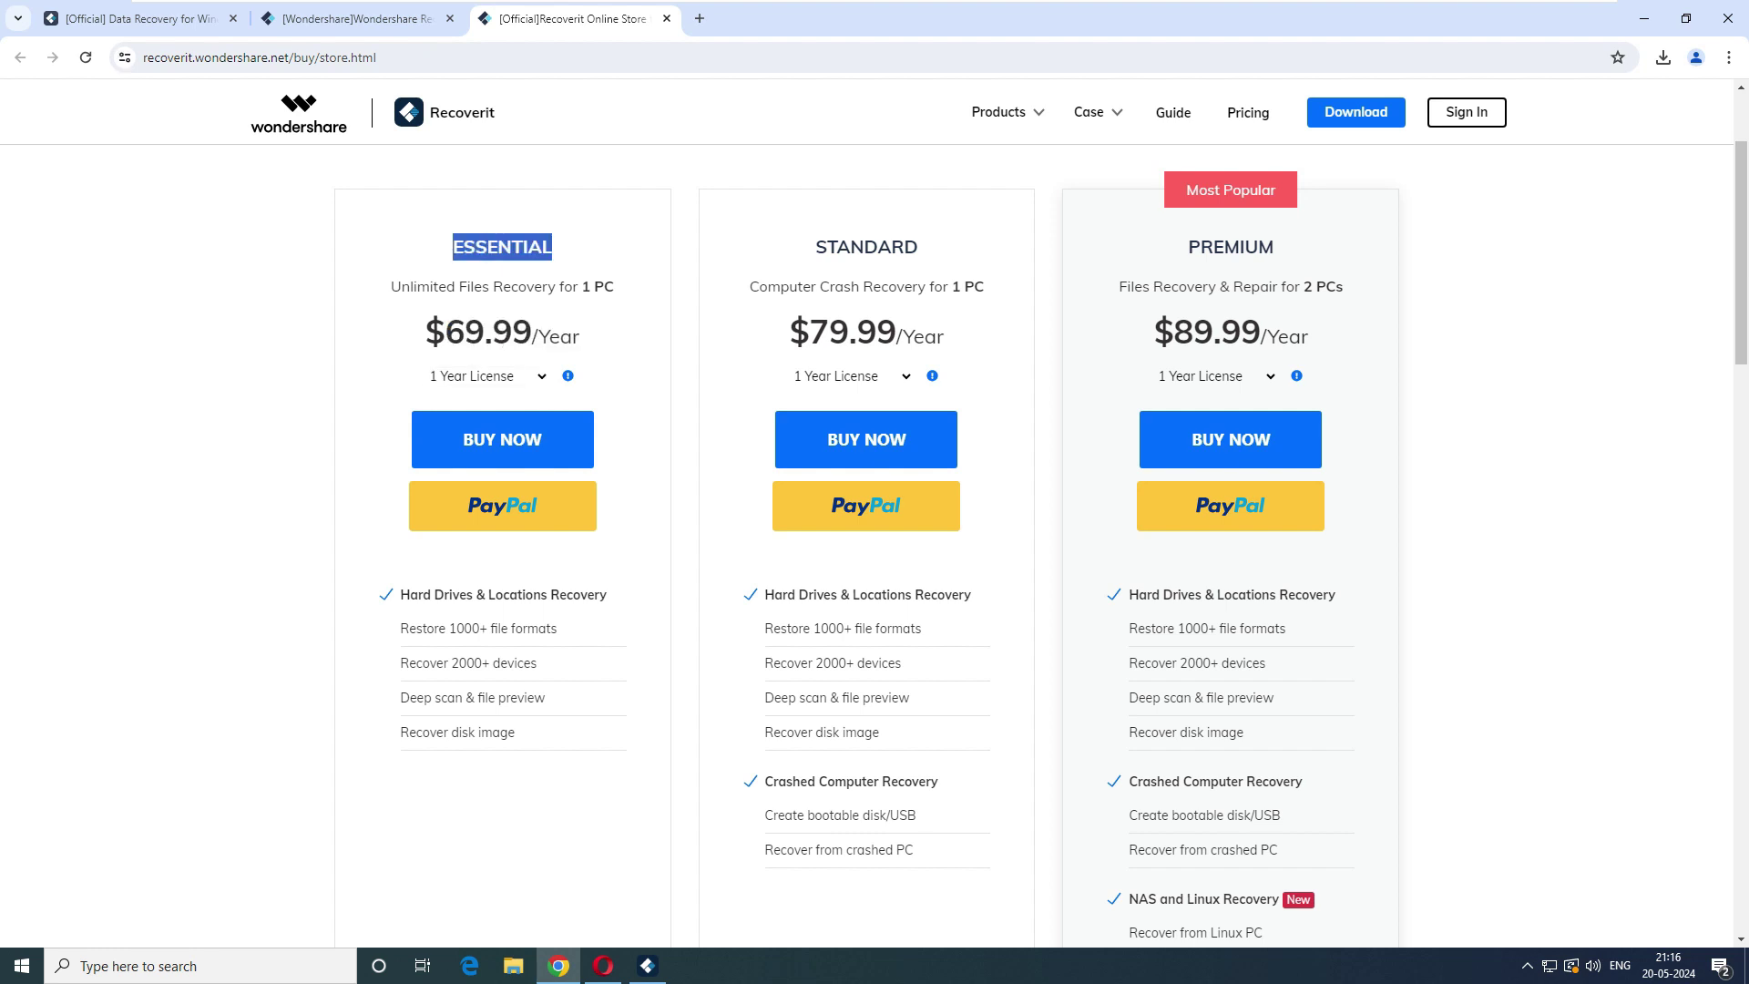
Compare the Standard plan's prices for the 1 Year License and 1 Month License, leaving 1 Year License selected
double_click(867, 247)
left_click_drag(810, 335, 946, 336)
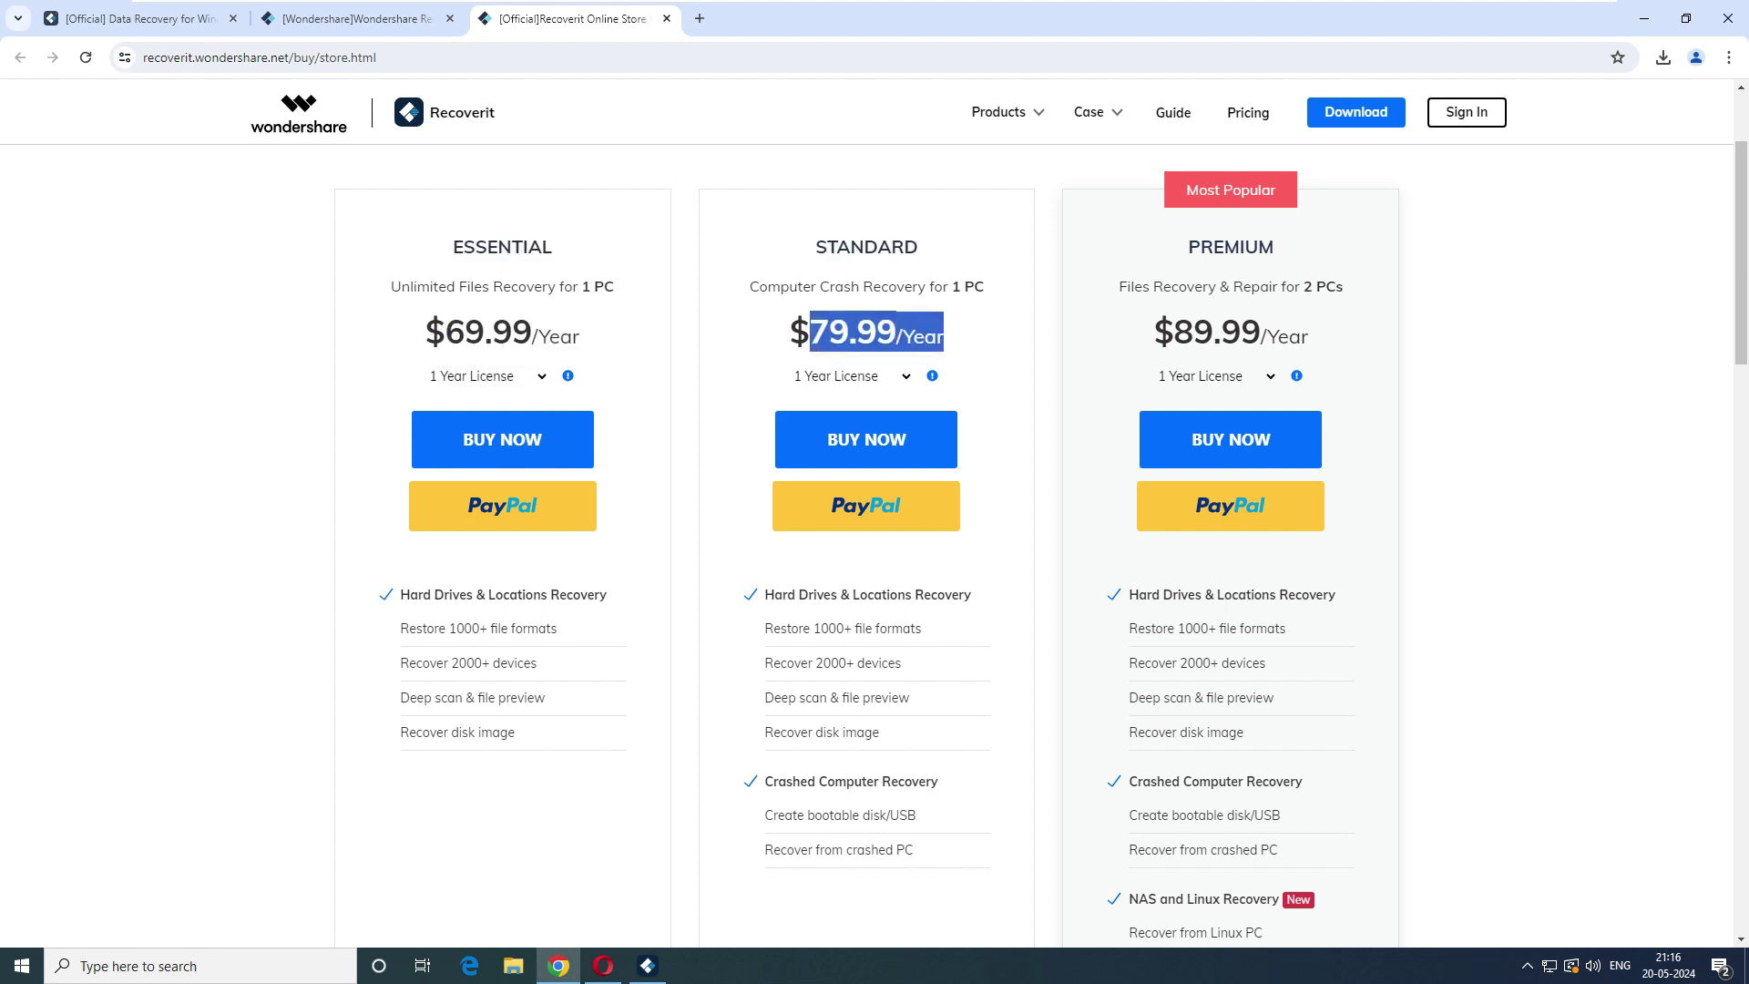
left_click(851, 375)
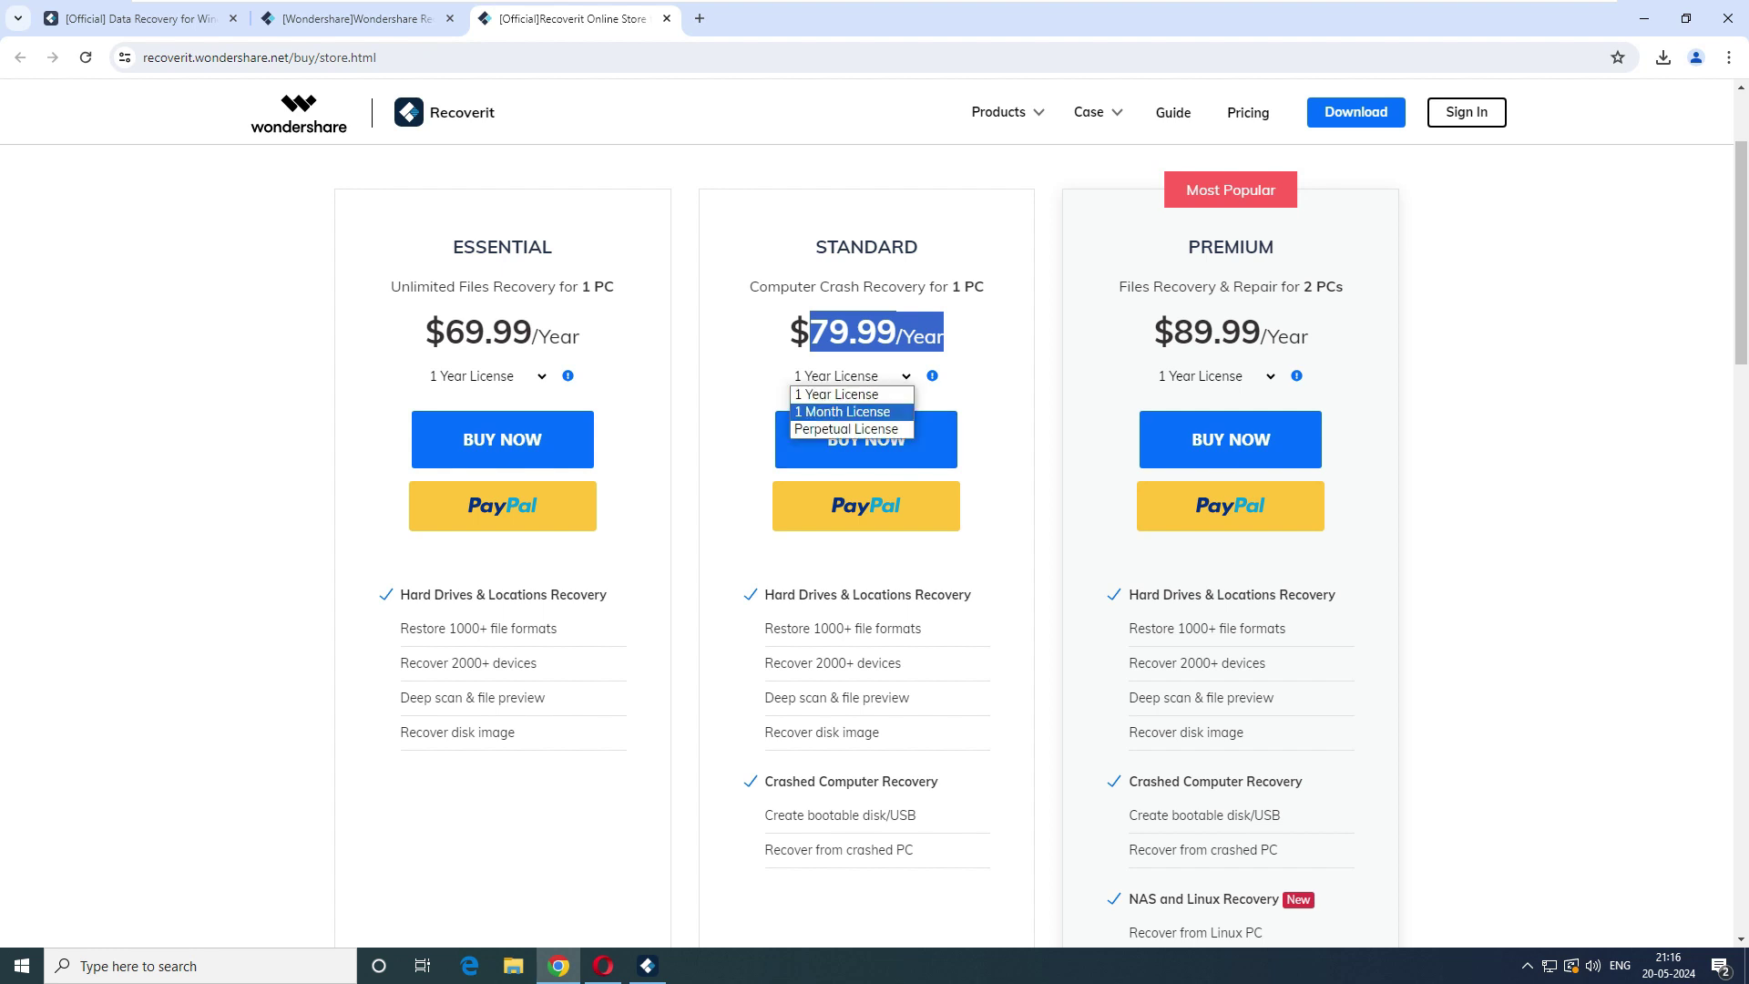
left_click(843, 412)
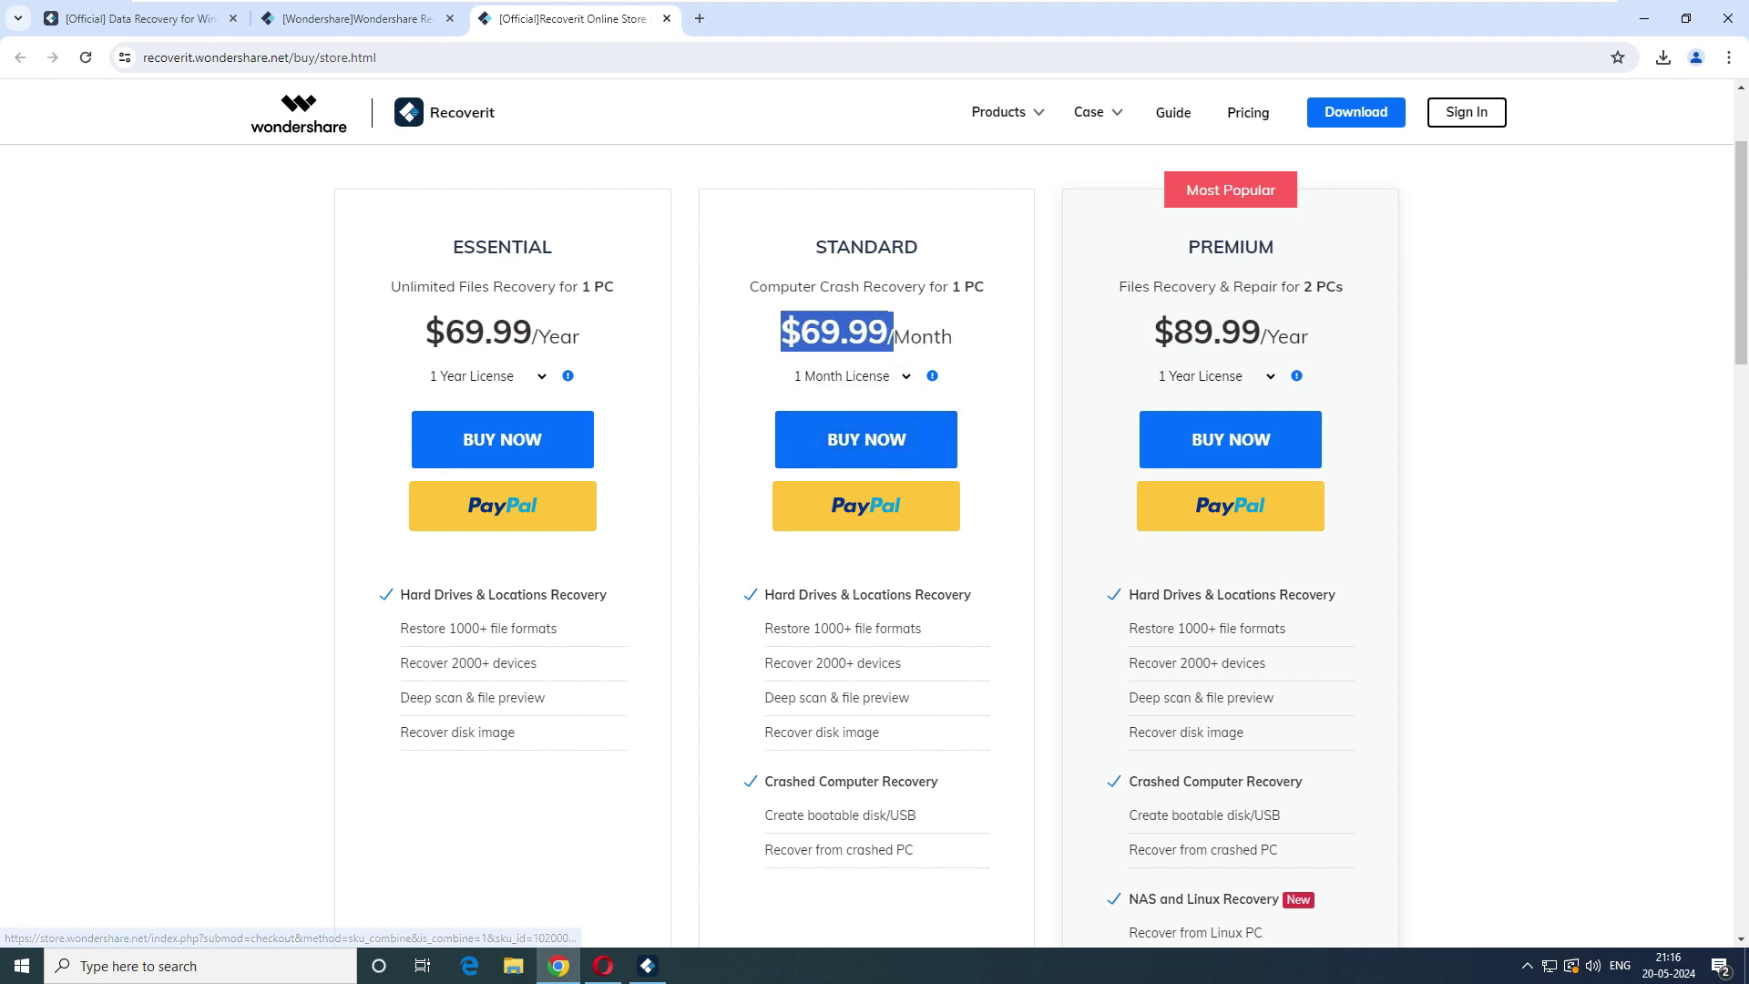
left_click_drag(801, 332, 934, 337)
left_click(853, 377)
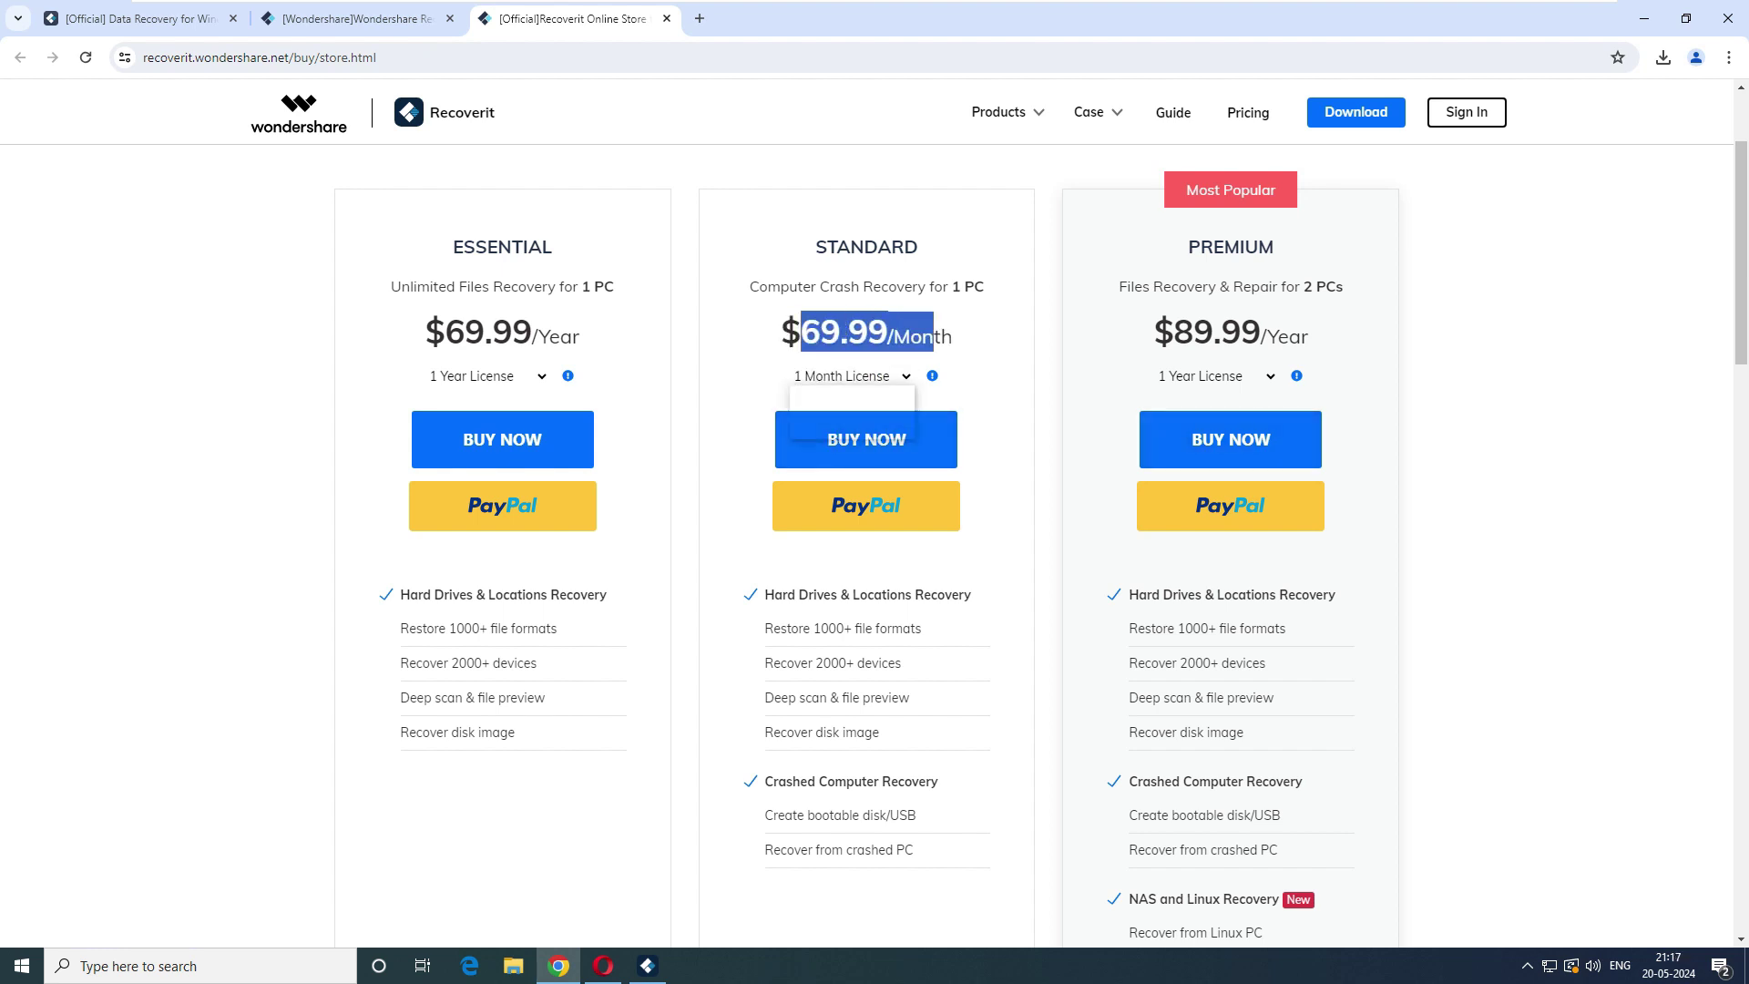
left_click(843, 395)
Compare the feature lists of the Essential, Standard and Premium plans
scroll(866, 511, "down", 4)
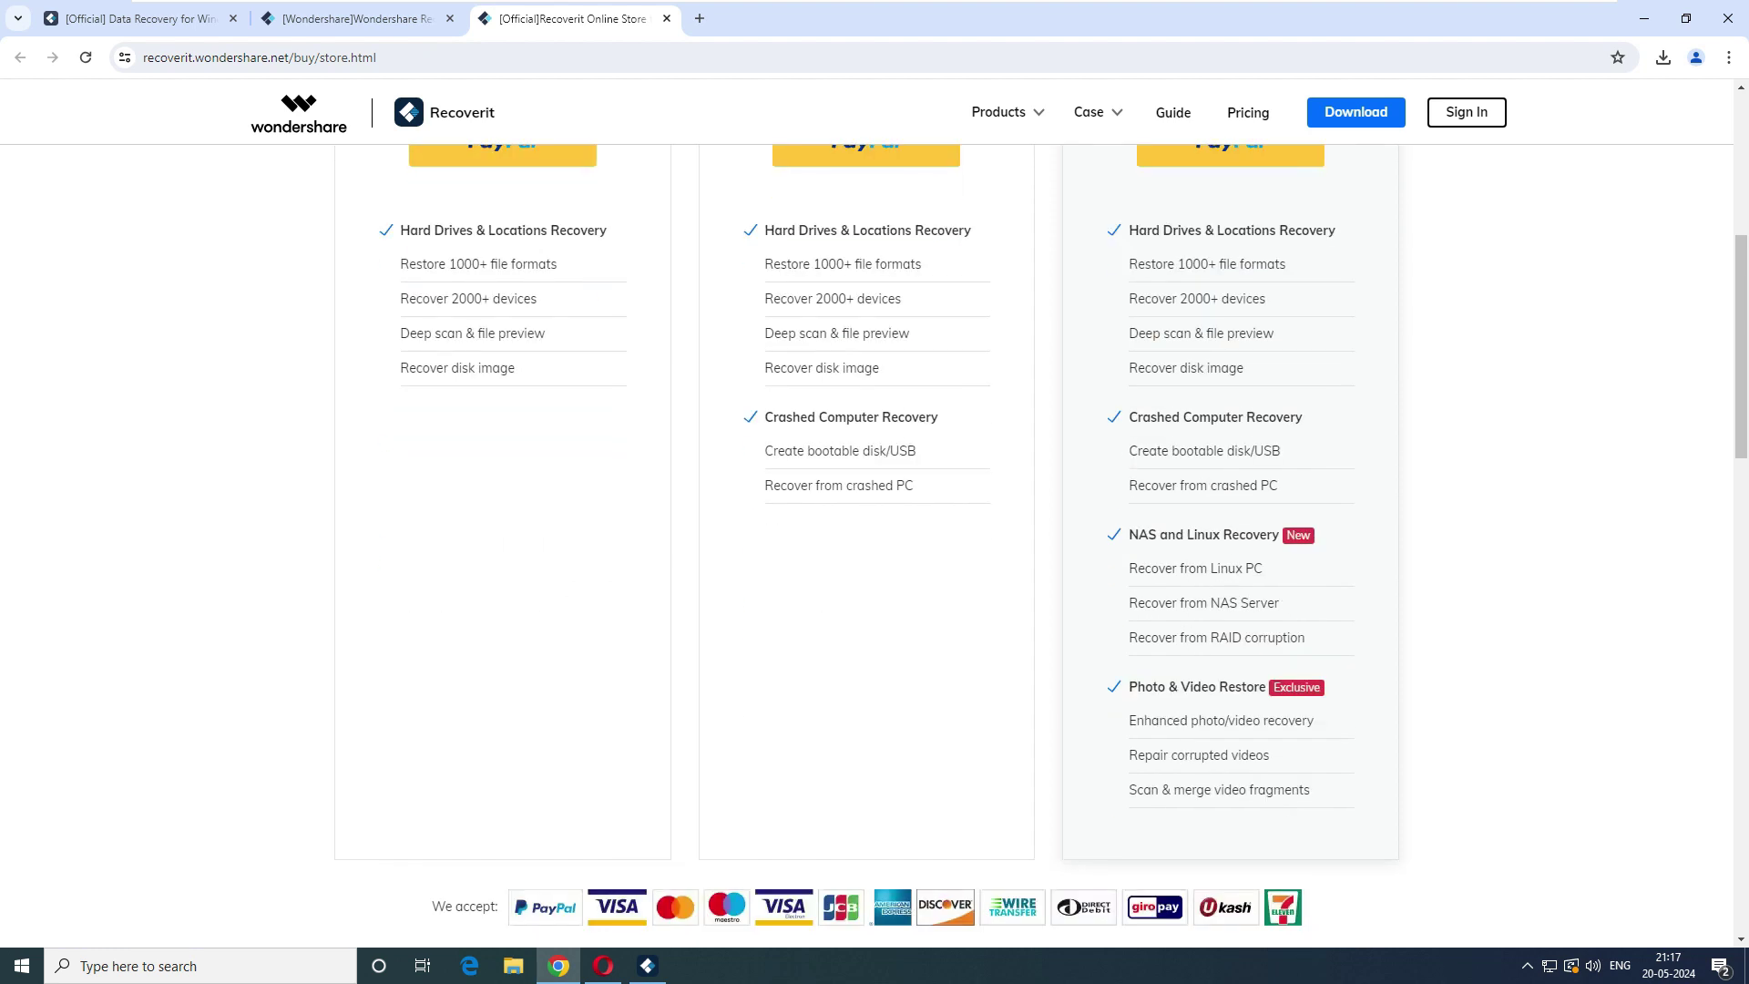
scroll(866, 510, "up", 4)
left_click(802, 334)
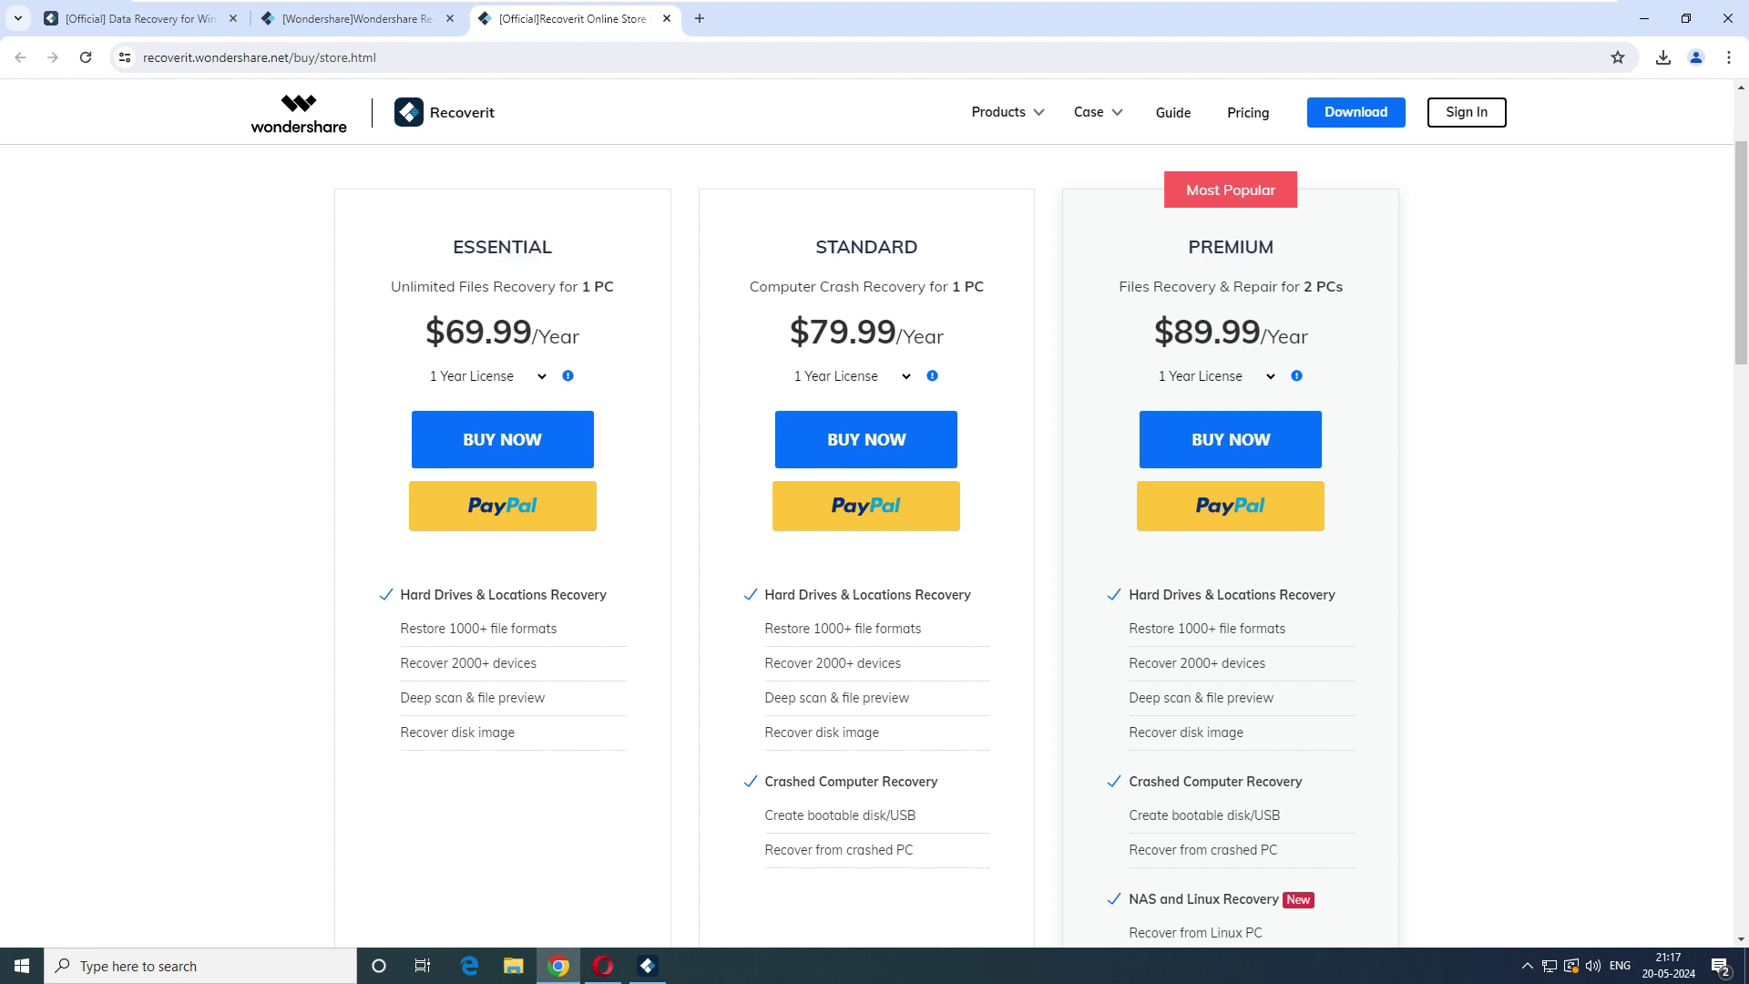
Examine the Standard plan's Crashed Computer Recovery features, including bootable disk/USB creation and recovery from a crashed PC
scroll(875, 547, "down", 1)
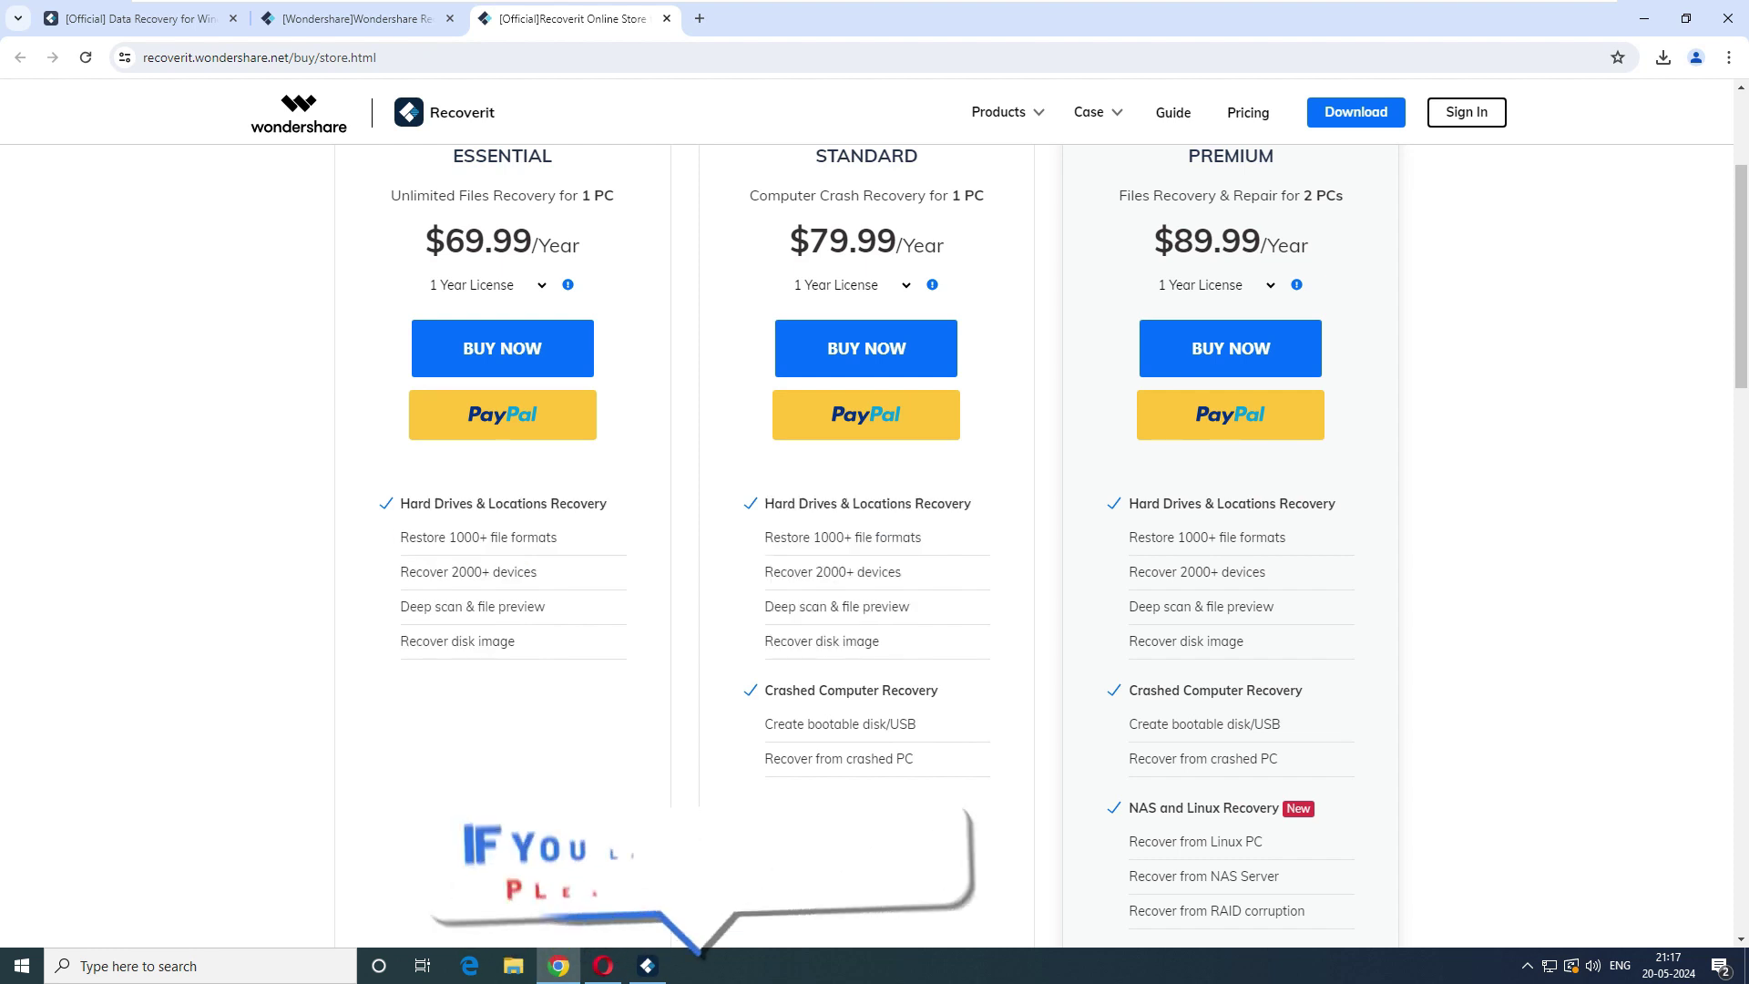
left_click_drag(940, 691, 774, 690)
scroll(774, 690, "up", 1)
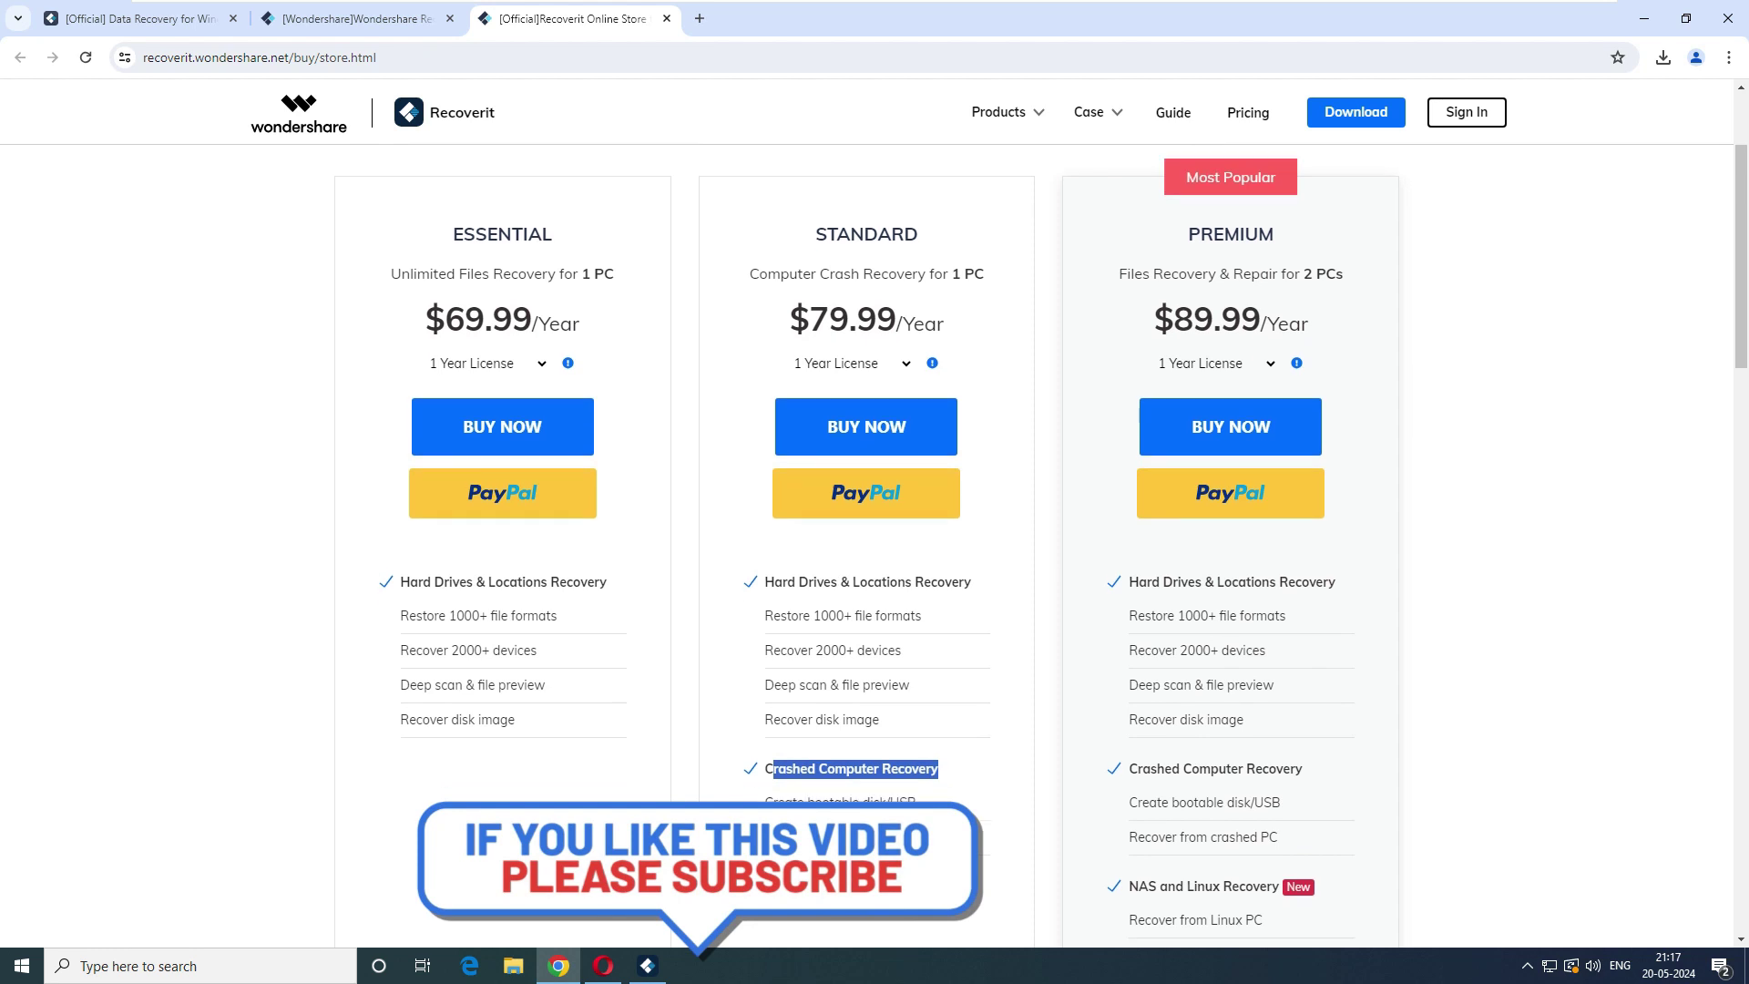
scroll(784, 683, "down", 2)
left_click(929, 635)
left_click_drag(918, 634, 774, 634)
left_click(773, 634)
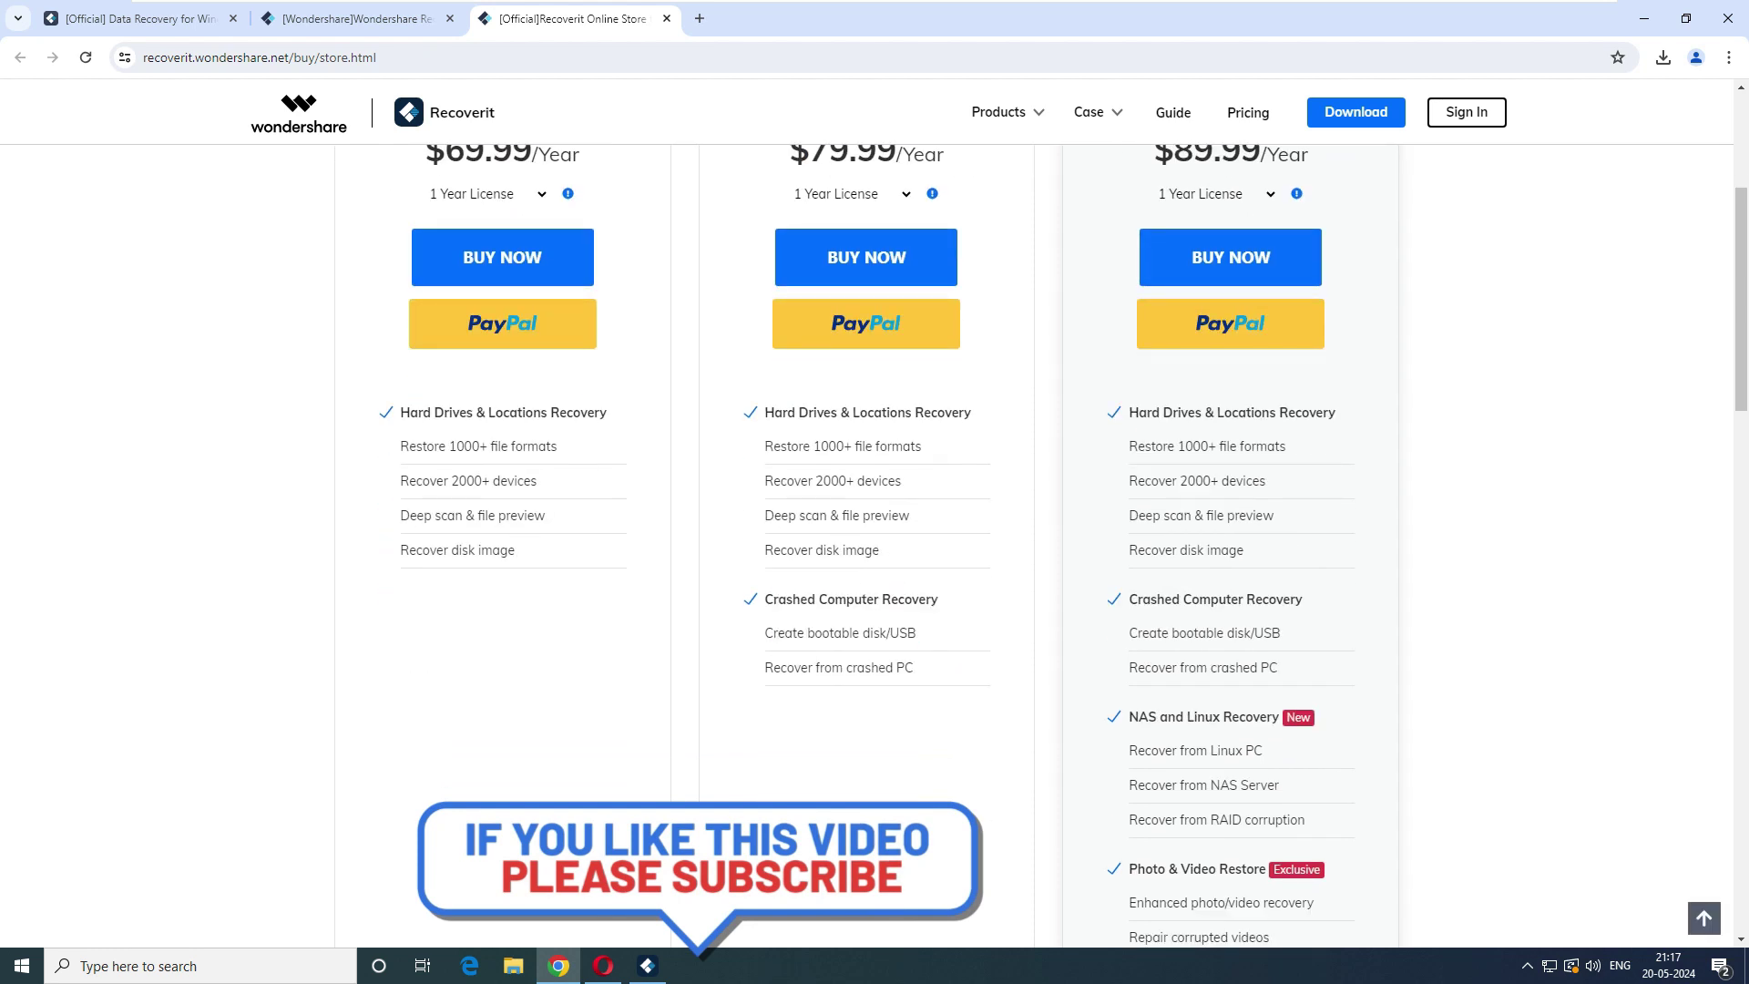
left_click_drag(915, 668, 773, 668)
left_click(773, 668)
left_click_drag(914, 668, 906, 599)
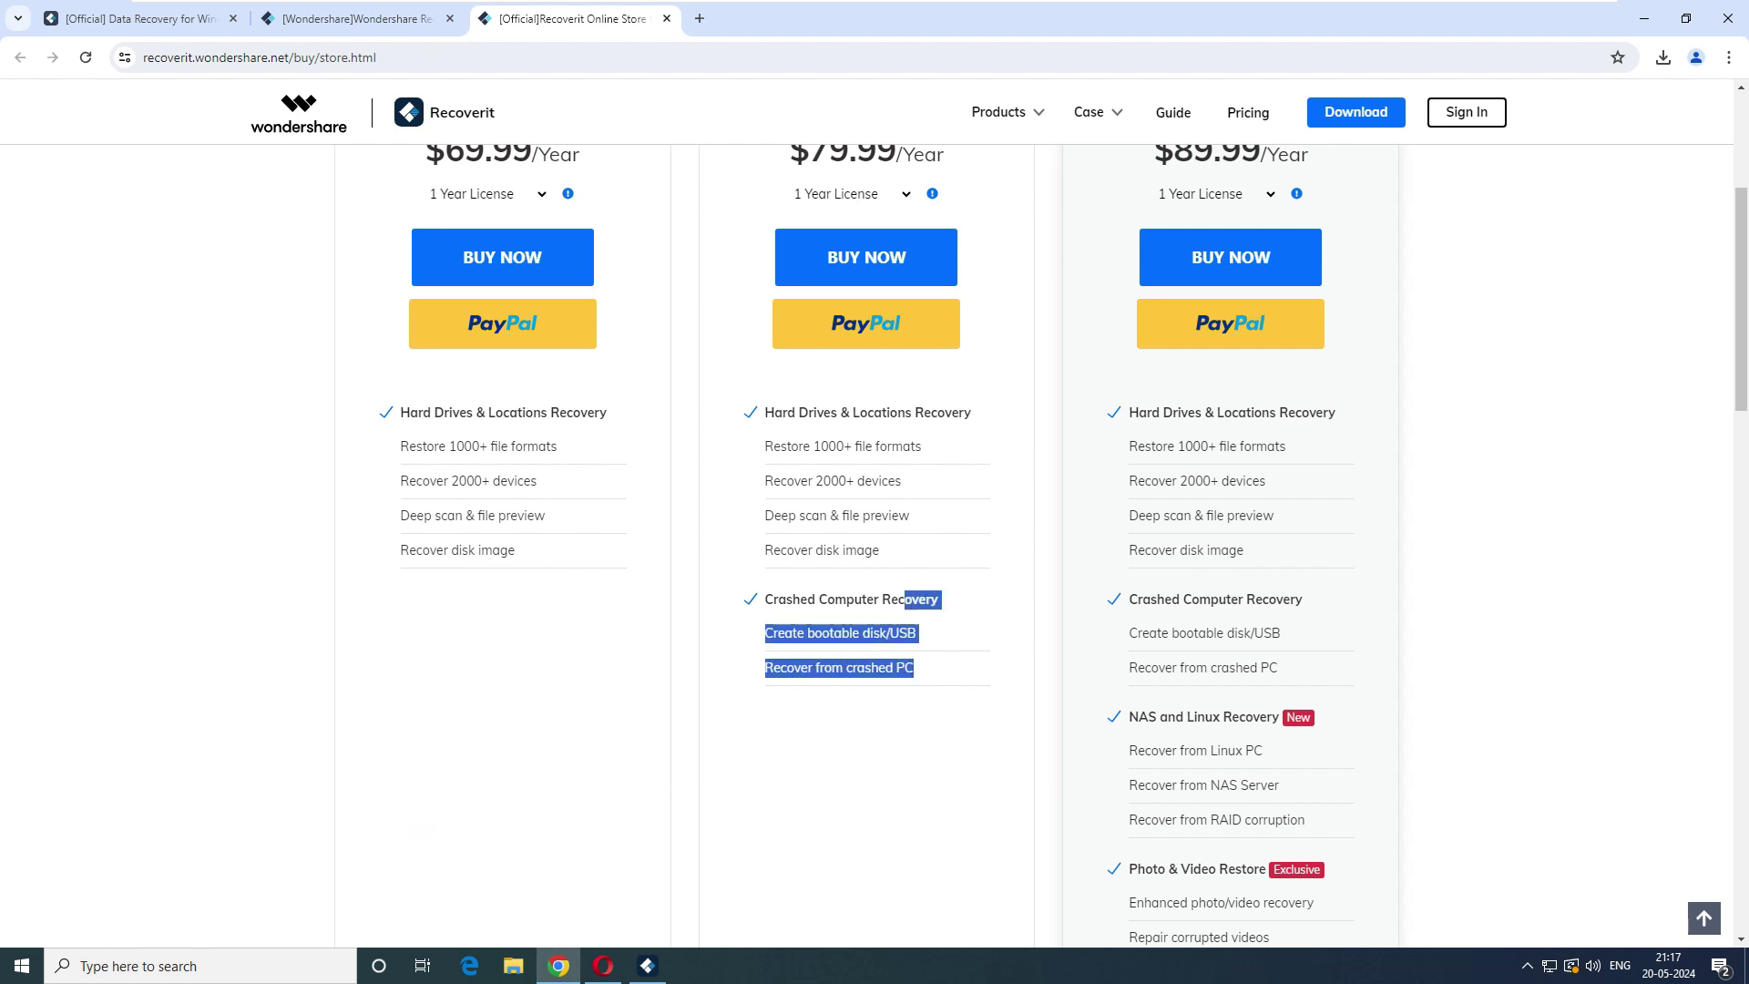
scroll(906, 598, "up", 3)
scroll(907, 599, "down", 3)
left_click(907, 599)
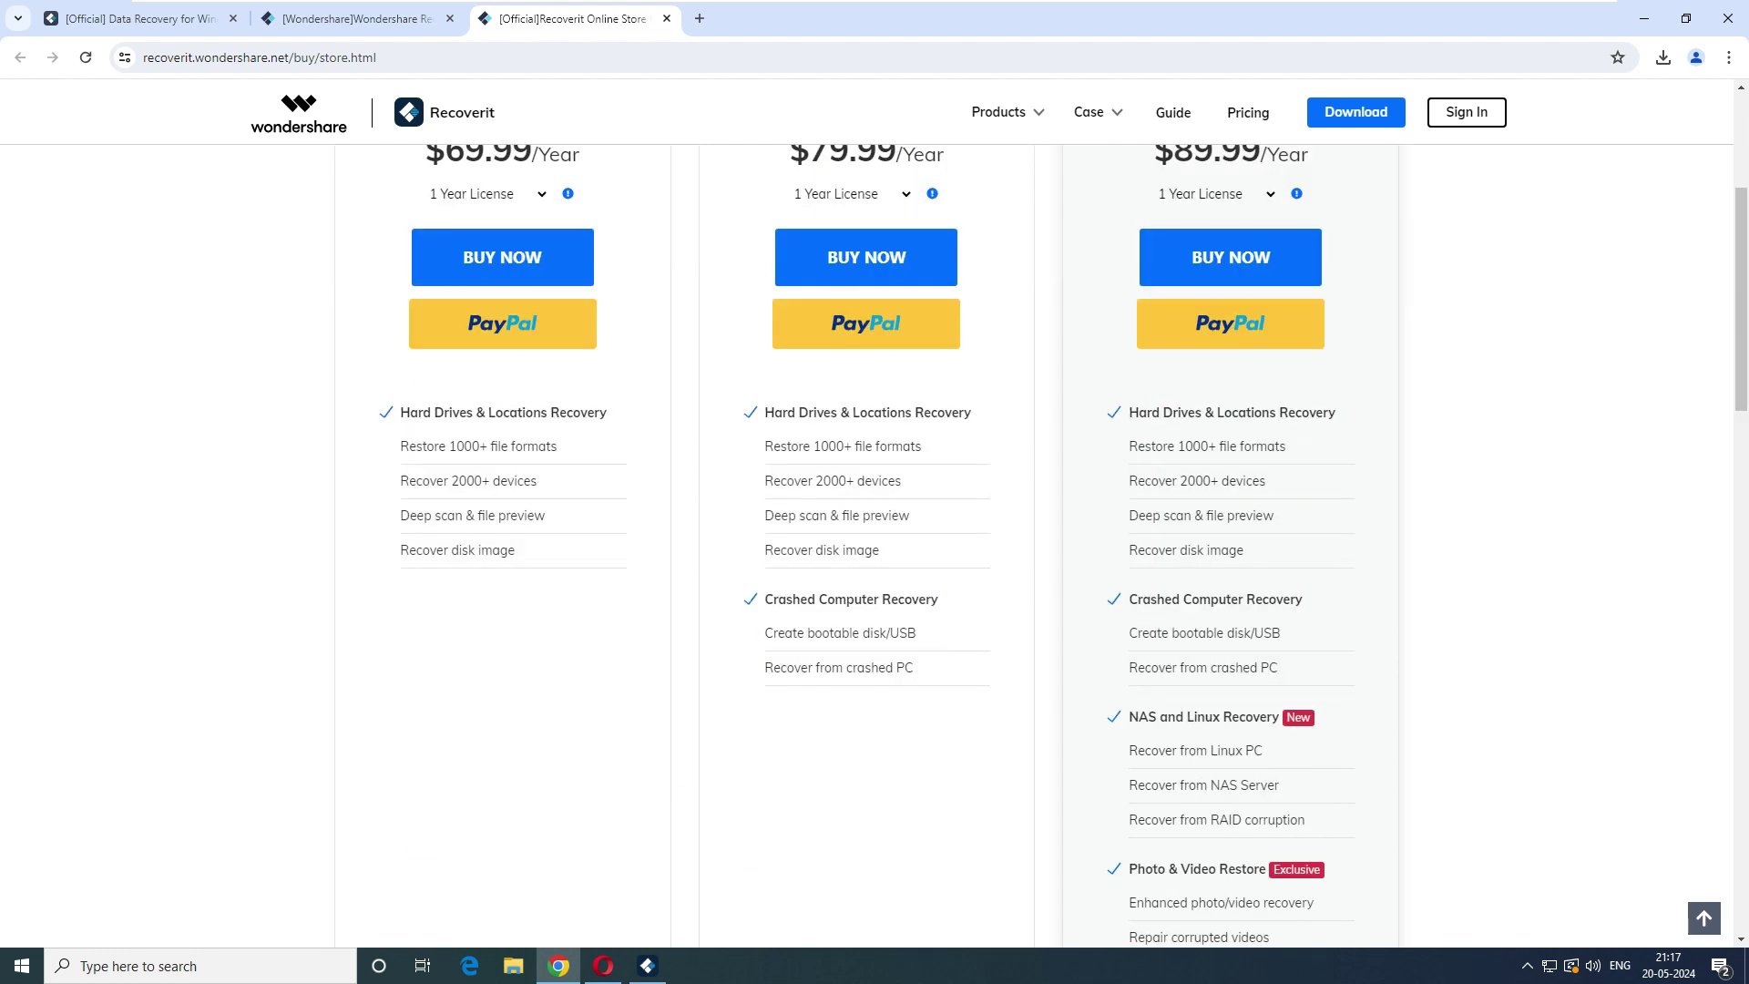
left_click_drag(912, 668, 765, 599)
left_click(765, 600)
Review the Essential plan again and examine the accepted payment methods and service guarantees below the plans
scroll(765, 600, "up", 1)
scroll(766, 598, "up", 3)
double_click(495, 429)
scroll(495, 430, "down", 8)
scroll(866, 547, "down", 5)
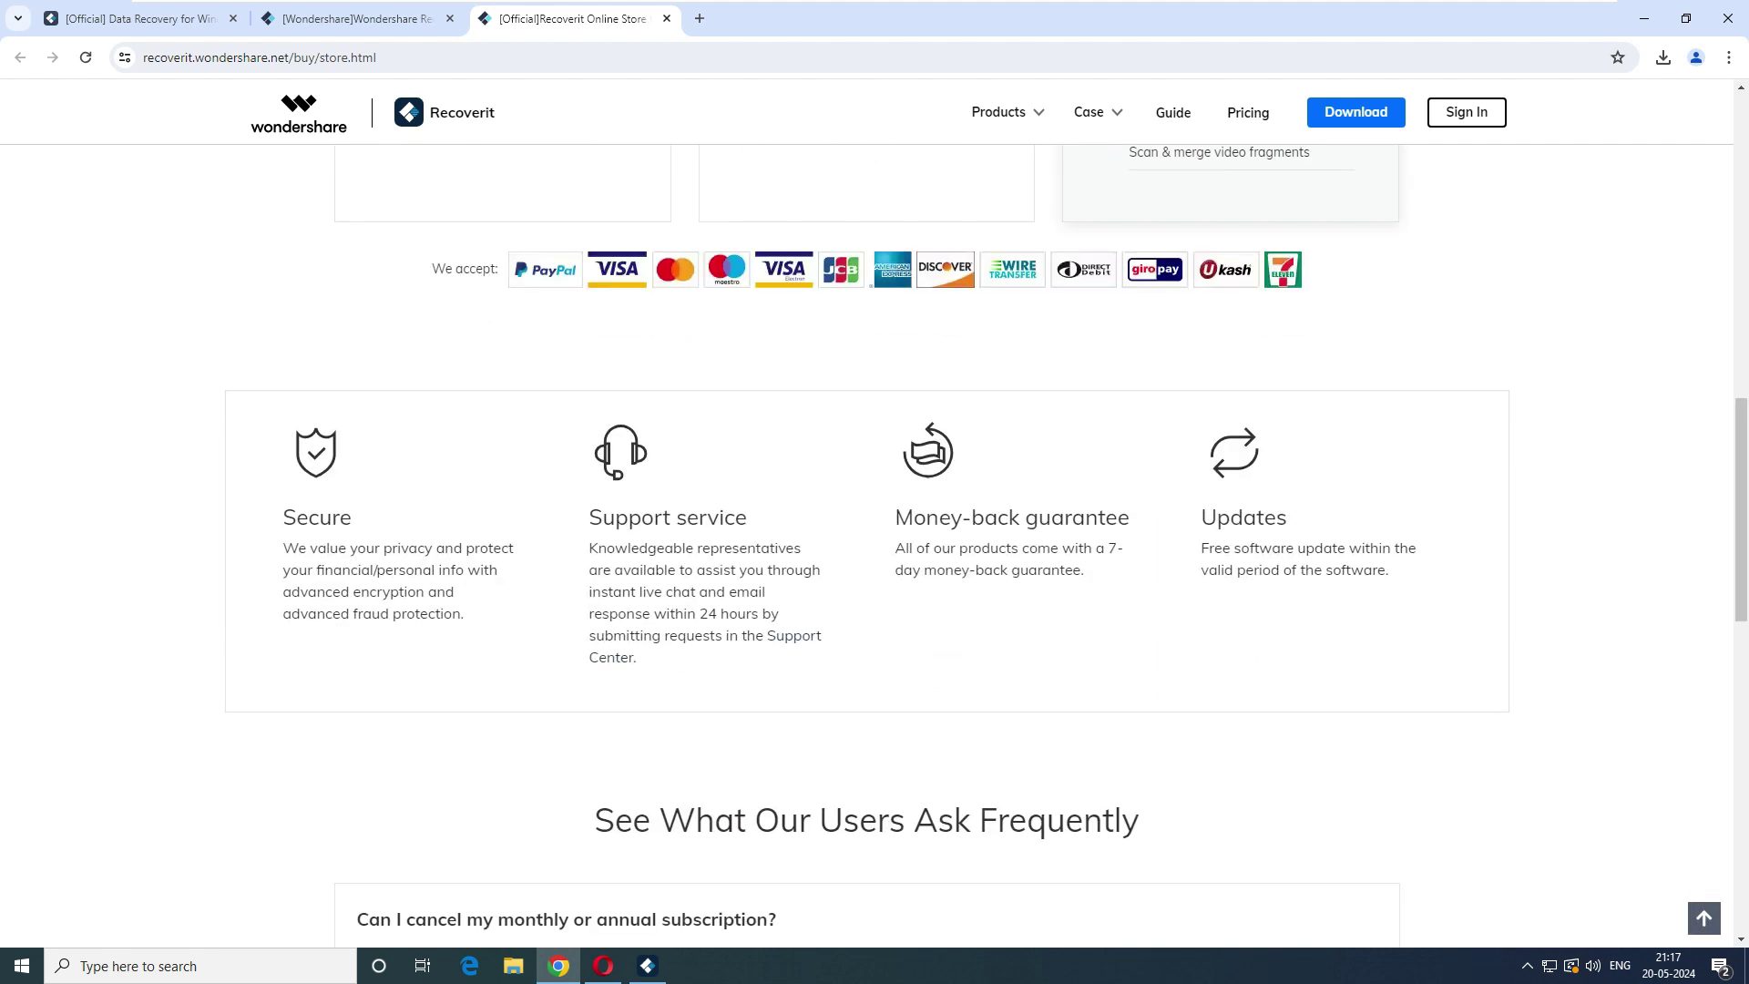